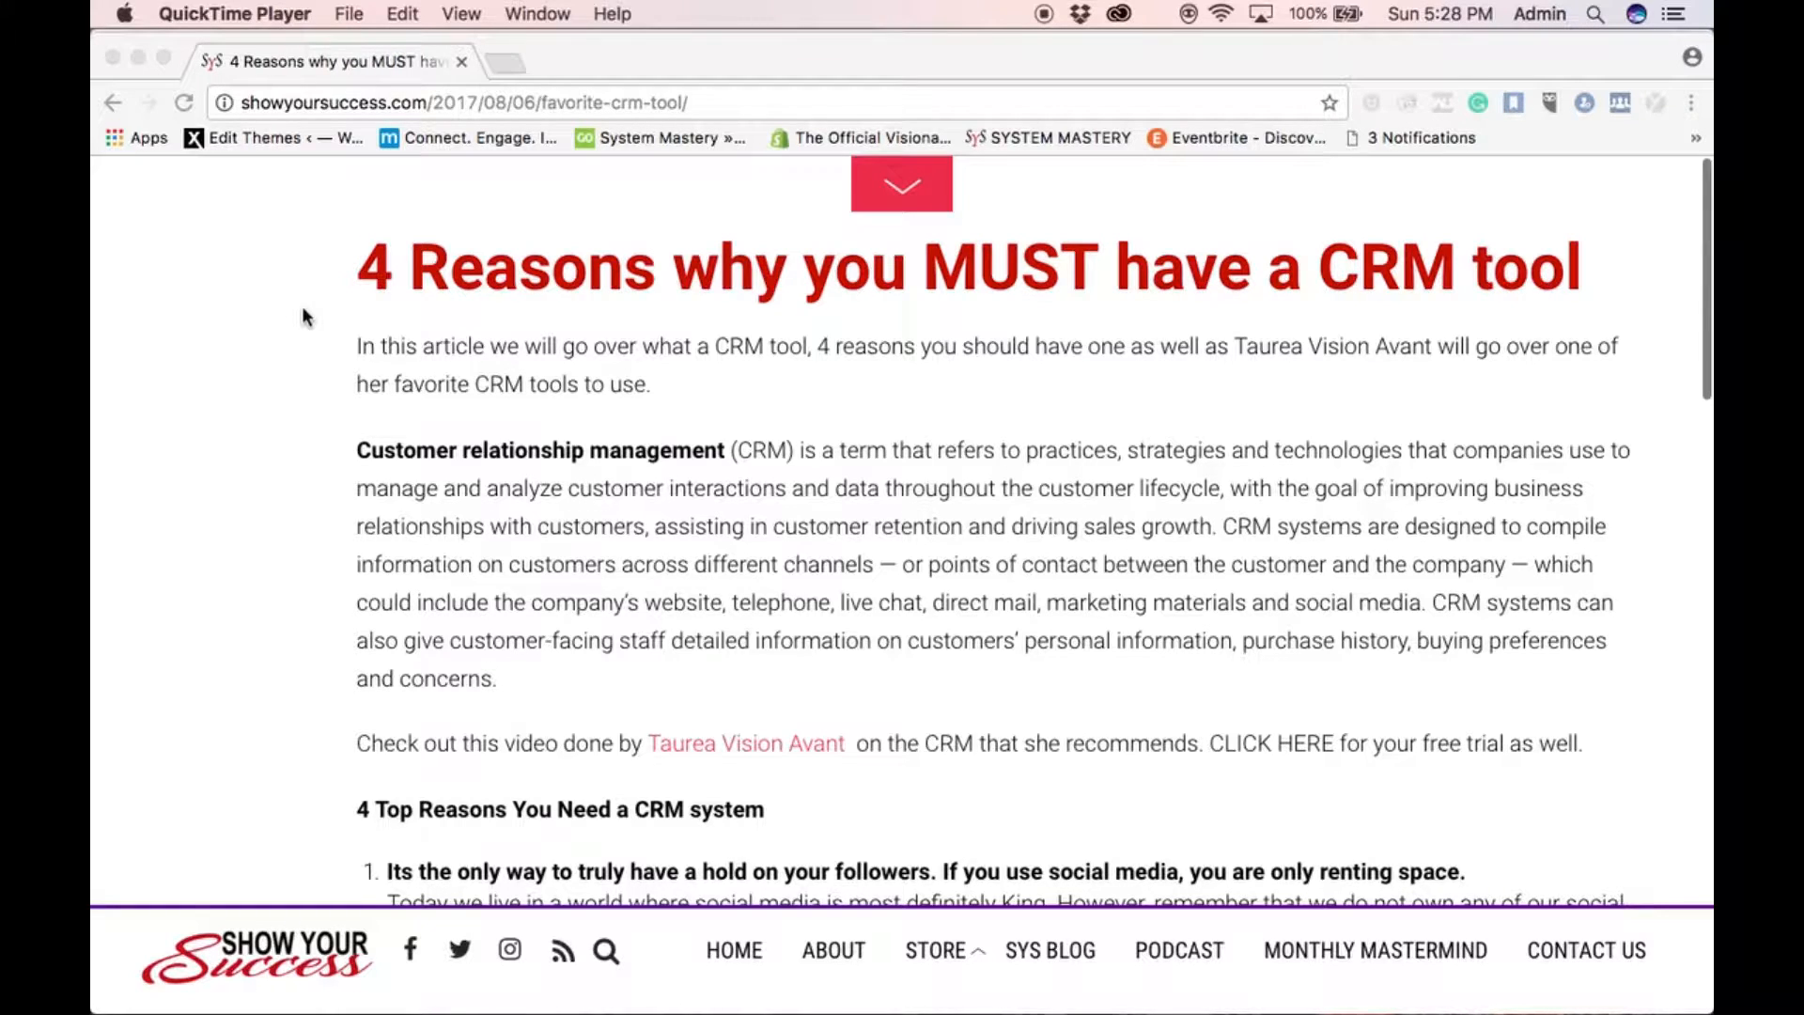
Read through the CRM article, from the definition of CRM to the four reasons for having a CRM system
scroll(303, 317, "down", 7)
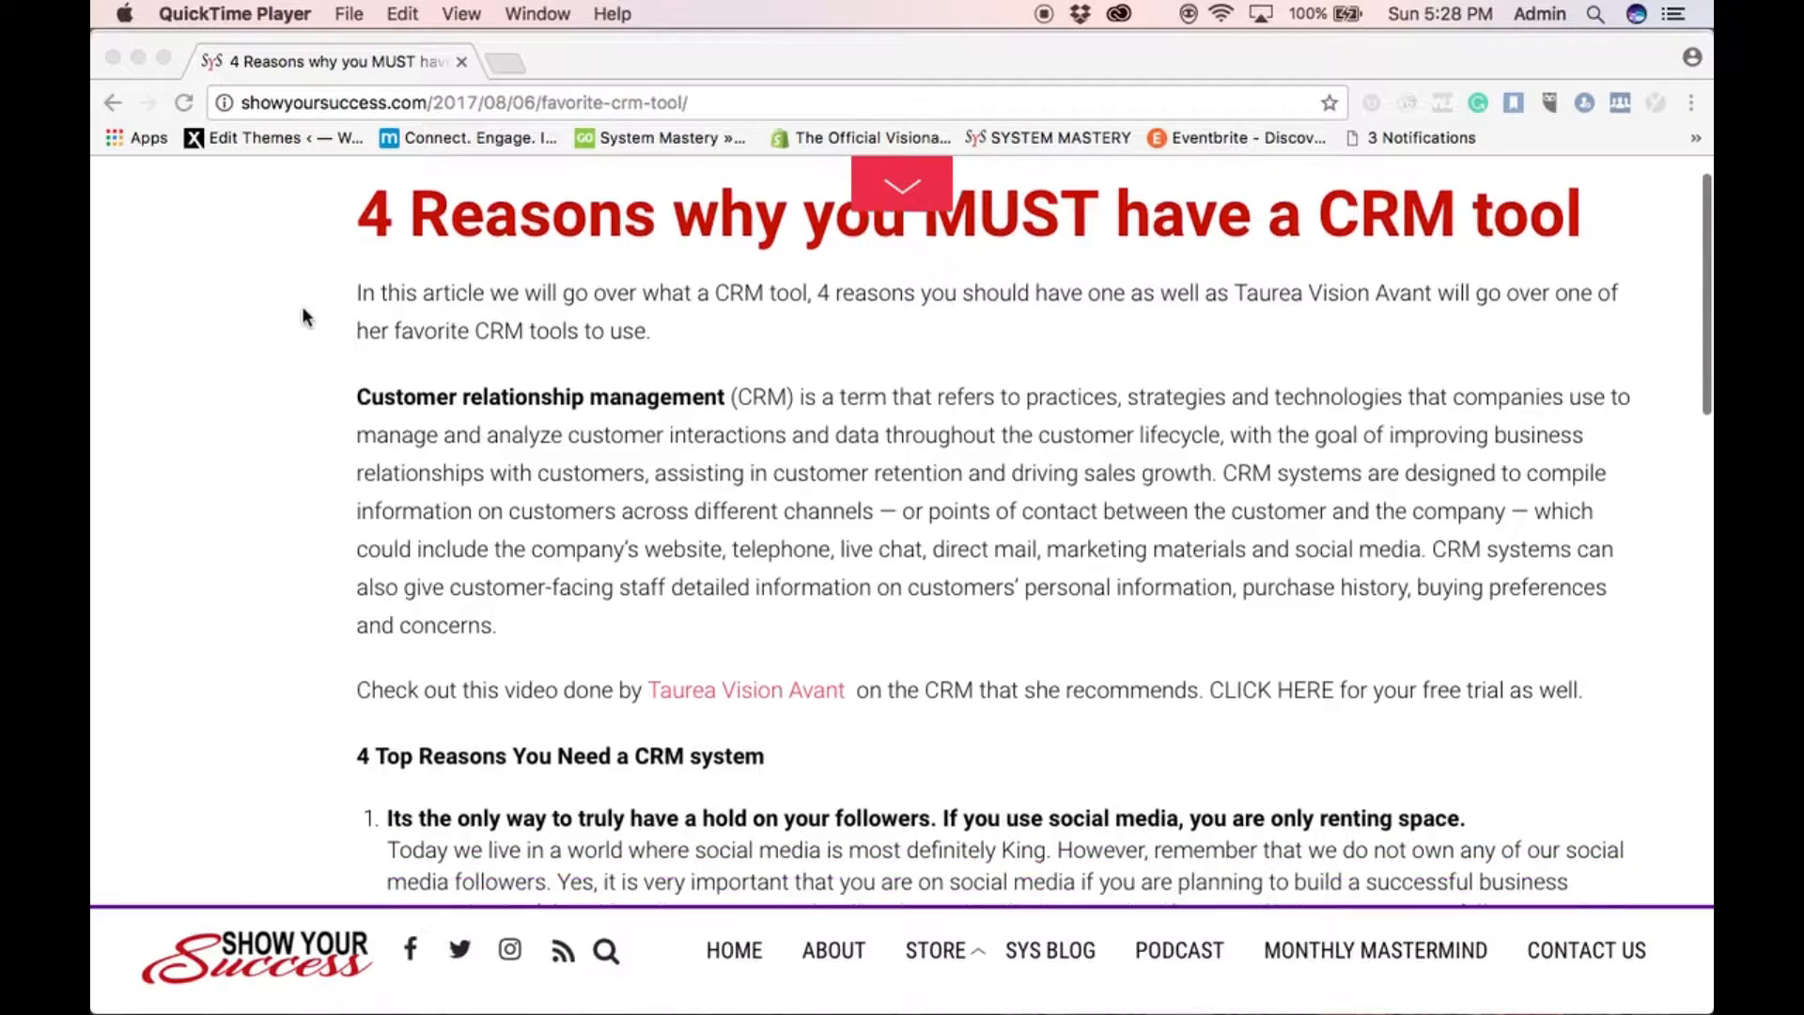
scroll(308, 314, "down", 1)
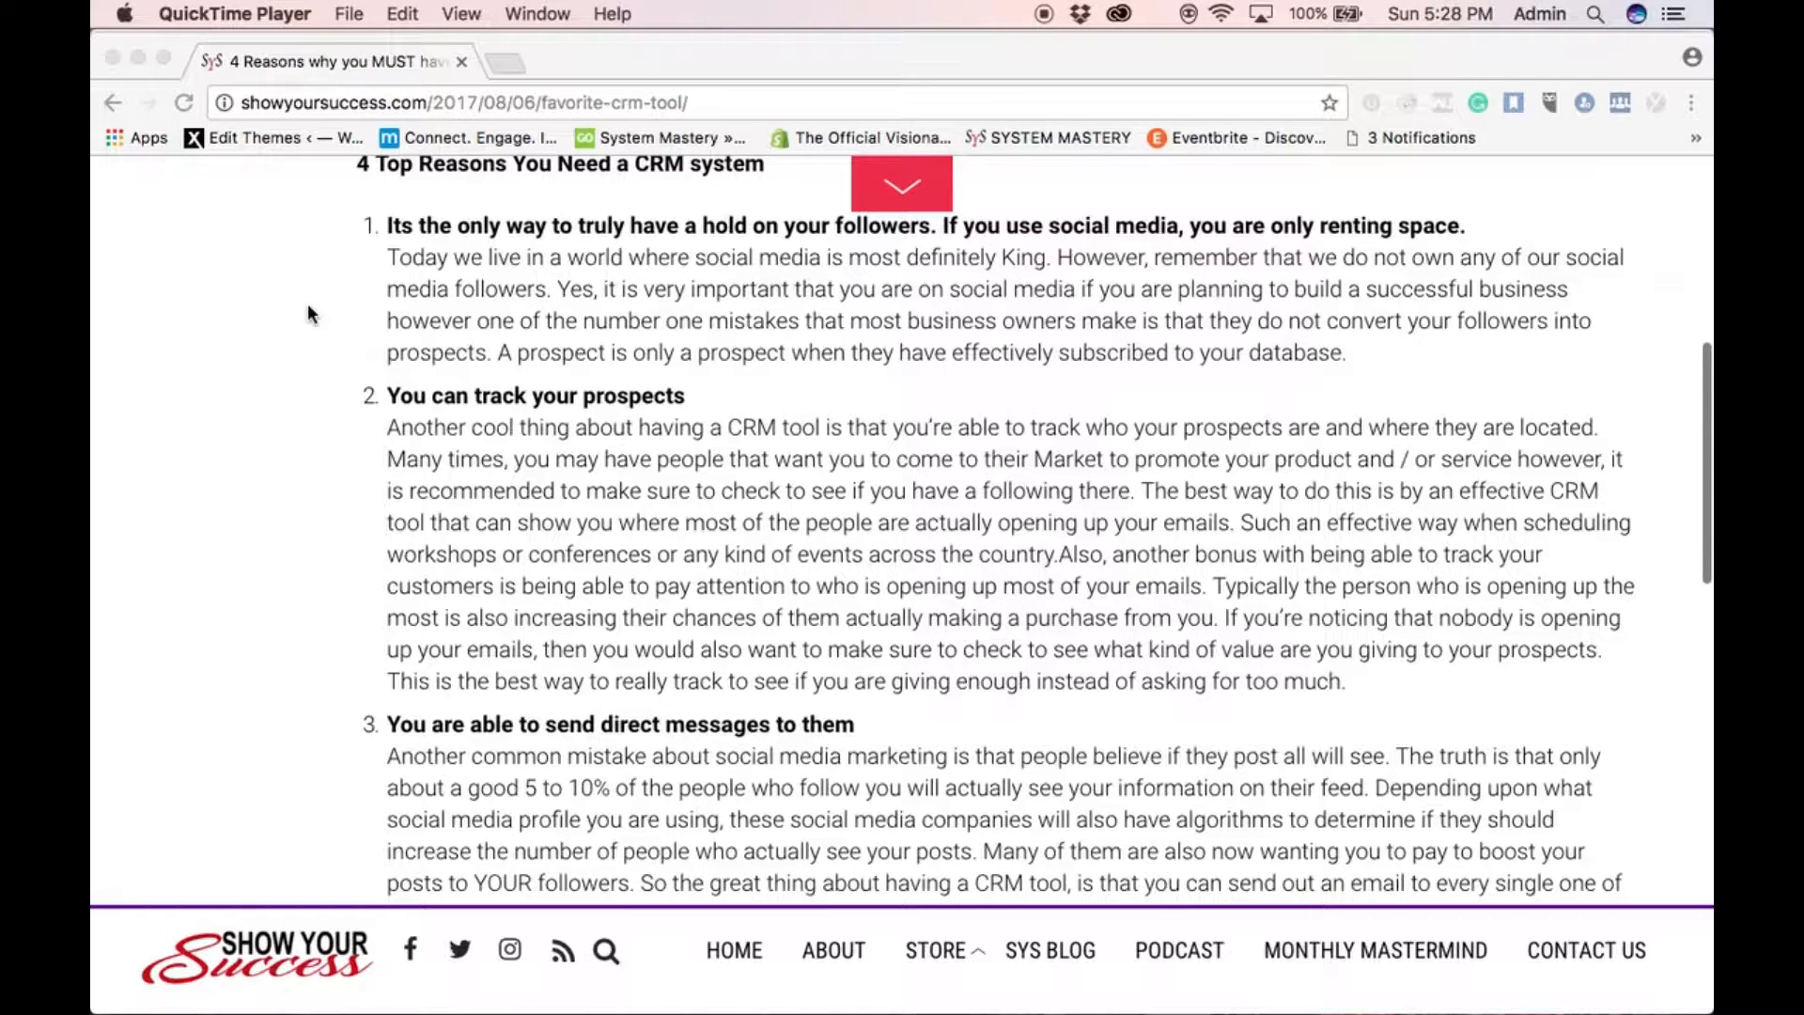
scroll(310, 315, "down", 5)
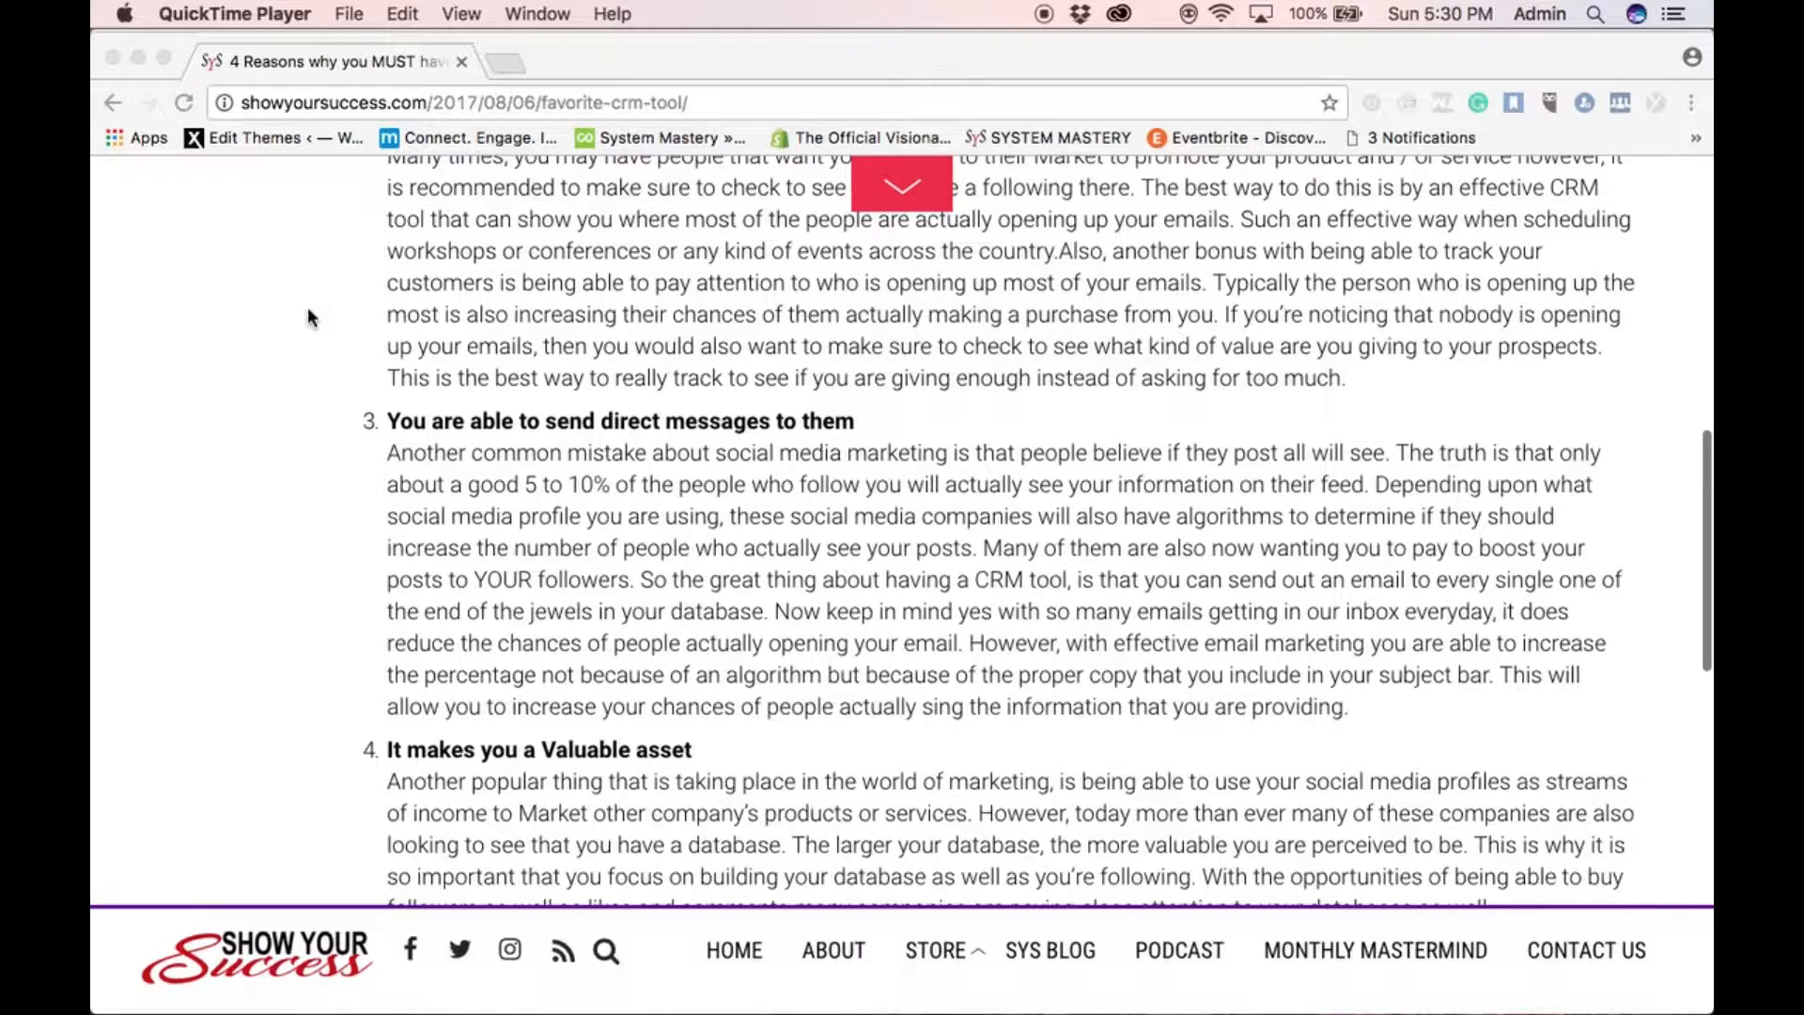
scroll(392, 460, "down", 5)
scroll(395, 464, "up", 1)
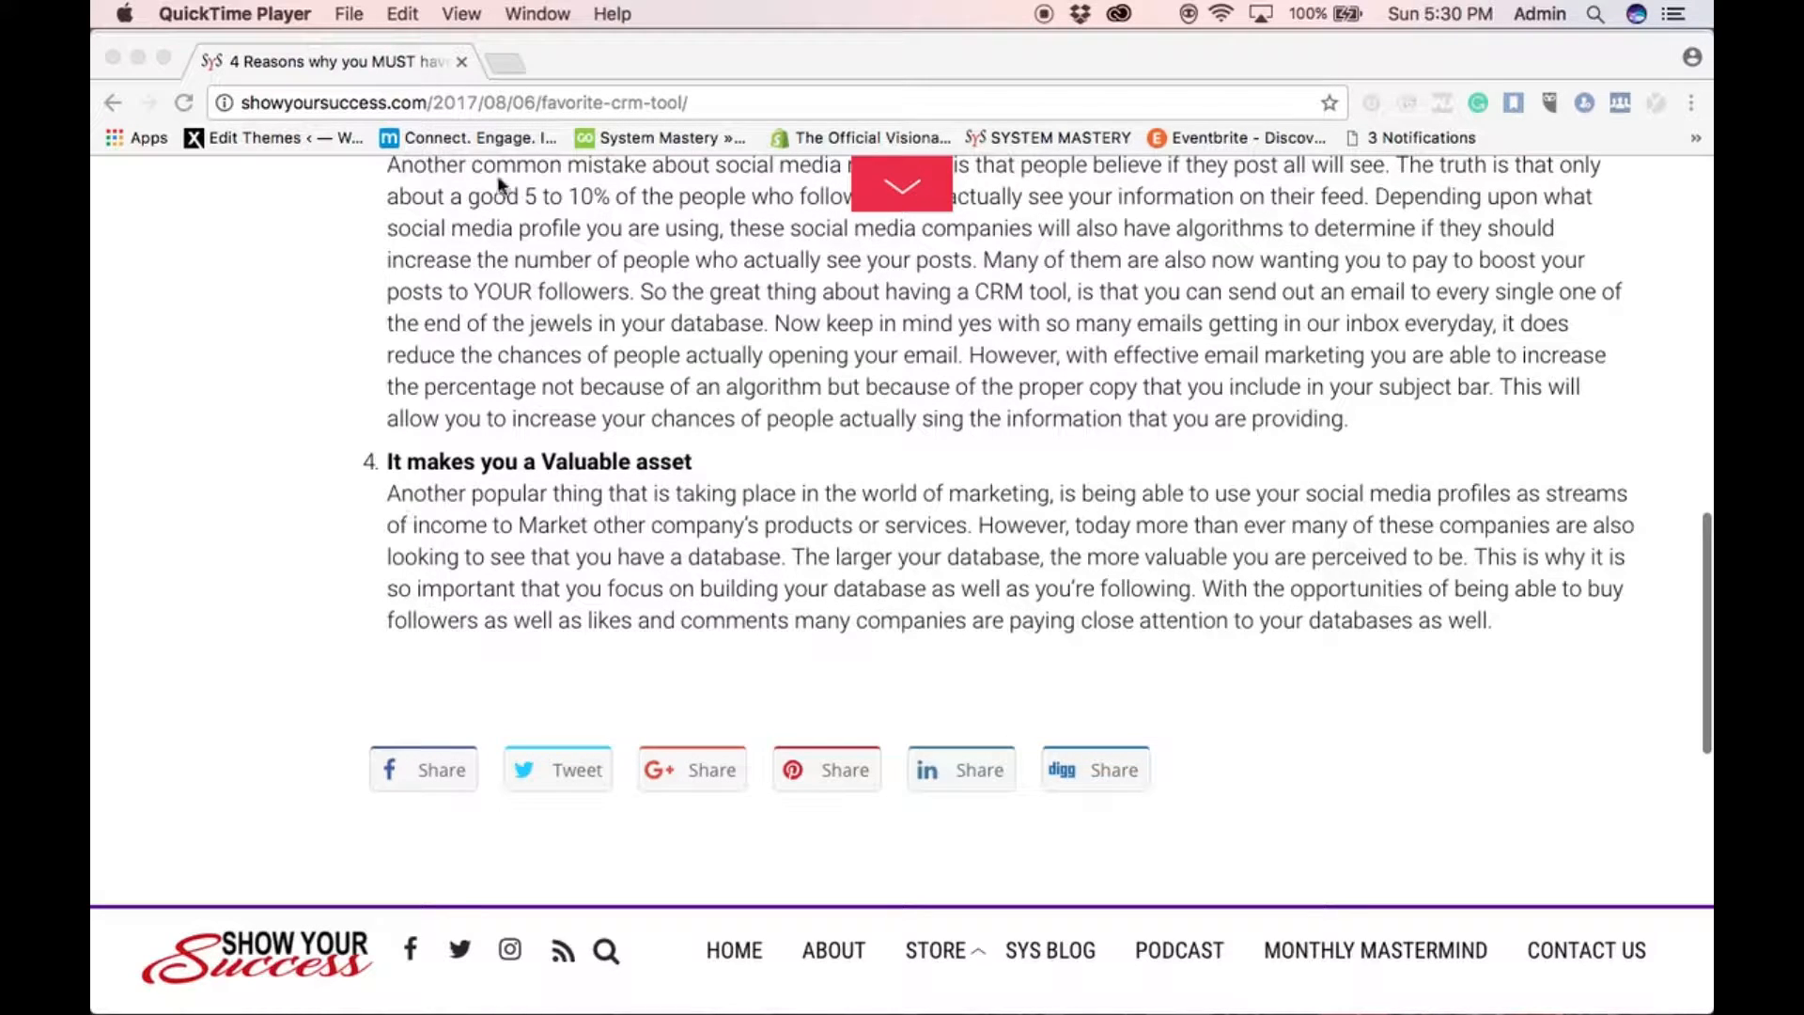
Open activecampaign.com in a new browser tab and go to its login page
left_click(504, 61)
type("activecampaign.com")
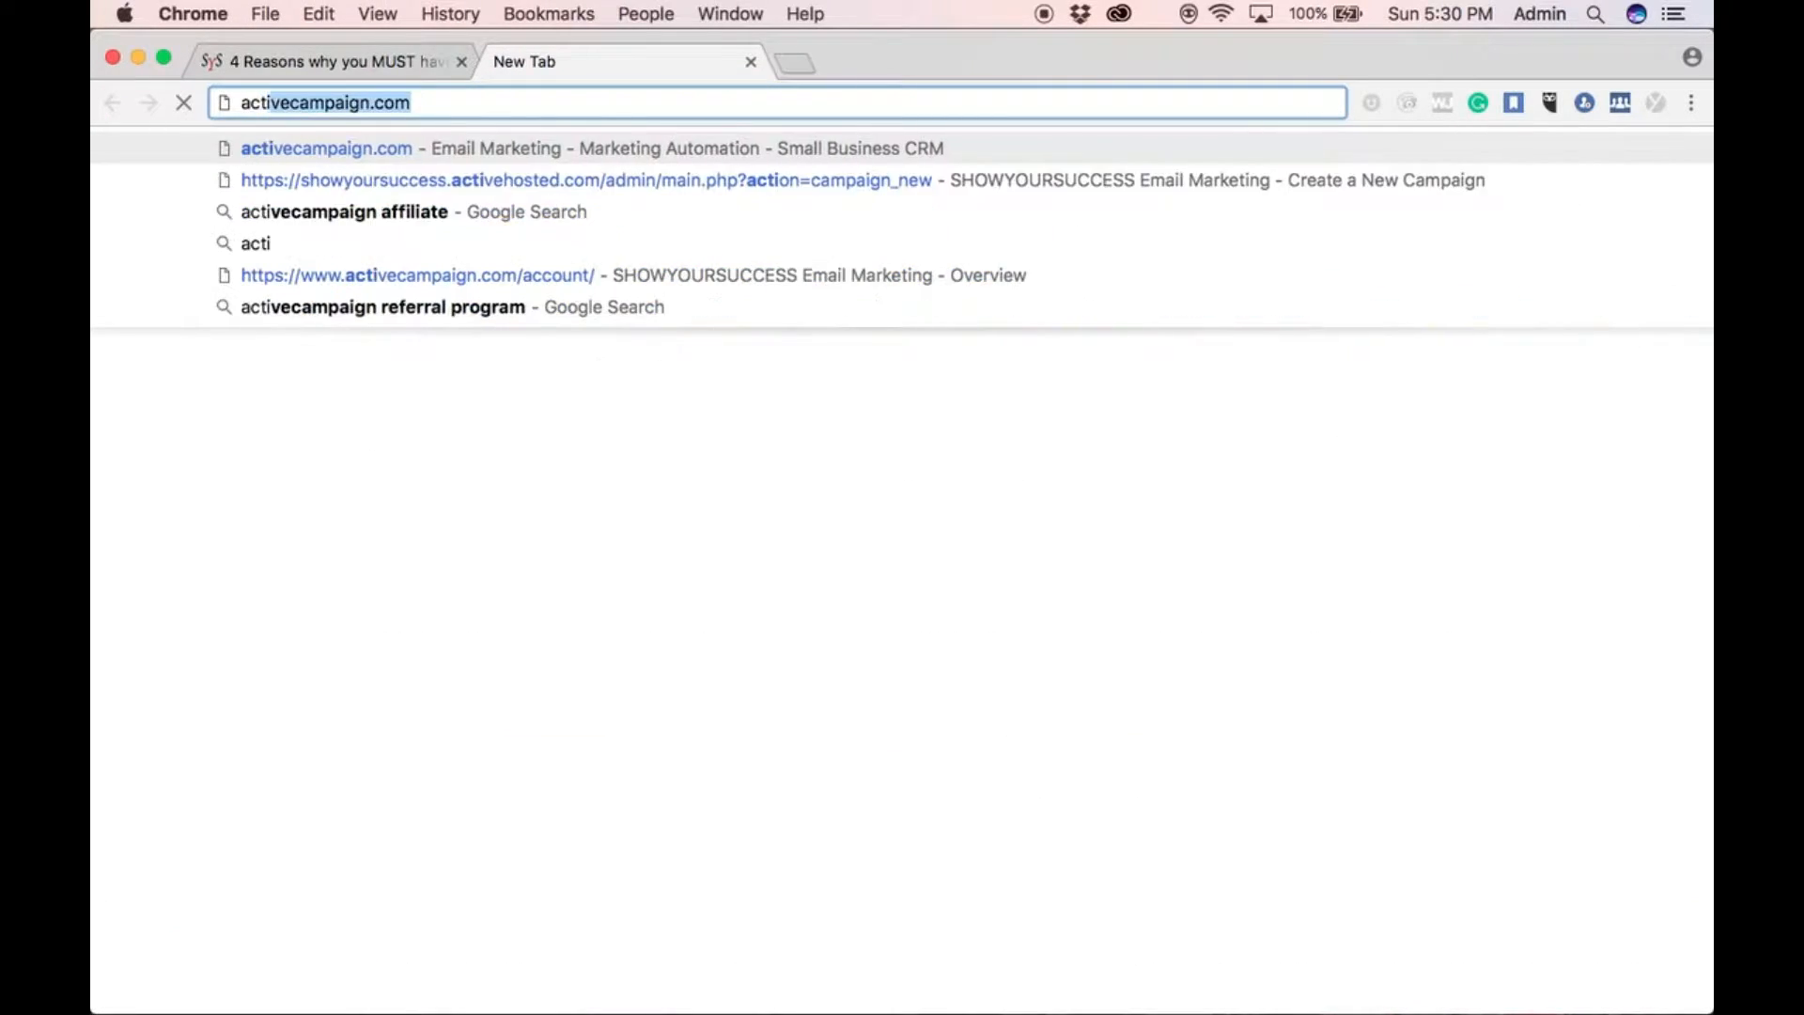
key("Return")
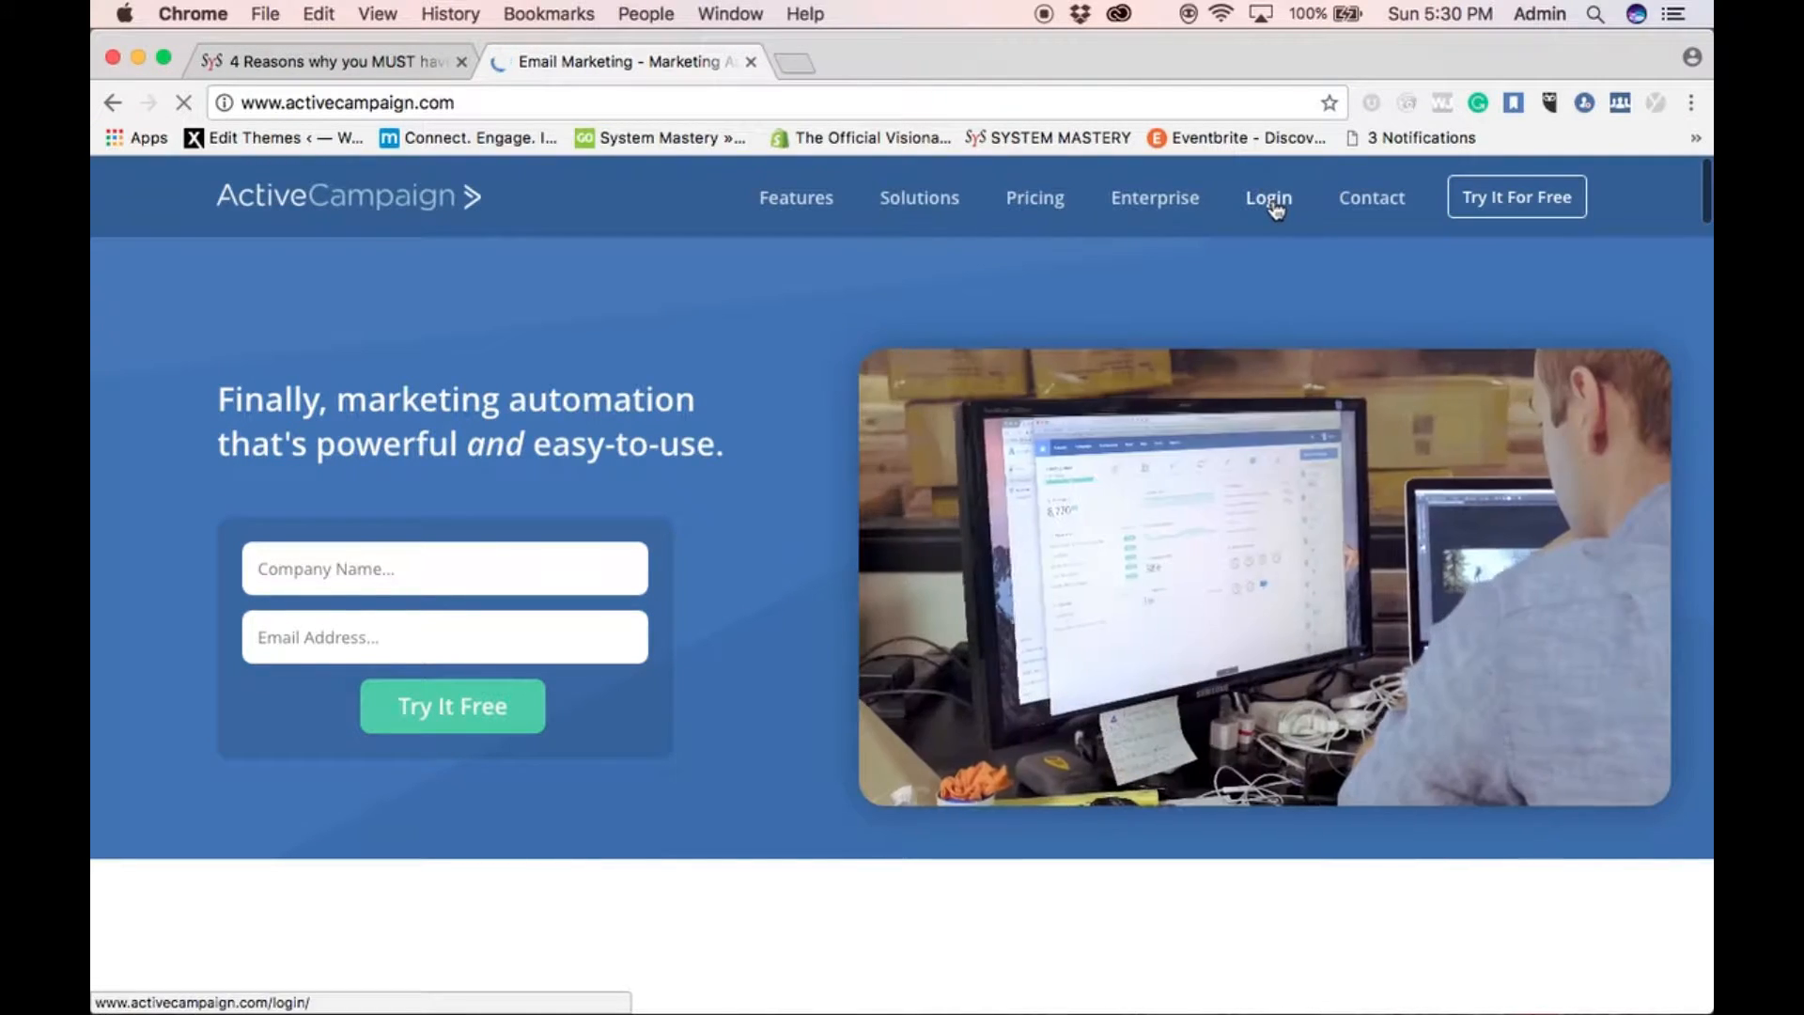
left_click(1276, 209)
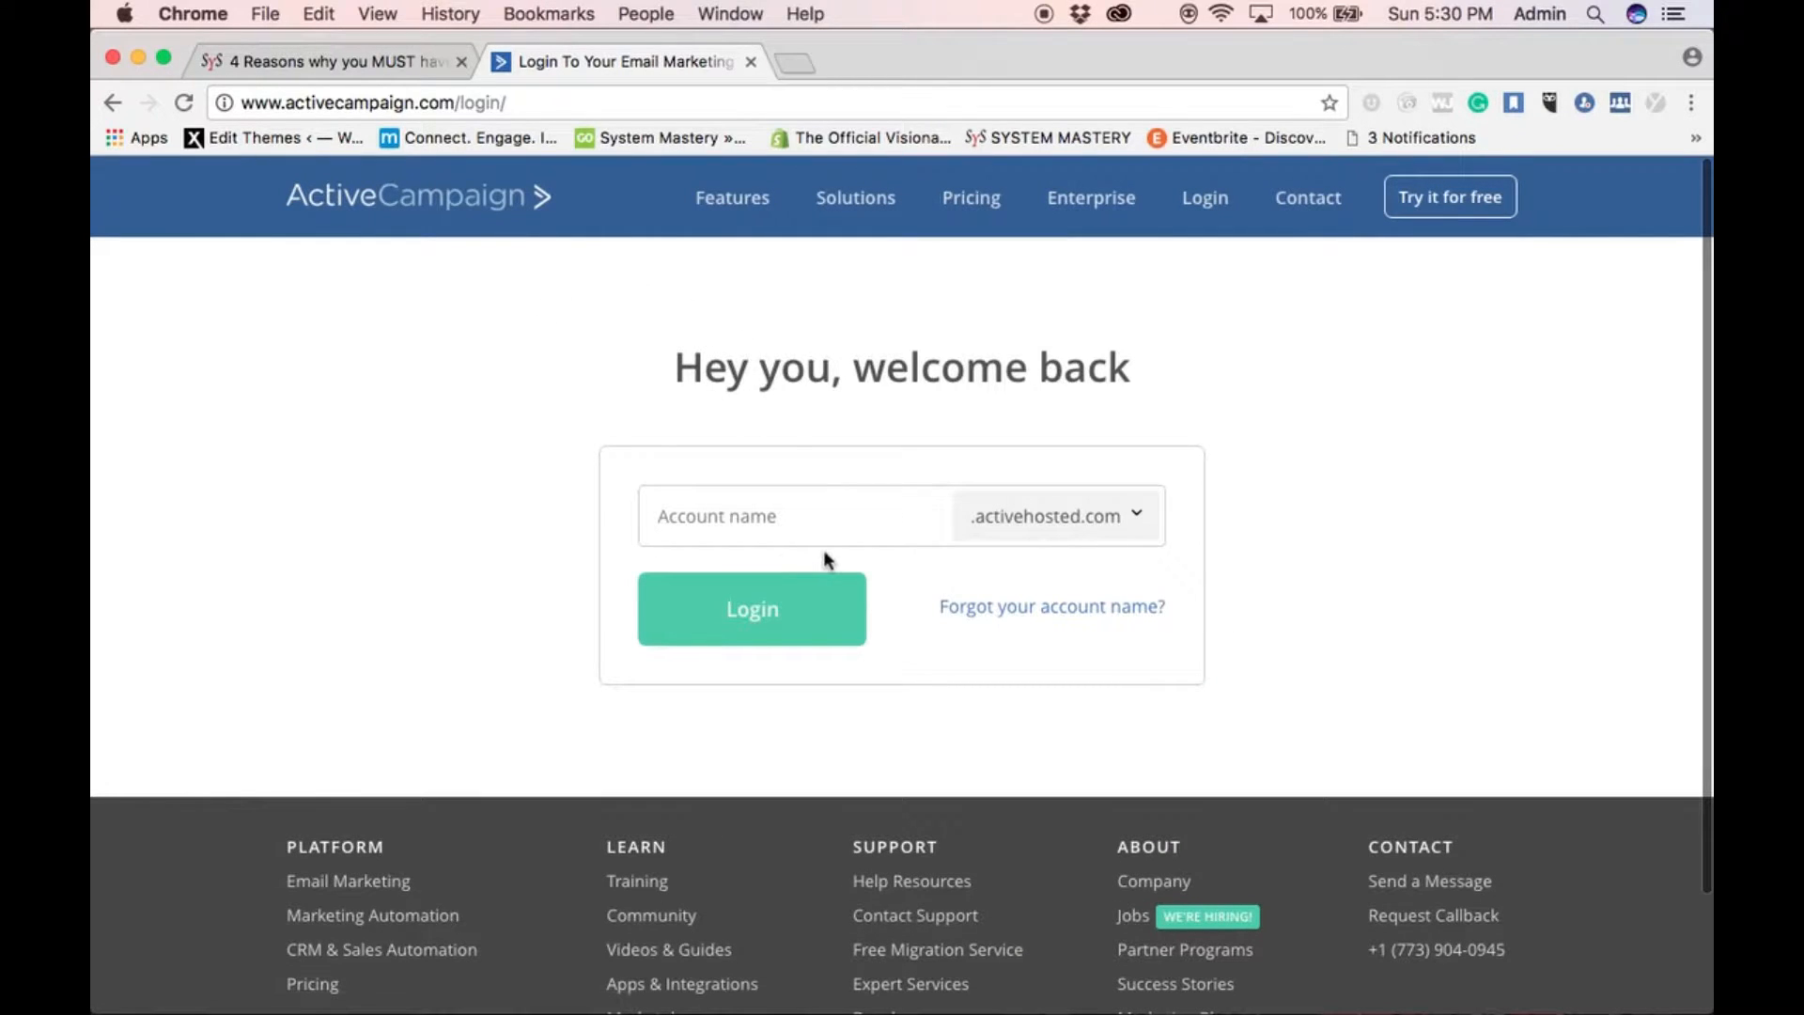
Enter the account name on the activehosted.com login form and log in to the account
type("showyous")
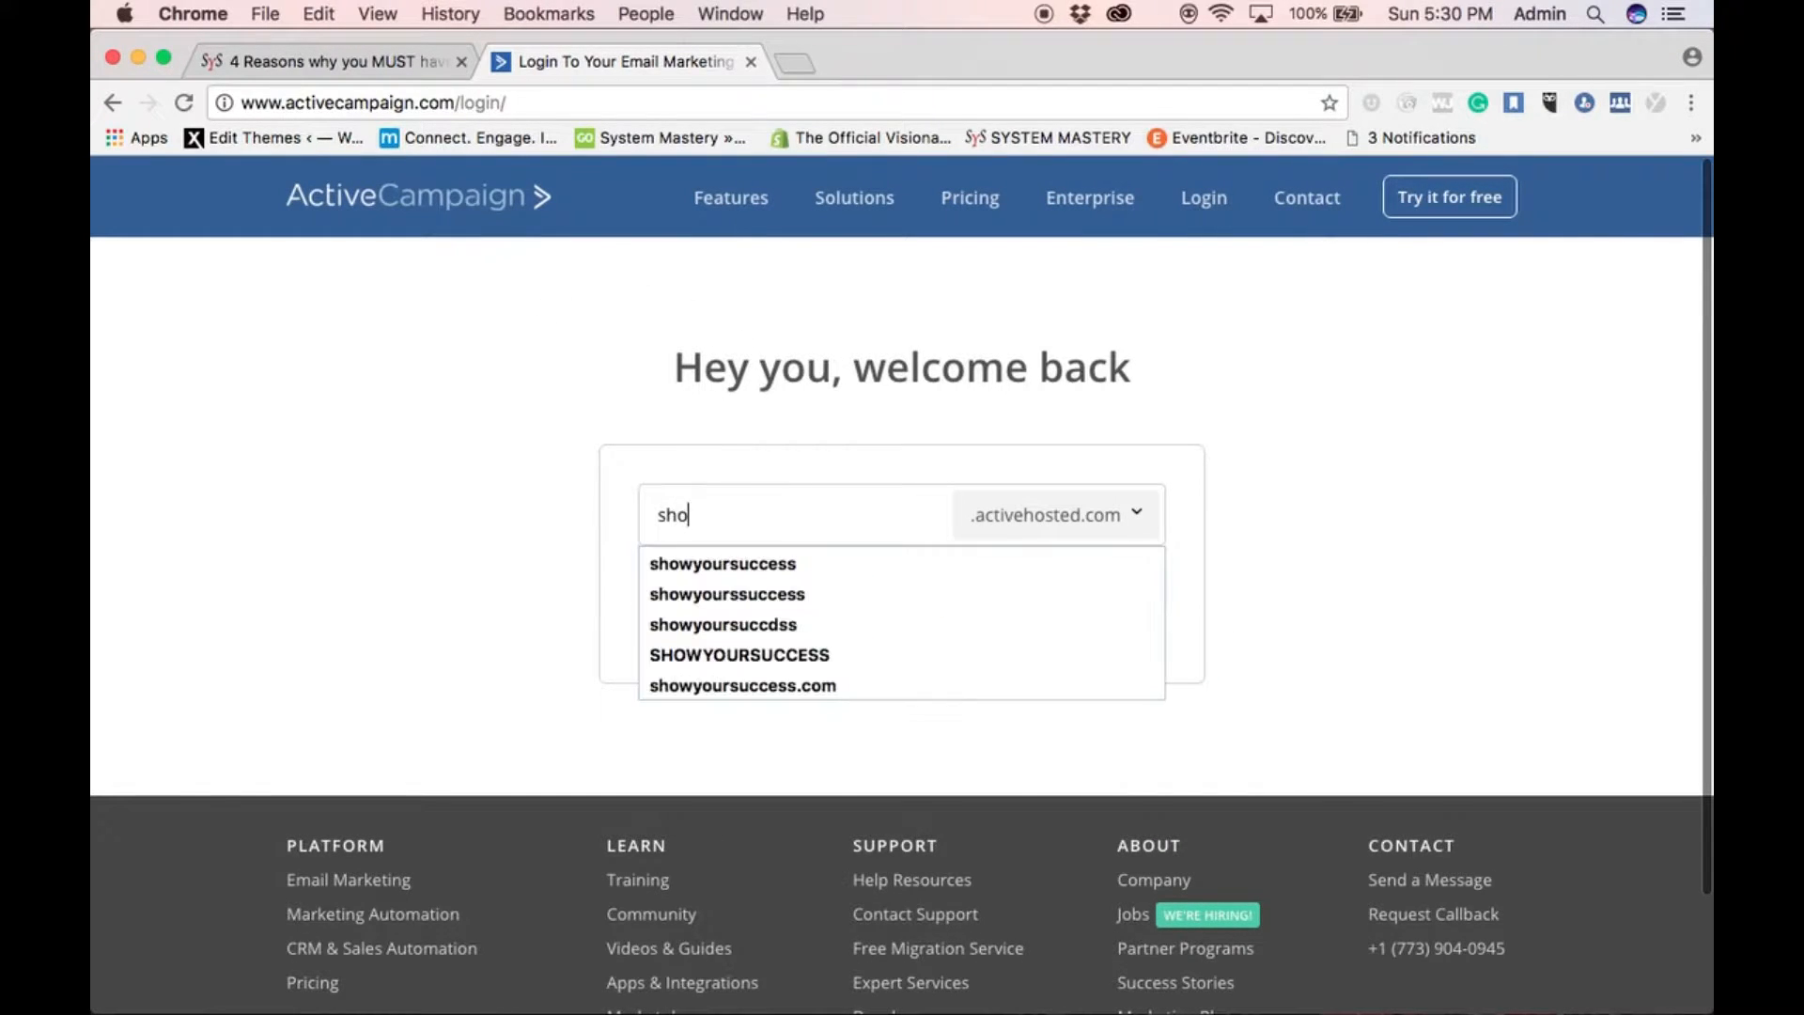
key("BackSpace")
type("rsucce")
key("Return")
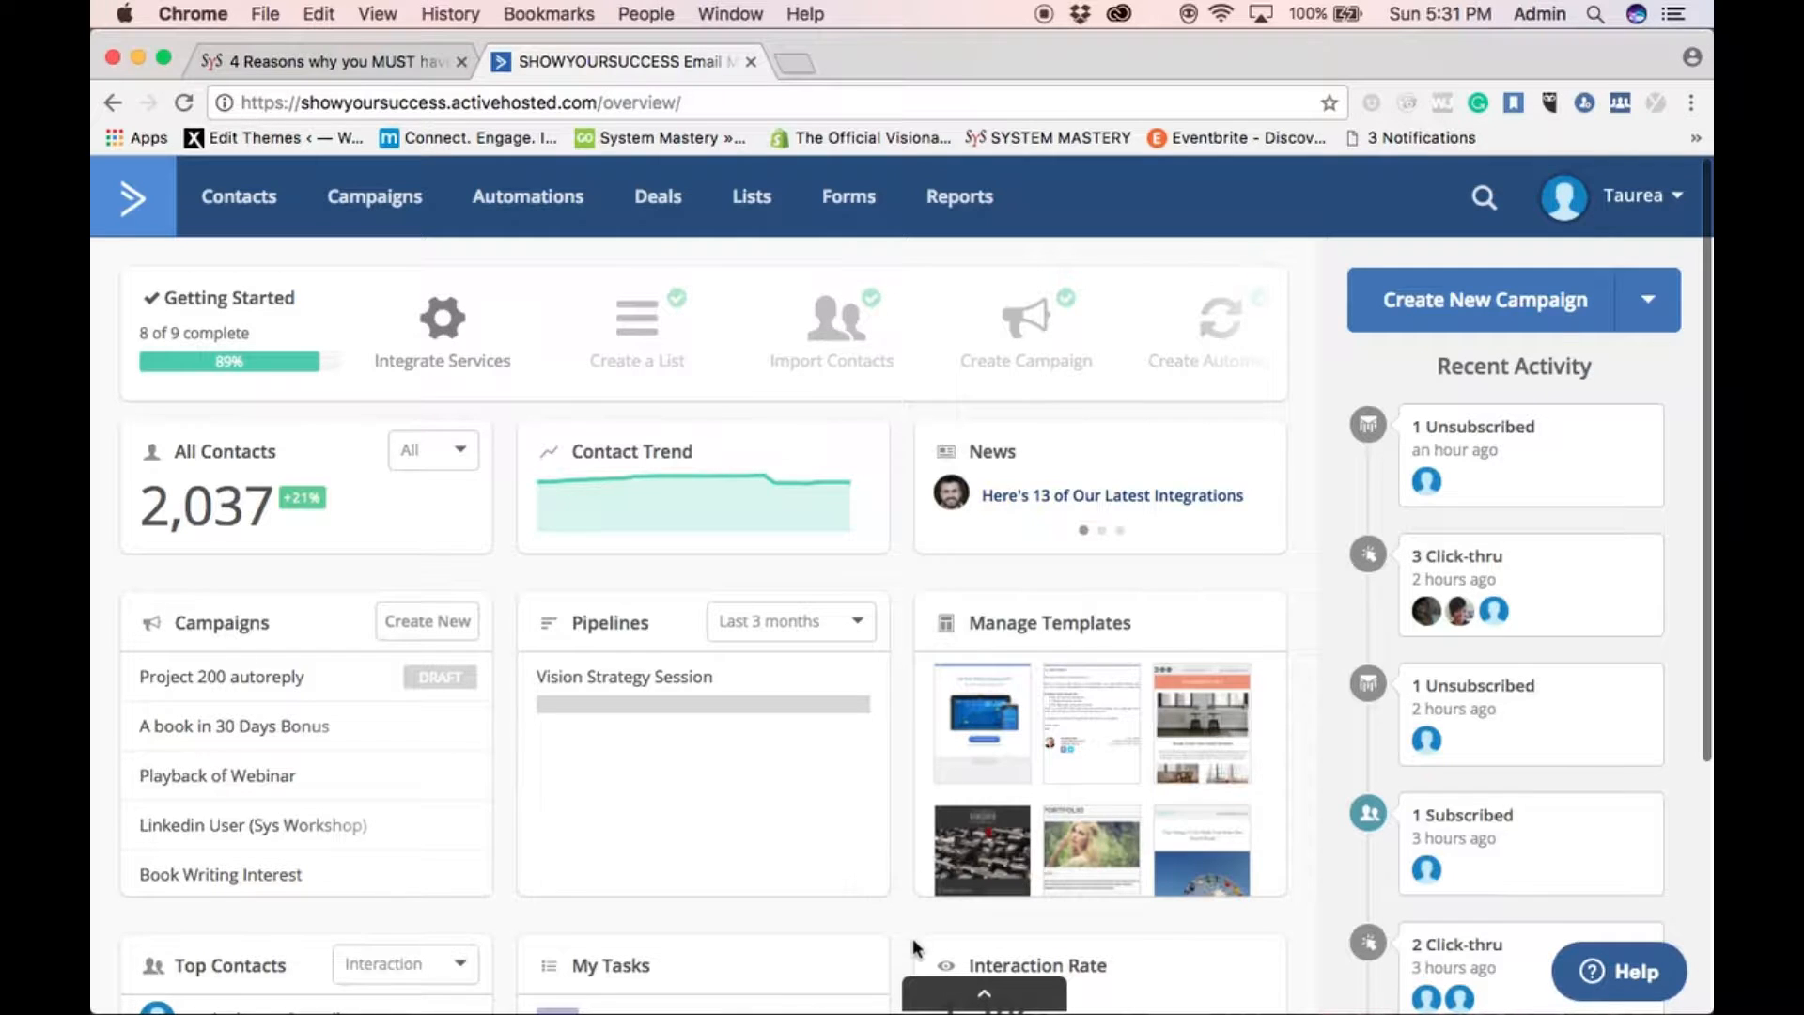
Examine the overview dashboard, including recent activity, the campaigns list, and the ranking options for top contacts
scroll(911, 949, "down", 5)
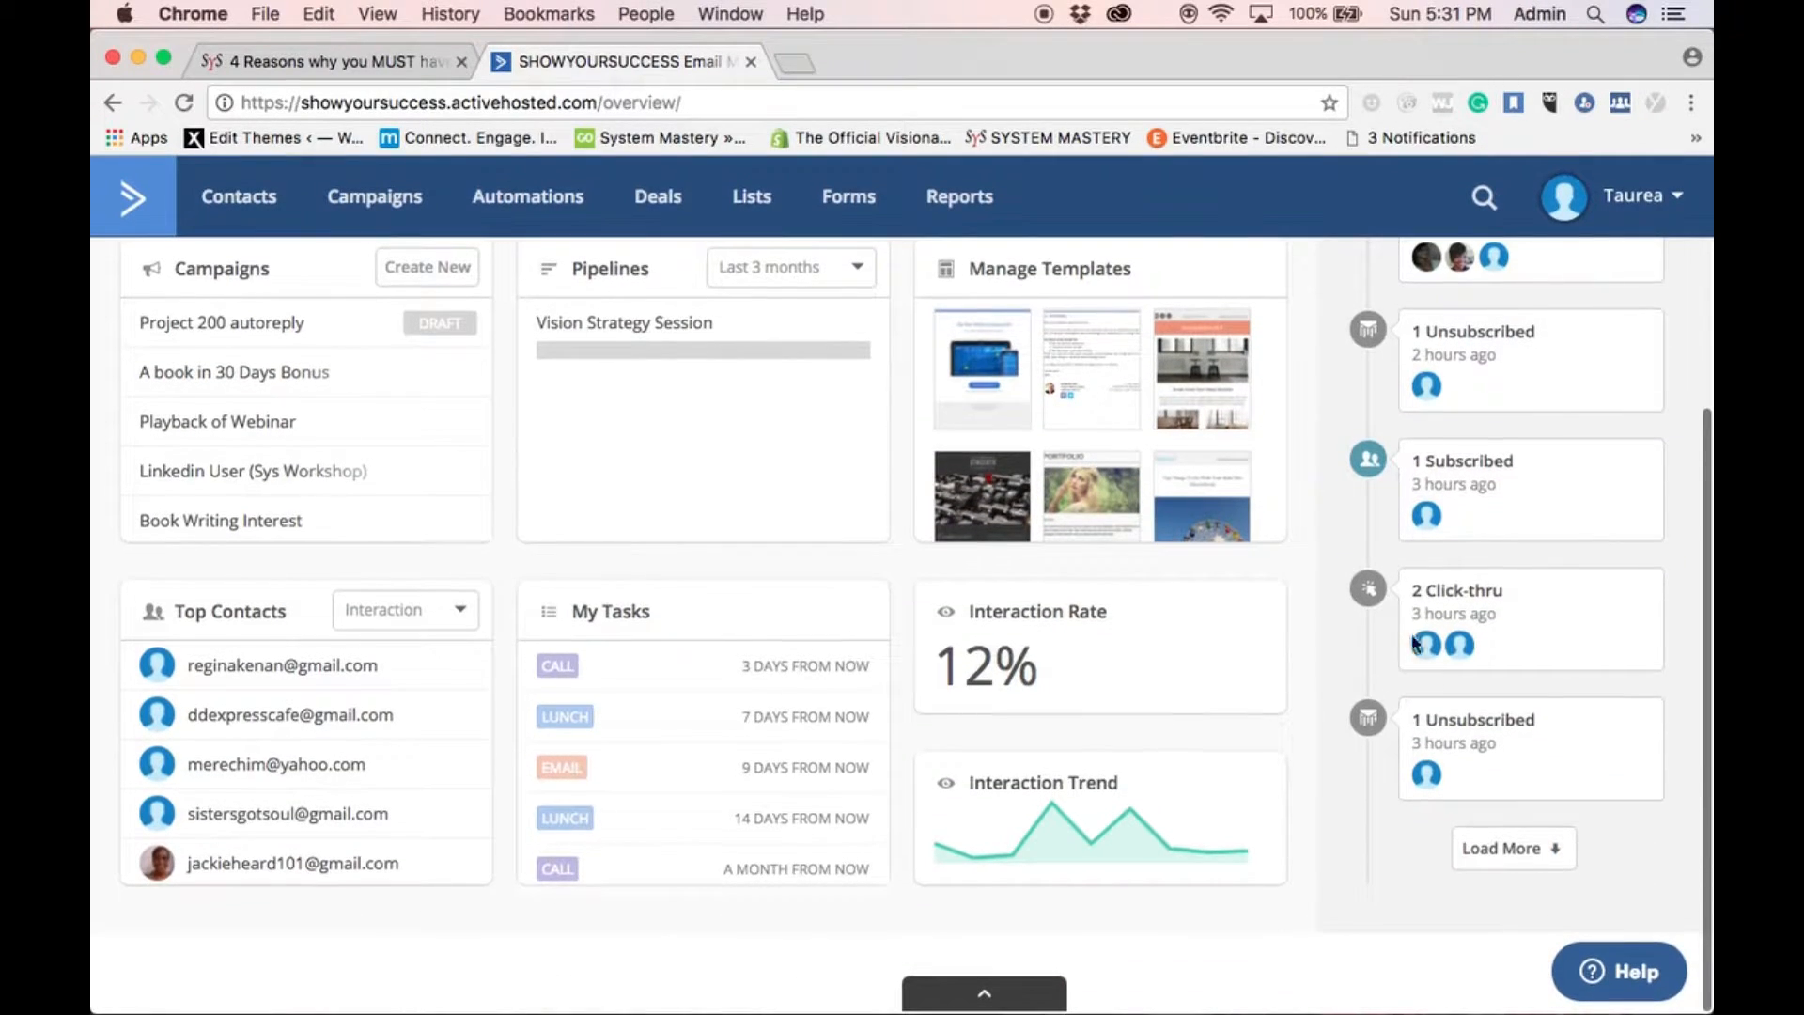
scroll(986, 334, "up", 5)
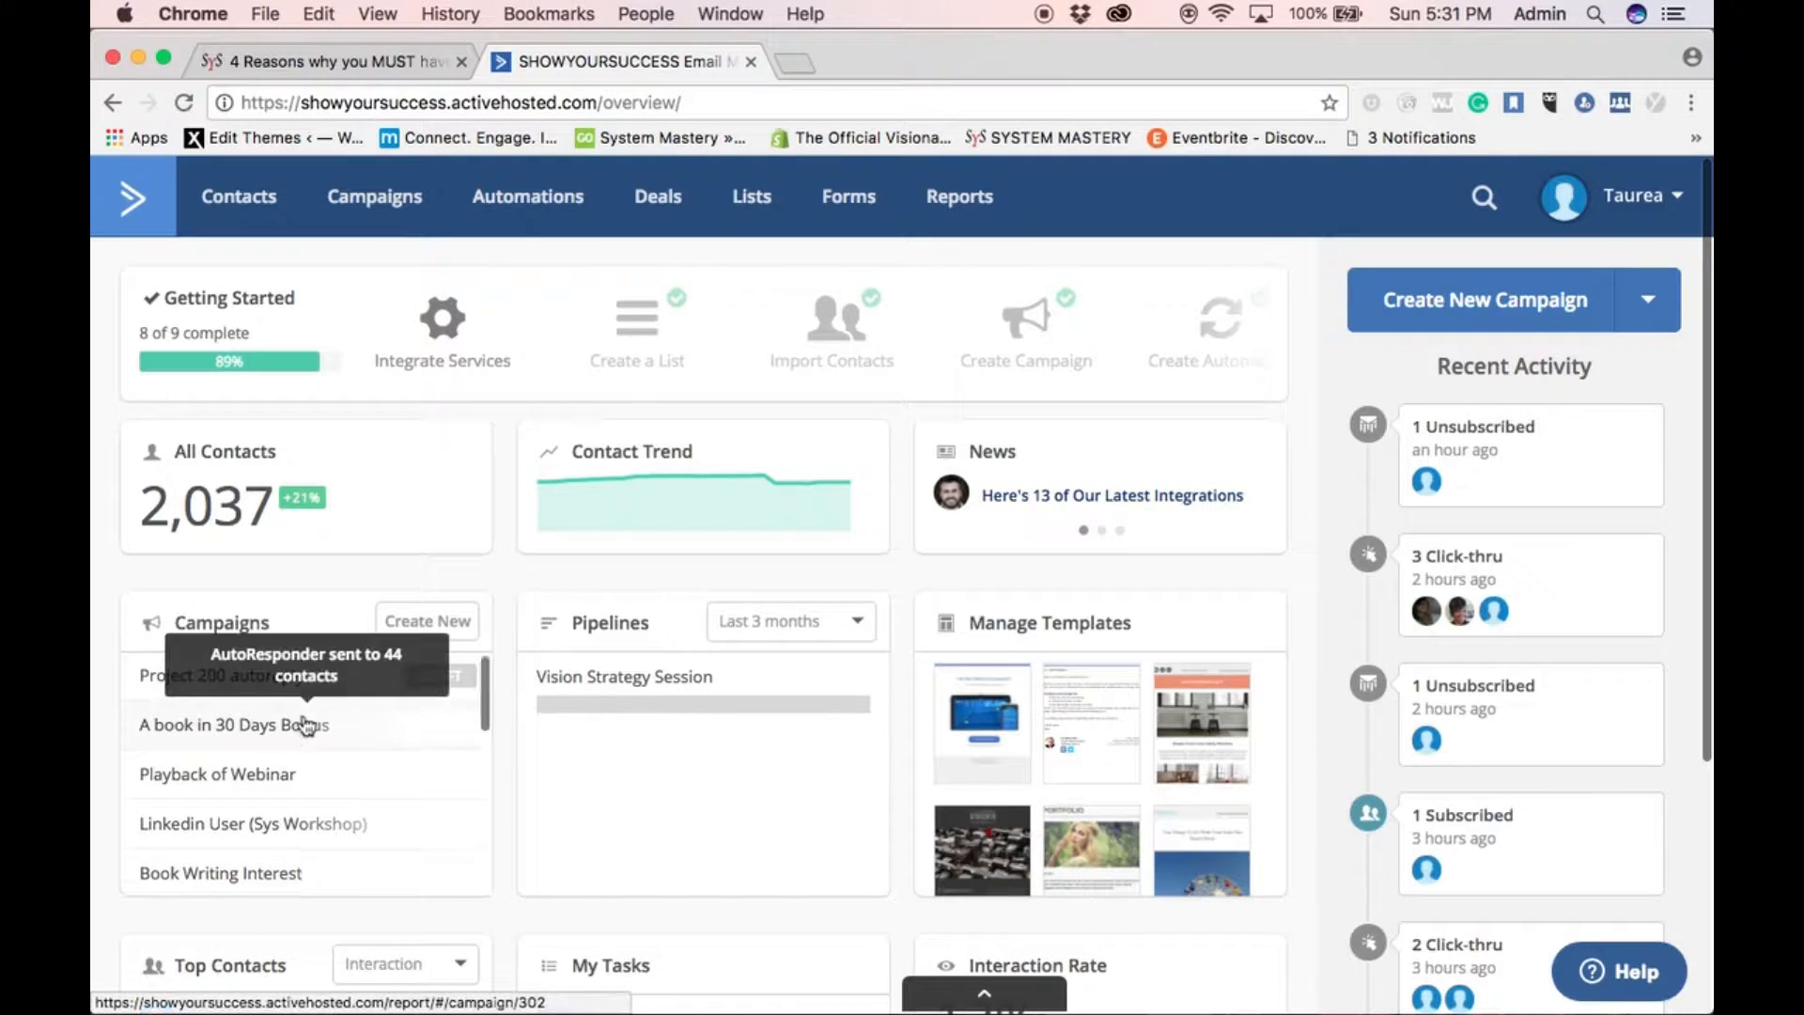
scroll(306, 723, "down", 5)
scroll(515, 916, "down", 5)
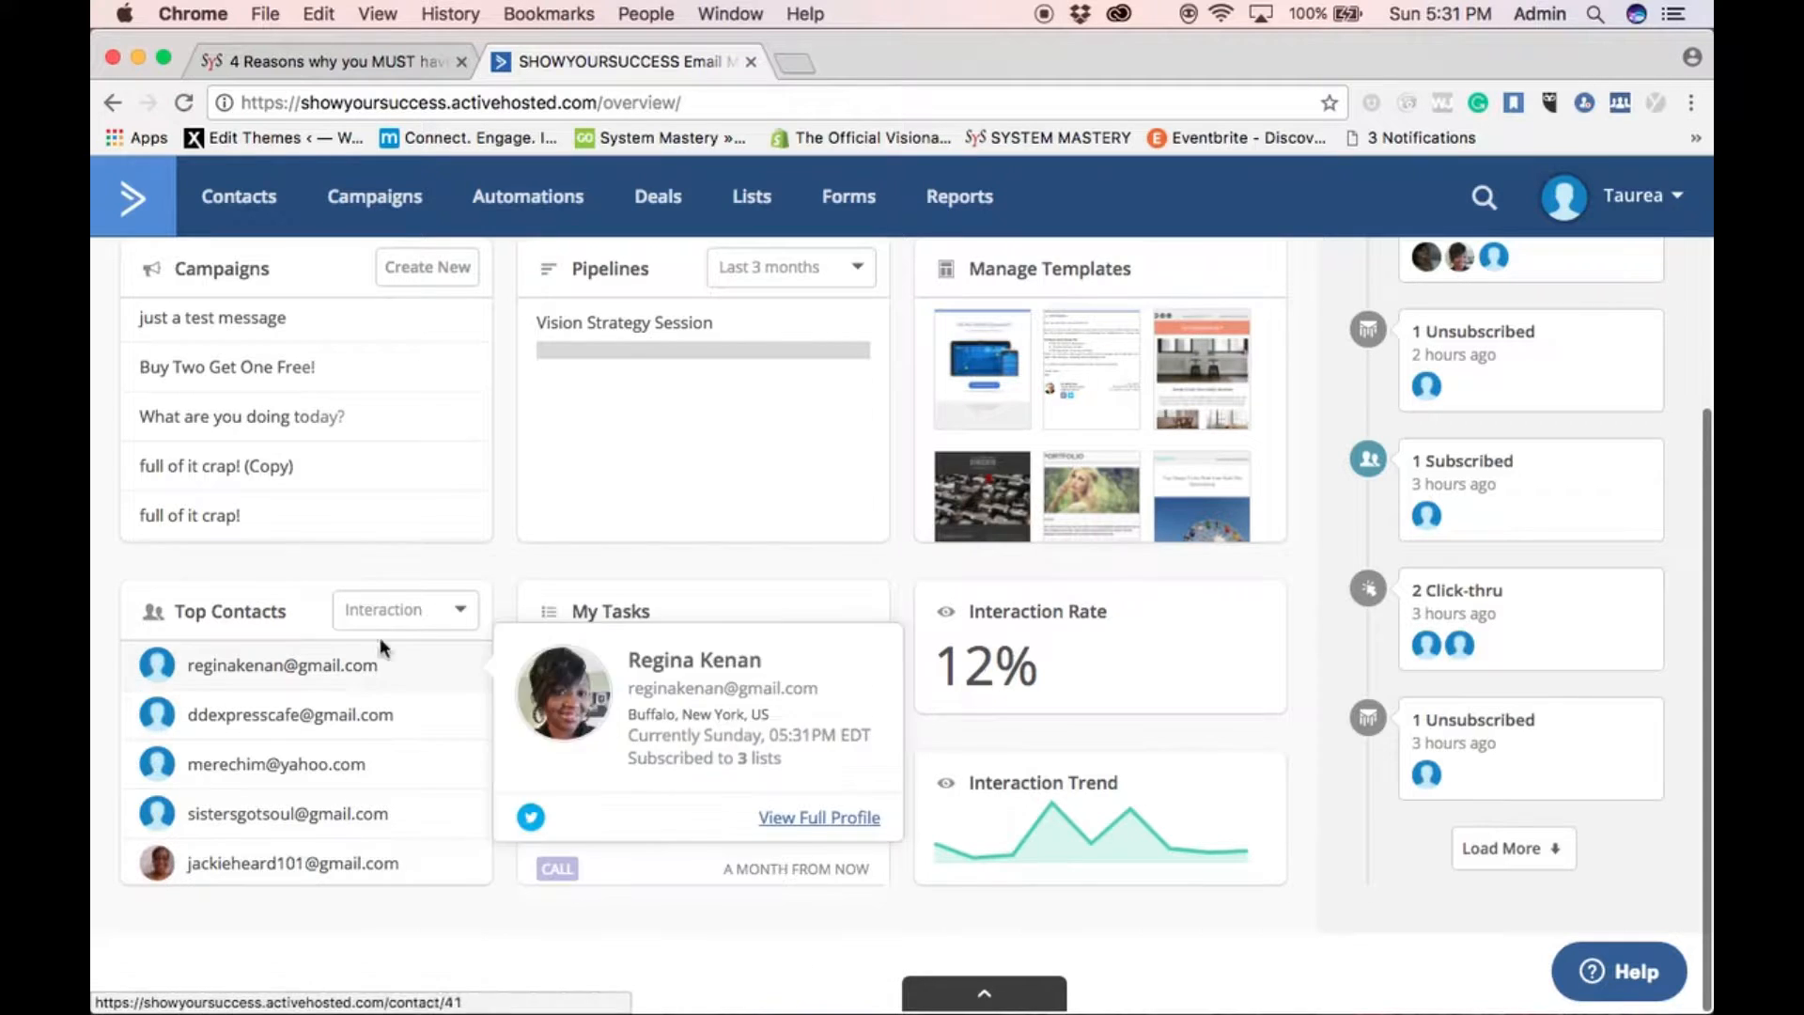
left_click(408, 620)
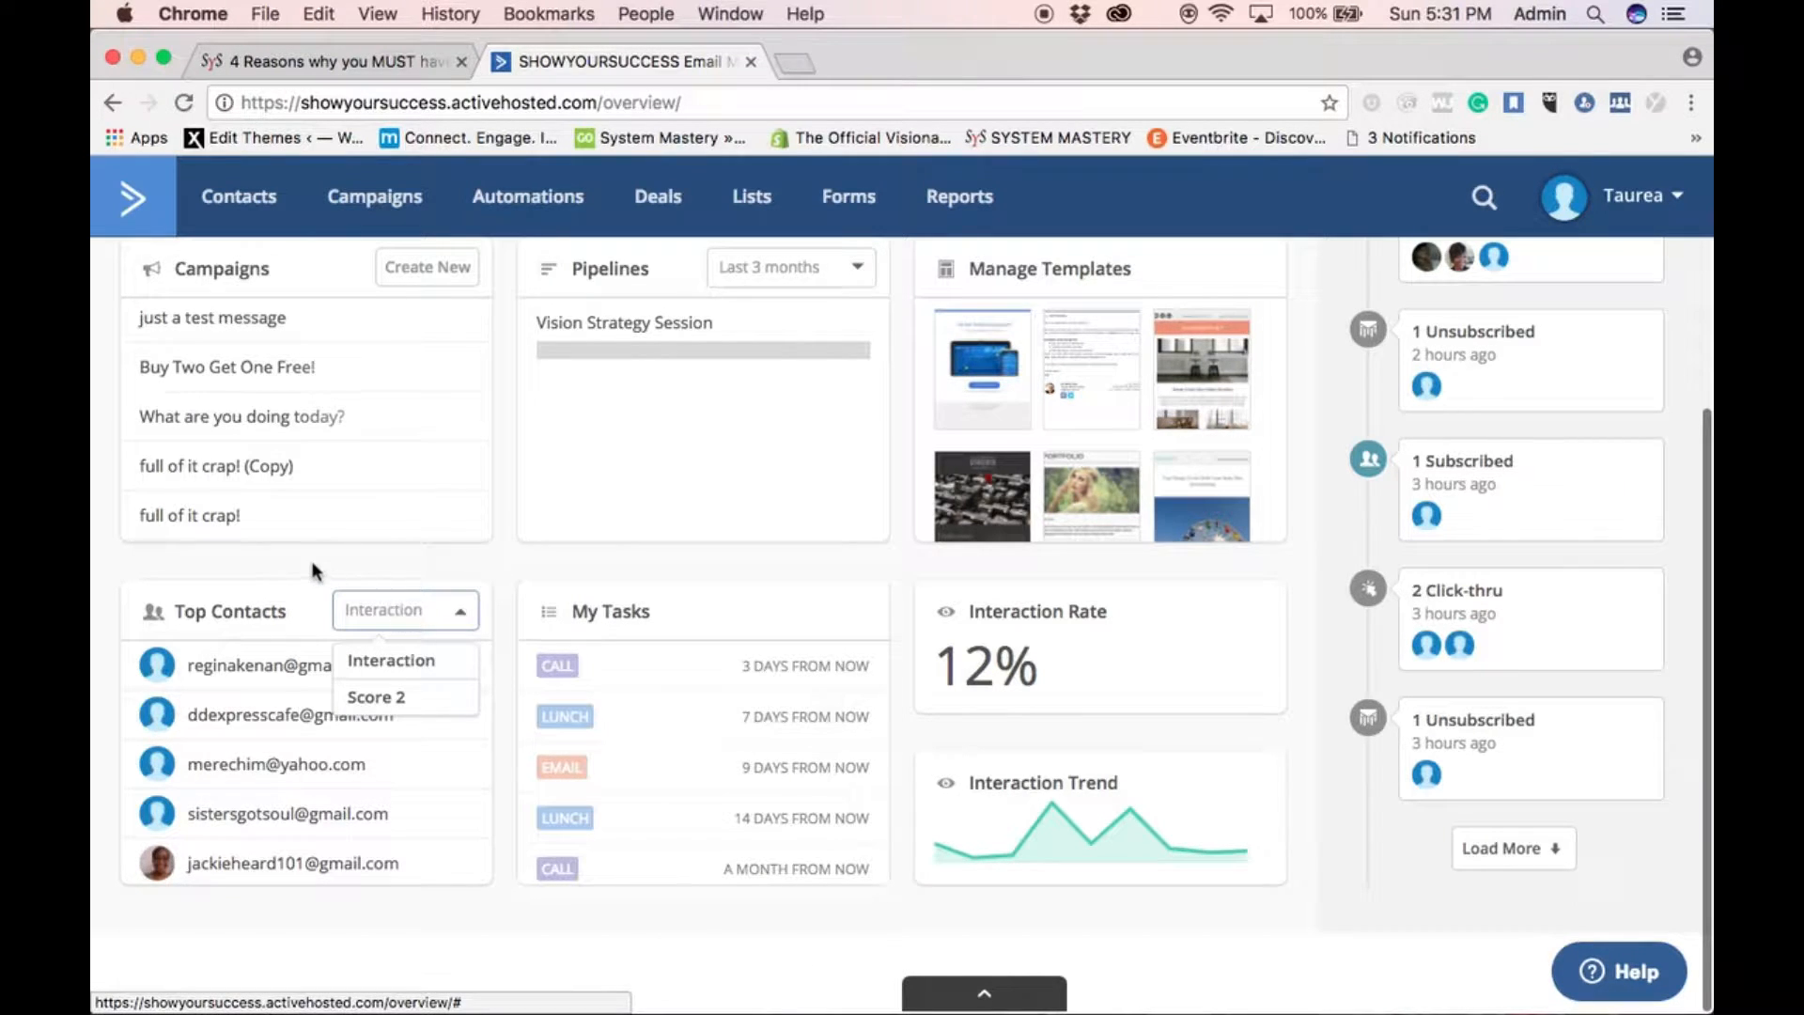
scroll(307, 556, "up", 5)
scroll(307, 555, "up", 3)
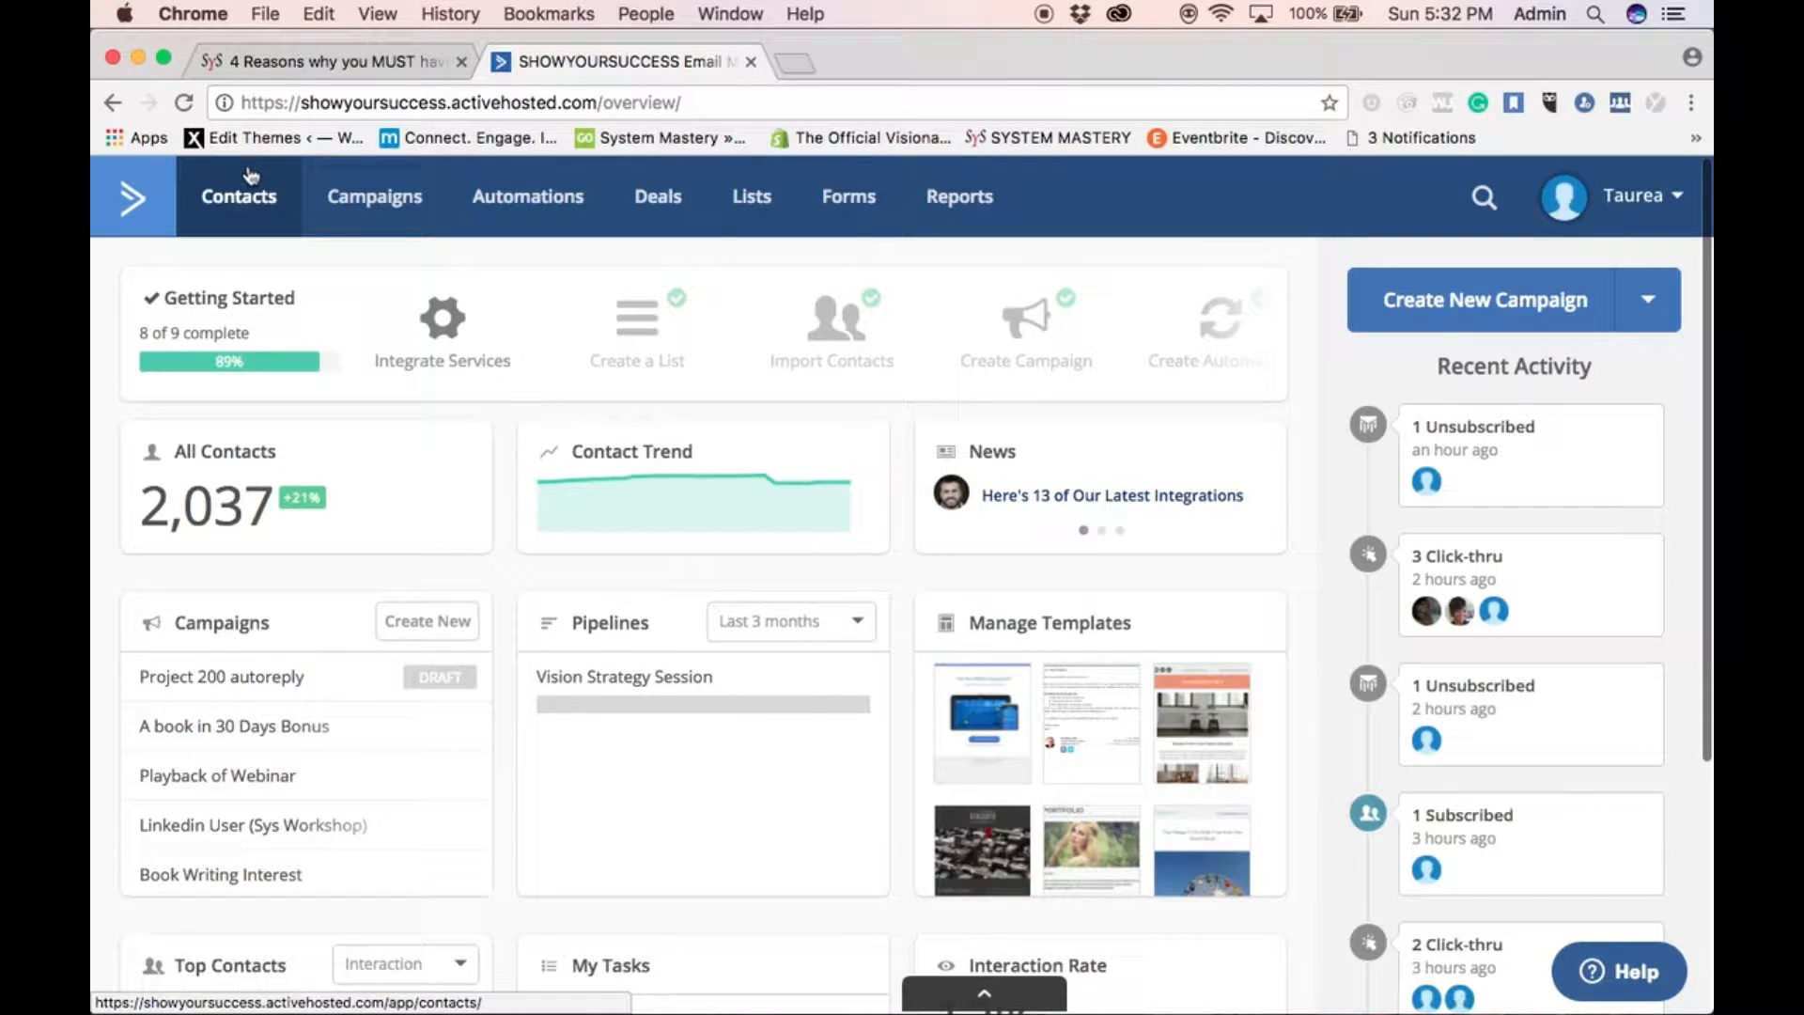
Open tag management for the contacts and review the tags with their contact counts
left_click(242, 200)
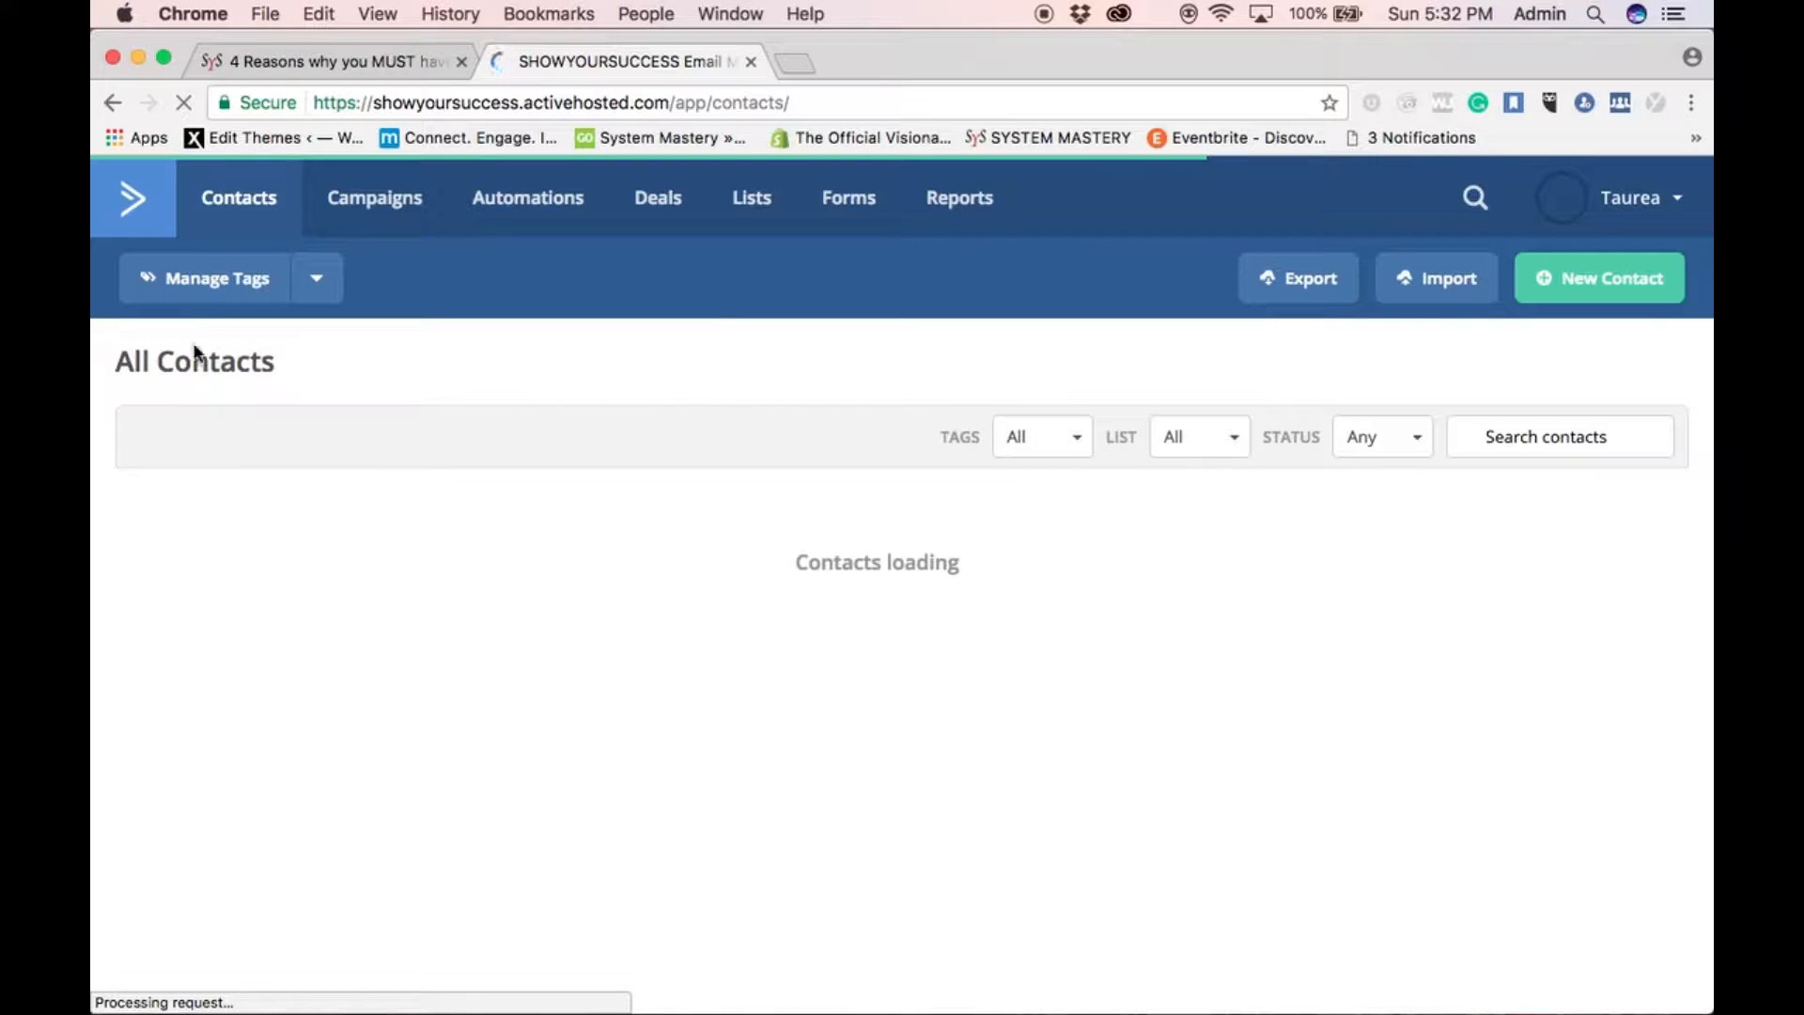
left_click(229, 292)
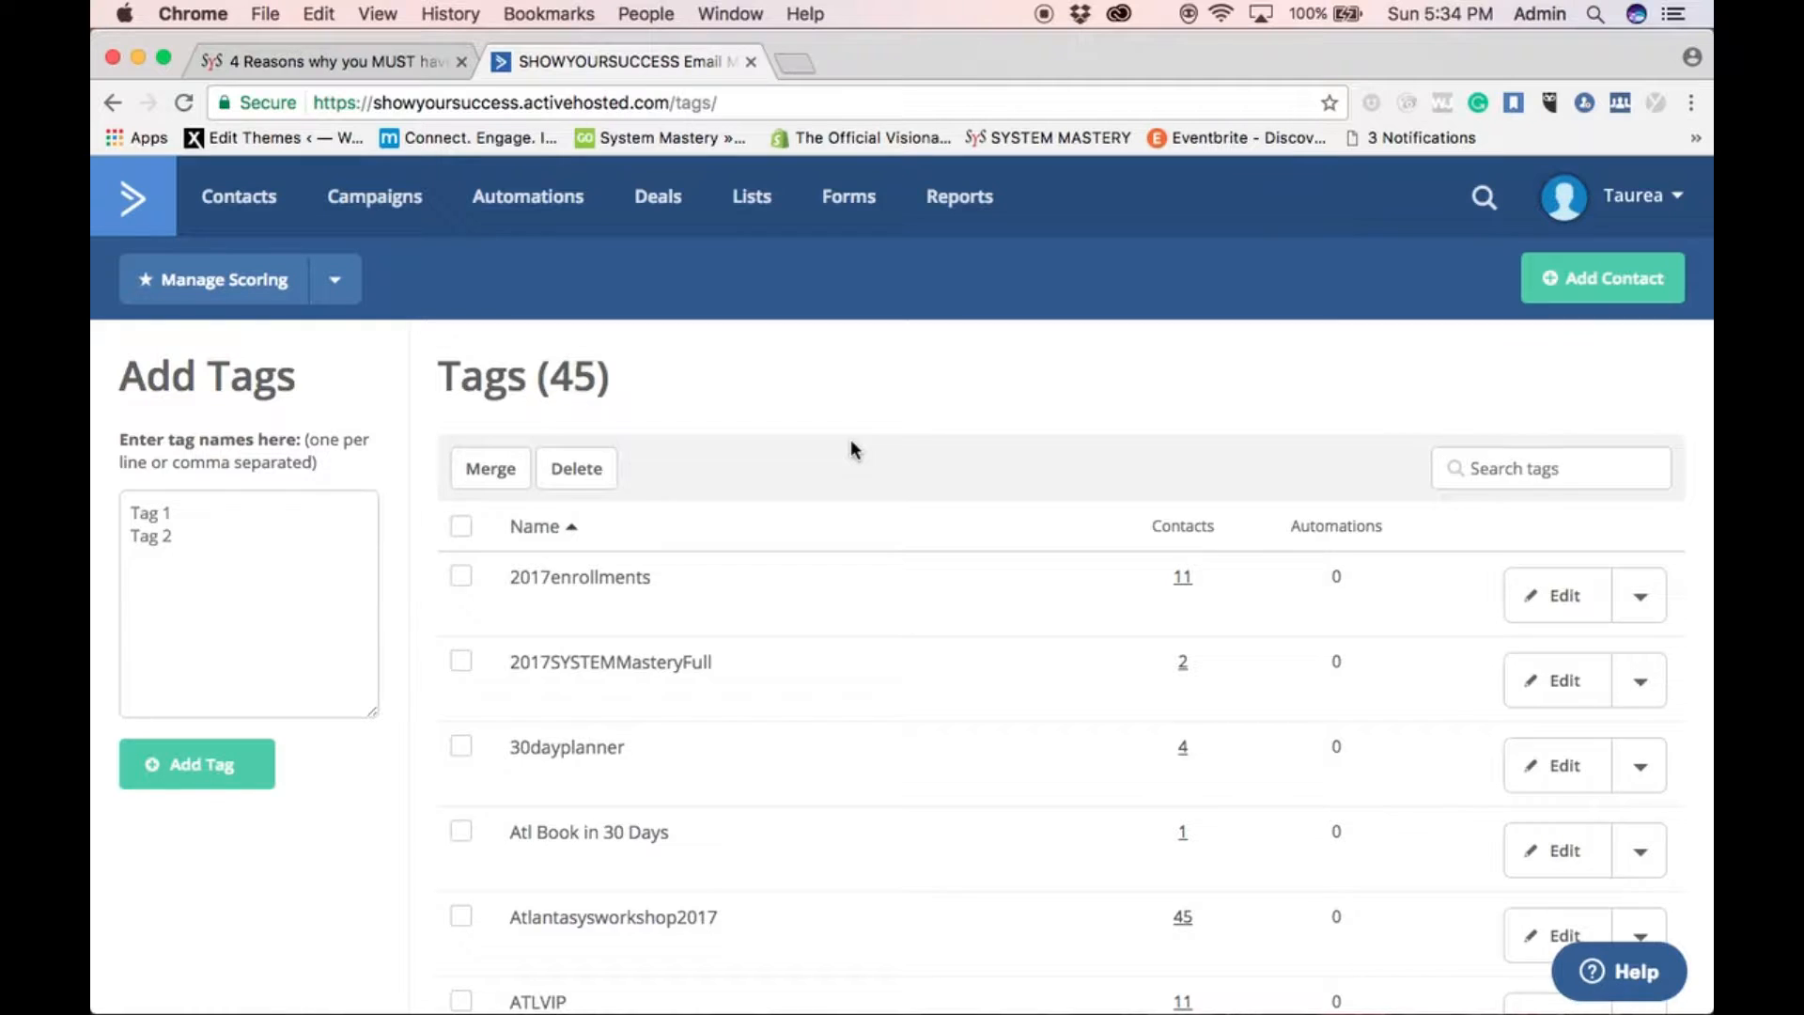
scroll(852, 443, "down", 3)
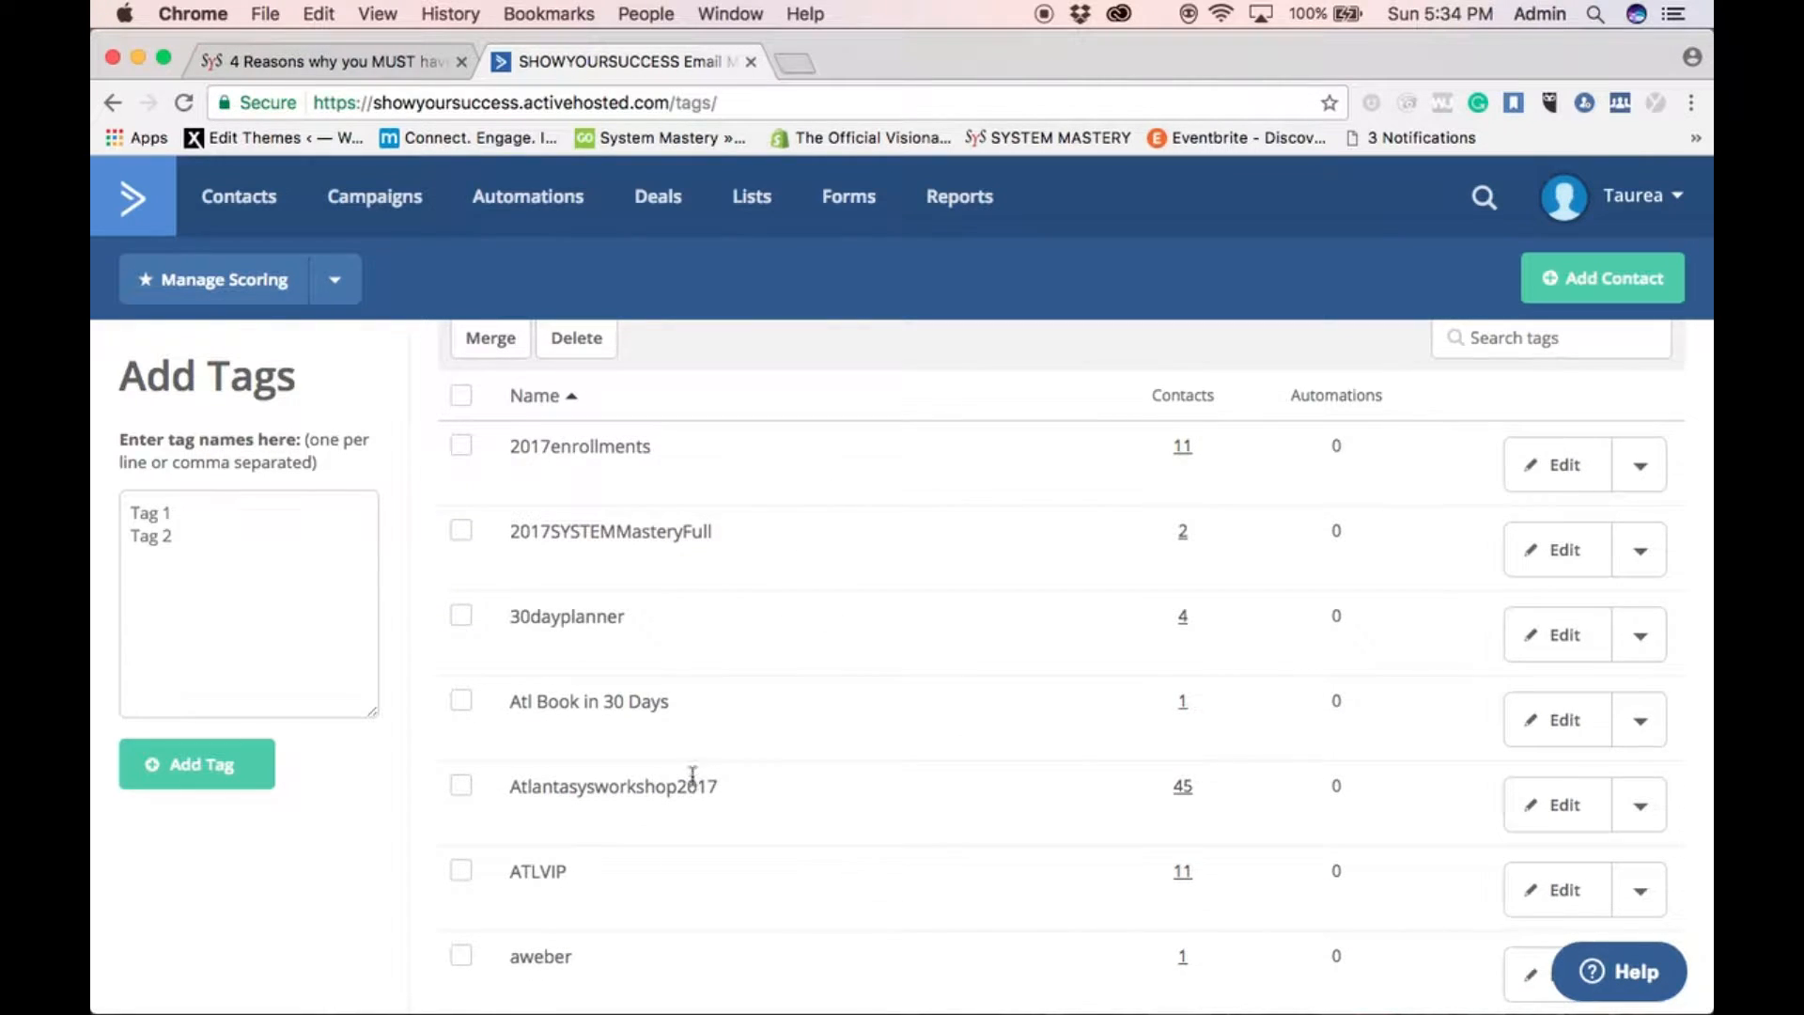
scroll(695, 770, "down", 15)
scroll(695, 770, "down", 1)
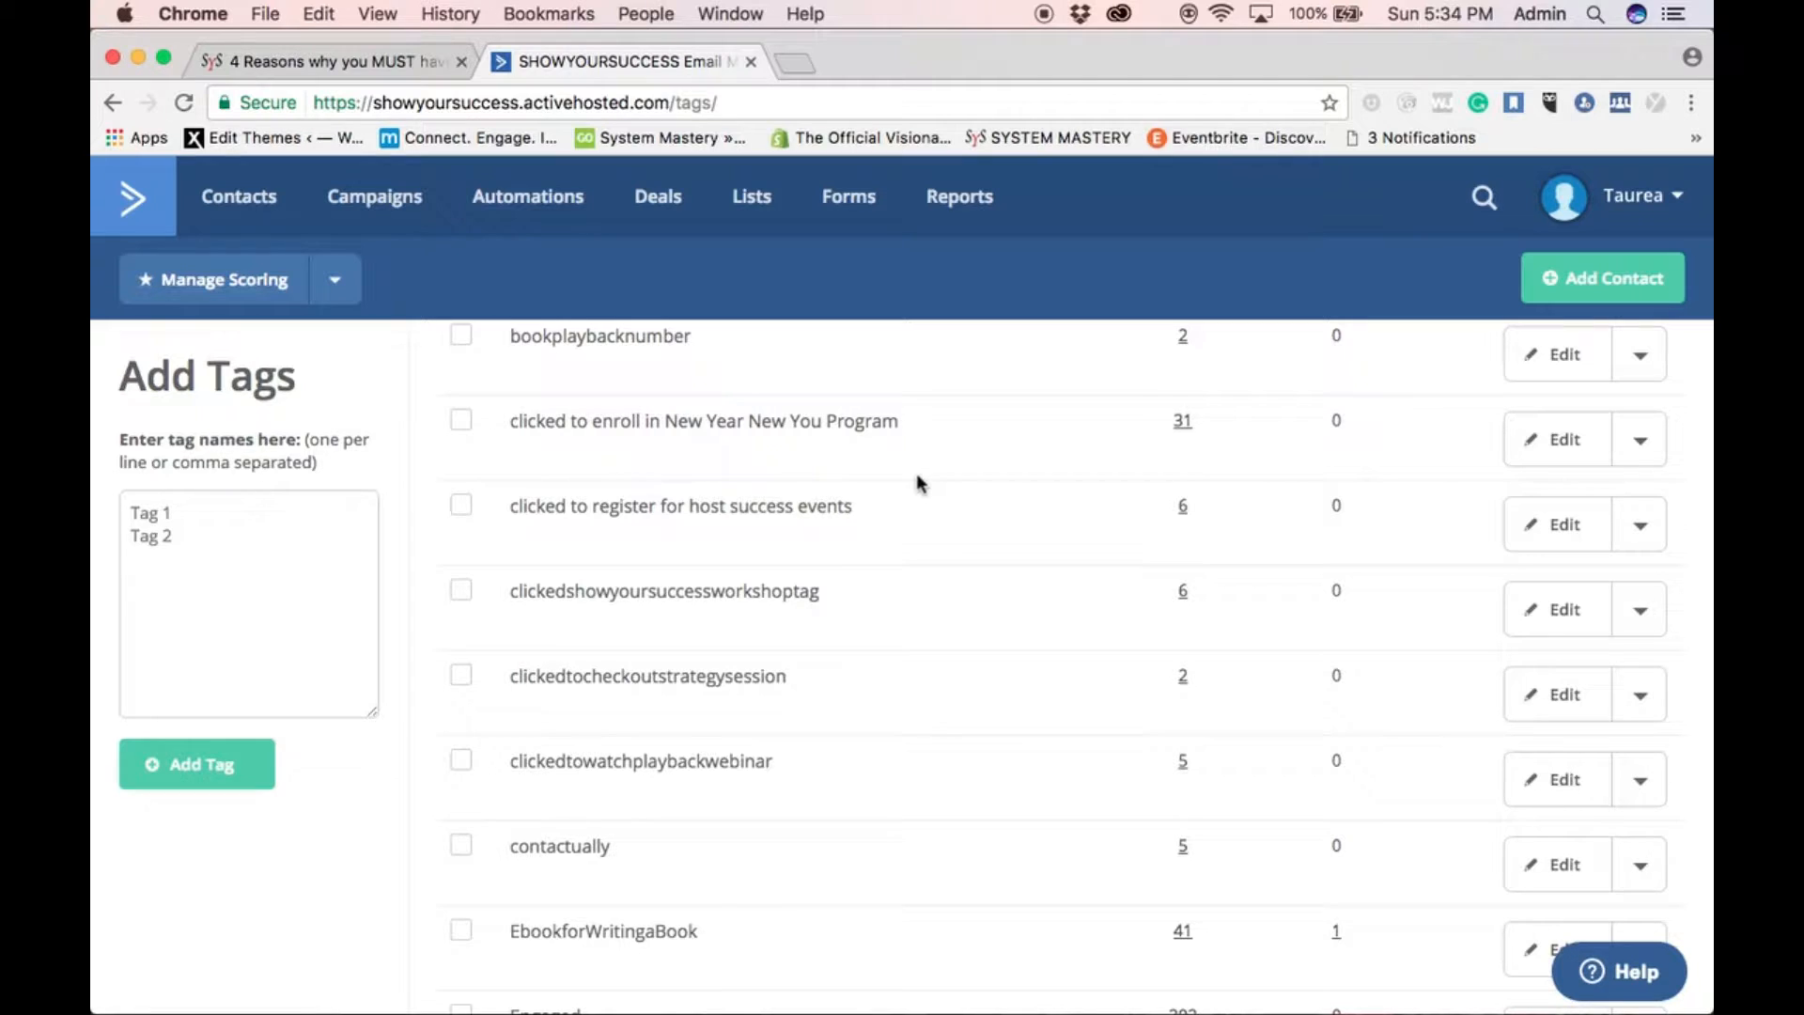
scroll(761, 646, "down", 5)
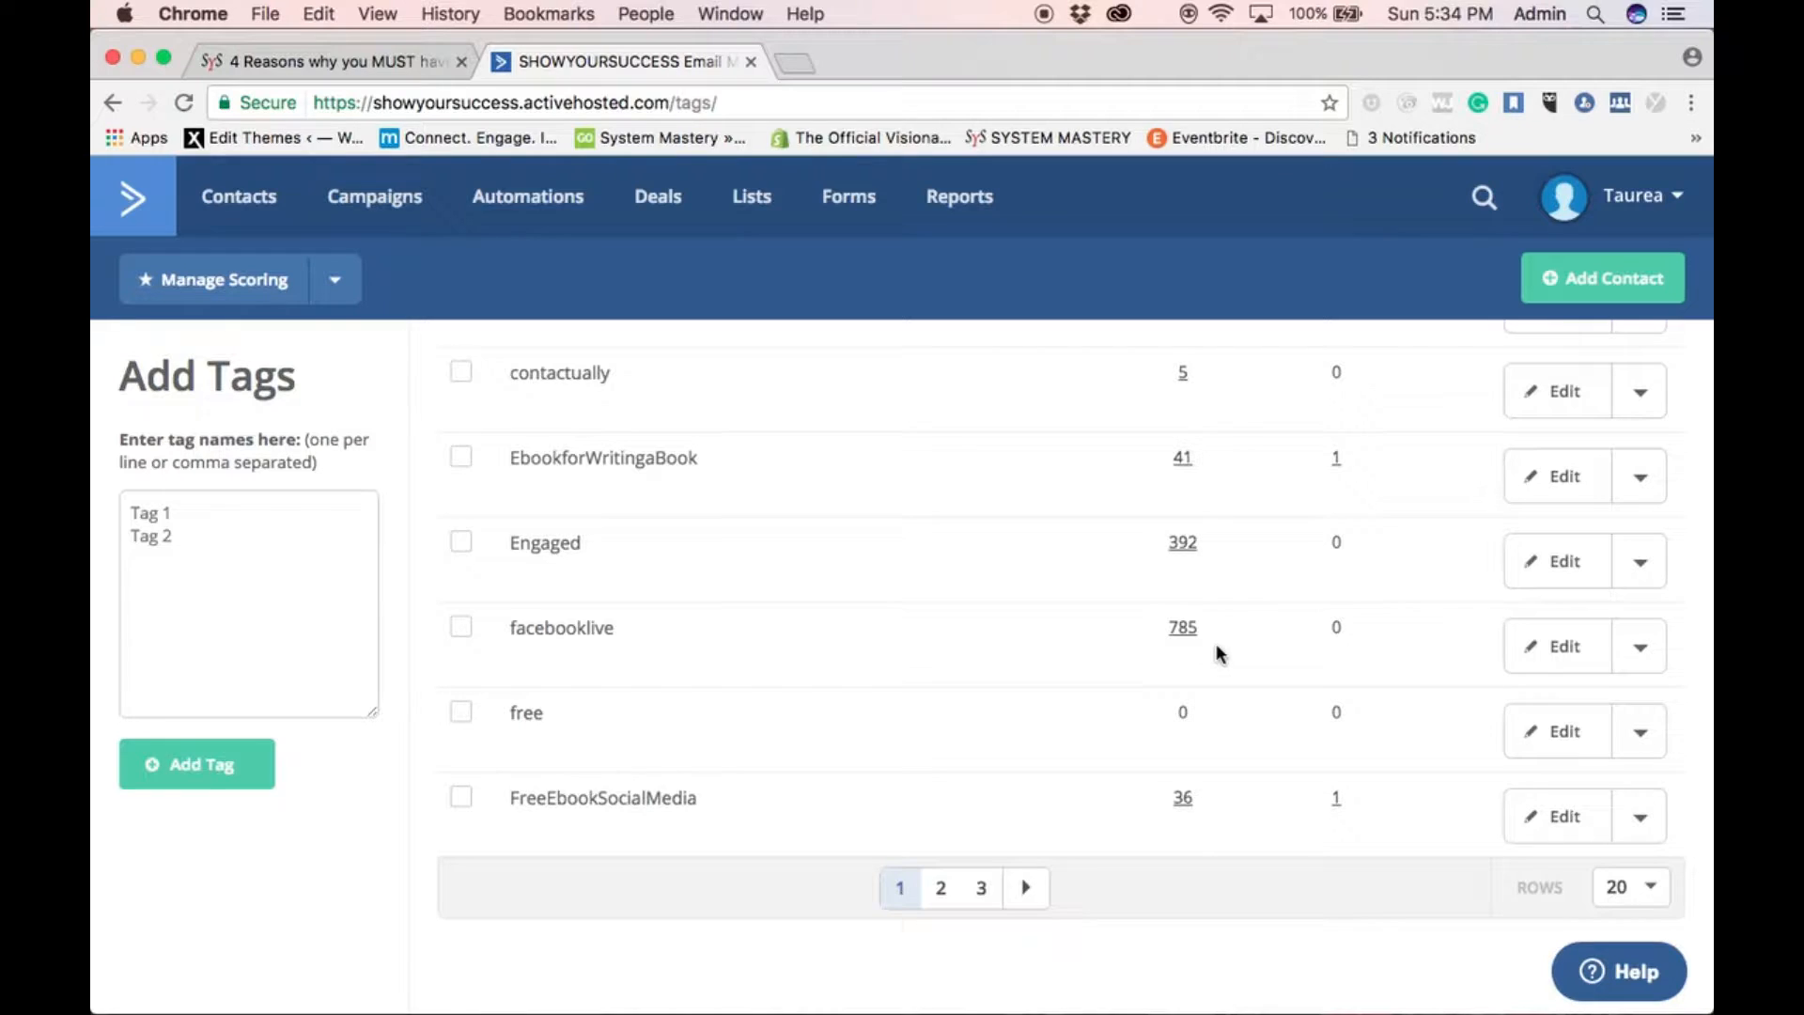
scroll(841, 601, "up", 10)
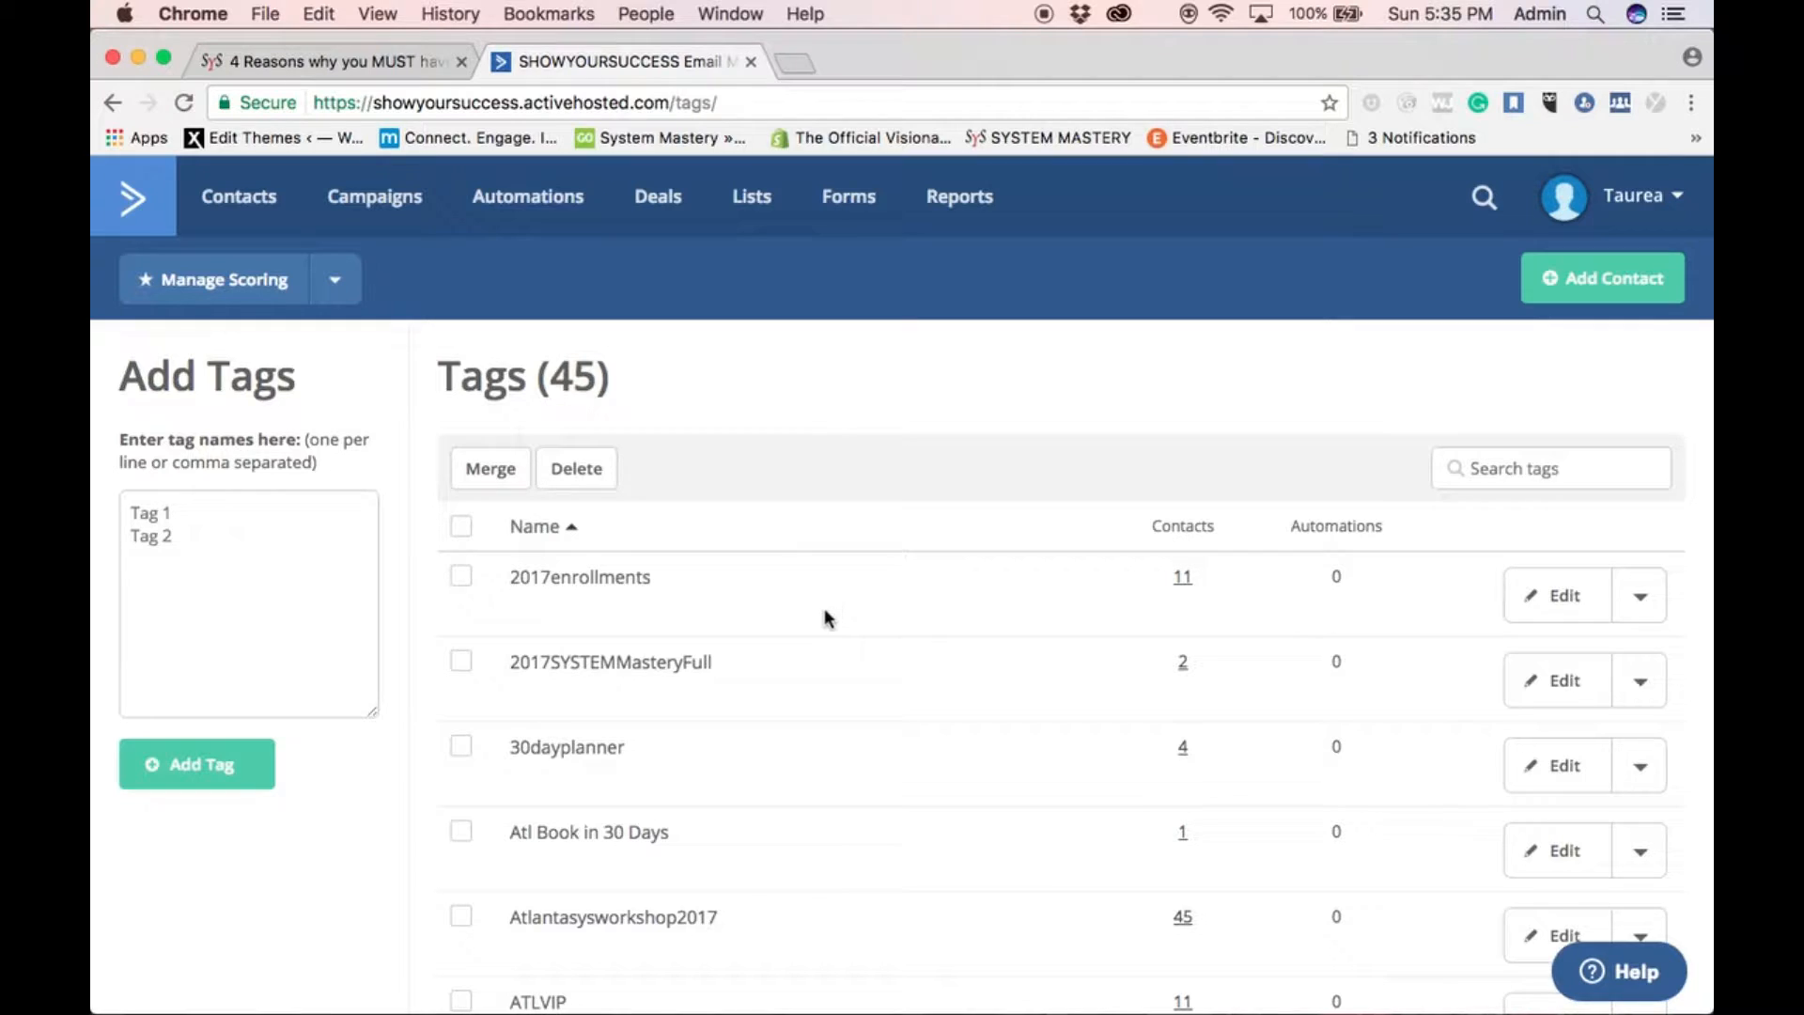
Open the campaigns overview, then view the free report opt-in form at successonsocialmedia.com in a new browser tab
left_click(388, 208)
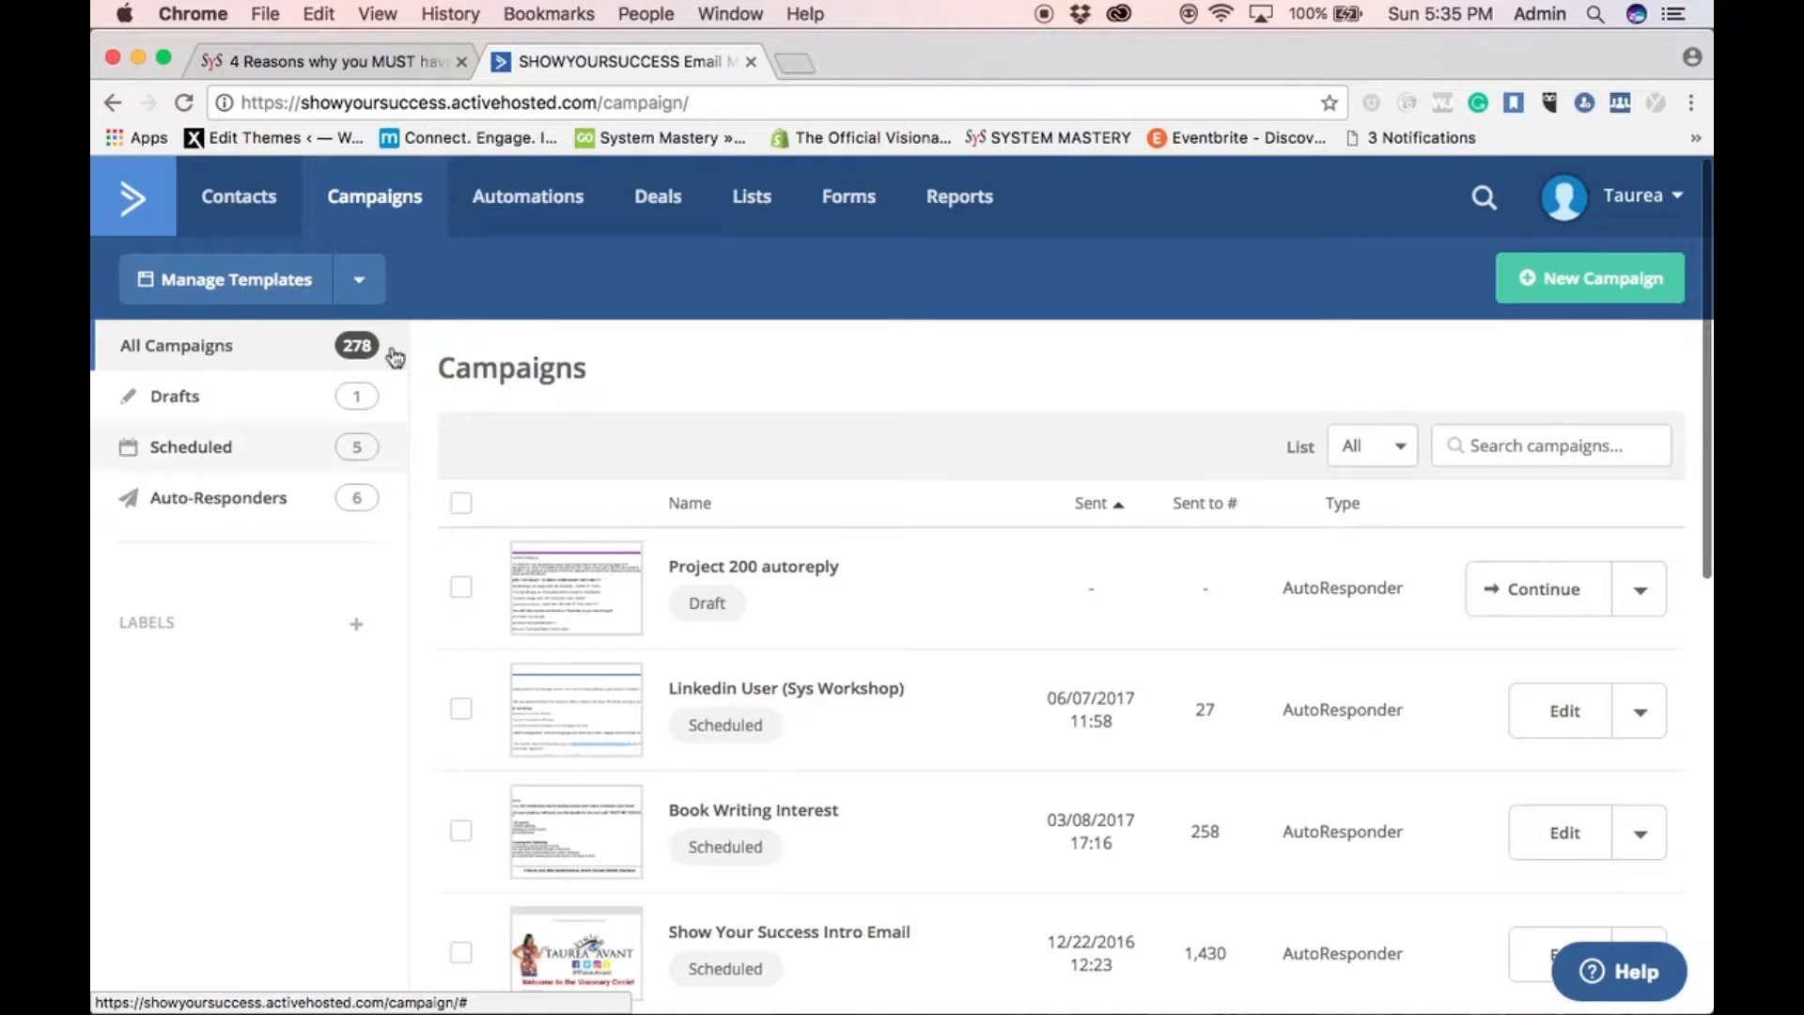
left_click(800, 63)
type("succ")
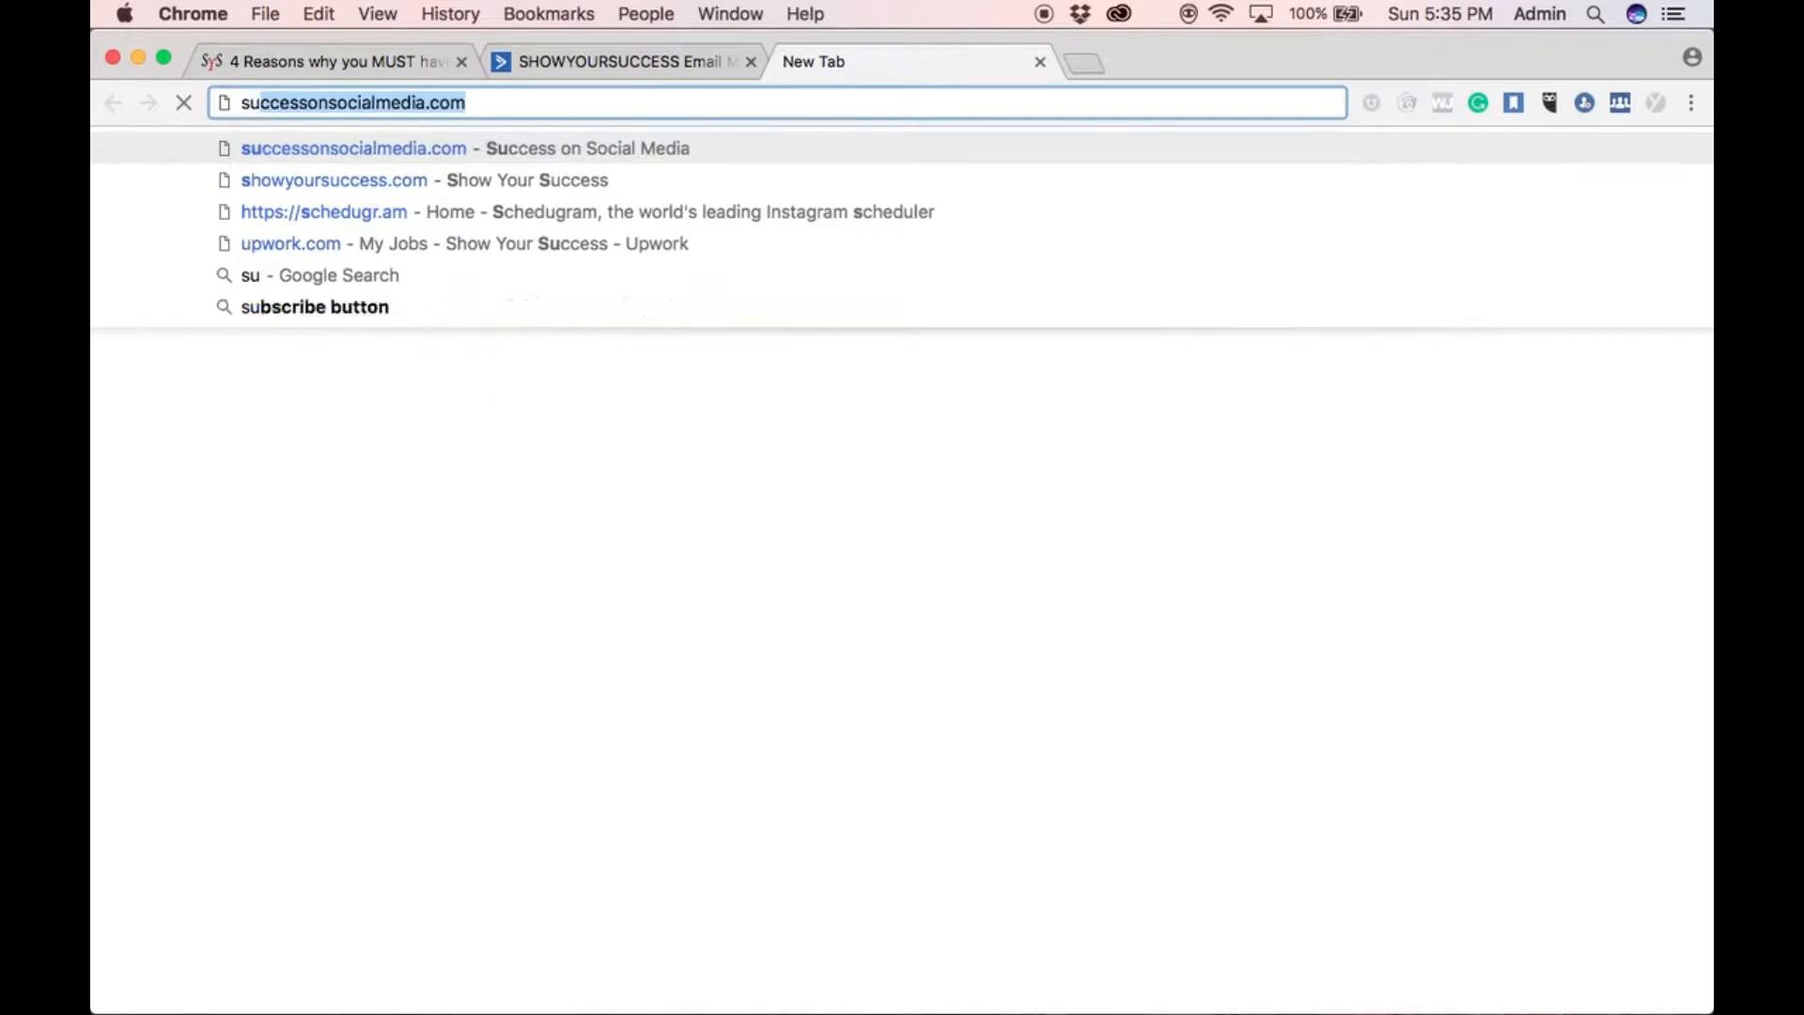
key("Return")
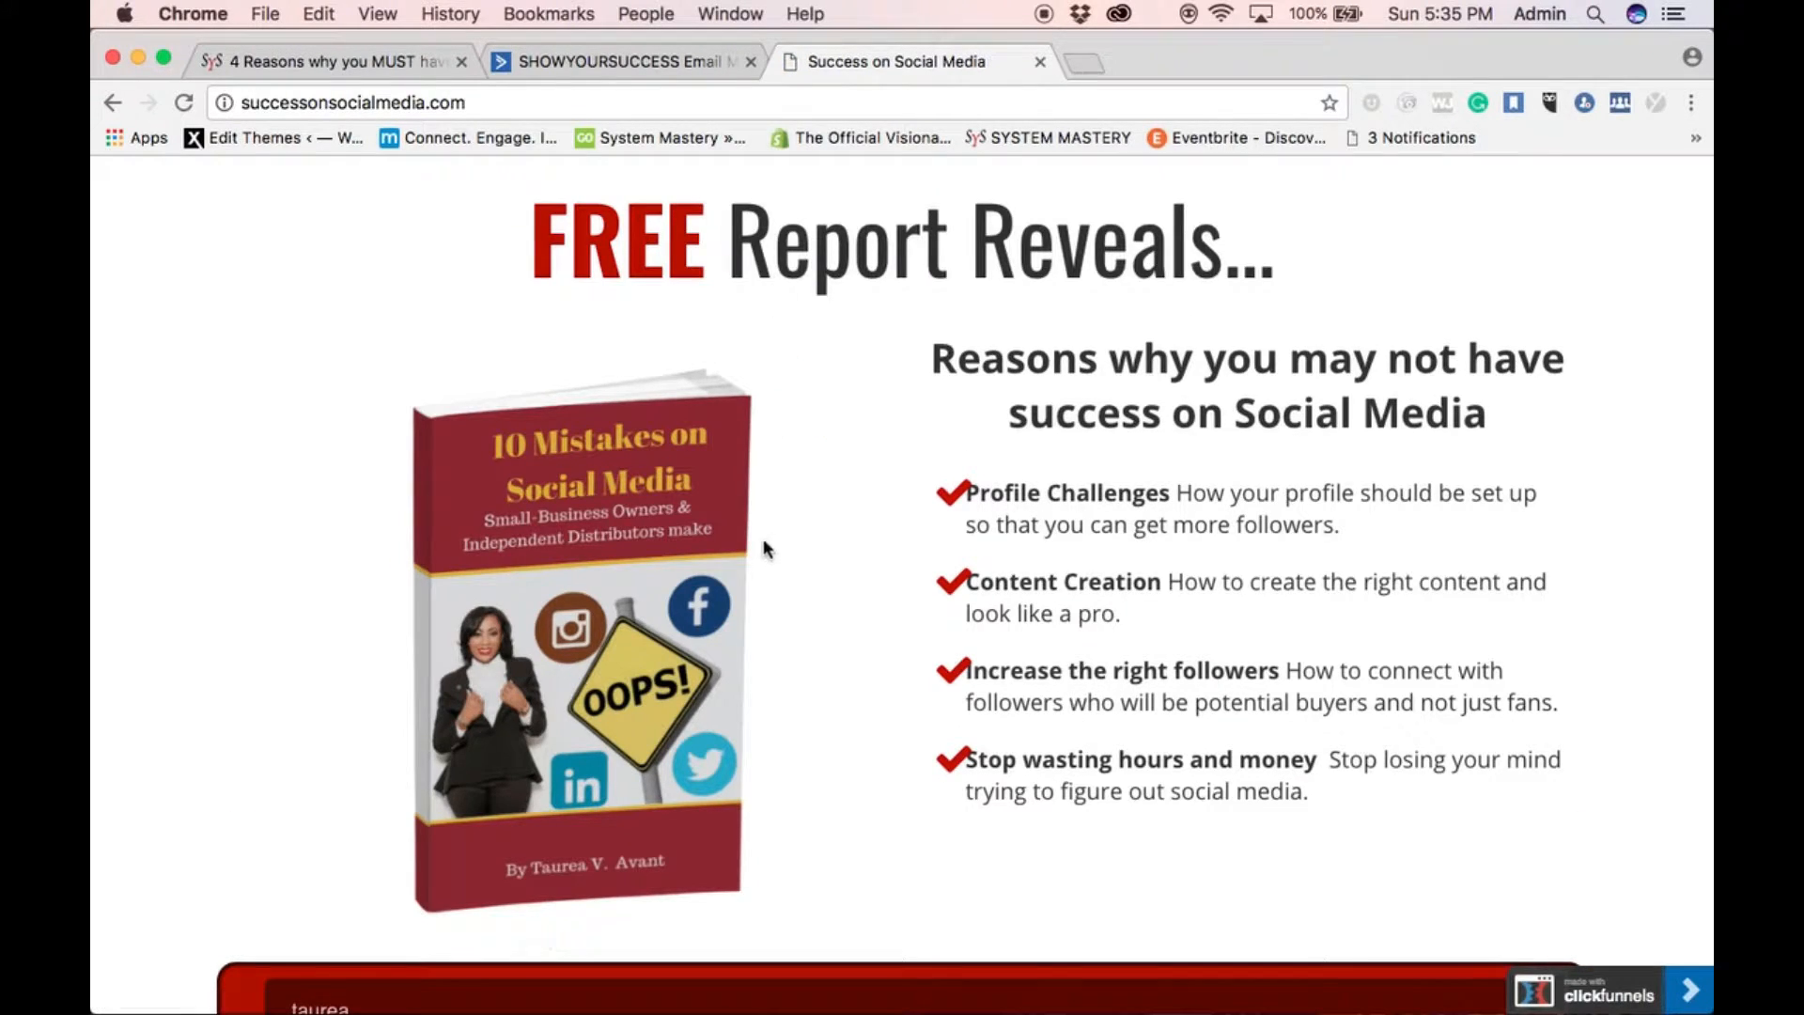
scroll(706, 584, "down", 2)
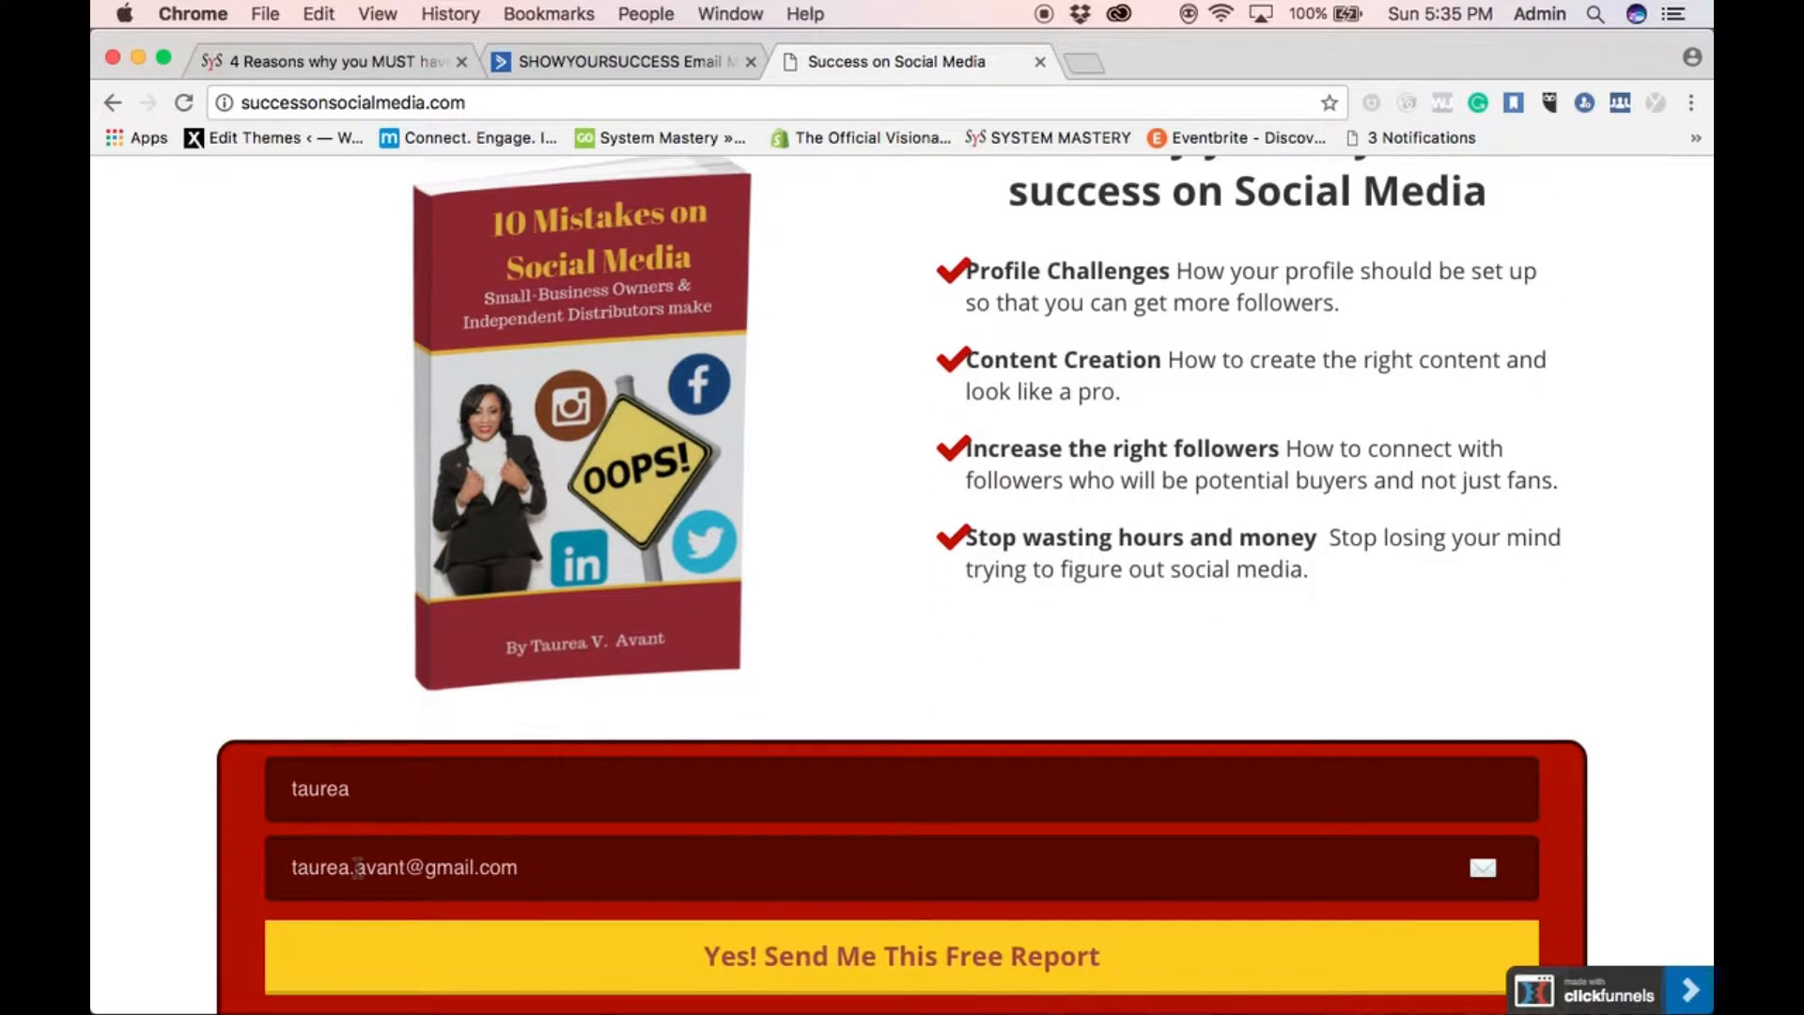
Return to the campaigns overview, filter it to Auto-Responders, and review entries such as Show Your Success Intro Email
left_click(689, 63)
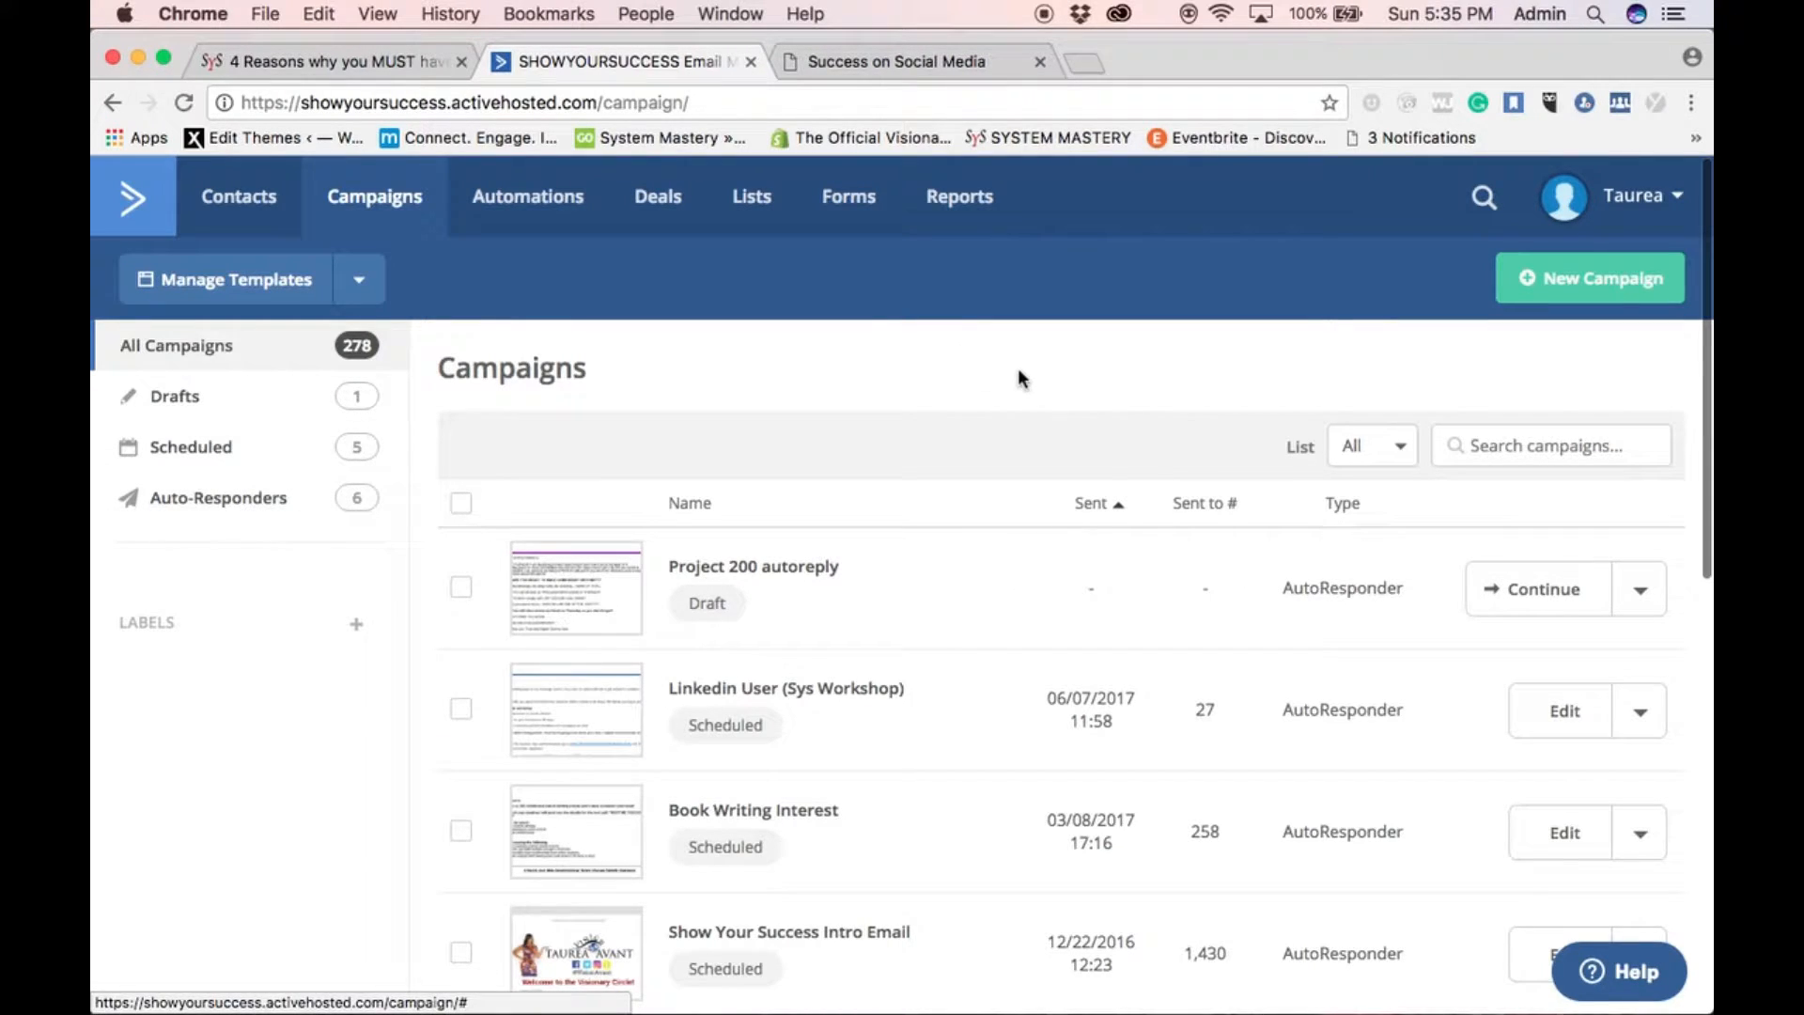
left_click(191, 498)
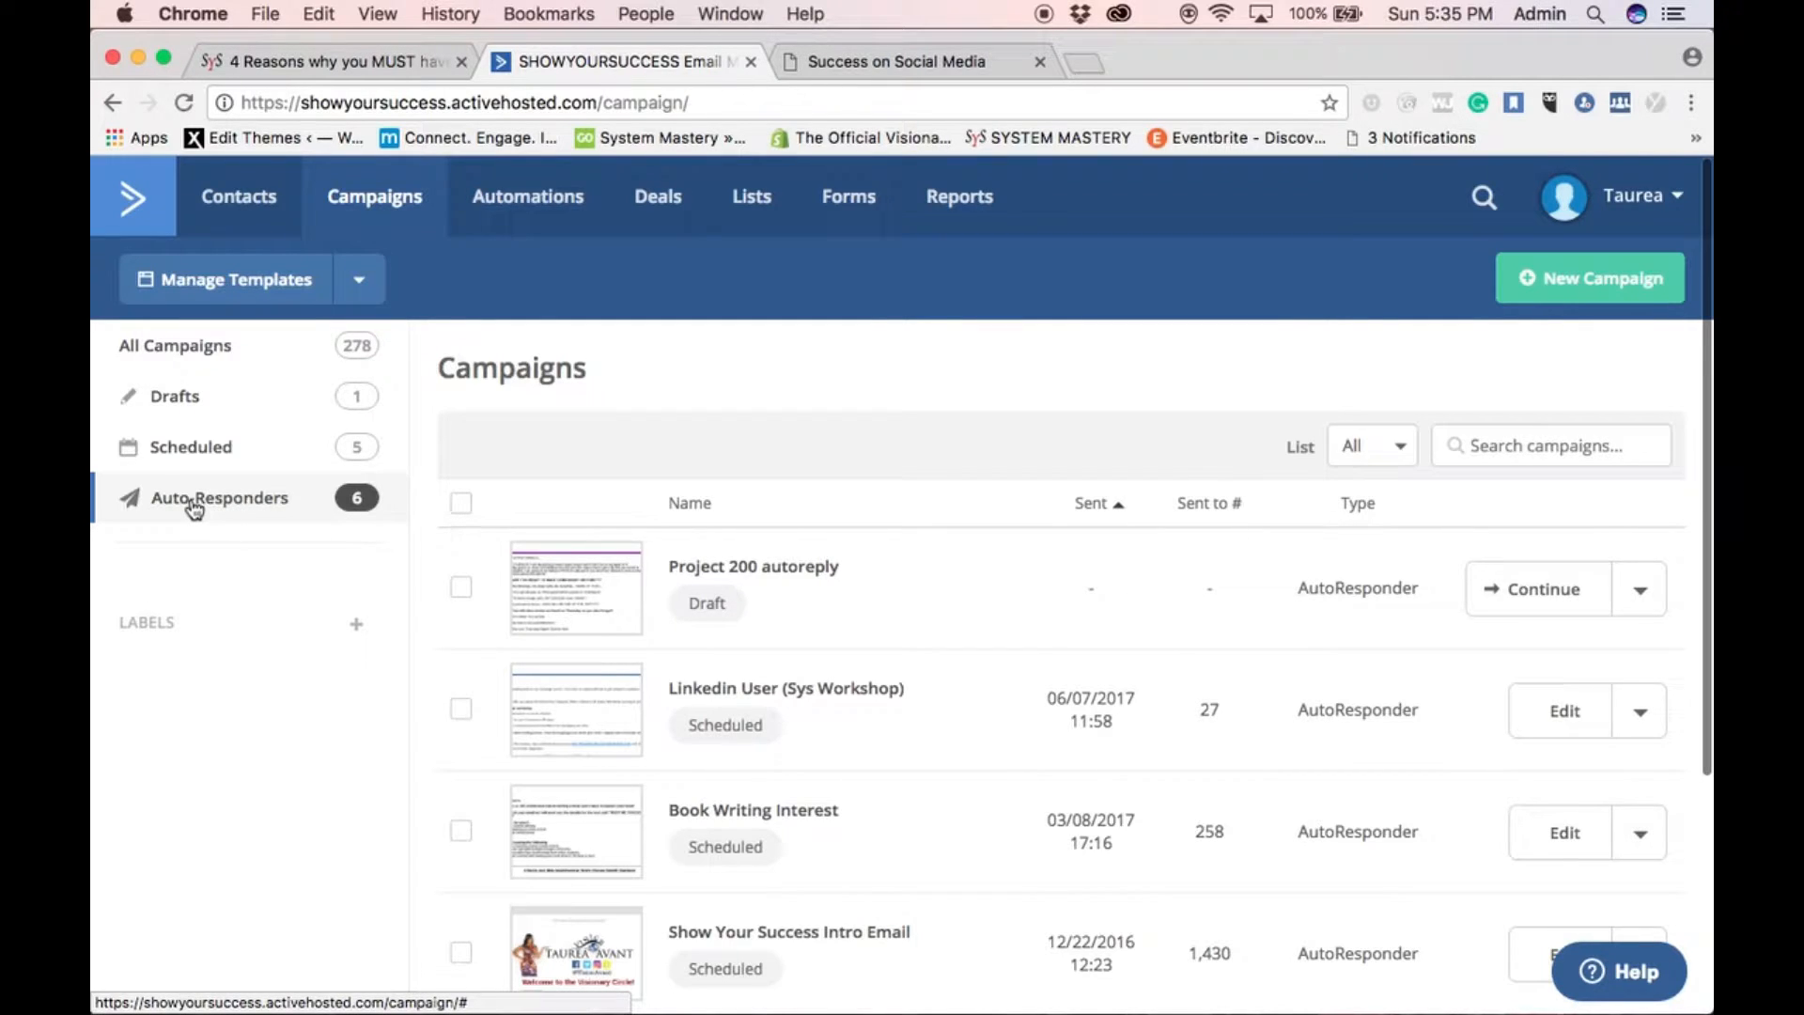
scroll(831, 620, "down", 2)
scroll(830, 616, "down", 4)
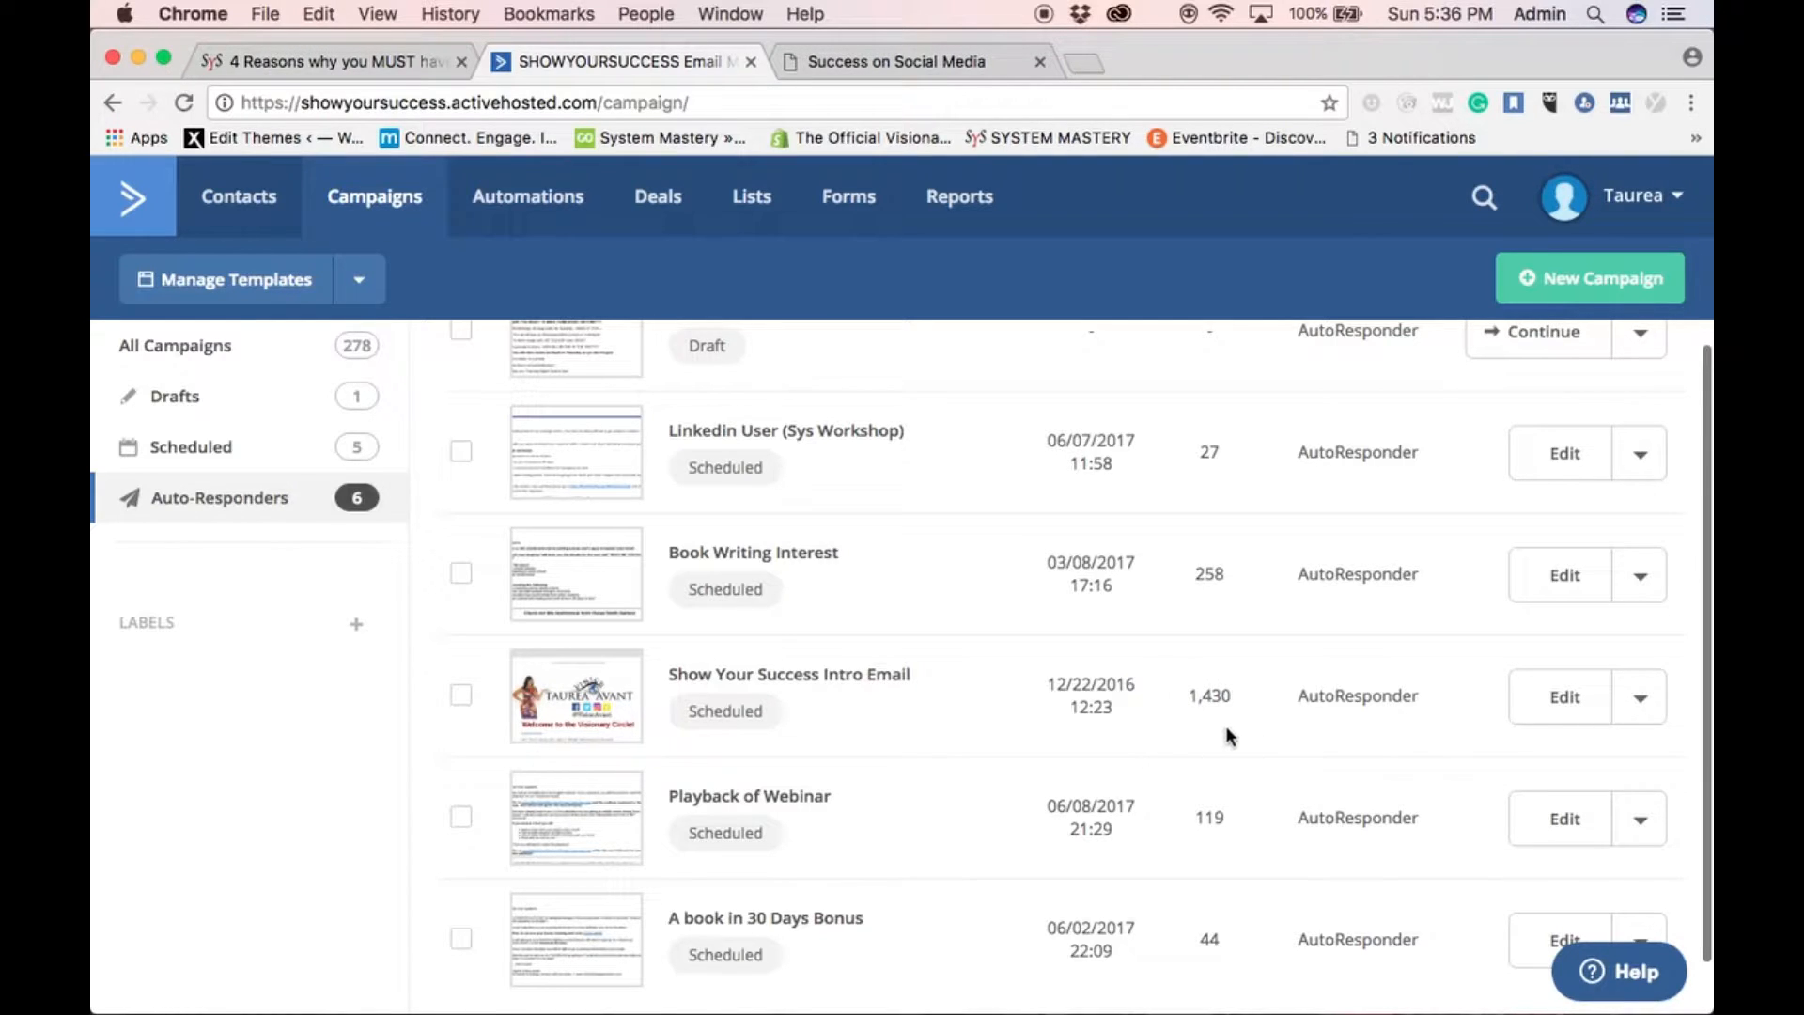
mouse_move(754, 716)
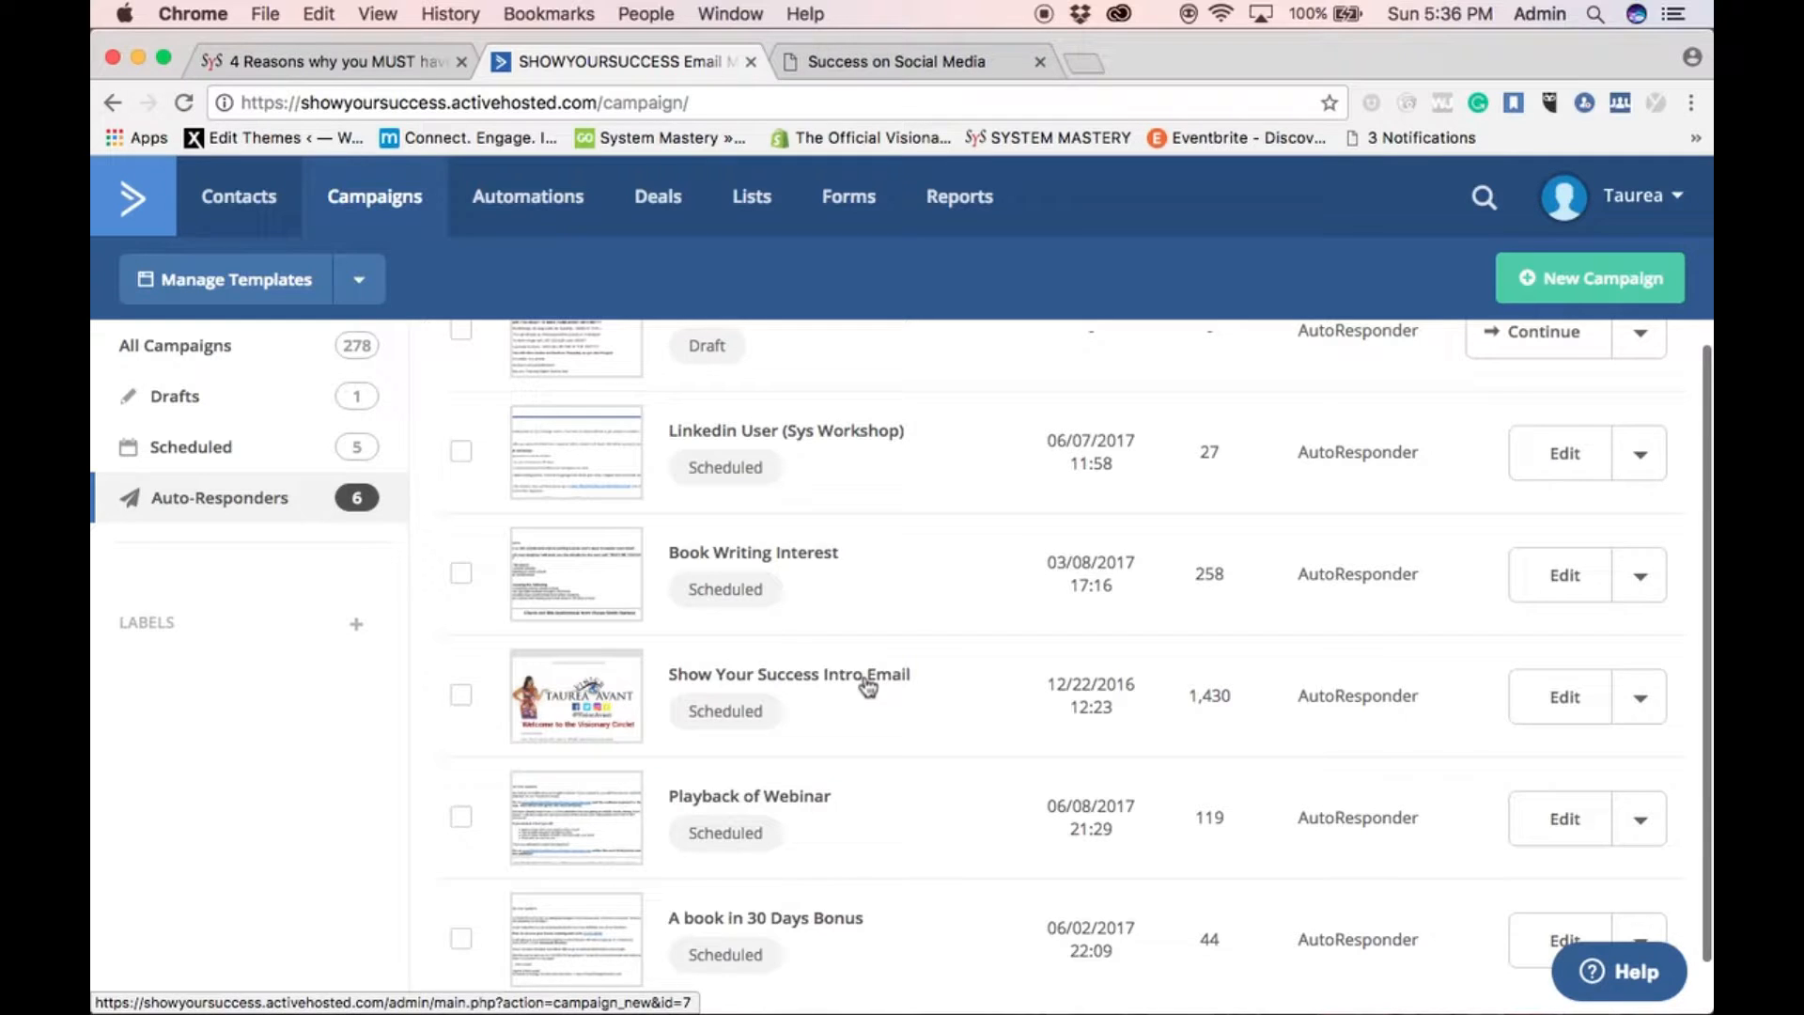
scroll(867, 689, "up", 5)
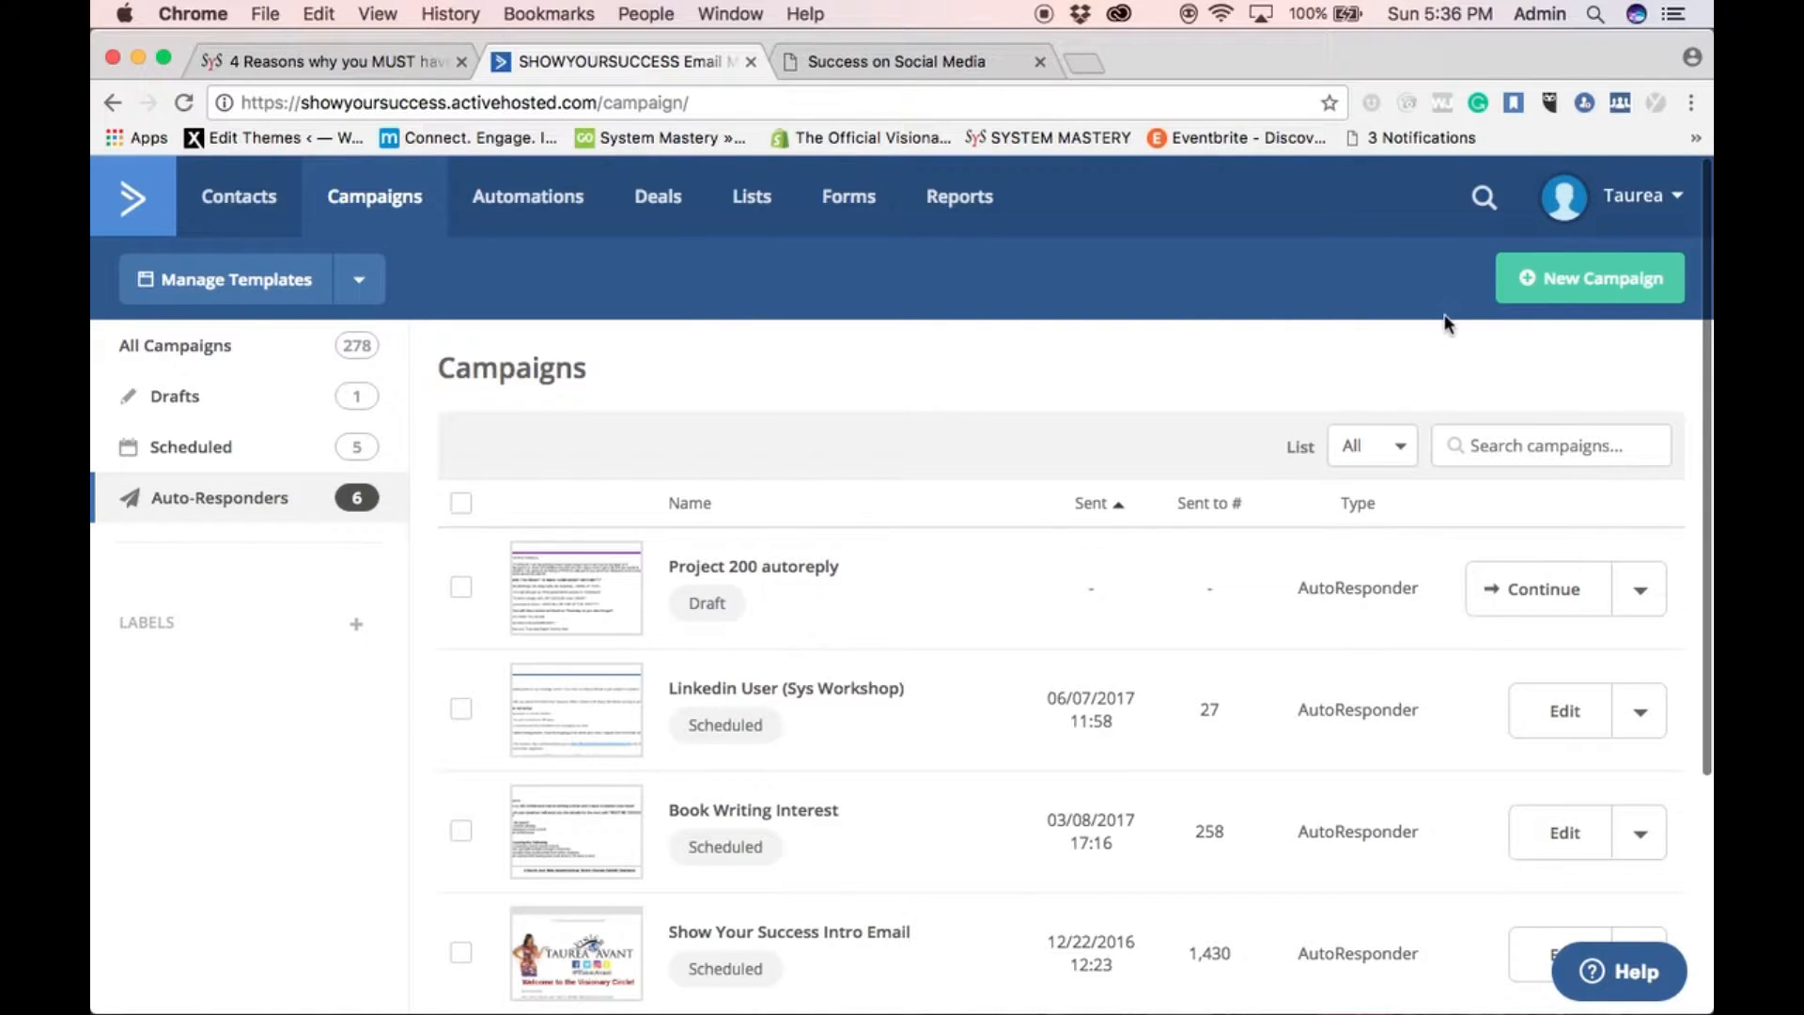
Create a new Standard campaign named "just a test" and proceed to its list selection
left_click(1543, 290)
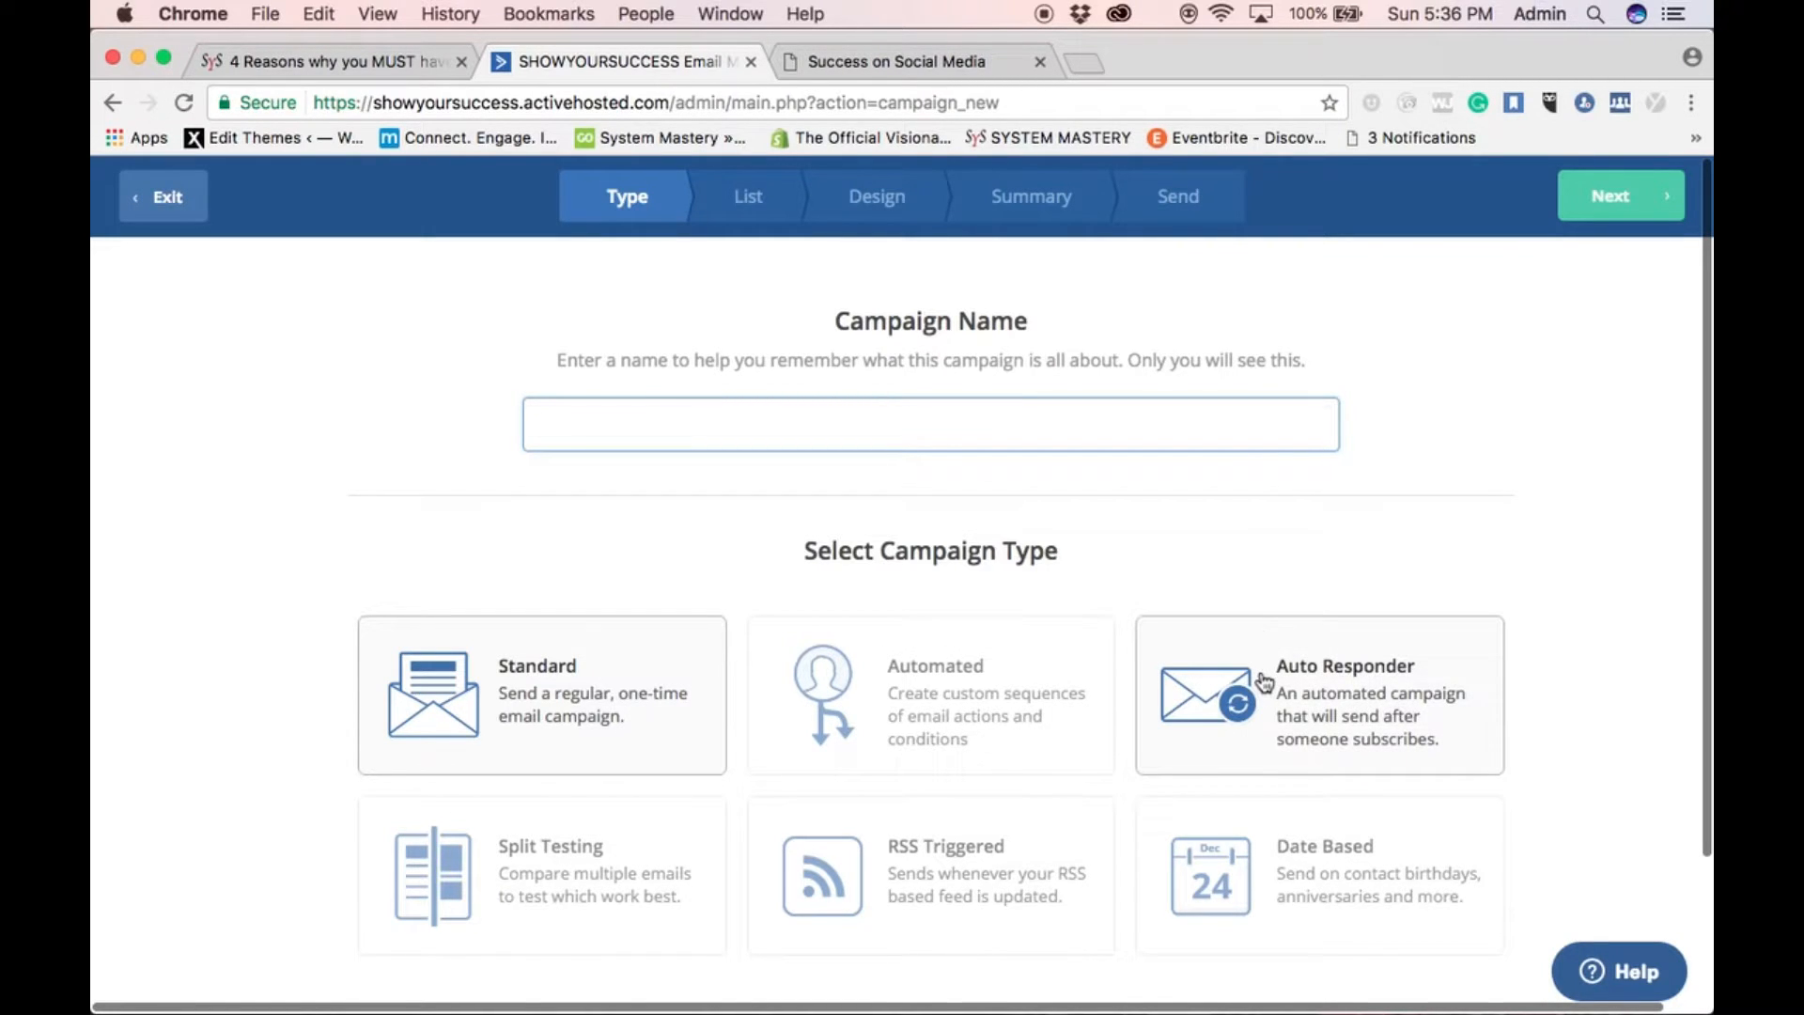
scroll(604, 697, "down", 3)
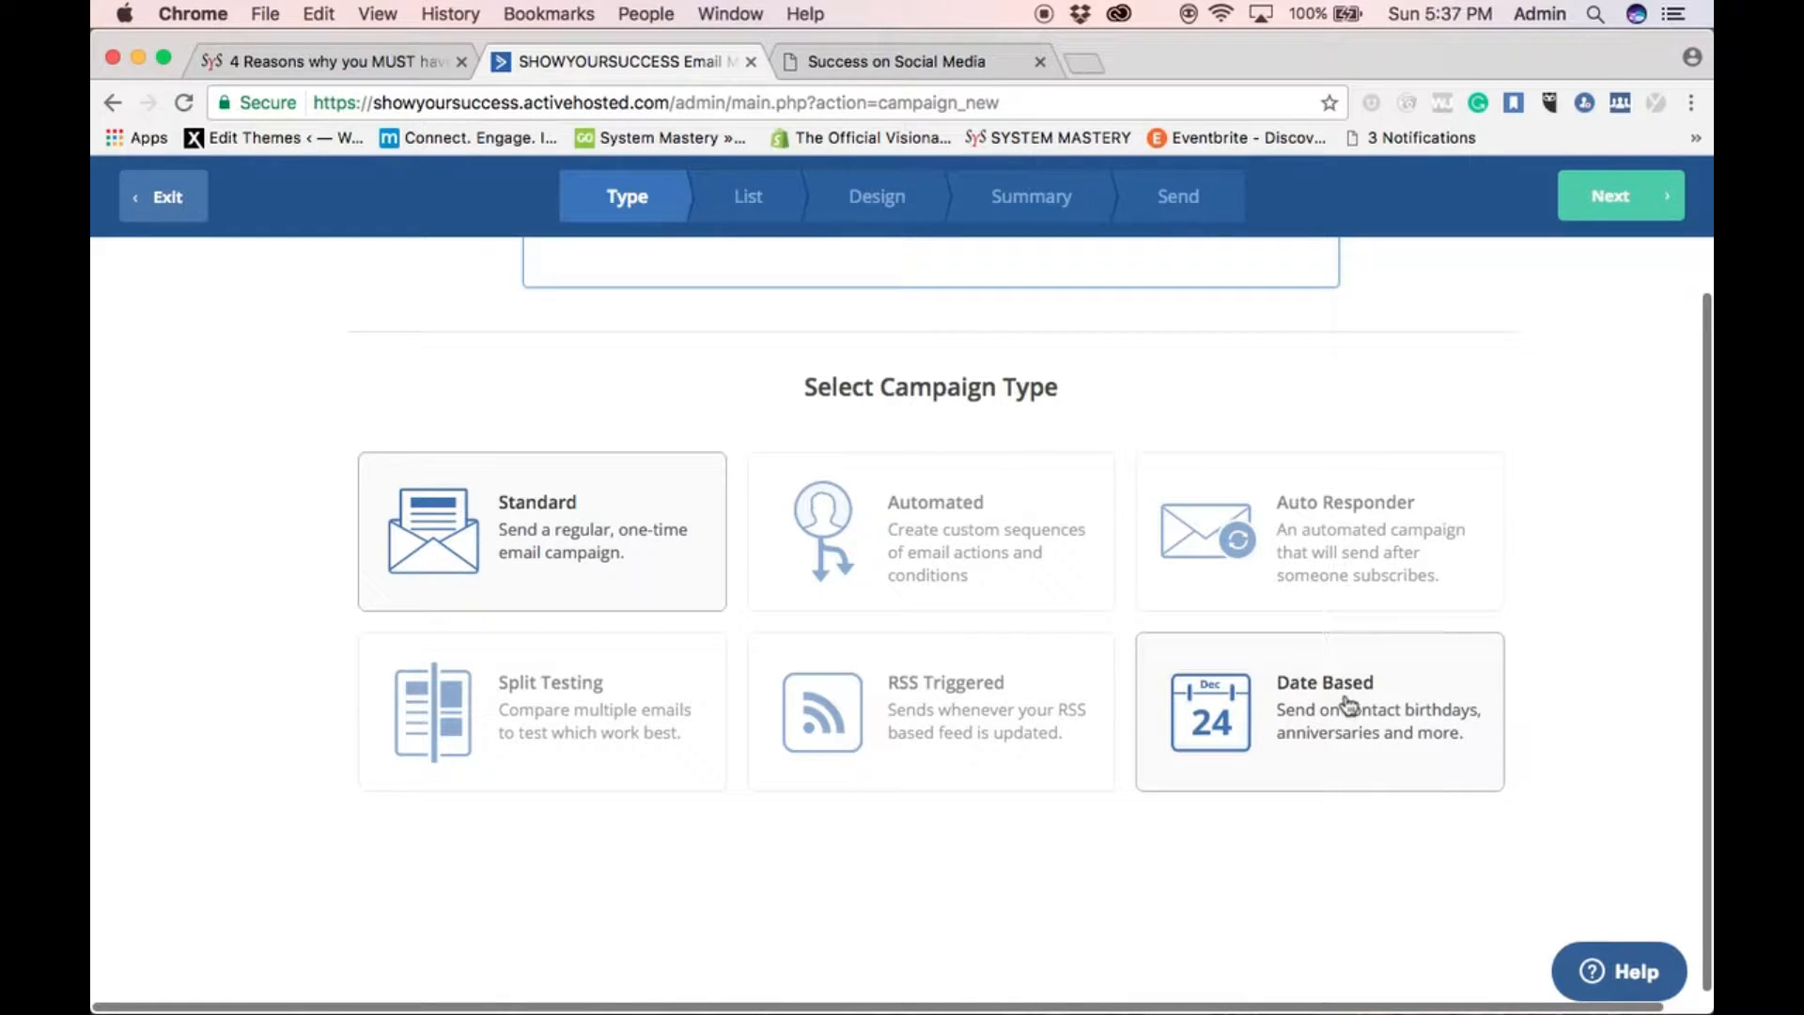
scroll(934, 572, "up", 3)
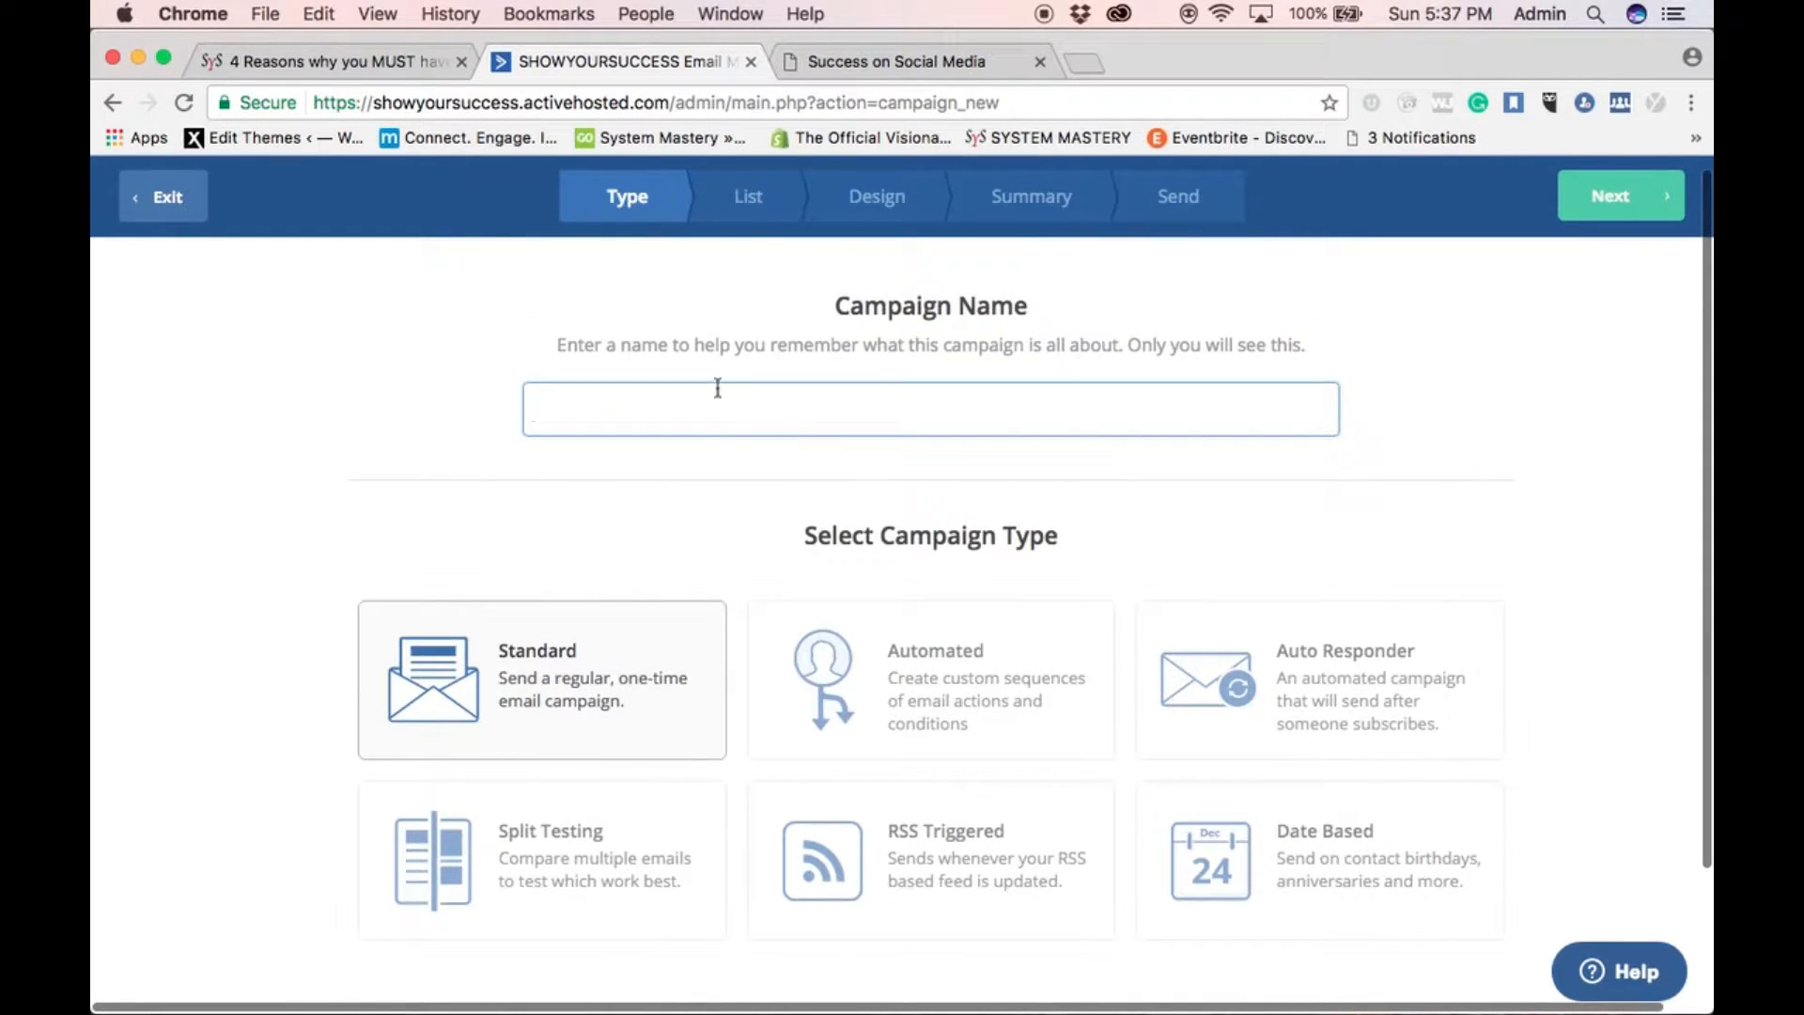
type("just a test")
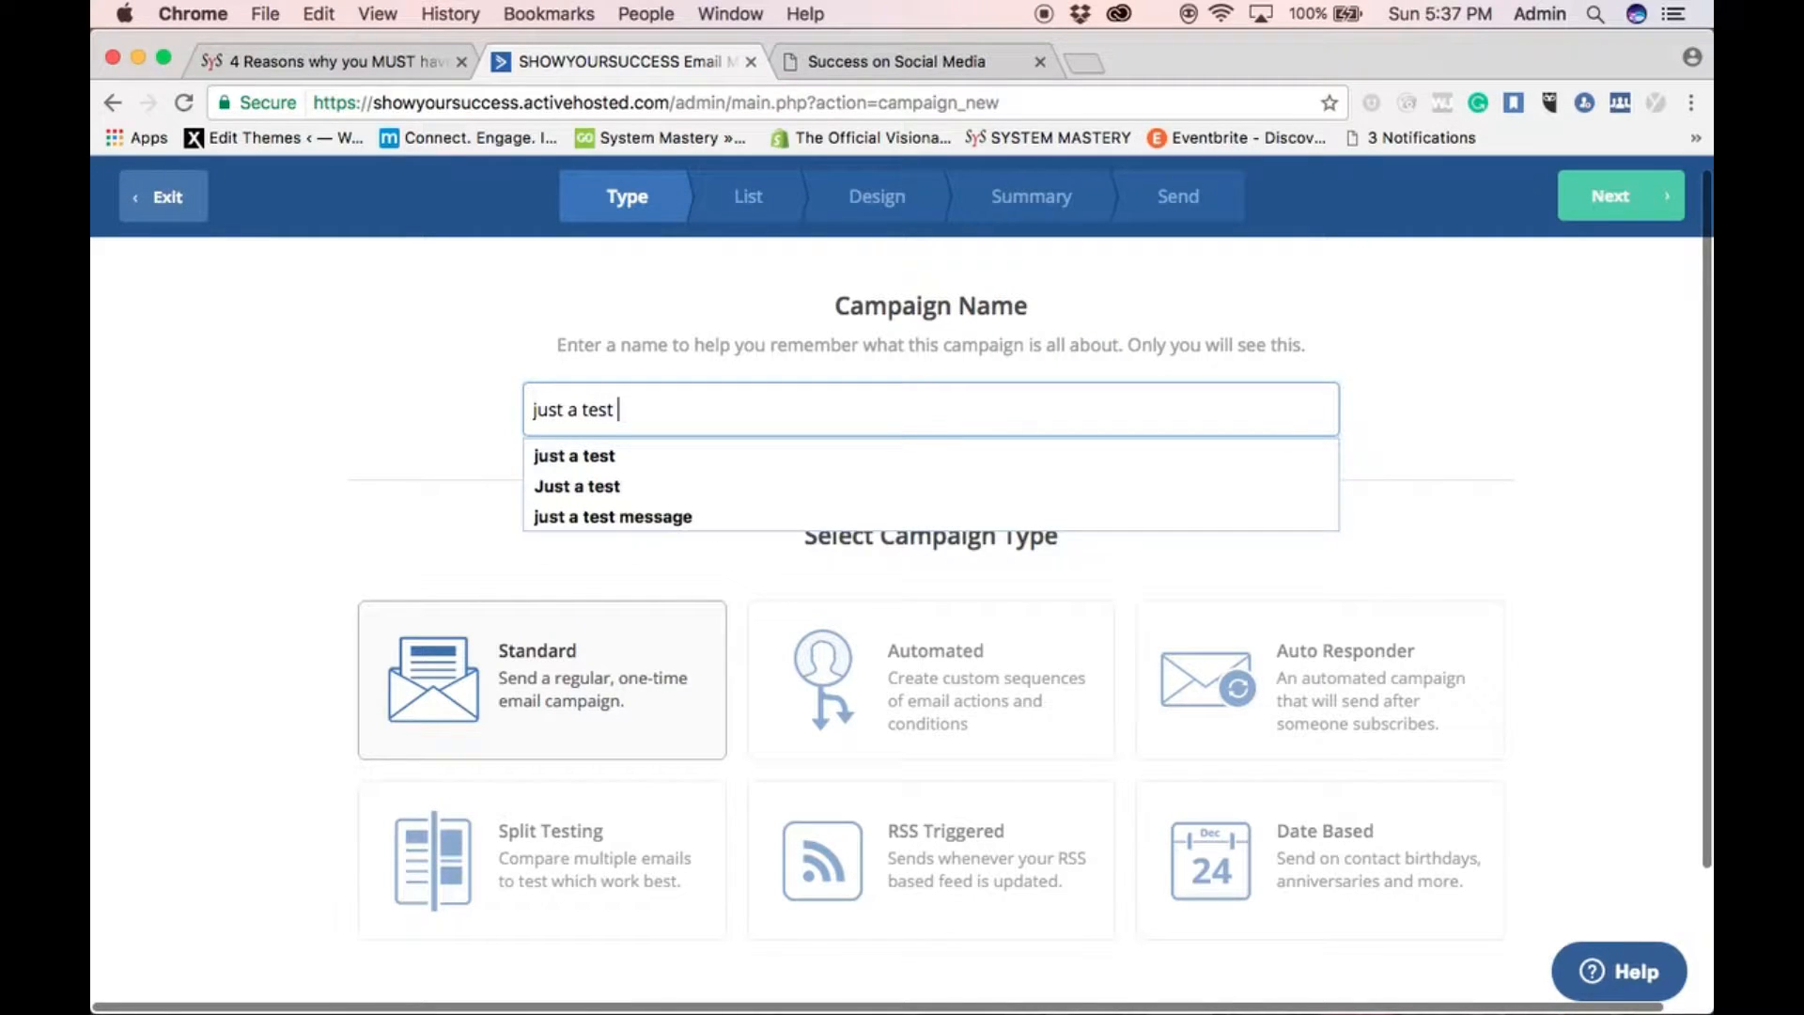
left_click(1624, 197)
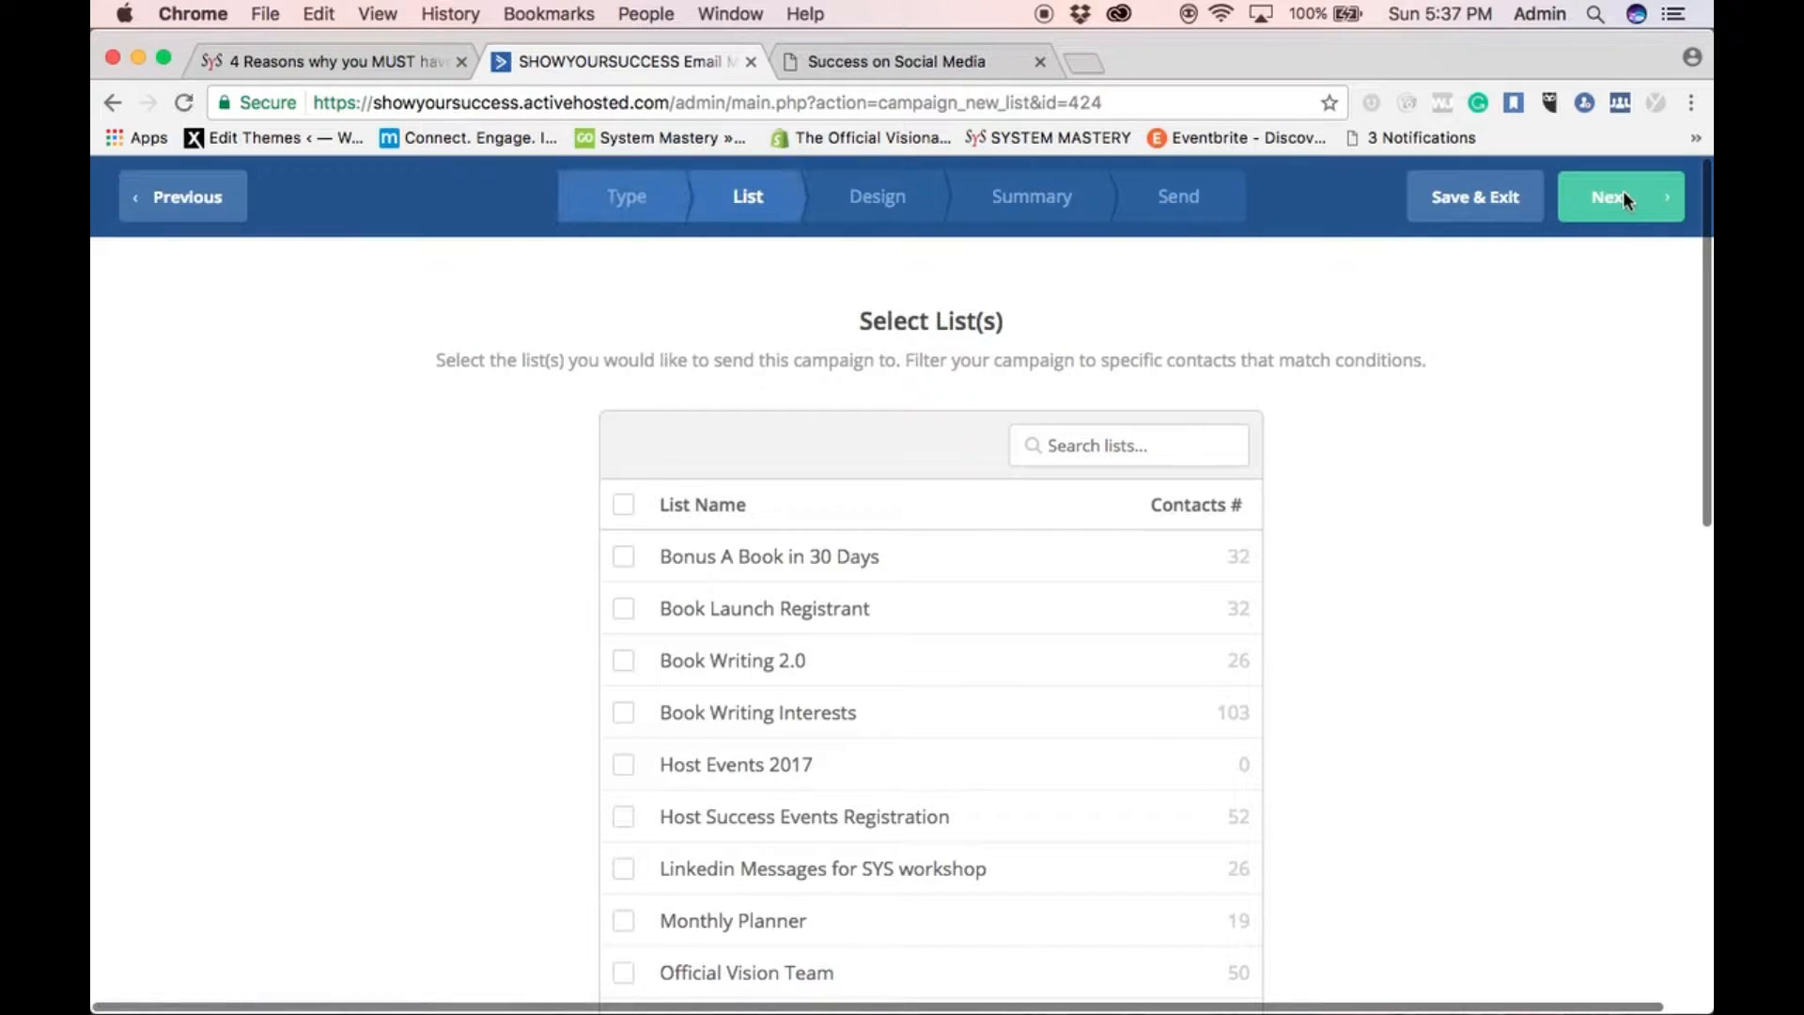
Select the Paypal Customers list as the campaign's recipients and proceed to the design stage
scroll(898, 784, "down", 5)
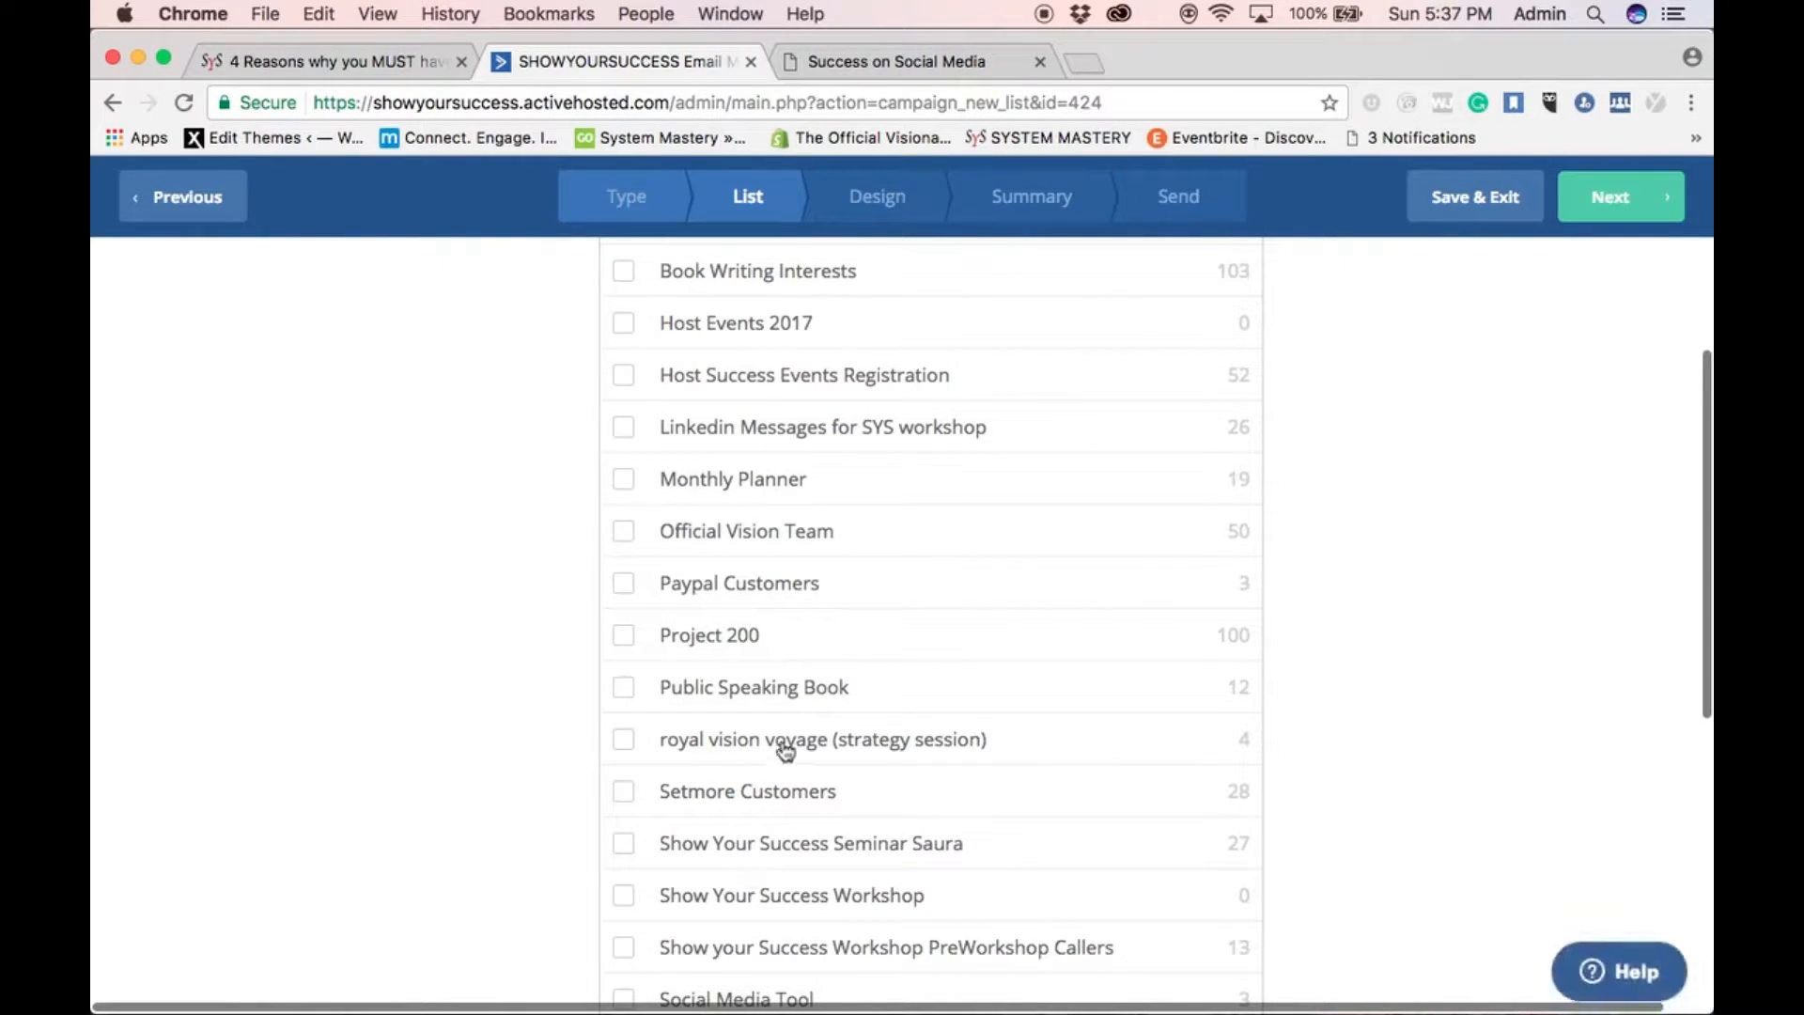
scroll(794, 541, "down", 2)
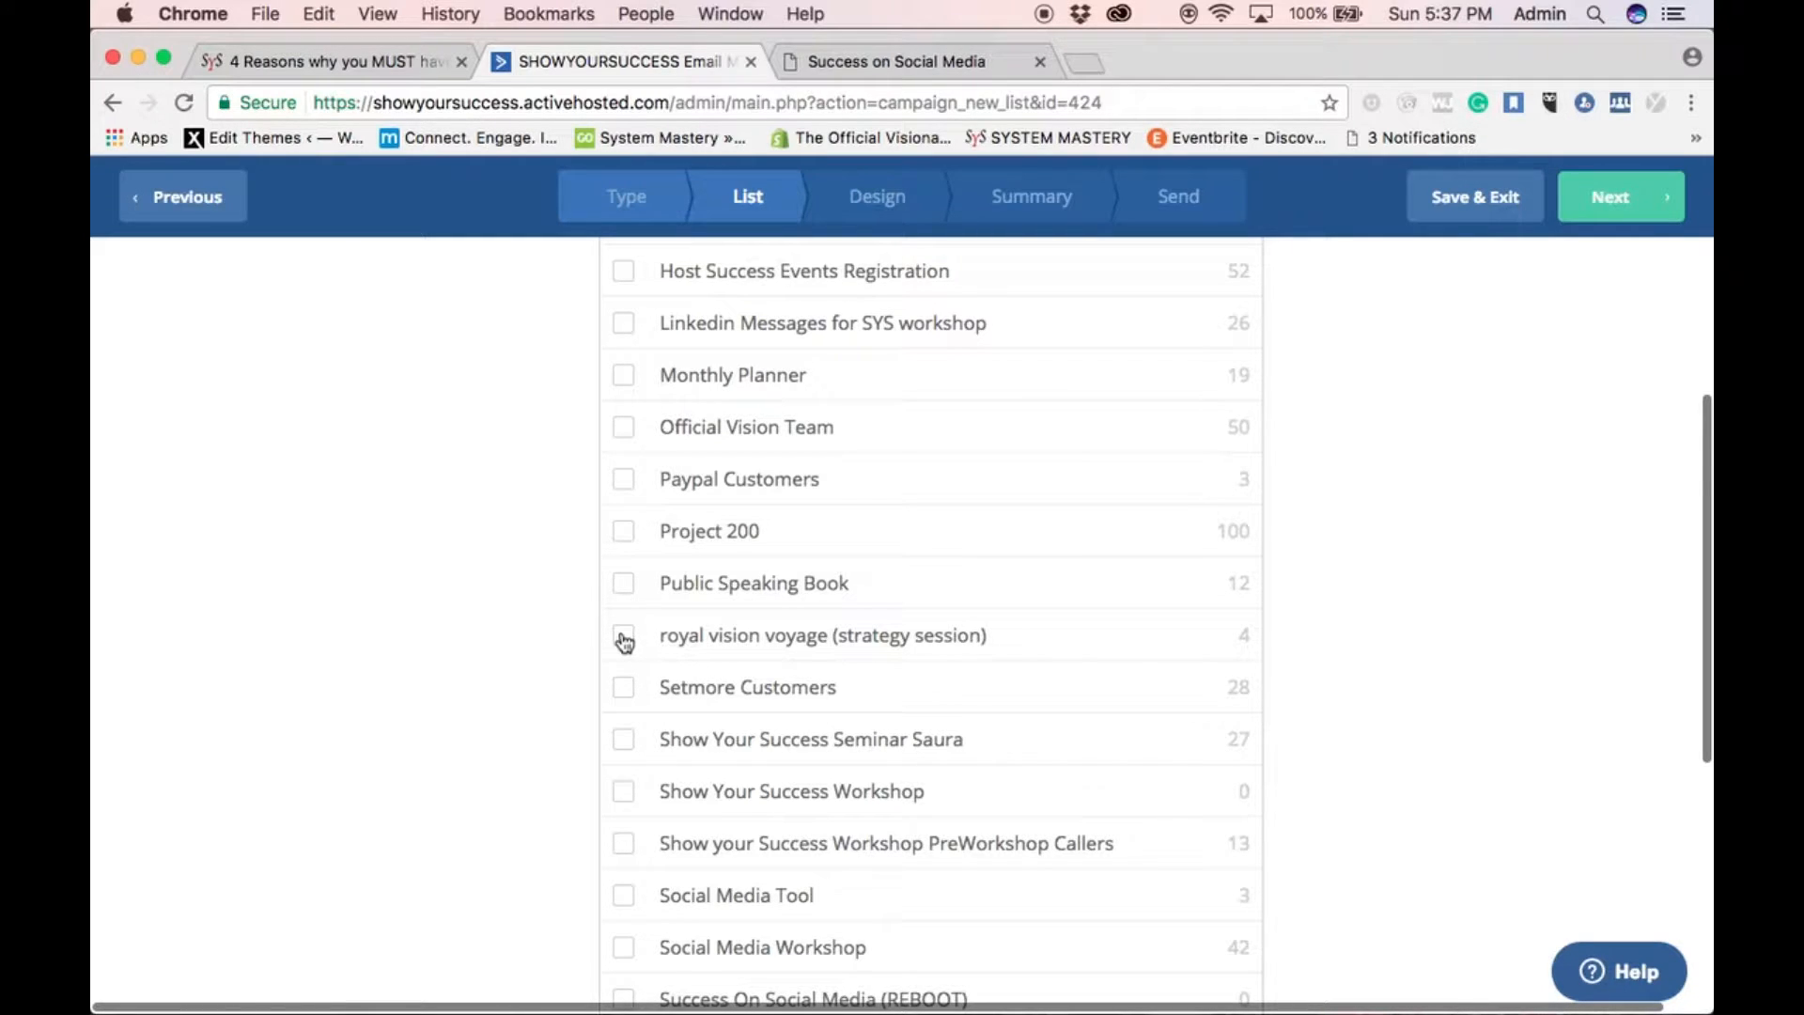
left_click(631, 482)
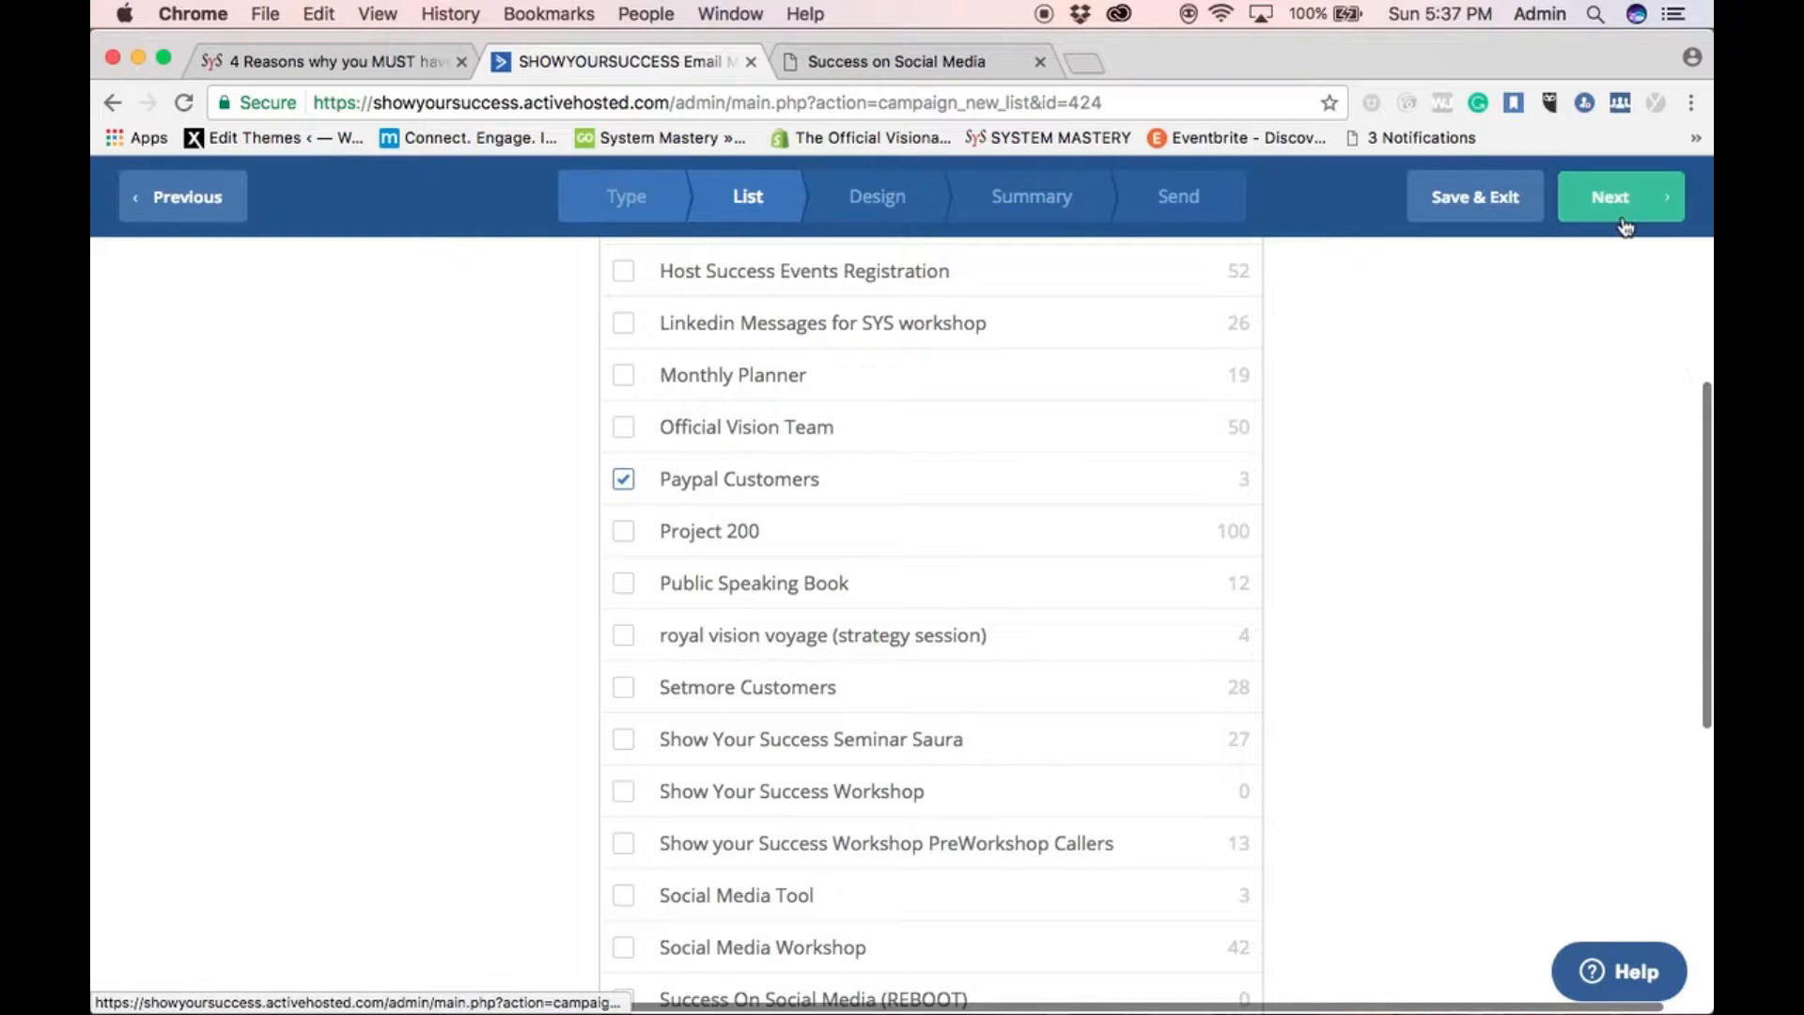
left_click(1623, 220)
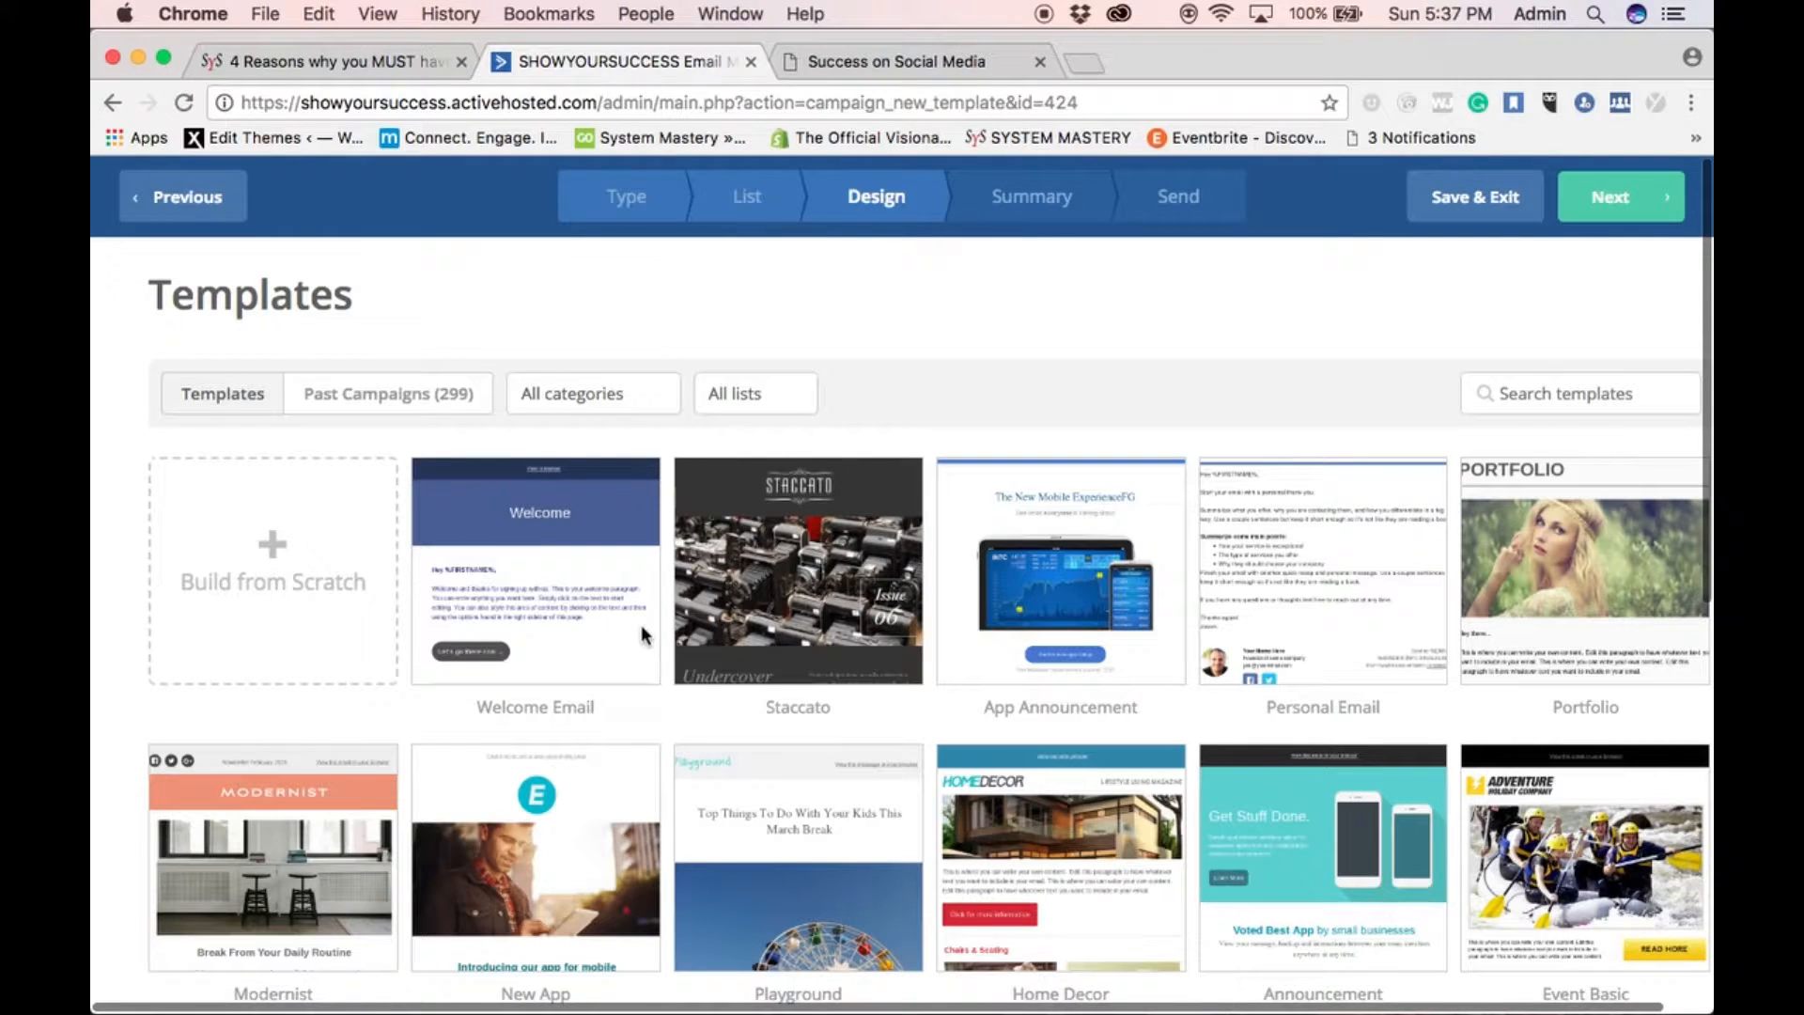
Browse the available email templates and preview the App Newsletter design in its desktop and mobile versions, closing the preview when done
scroll(642, 628, "down", 5)
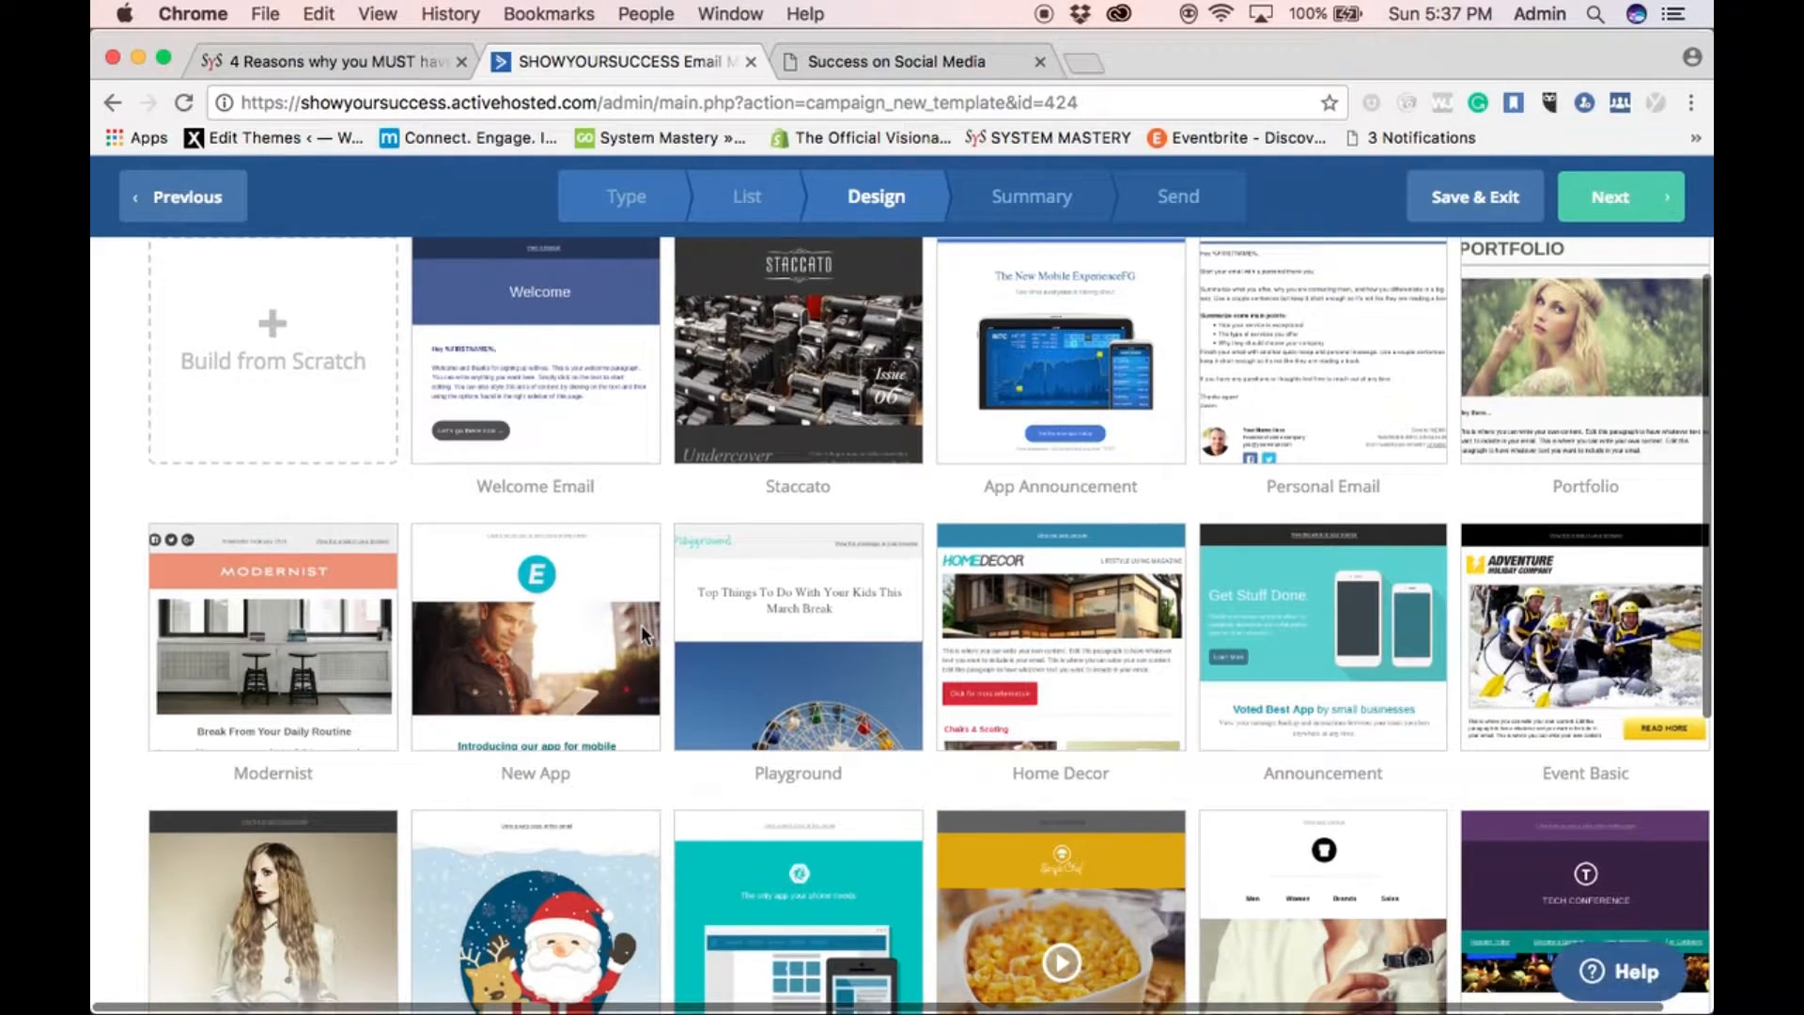
scroll(641, 624, "down", 8)
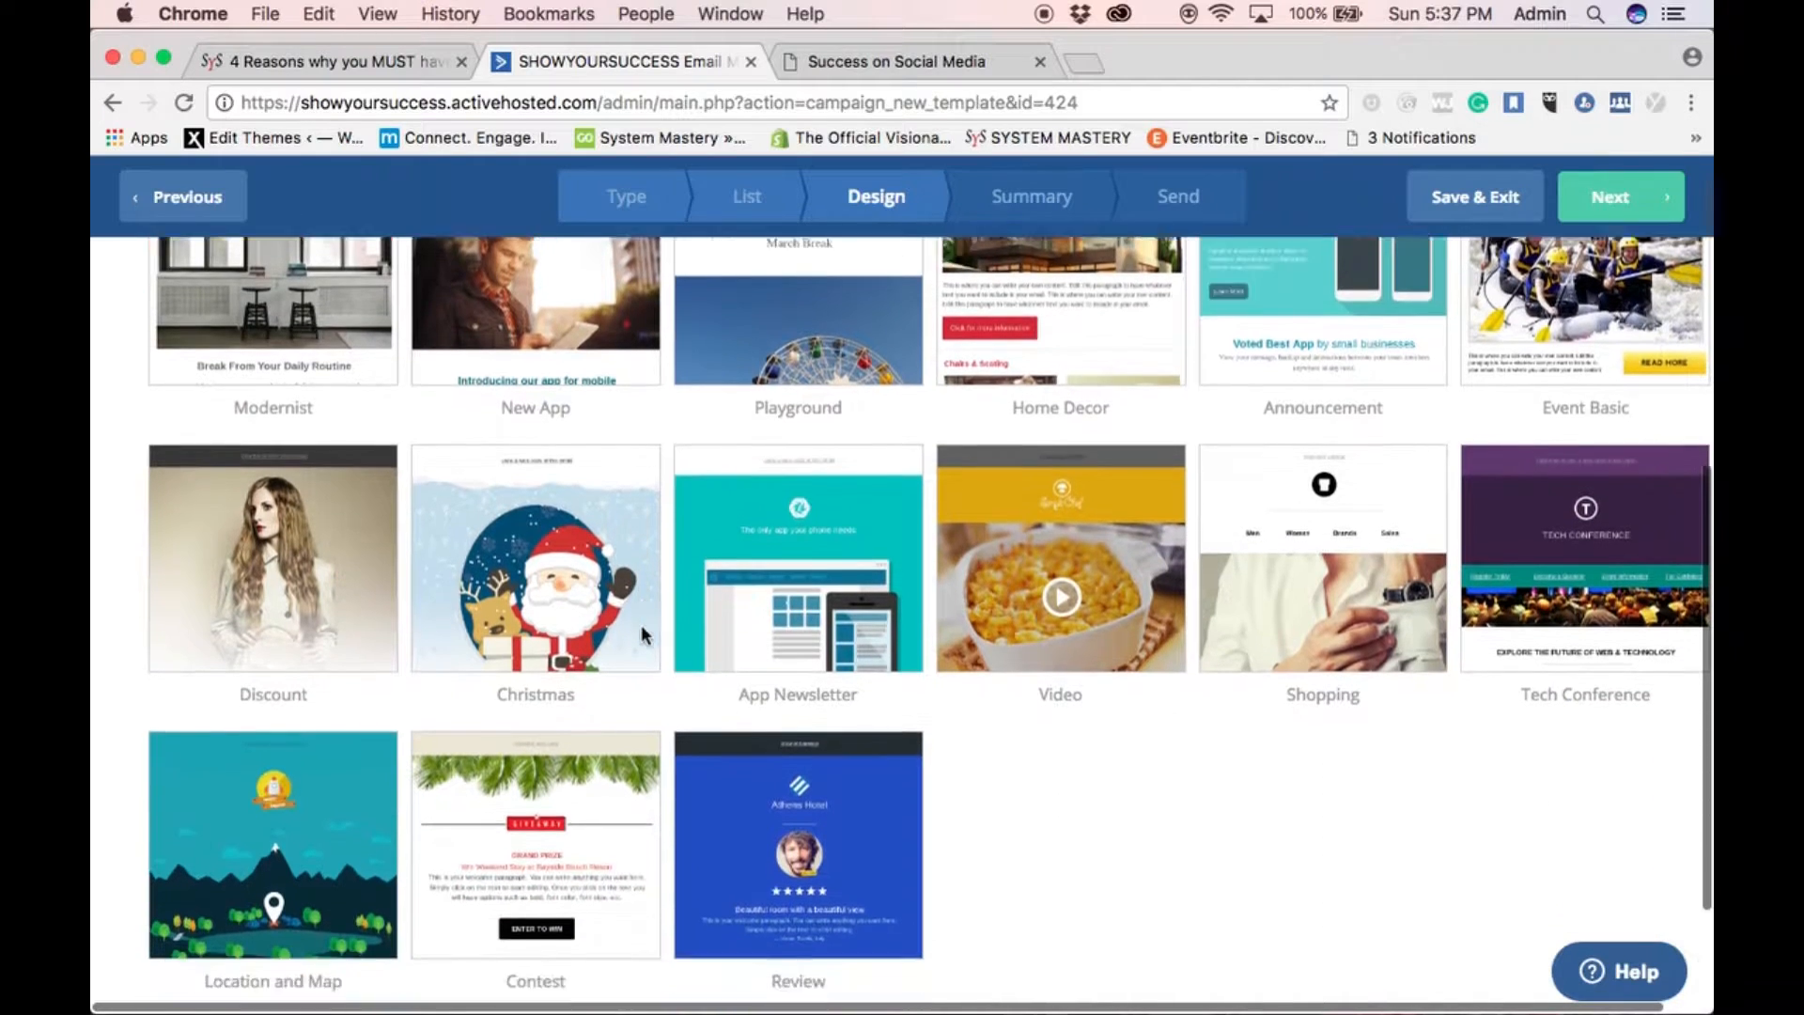
scroll(642, 632, "down", 2)
scroll(642, 633, "up", 12)
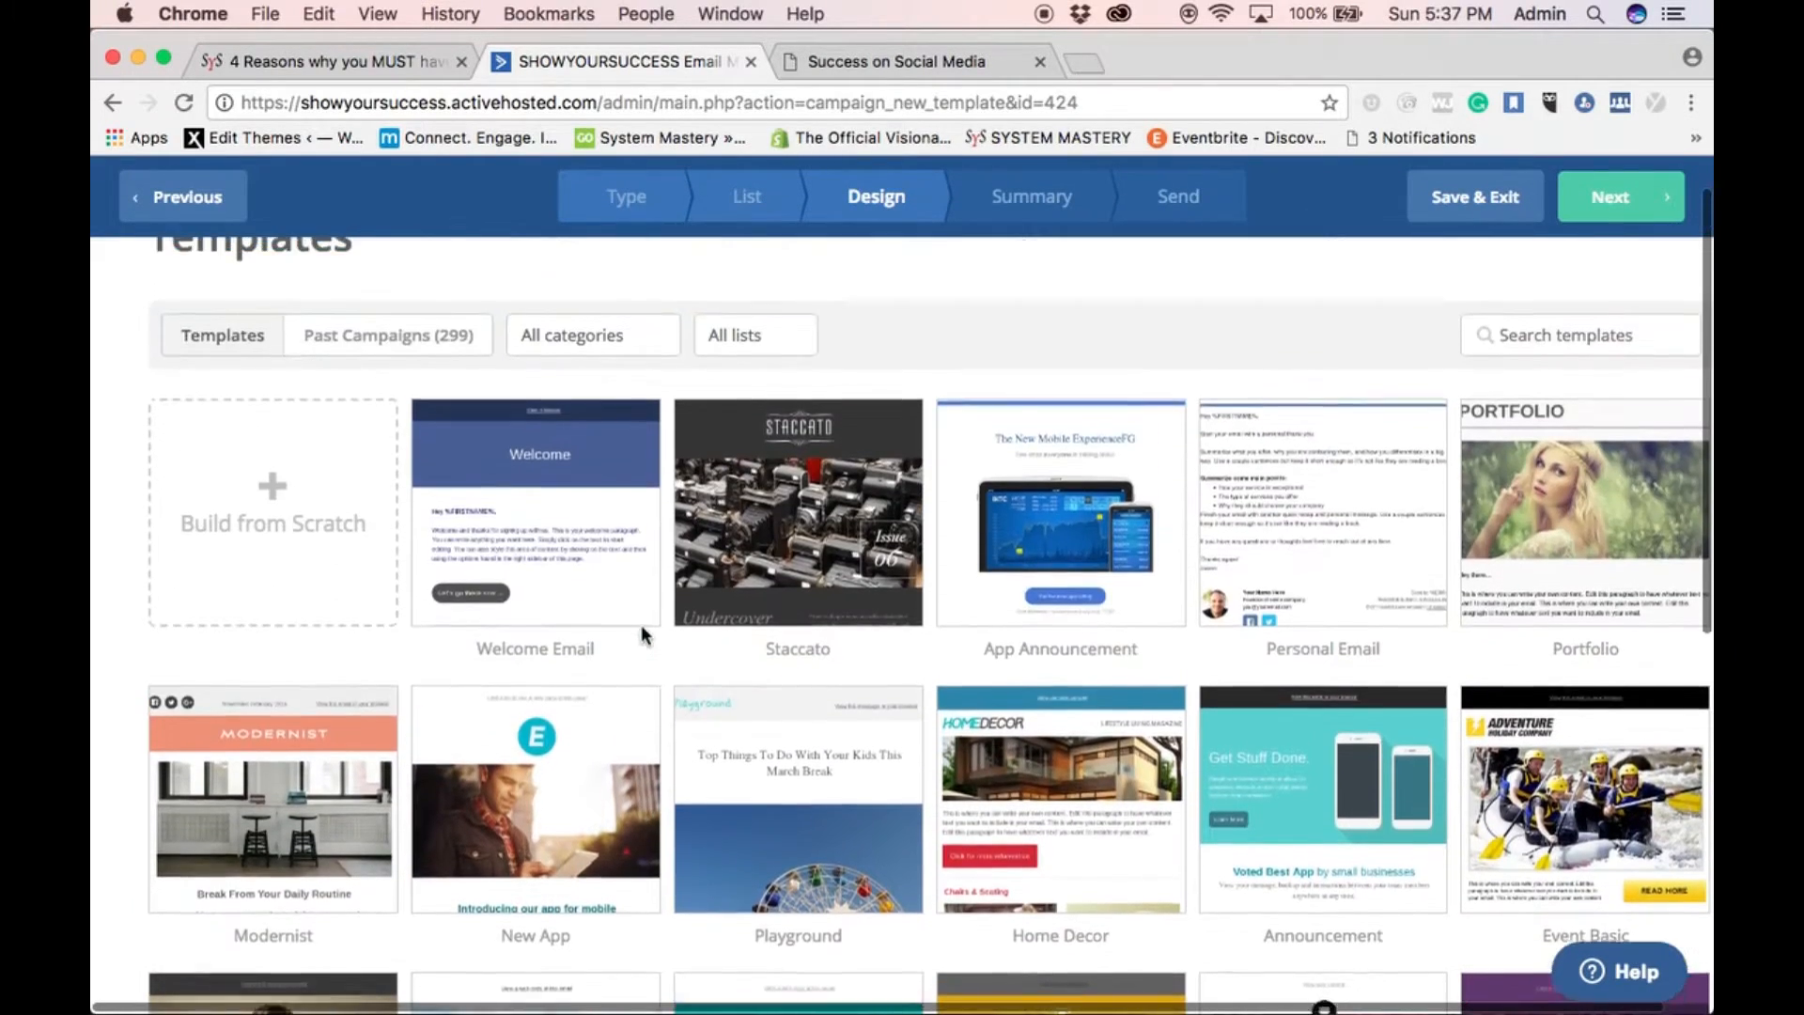
scroll(642, 626, "up", 1)
scroll(644, 637, "down", 3)
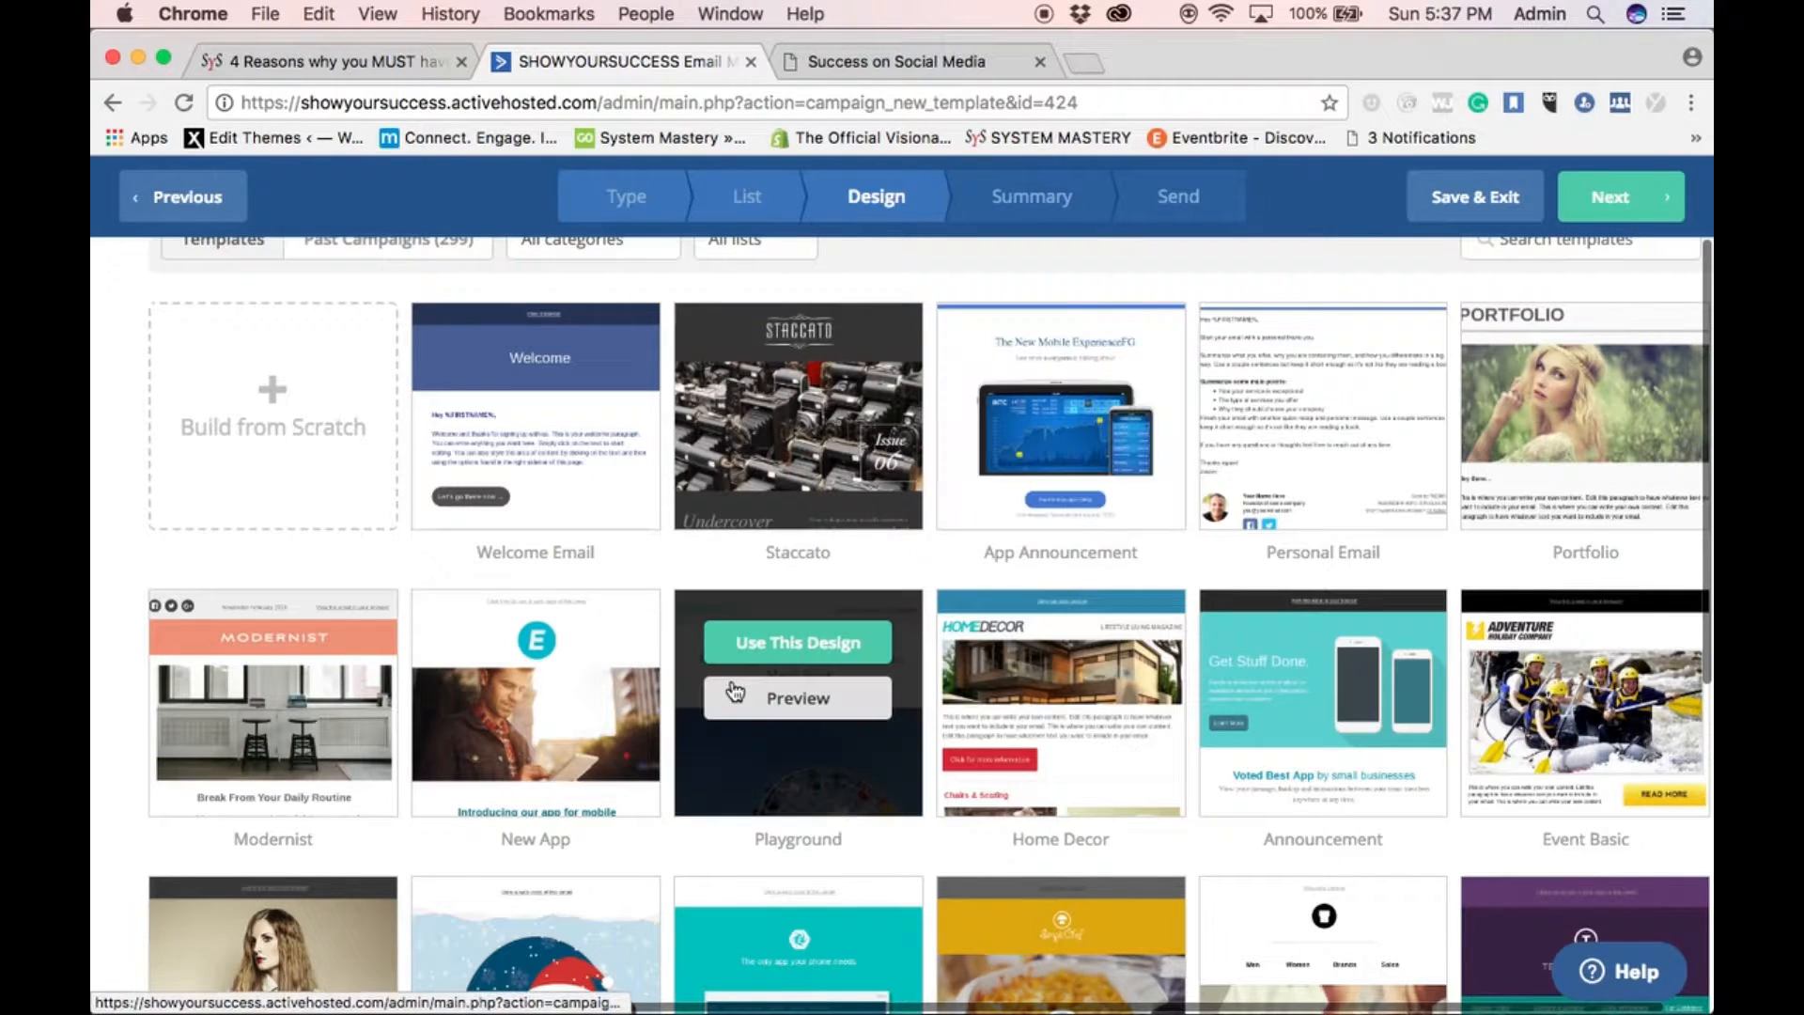
scroll(843, 808, "down", 5)
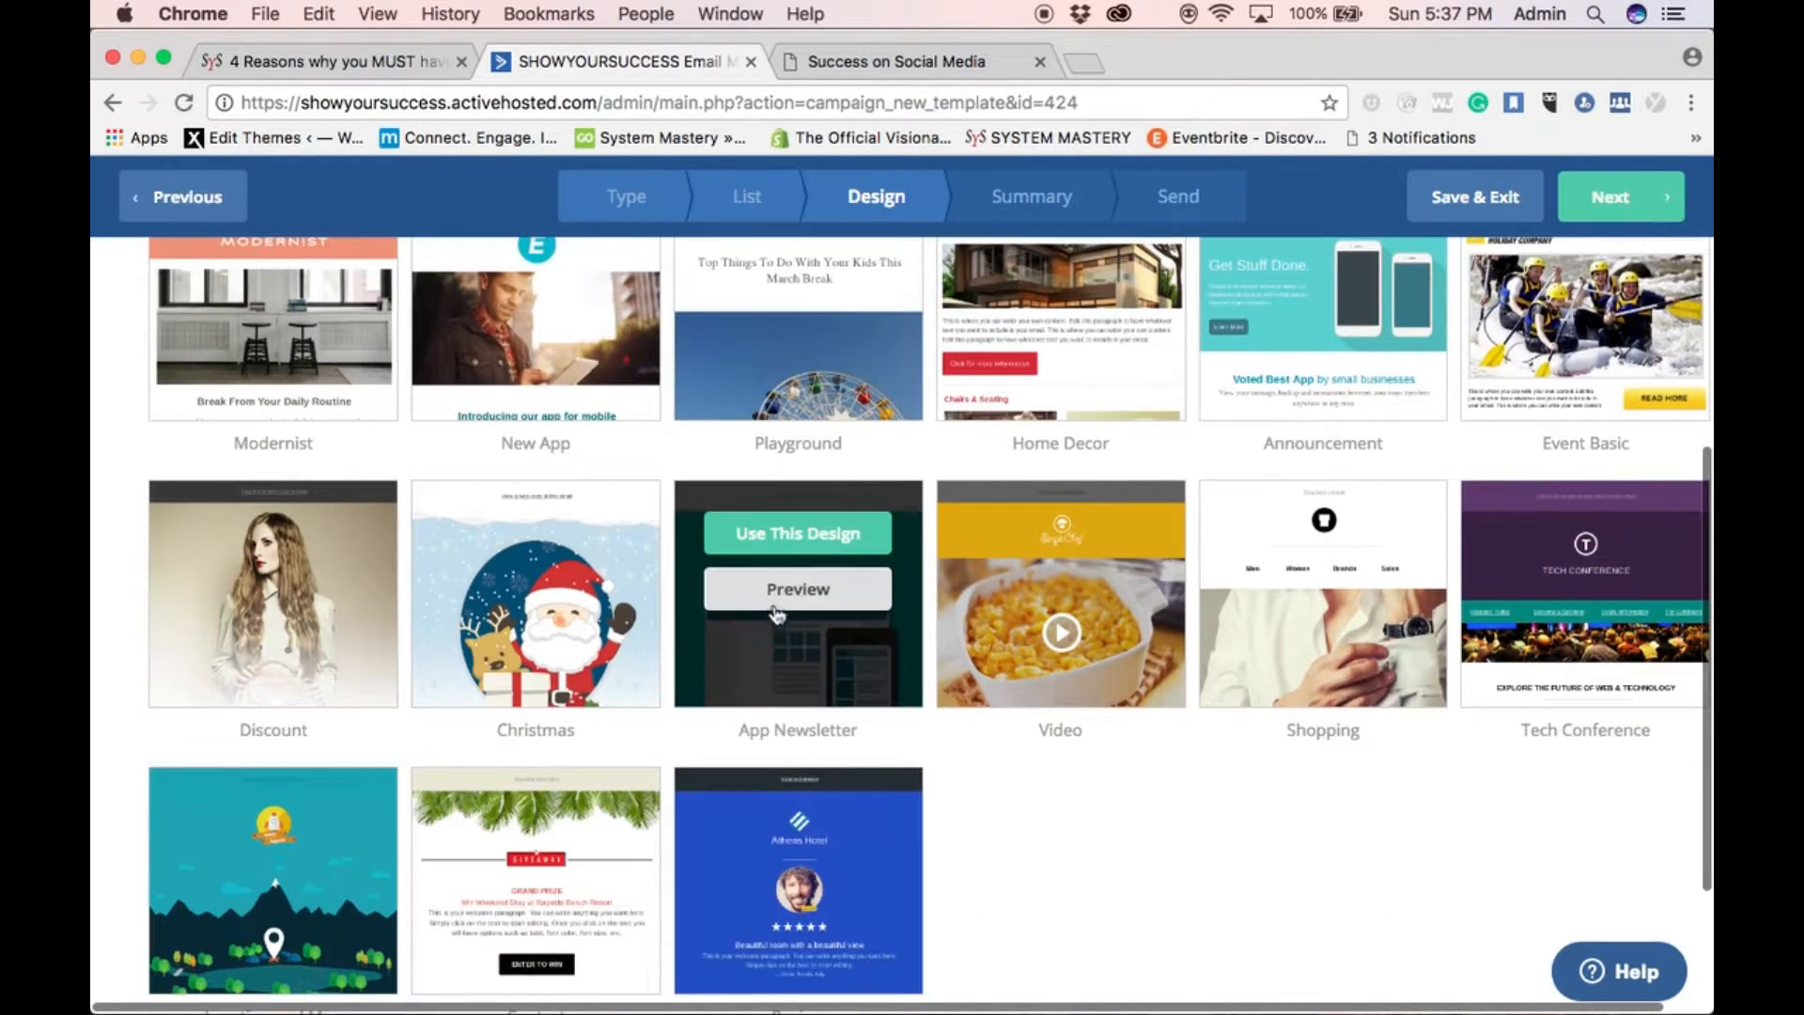
left_click(778, 601)
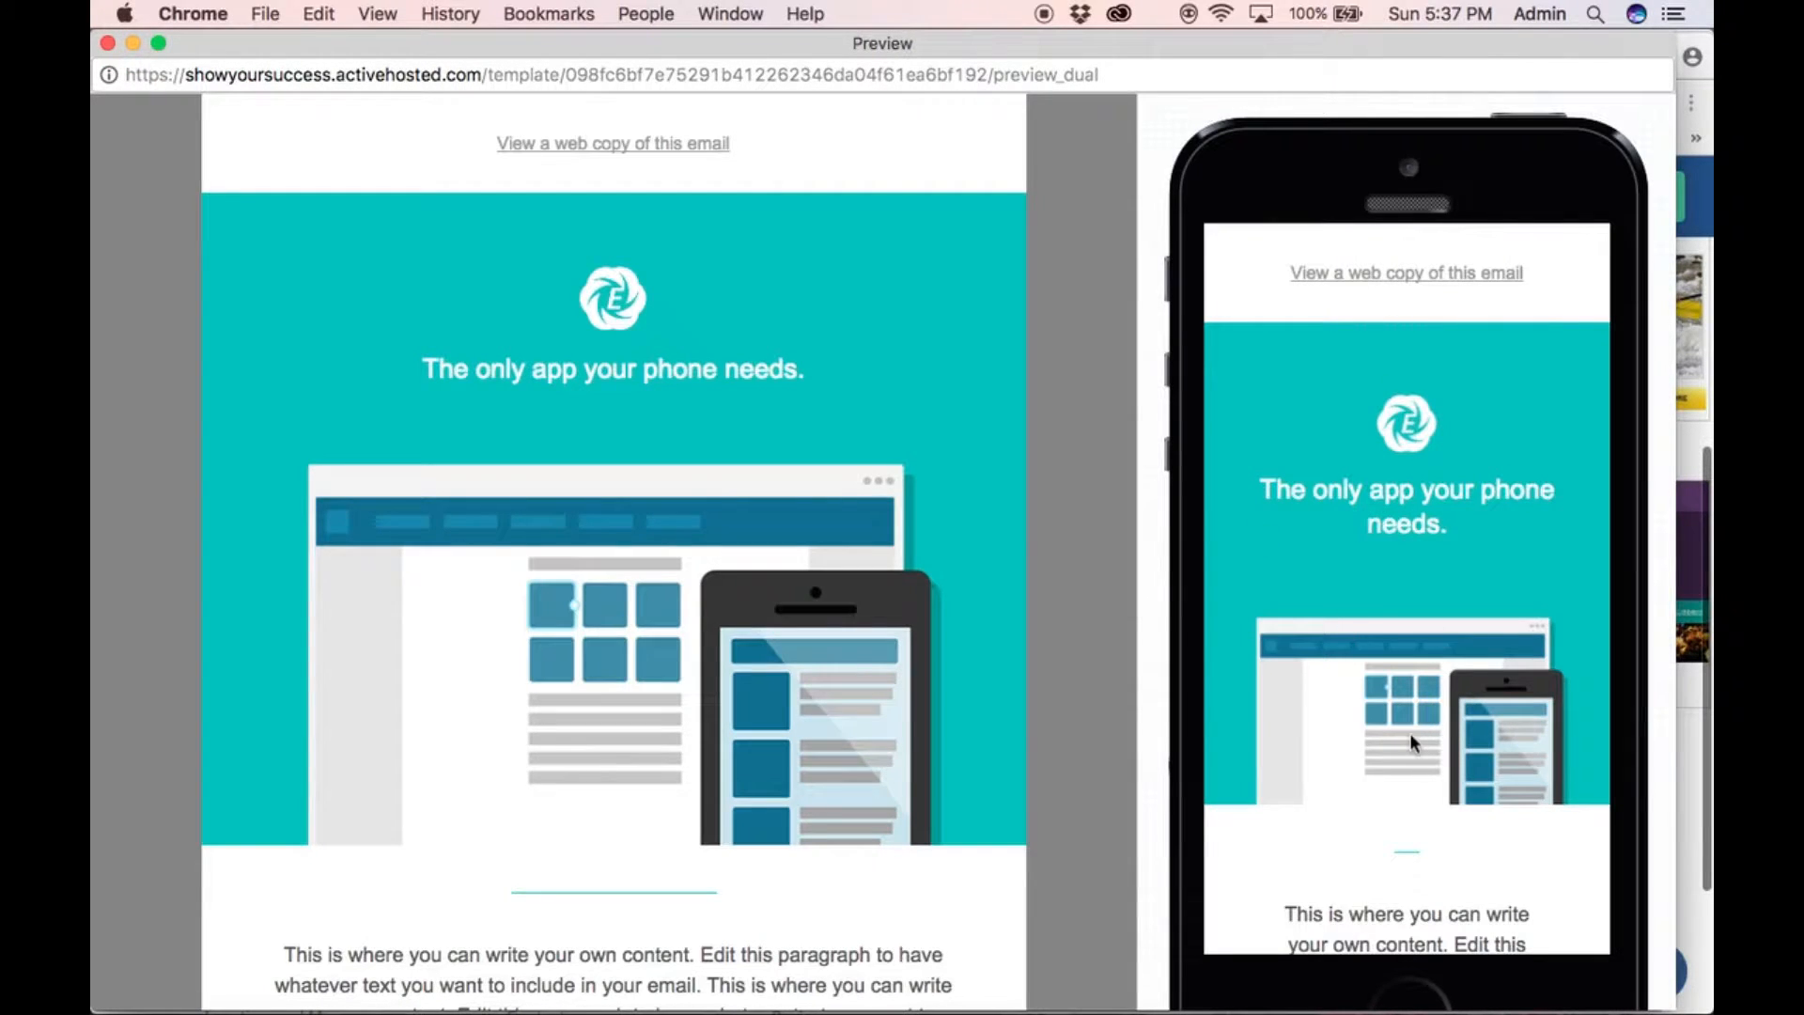
scroll(827, 676, "down", 15)
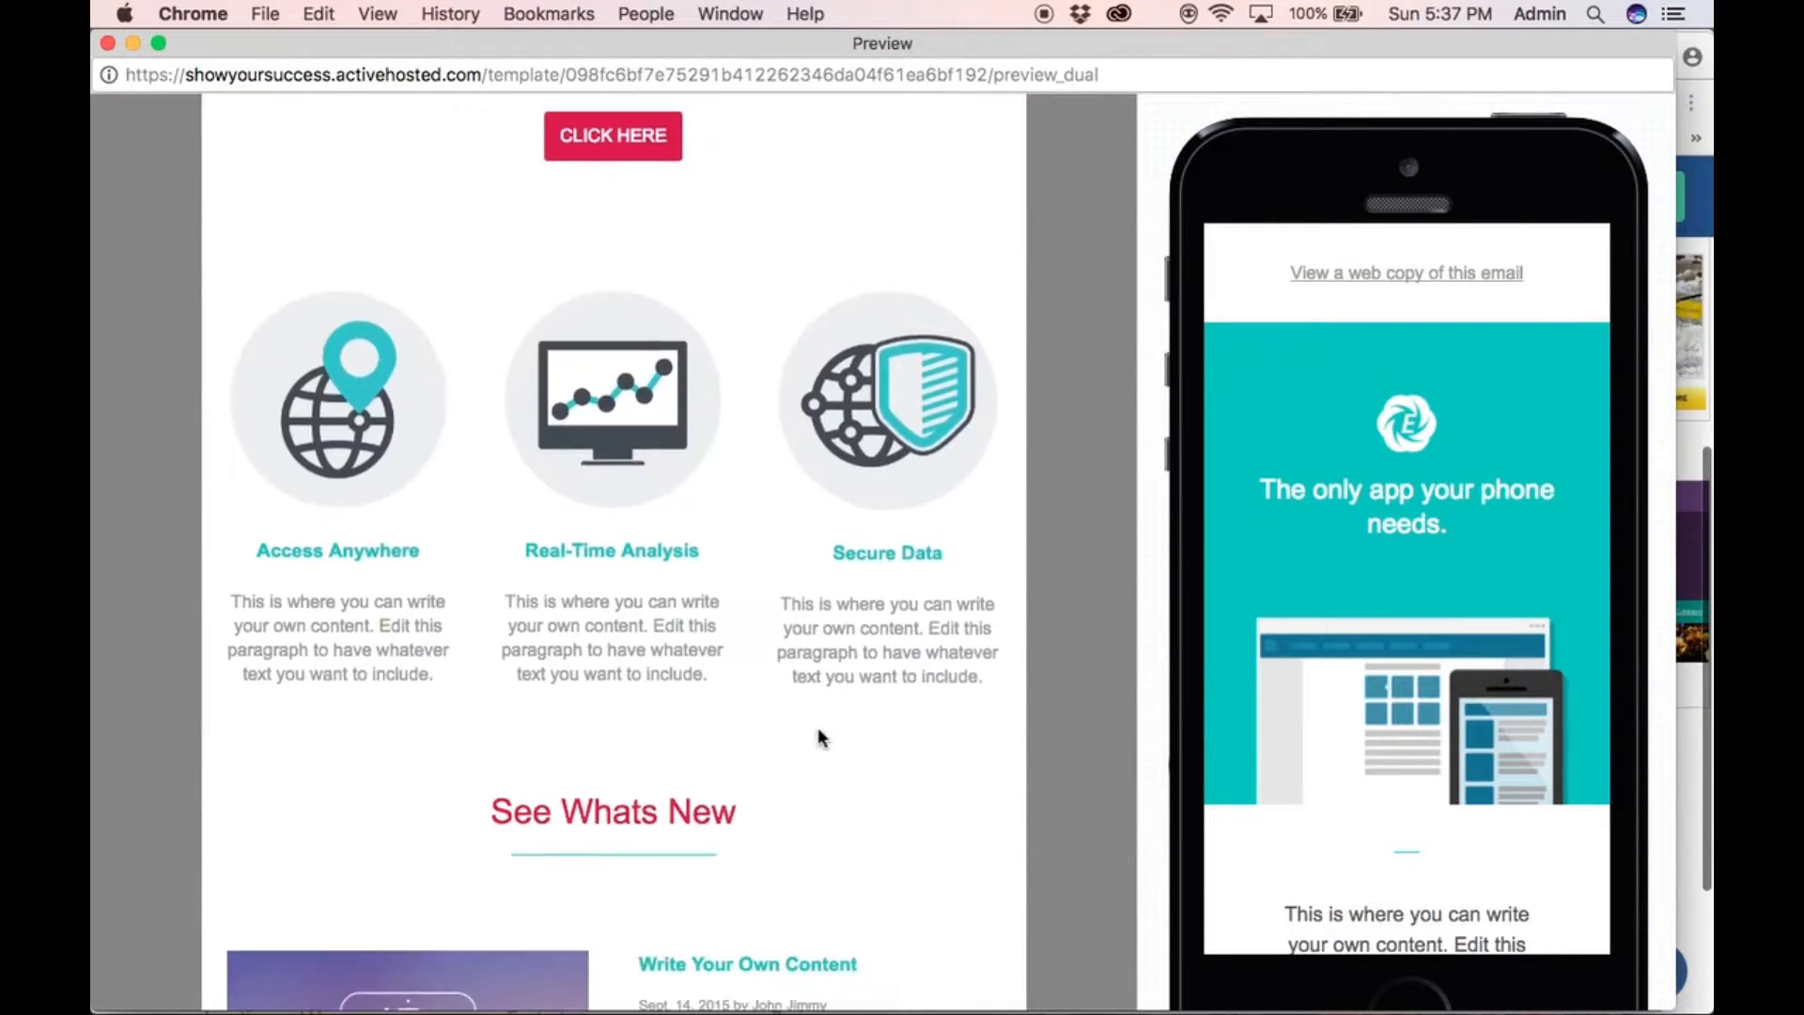
scroll(818, 731, "up", 15)
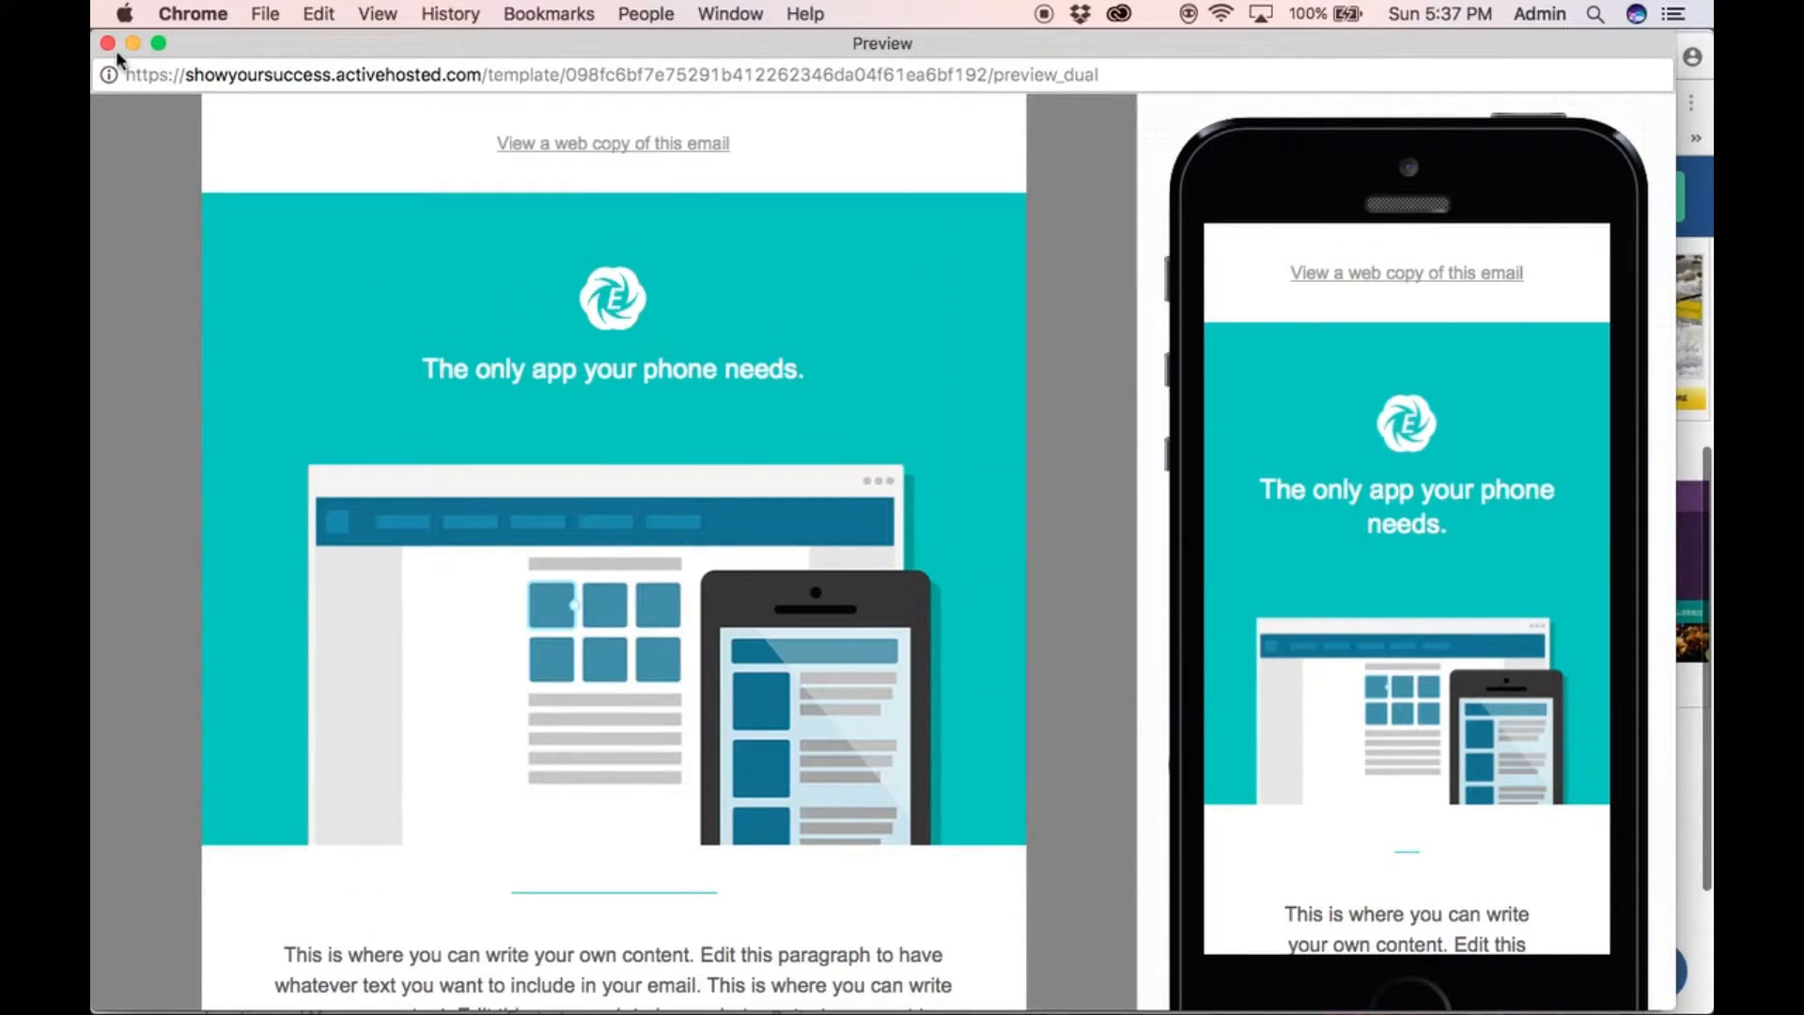
left_click(108, 43)
scroll(644, 438, "up", 8)
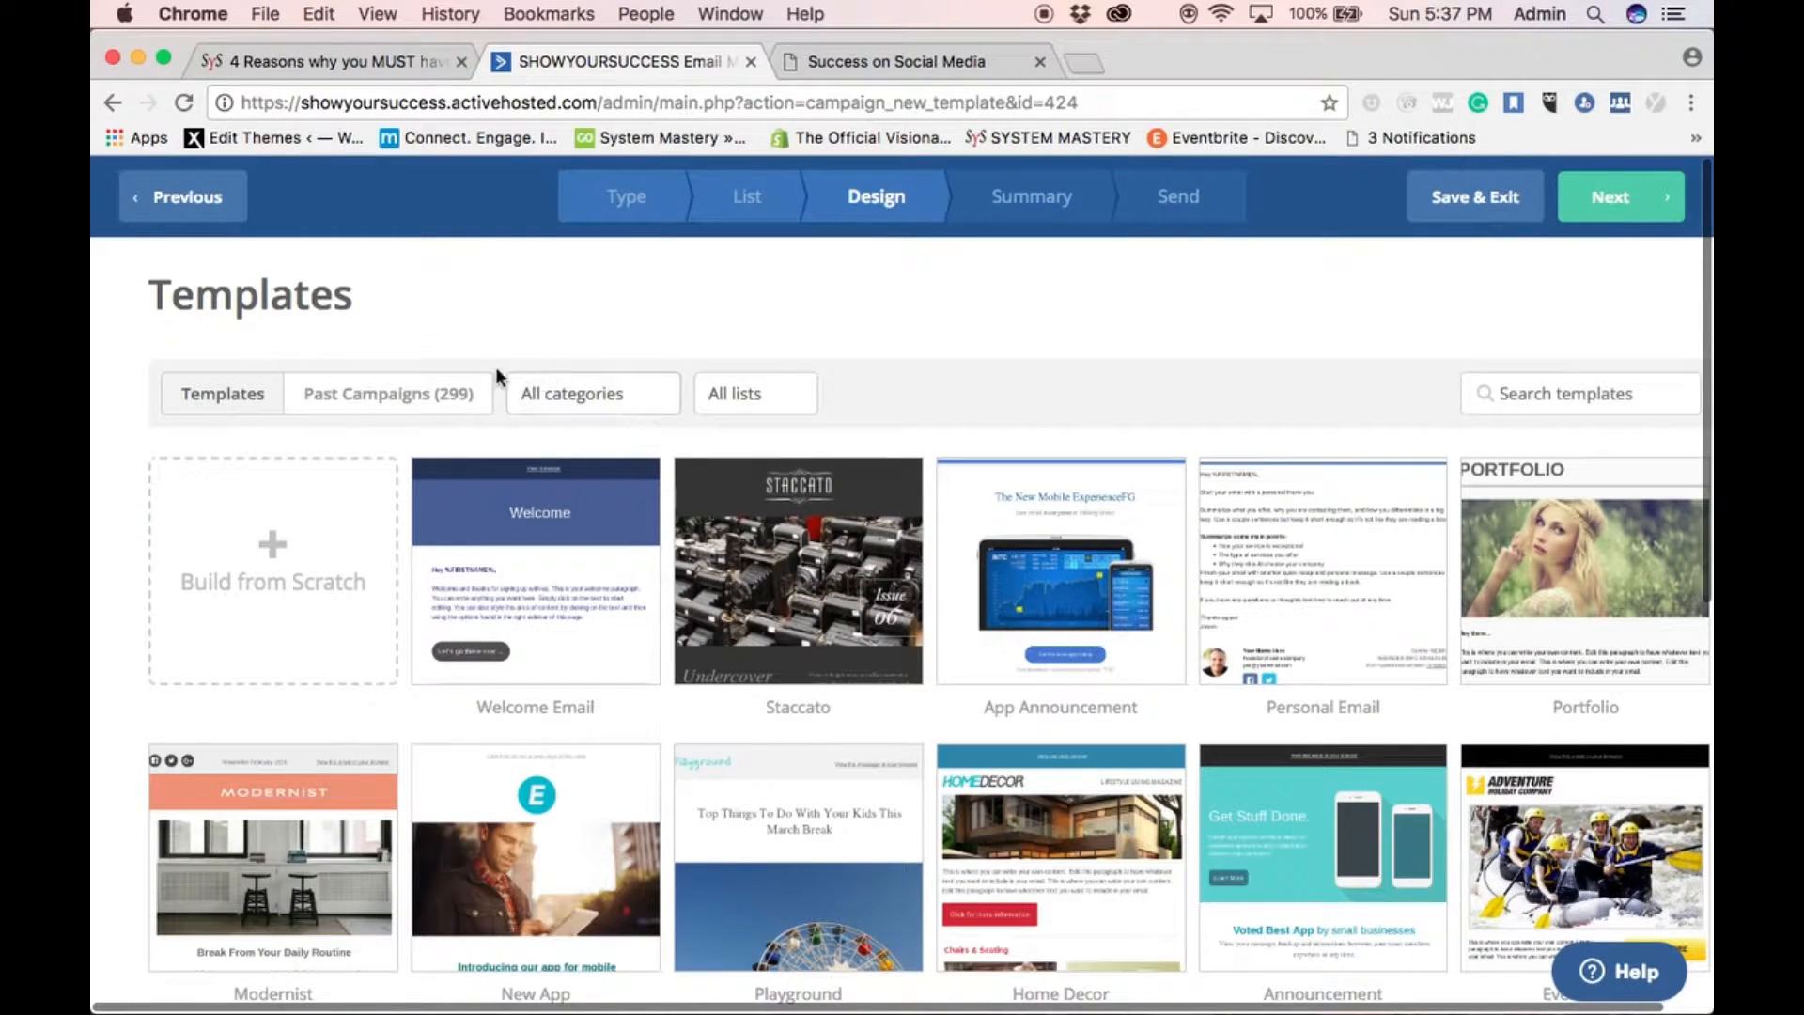
Browse the designs of past campaigns and use the "Tonight!" email as the design for this campaign
left_click(452, 413)
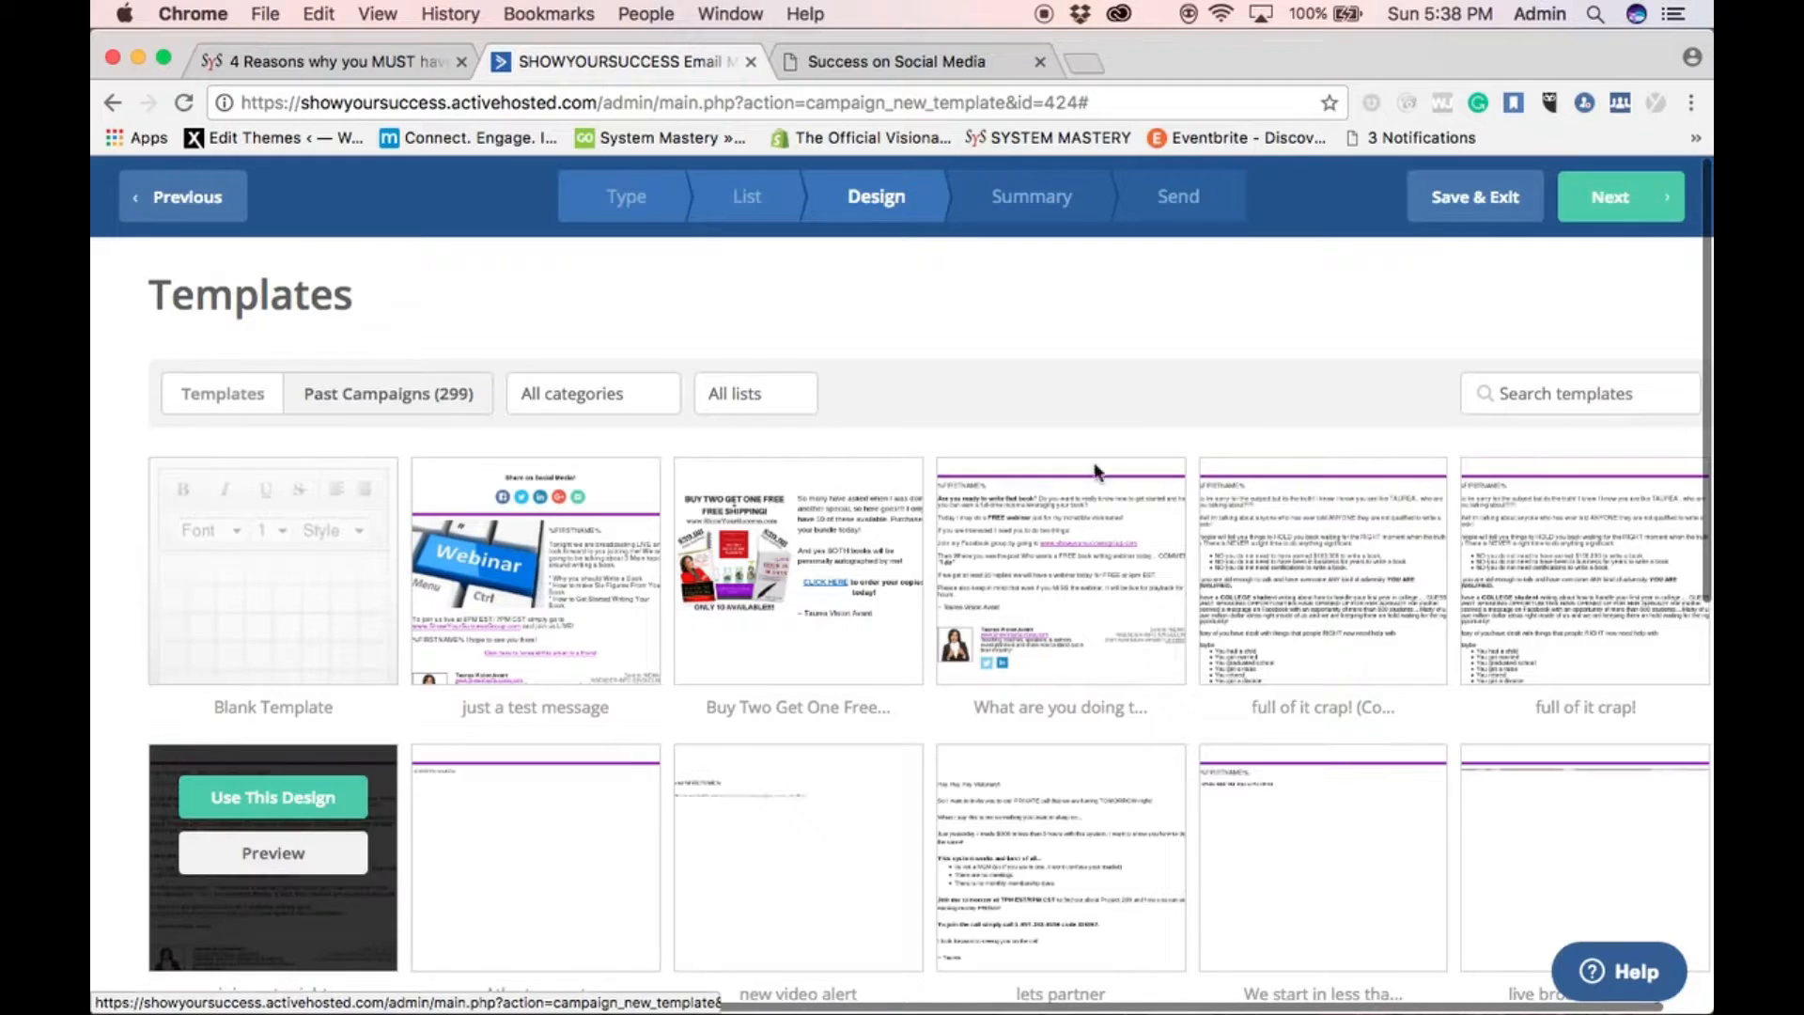
mouse_move(1362, 785)
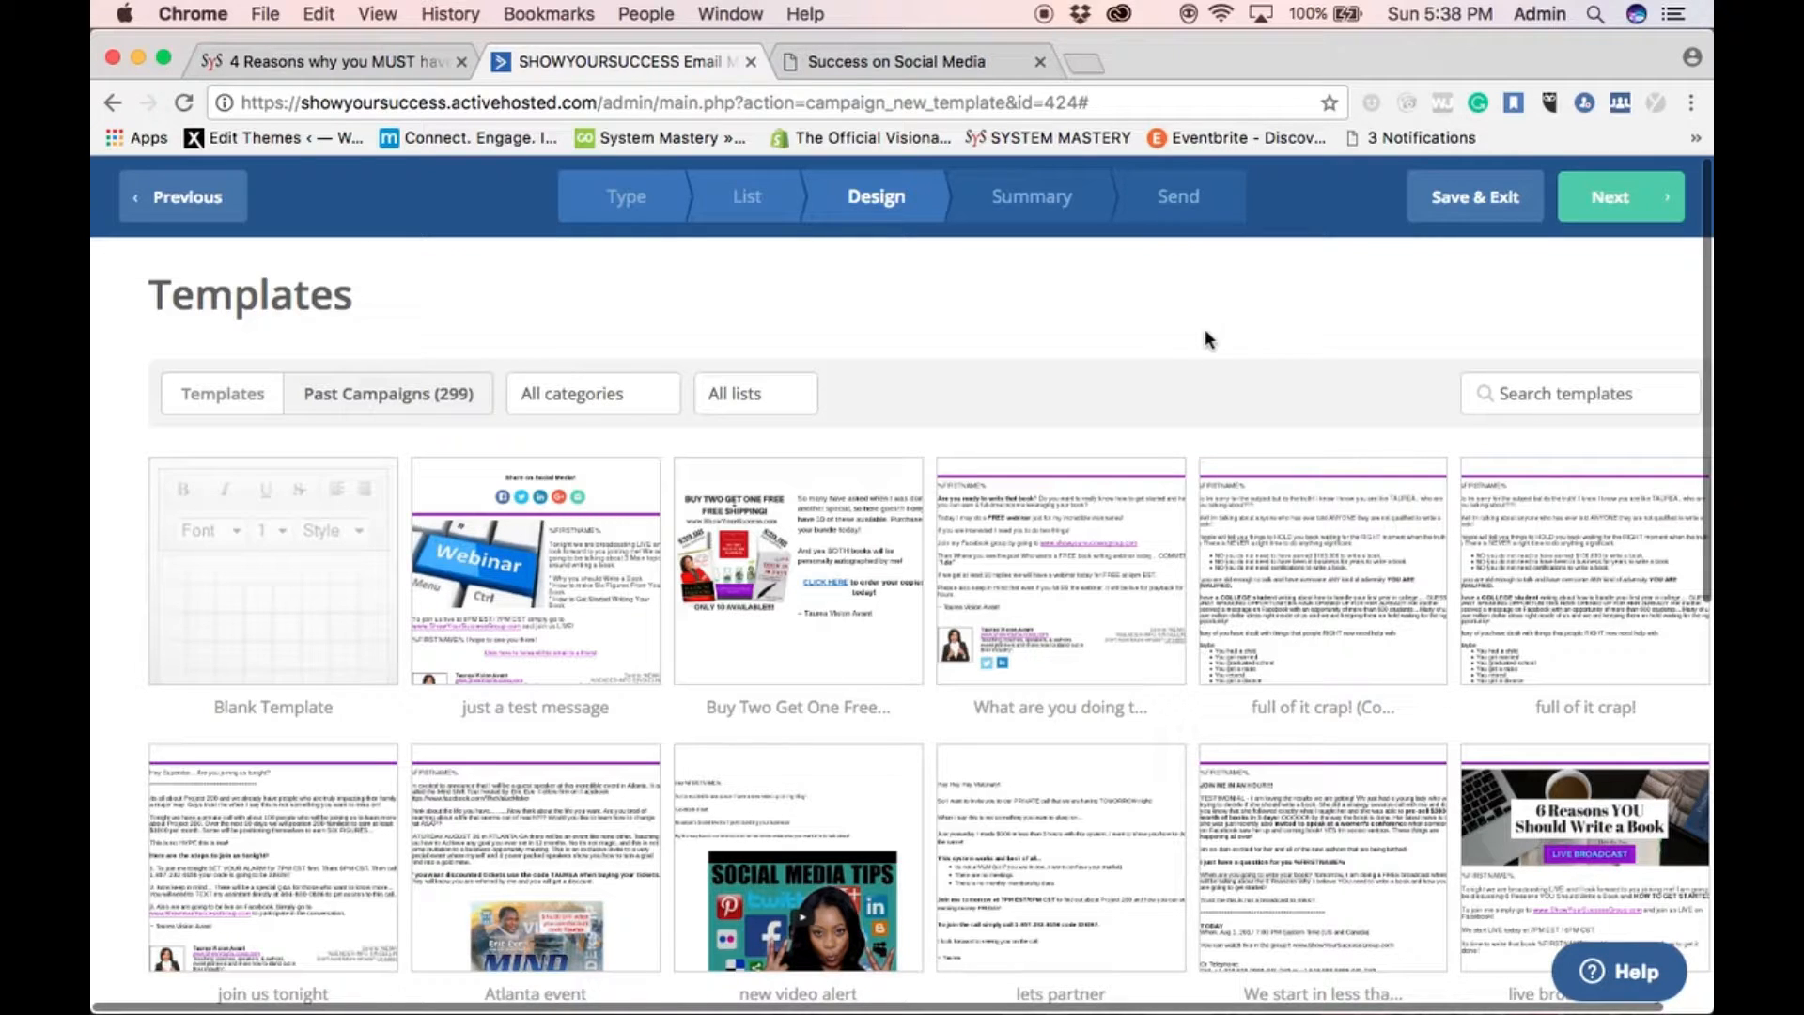
scroll(1020, 710, "down", 6)
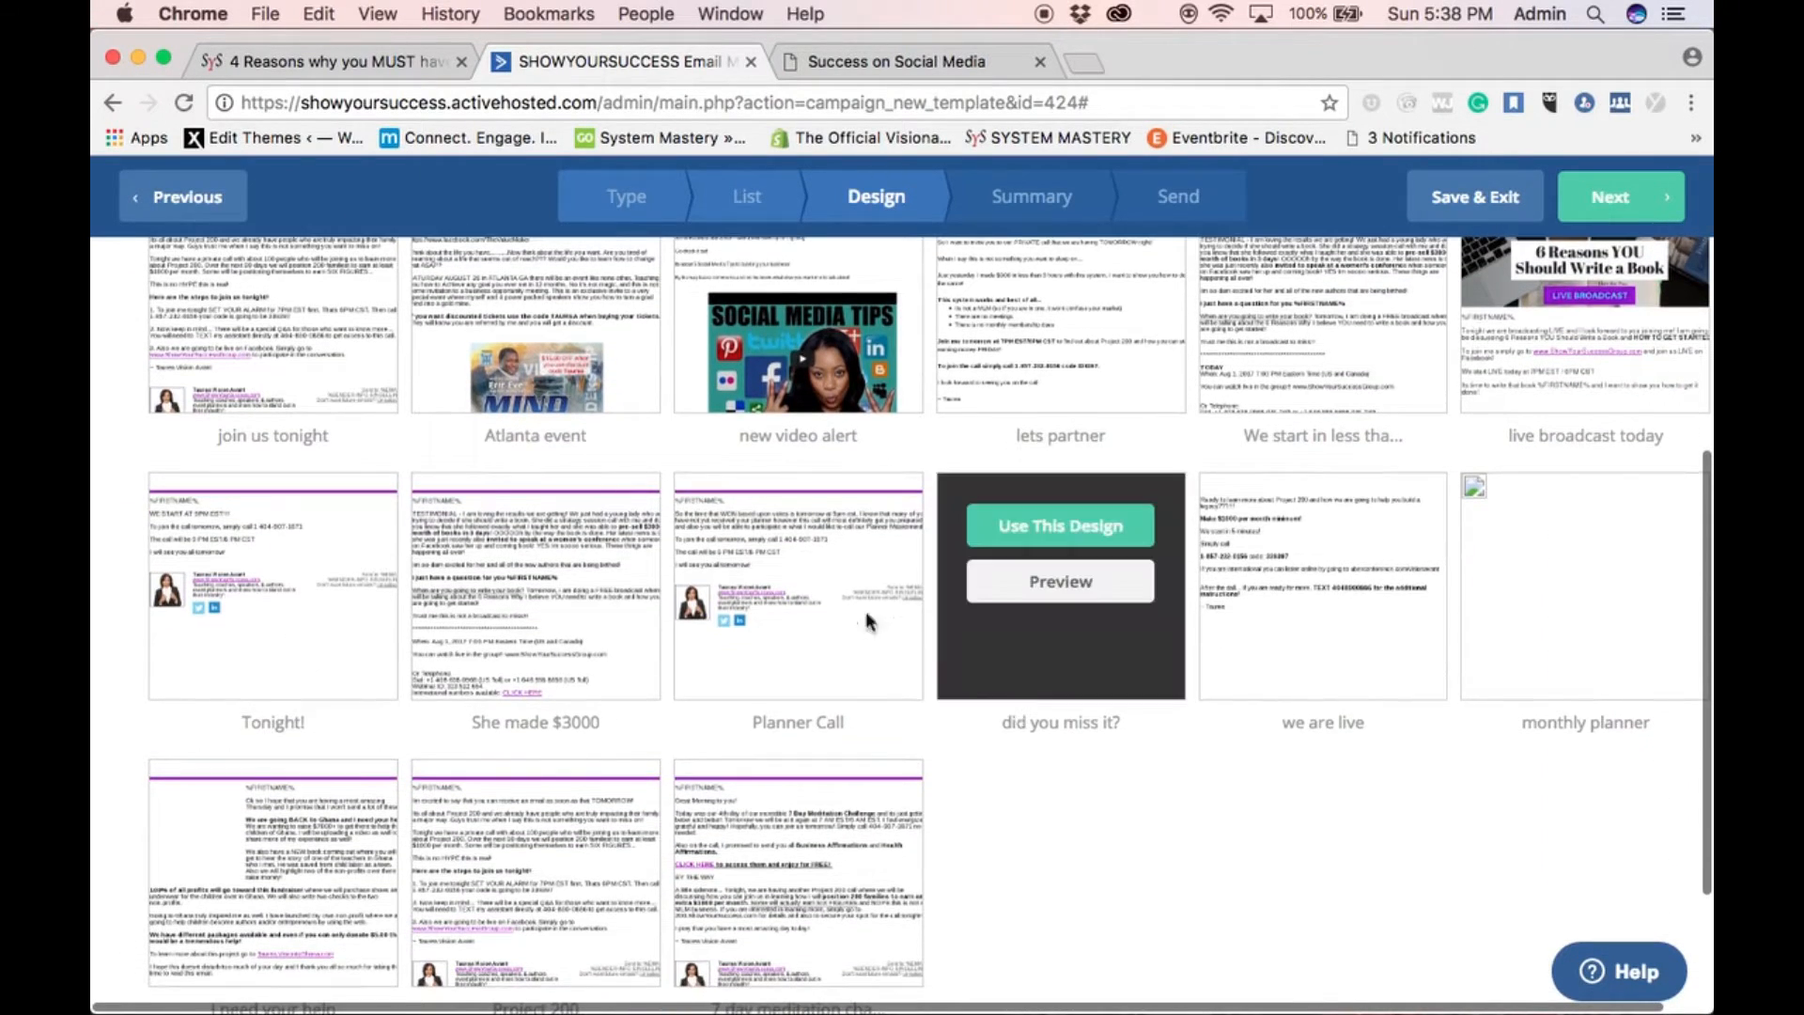
scroll(808, 441, "up", 1)
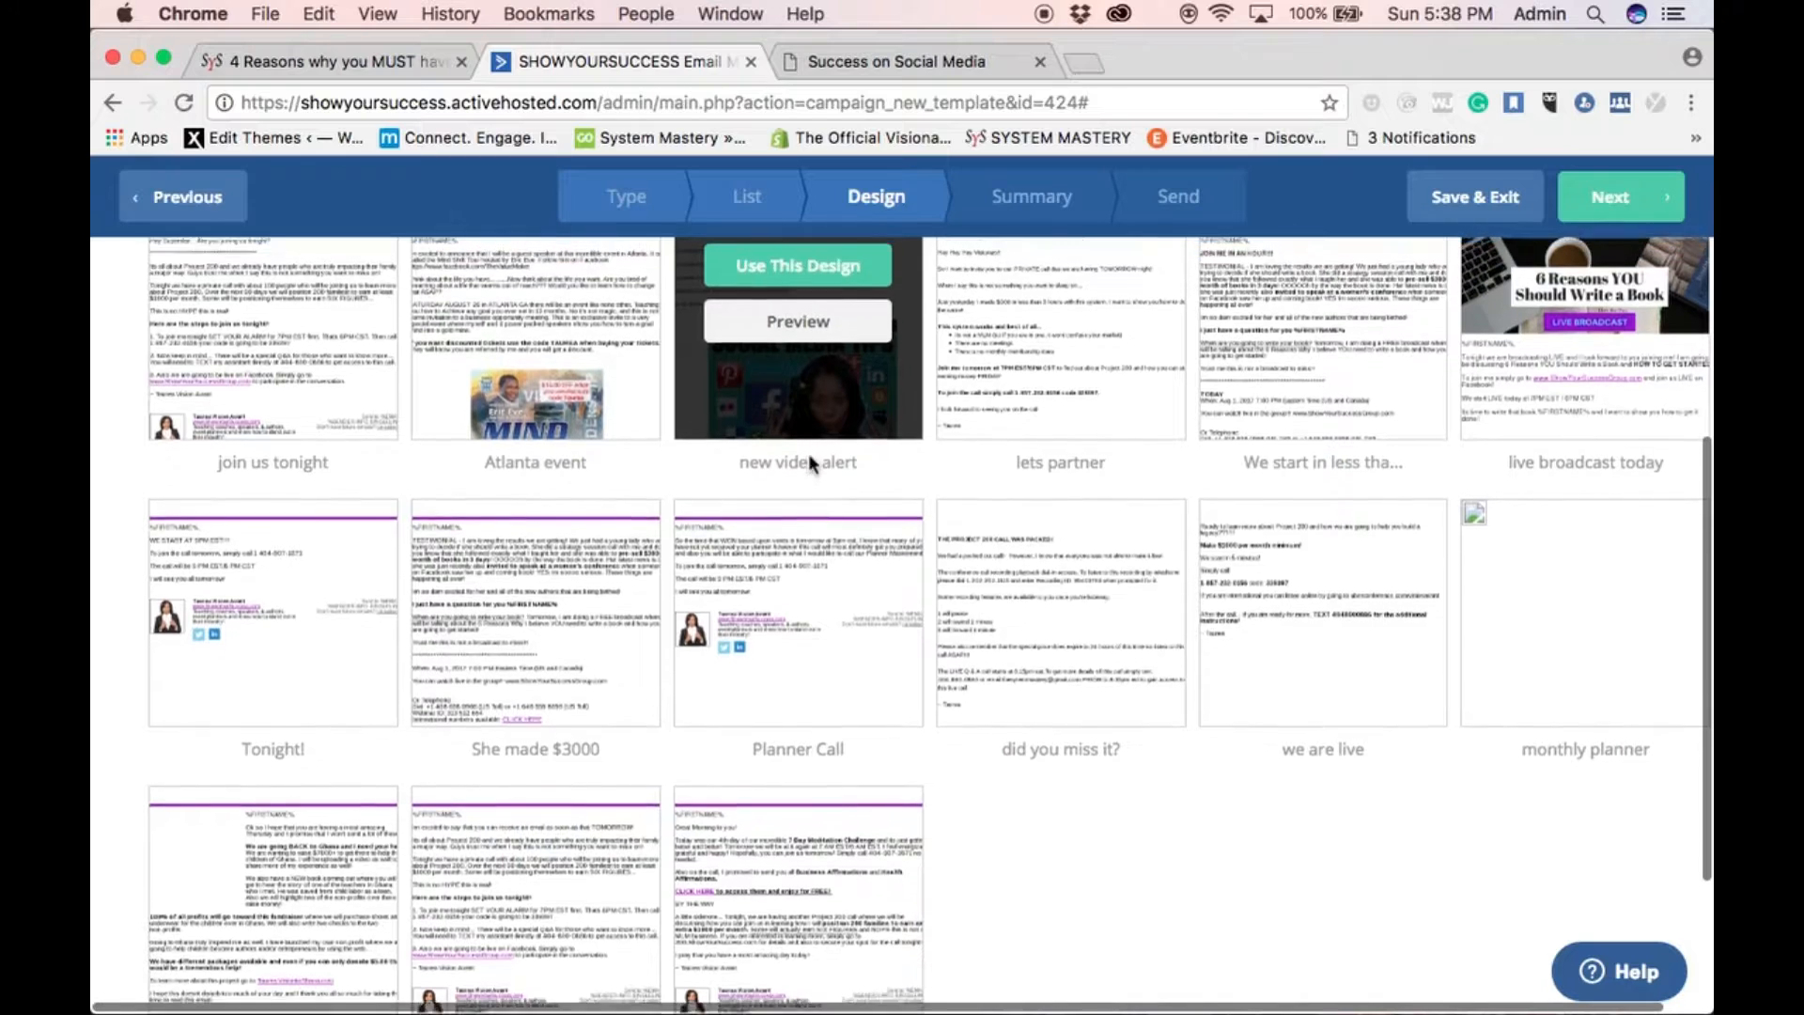
scroll(808, 453, "up", 6)
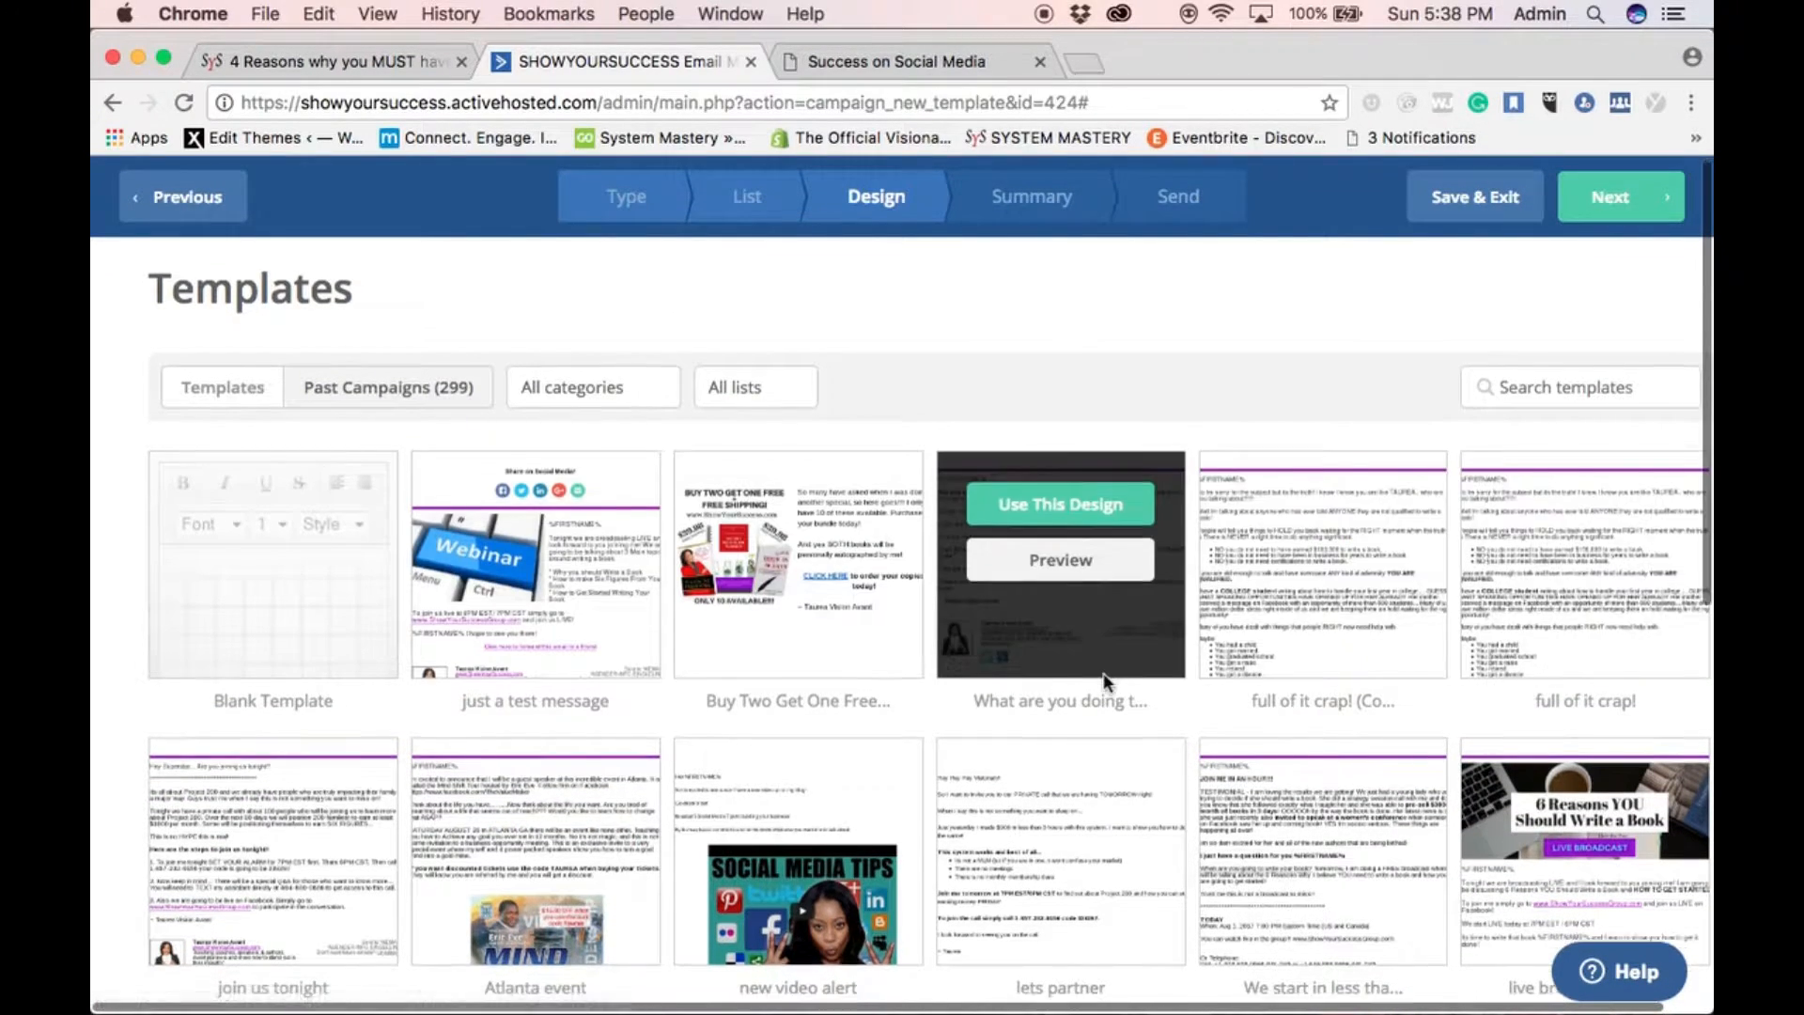
scroll(541, 891, "down", 5)
scroll(539, 891, "down", 3)
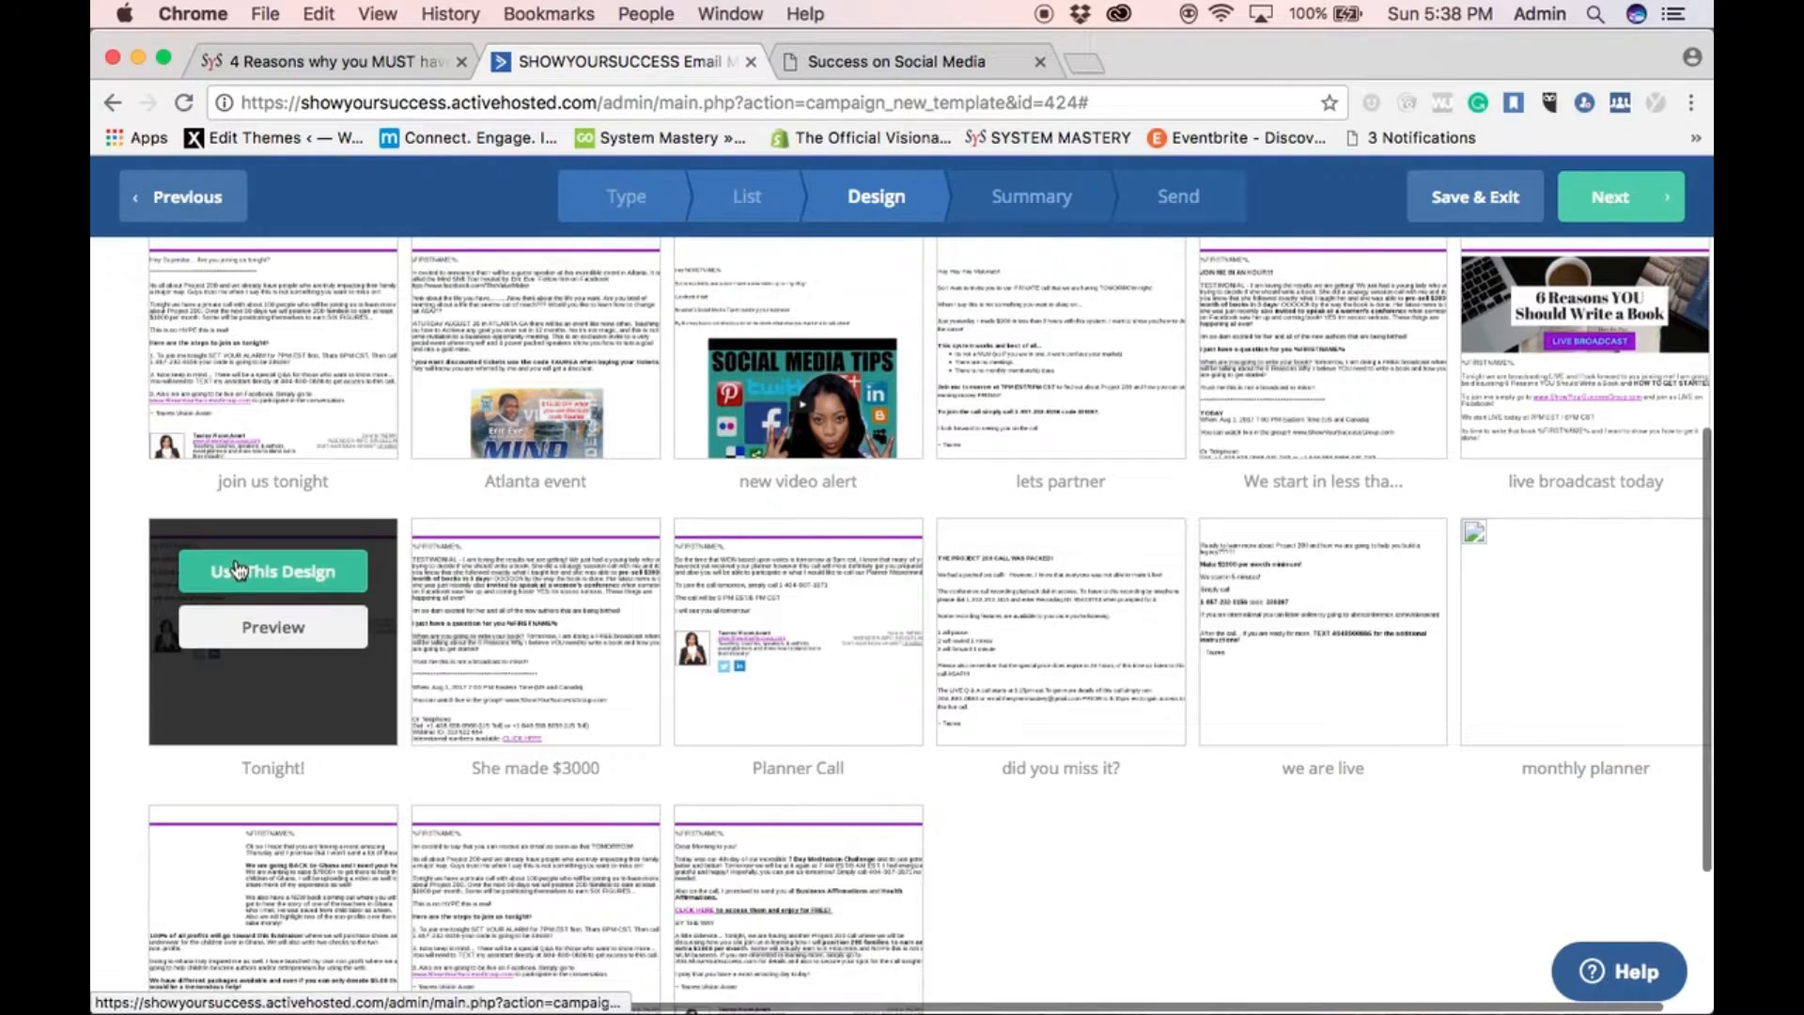
left_click(237, 569)
Set the email subject to "just a test" in the sender details and continue to the email designer
left_click(748, 421)
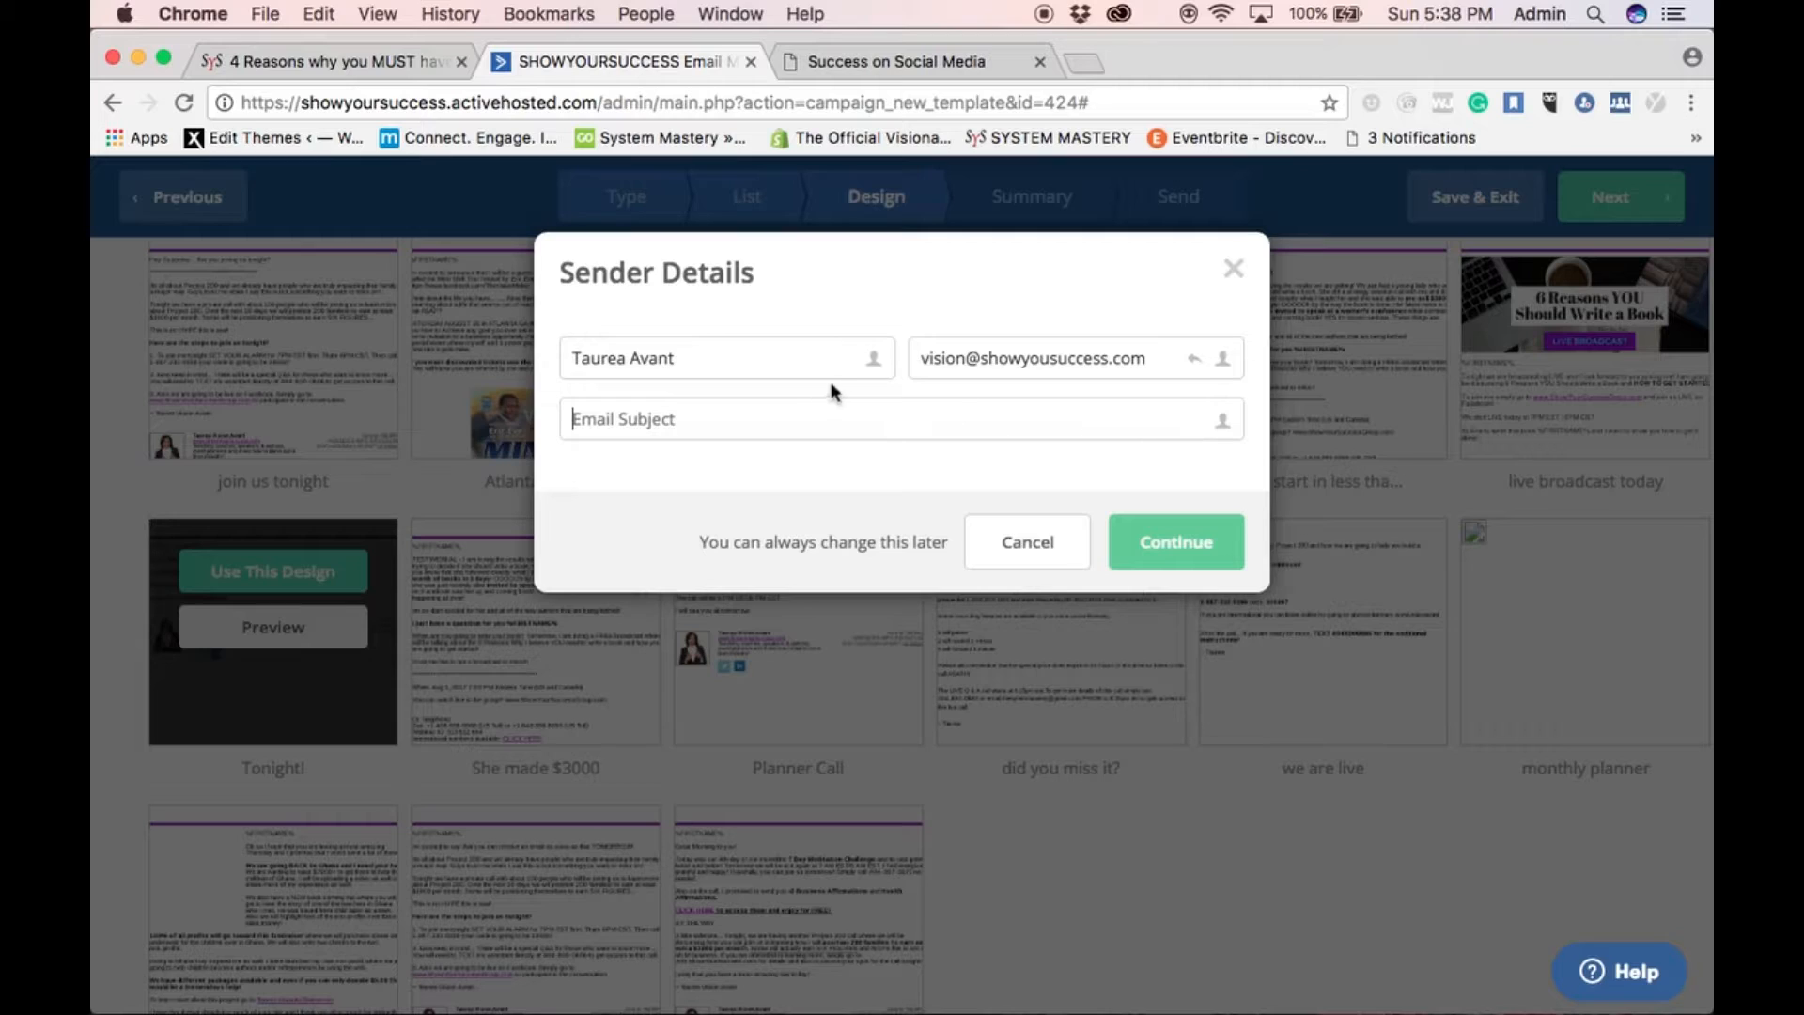
type("ju")
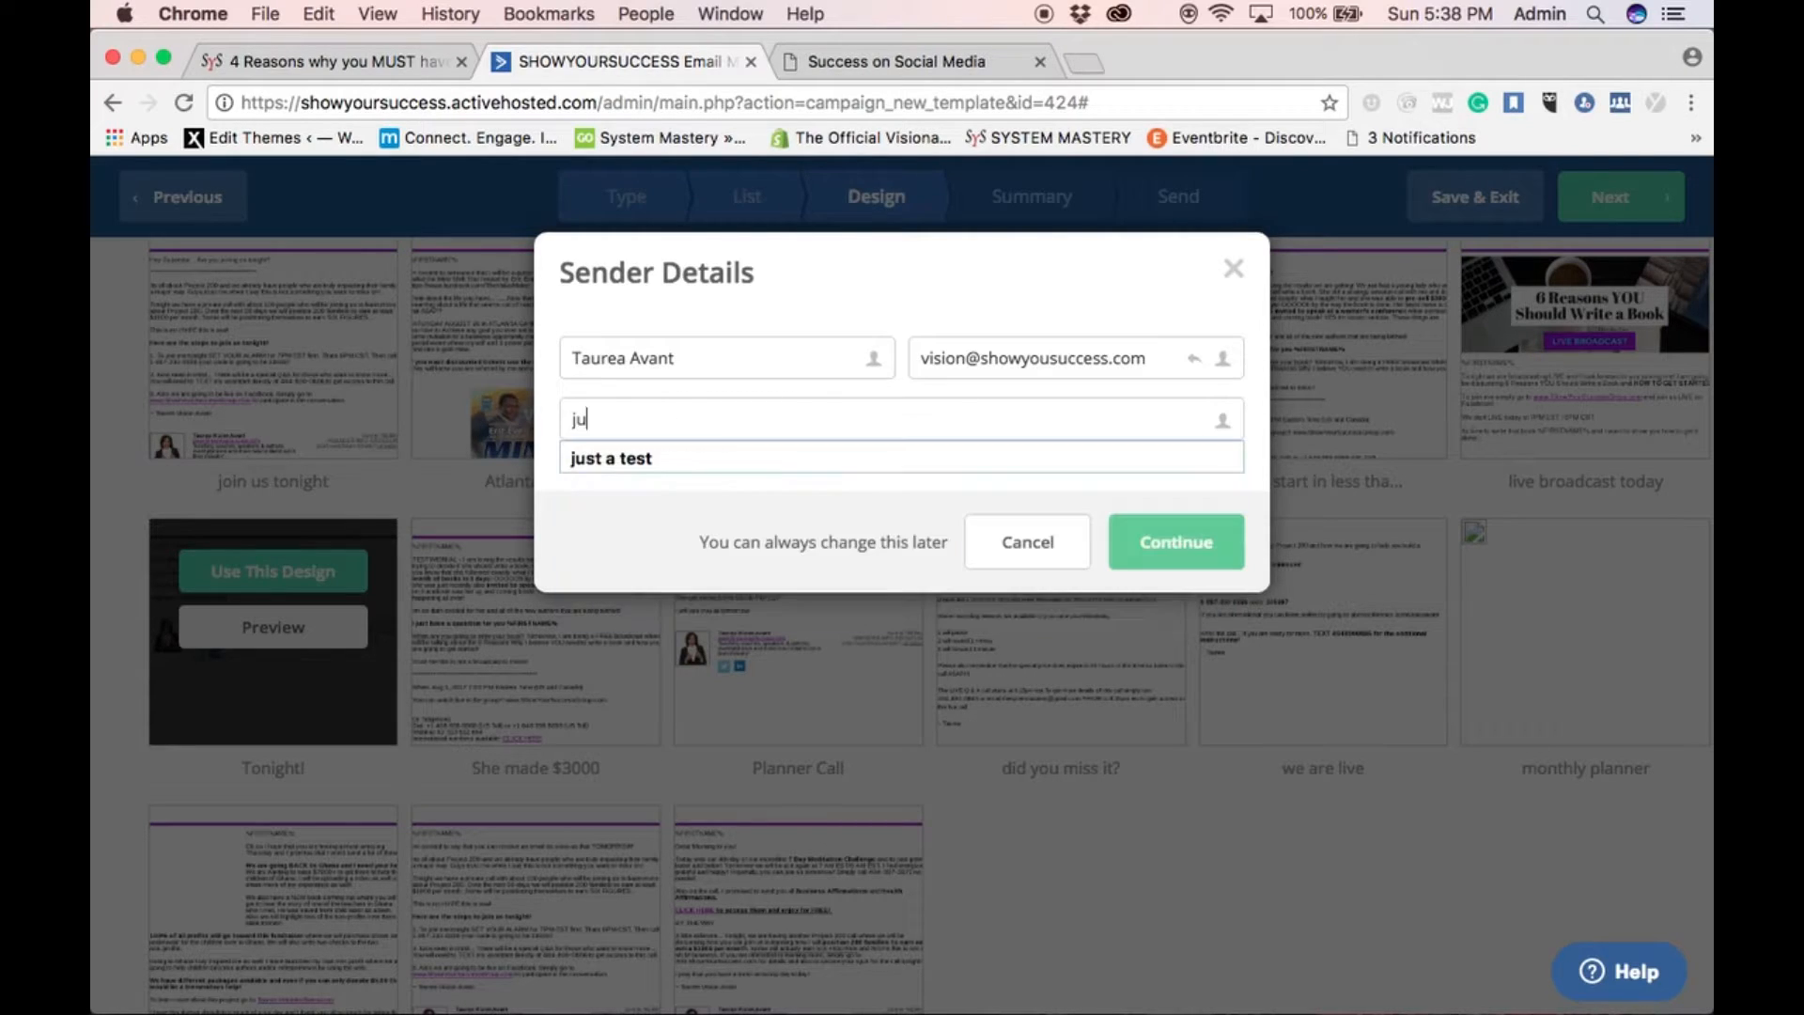
type("st a test")
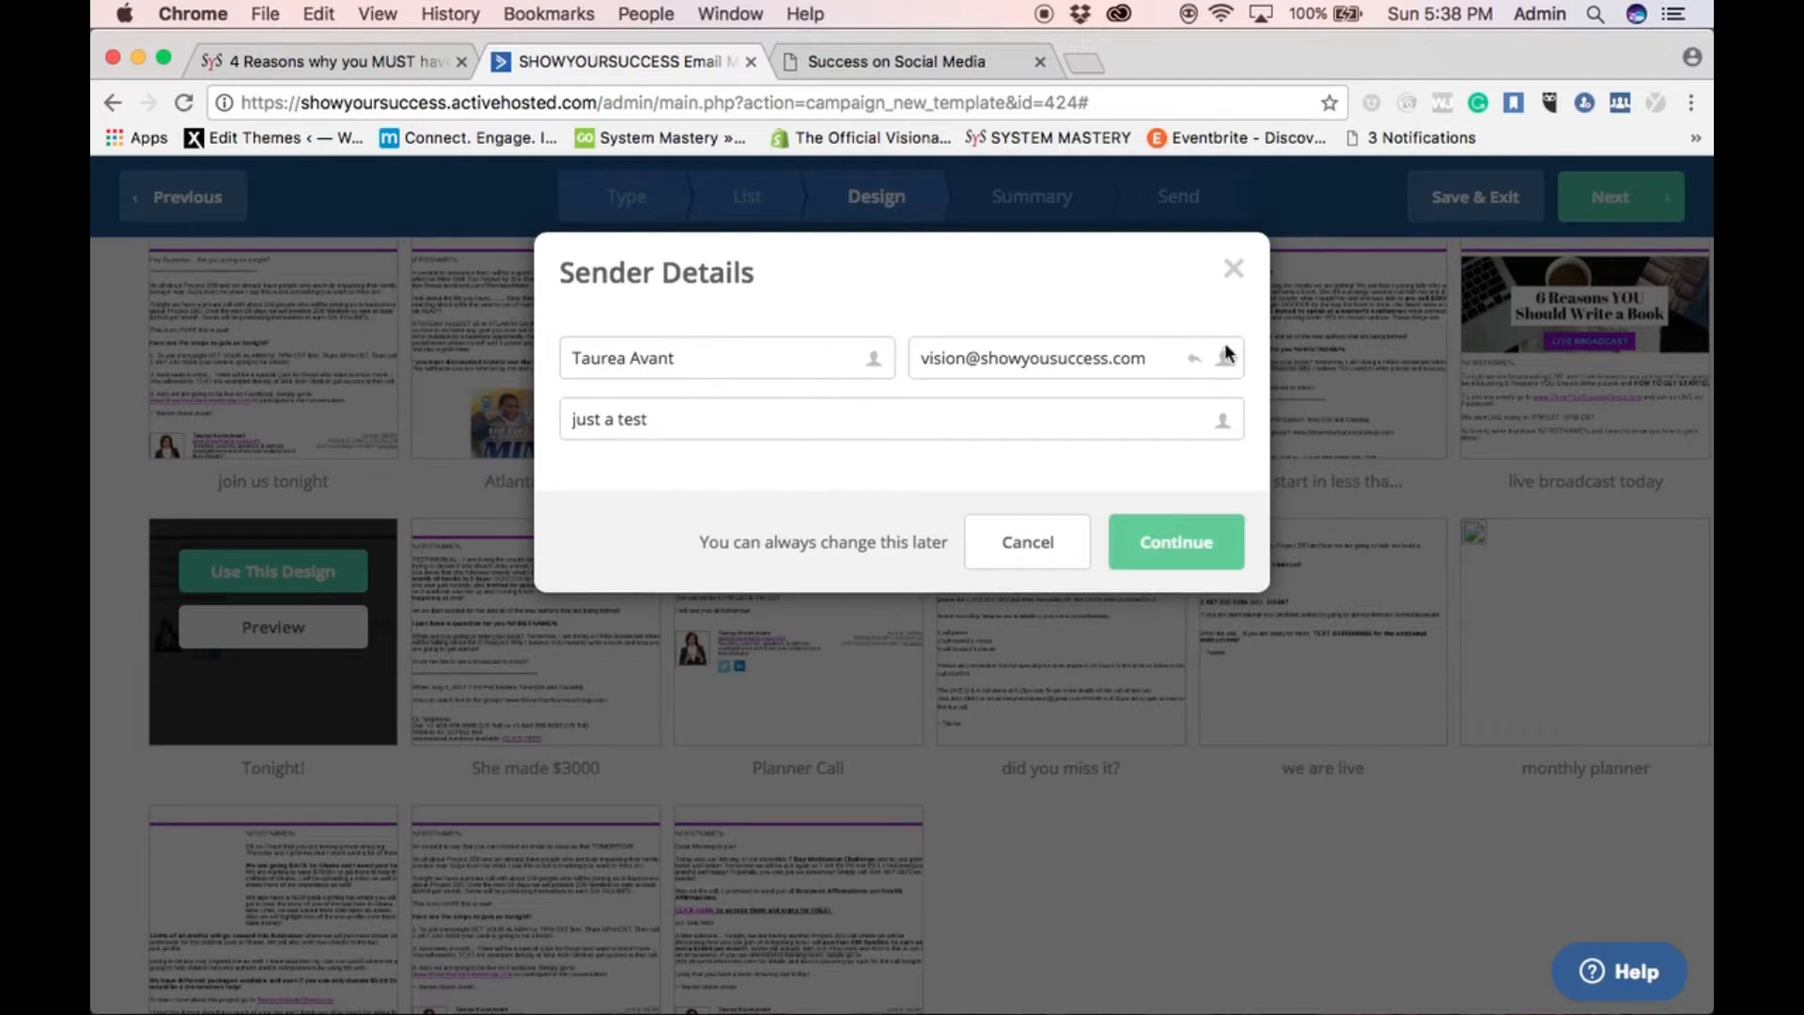
left_click(1193, 542)
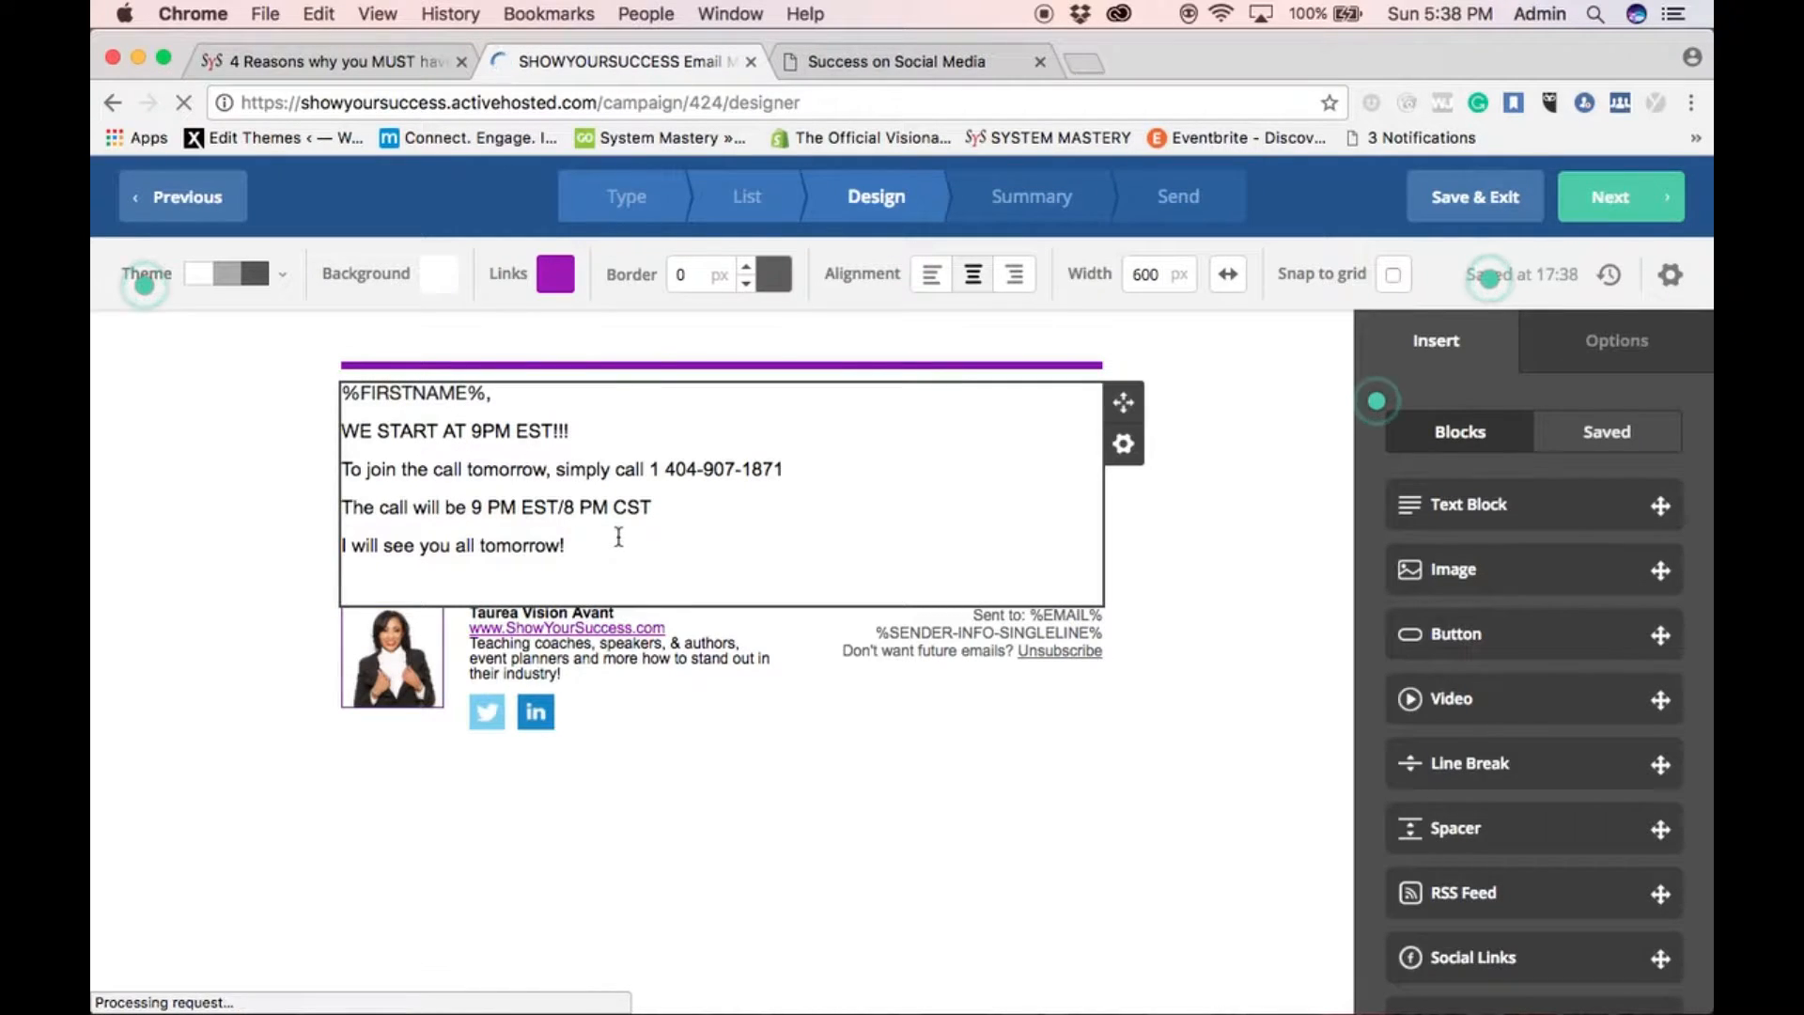
Delete the email's body text below the %FIRSTNAME% greeting, from "WE START AT 9PM EST!!!" through "I will see you all tomorrow!"
left_click(619, 537)
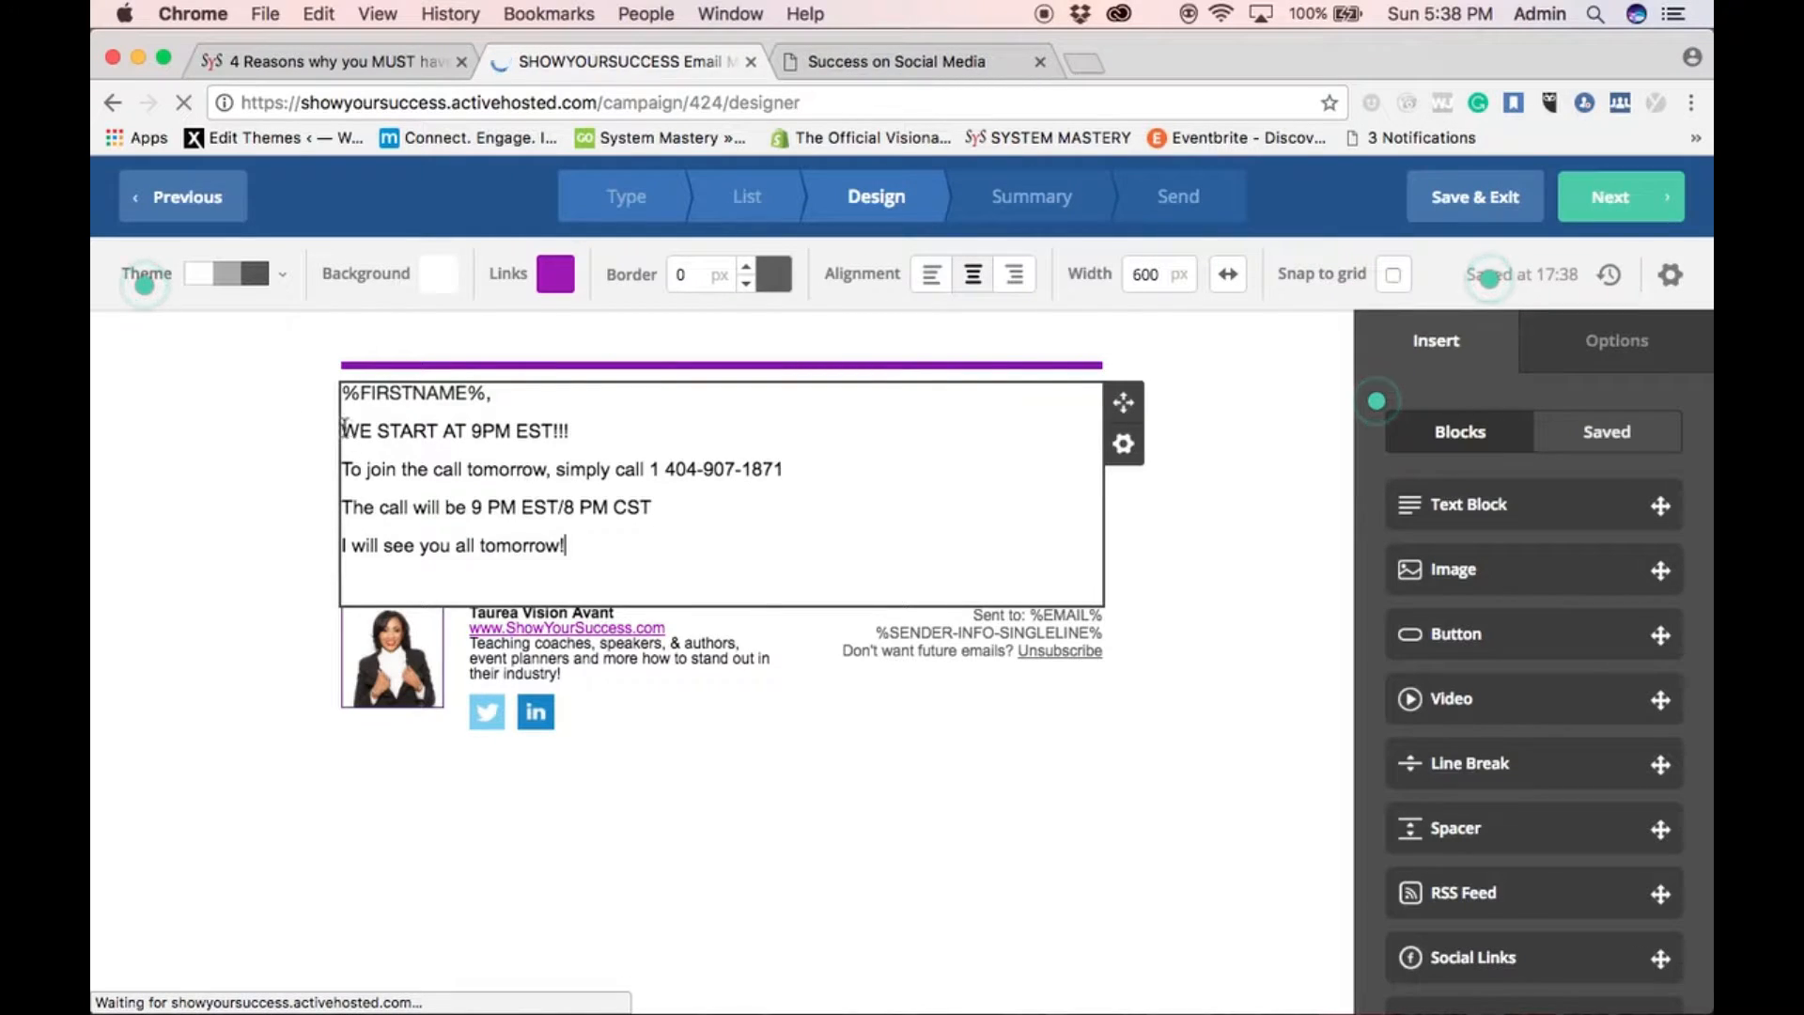
left_click_drag(343, 428, 567, 545)
key("BackSpace")
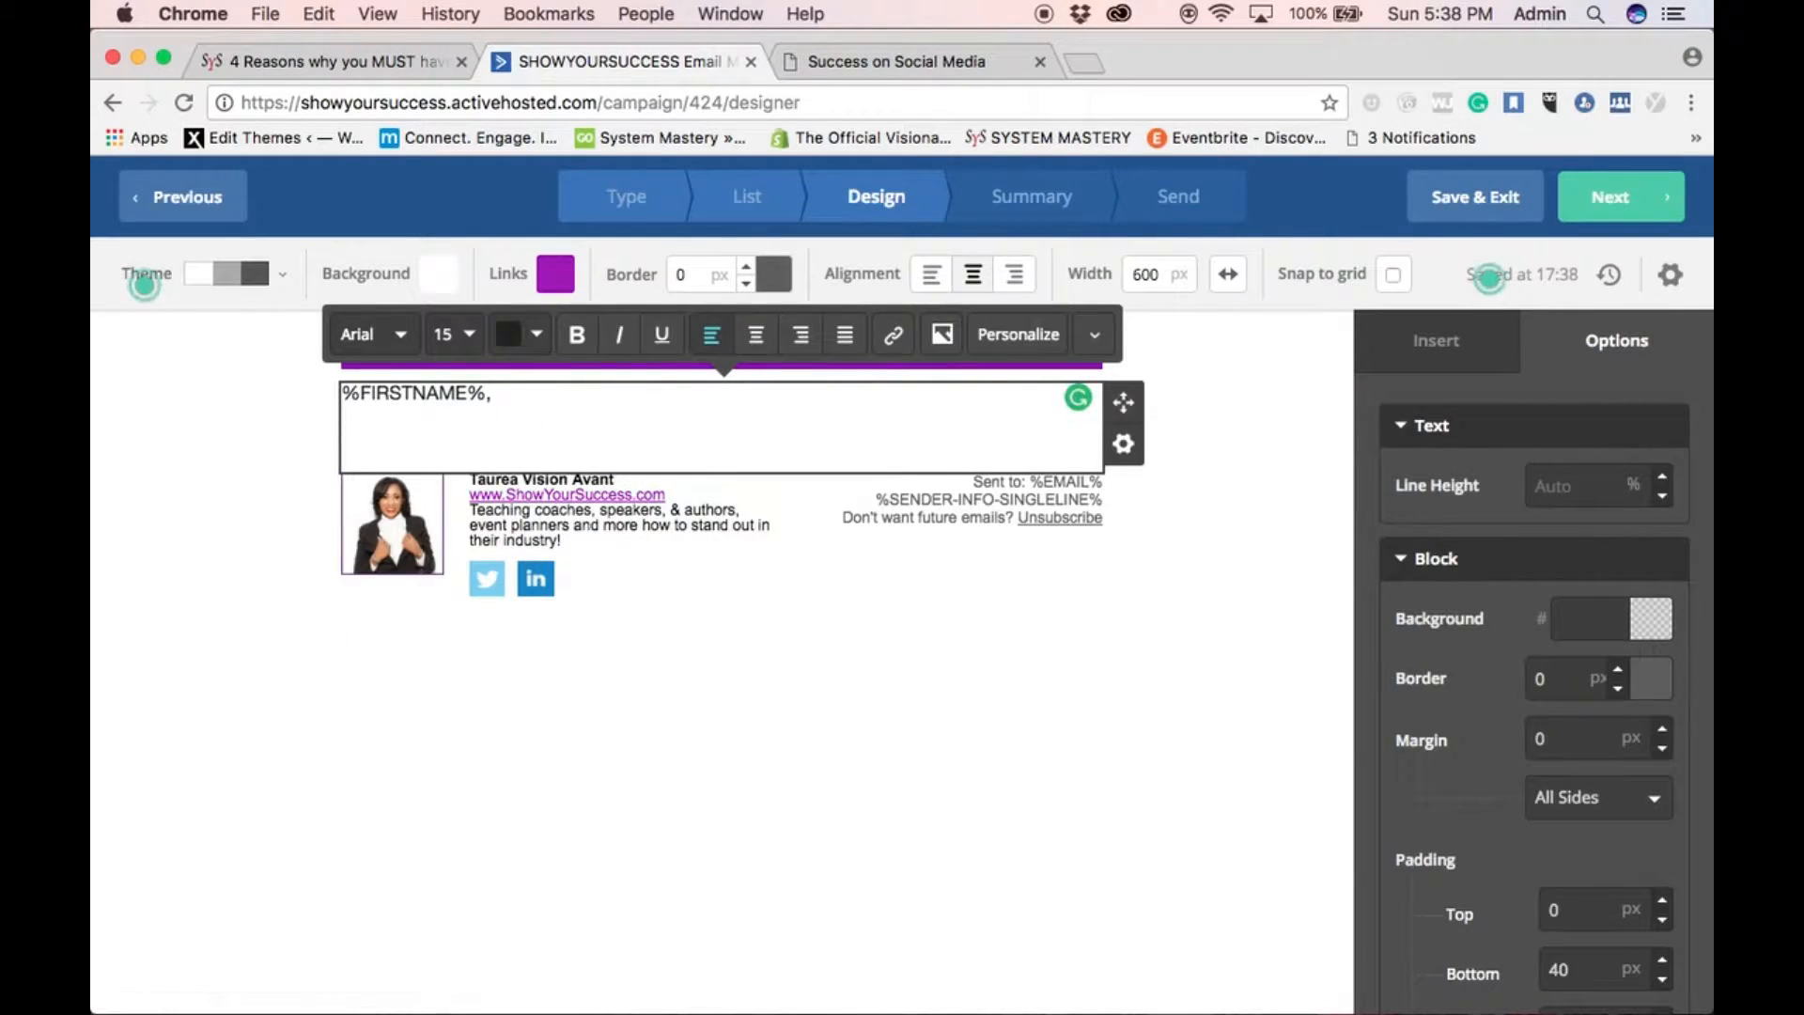
Review the content blocks that can be inserted into the email, from Text Block to HTML Block
left_click(1459, 341)
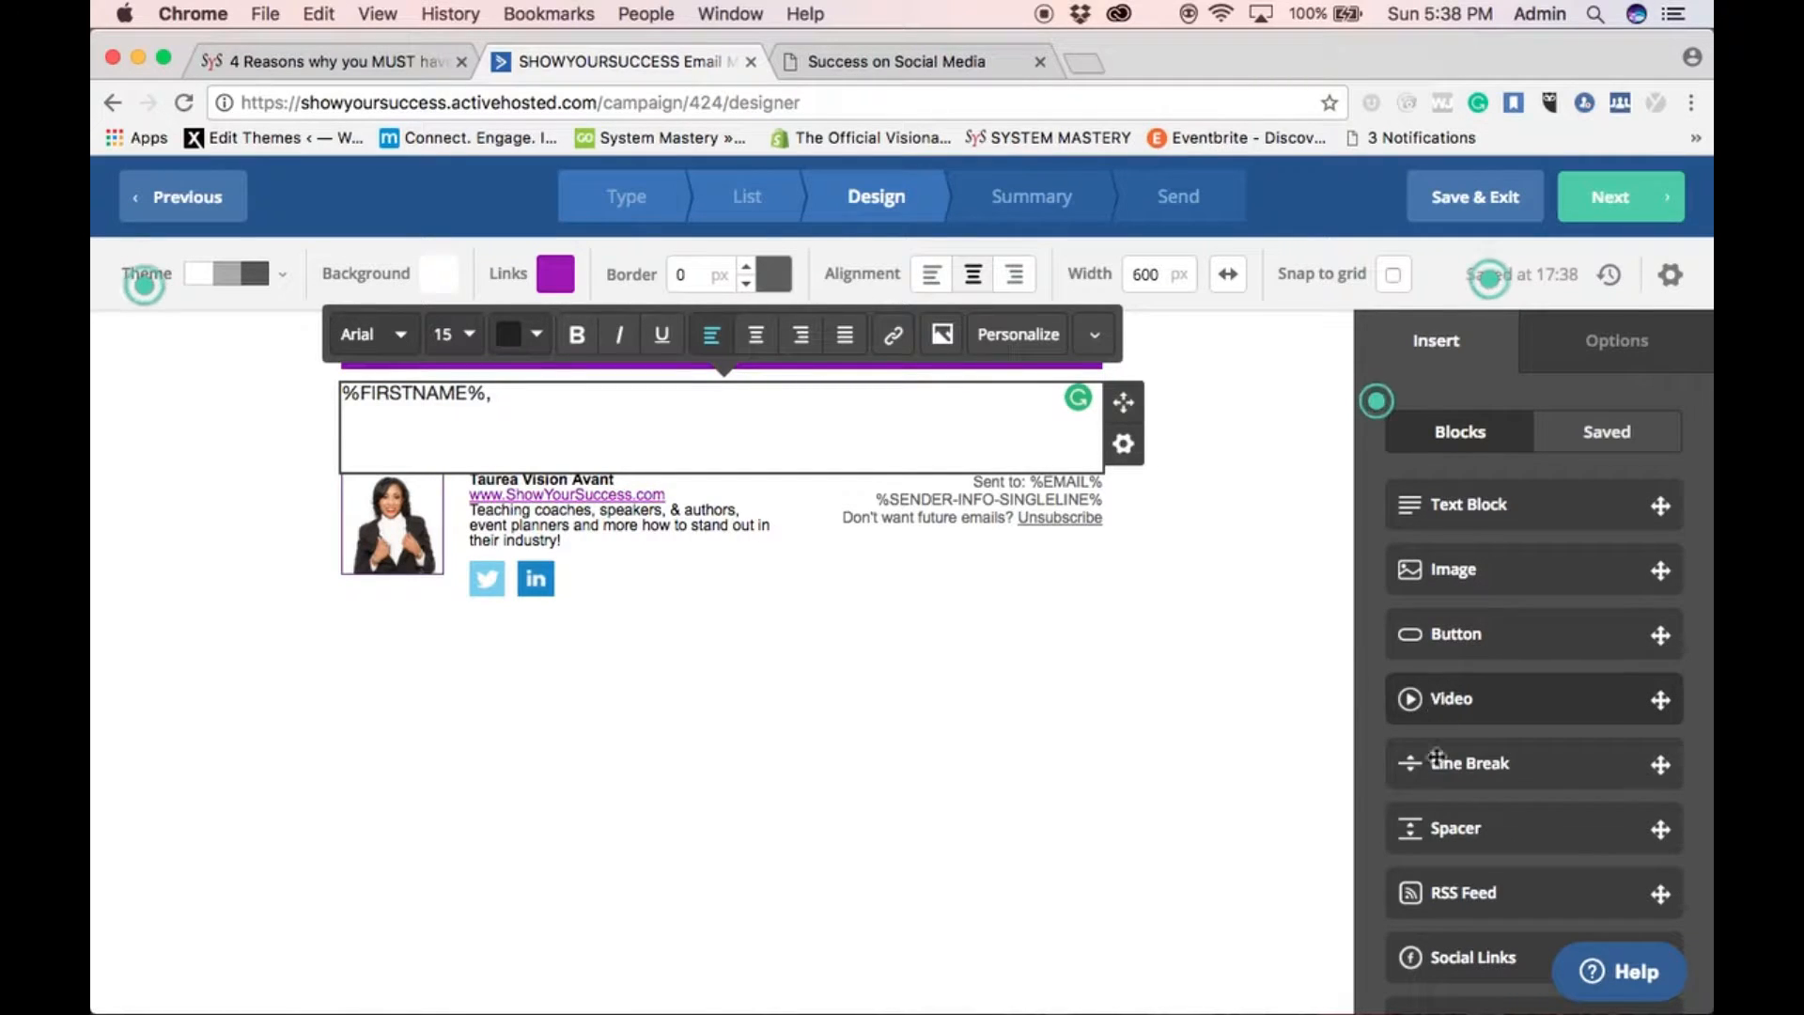
scroll(1439, 711, "down", 2)
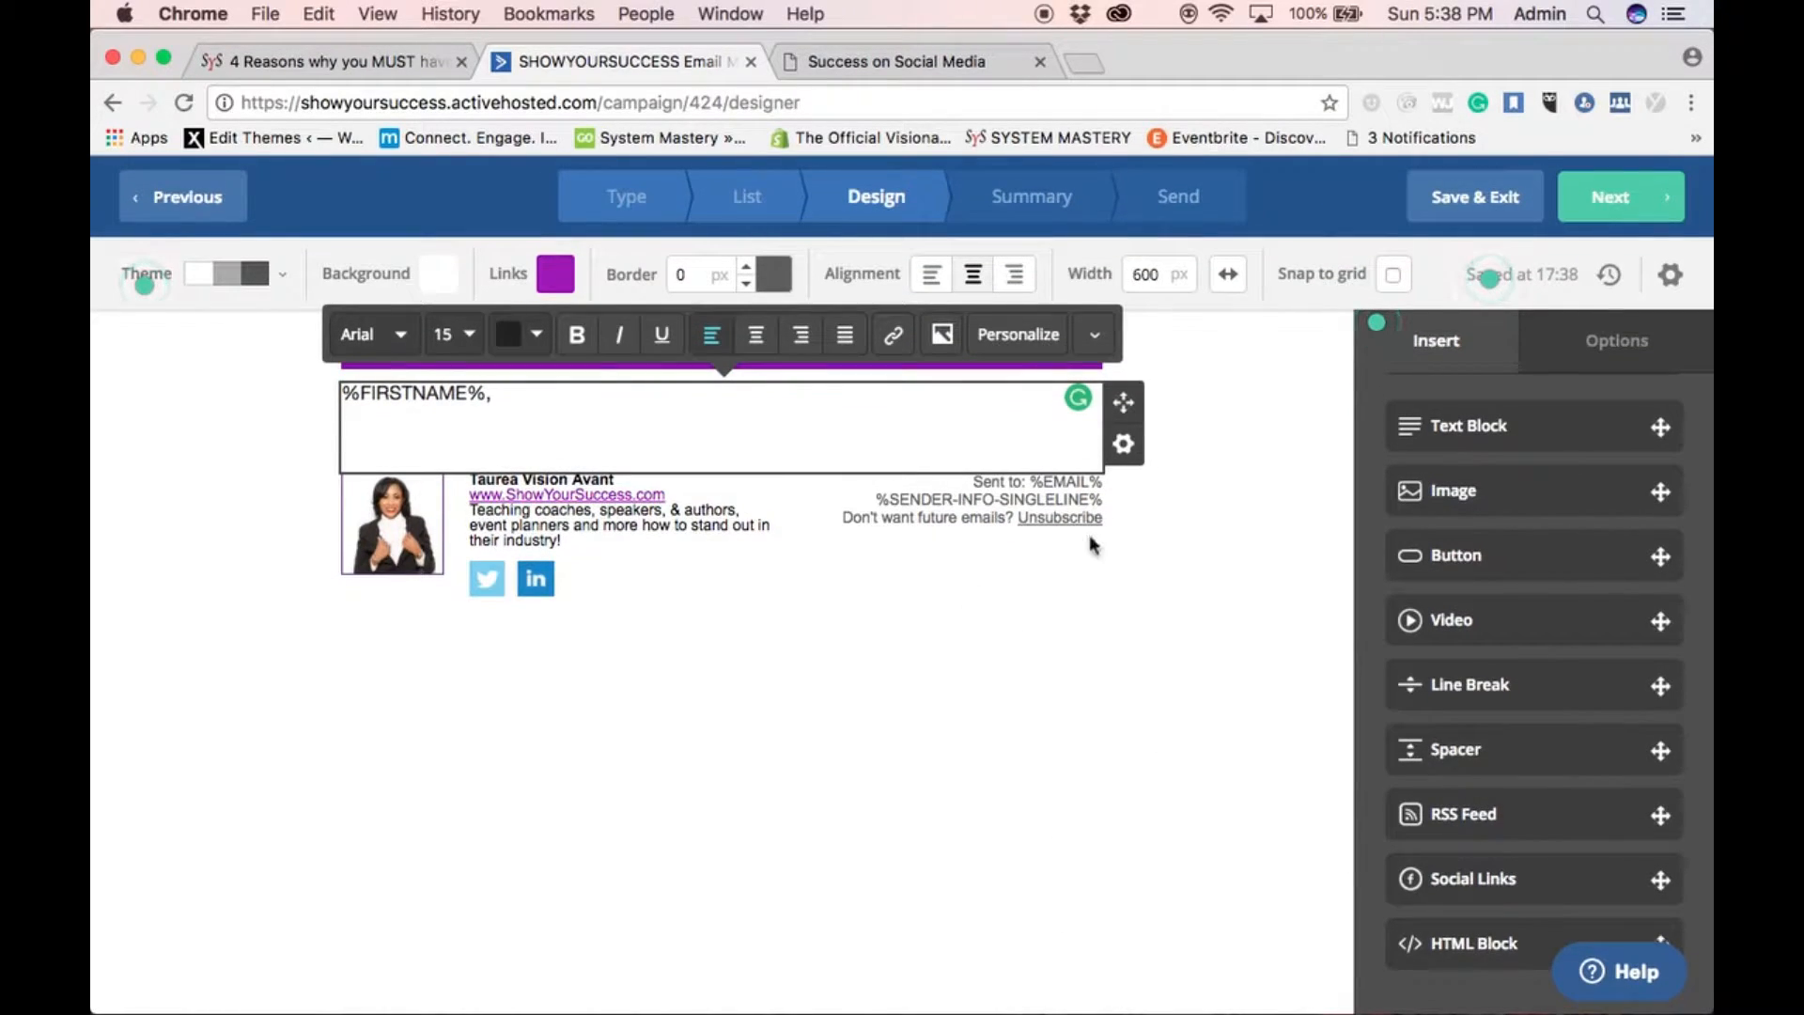
left_click(723, 720)
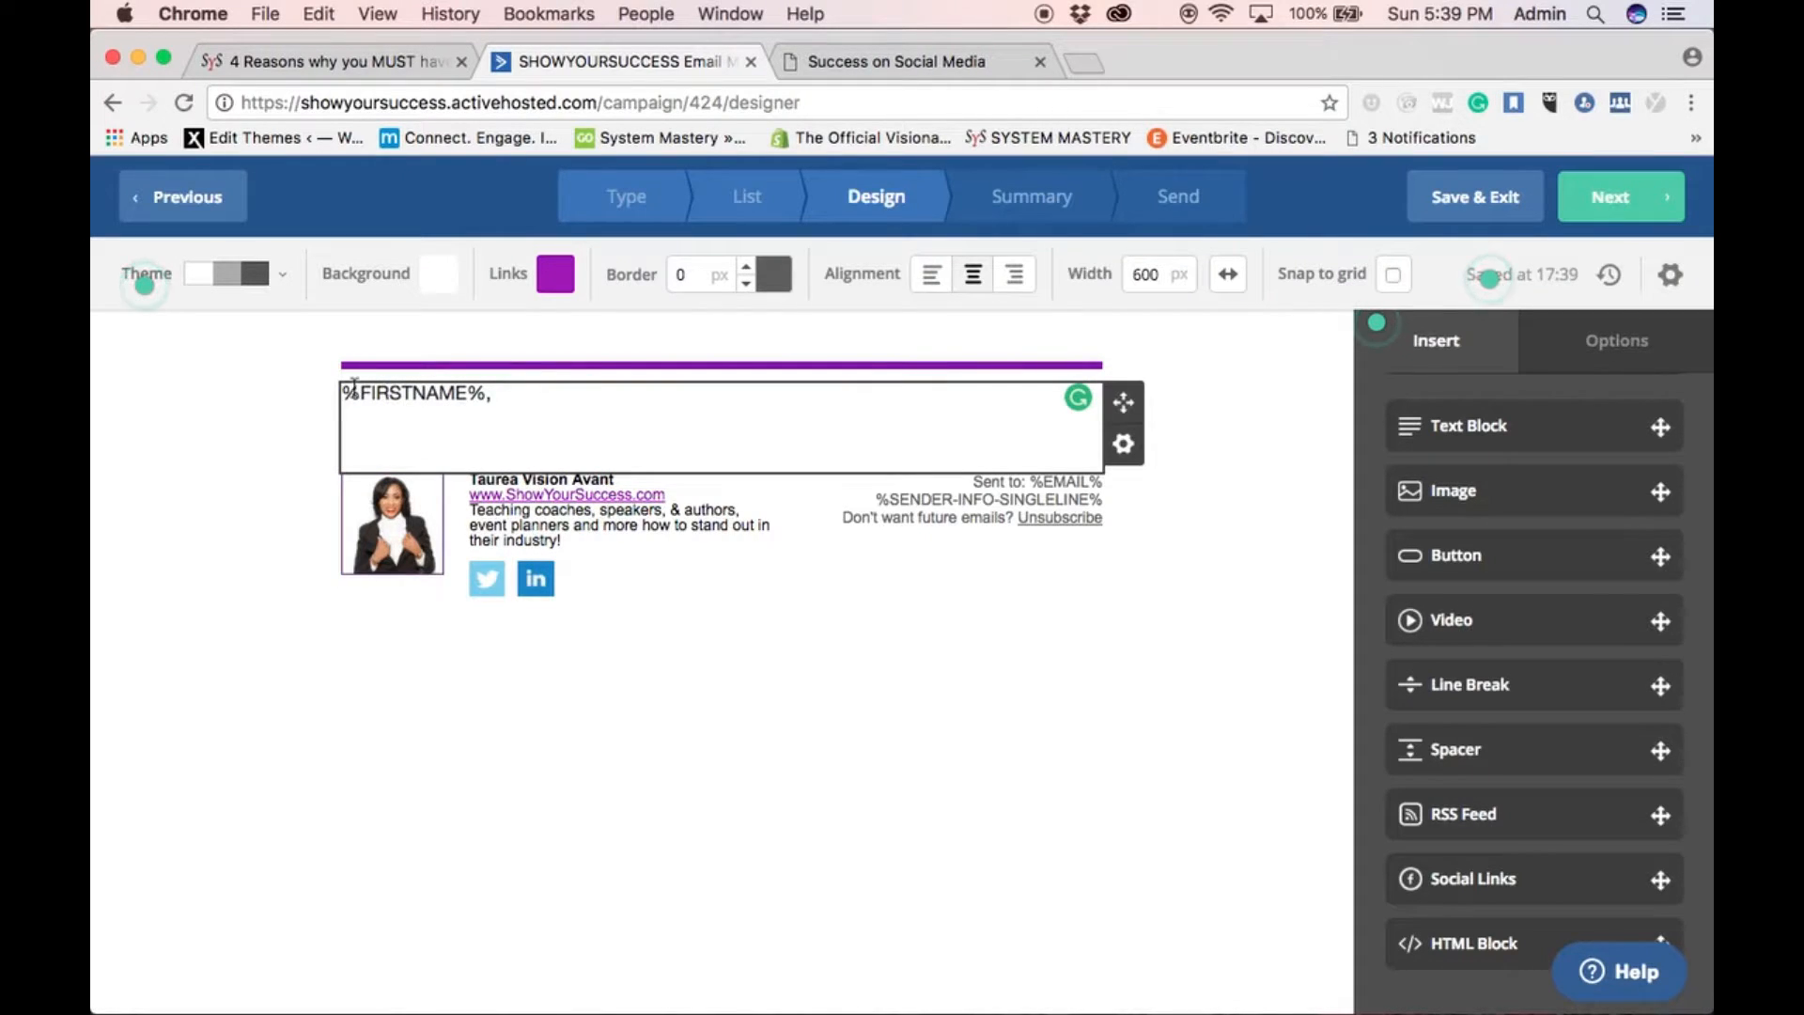
Insert the Facebook share link personalization on a new line below the %FIRSTNAME% greeting, leaving an empty line after it
left_click(499, 399)
key("Return")
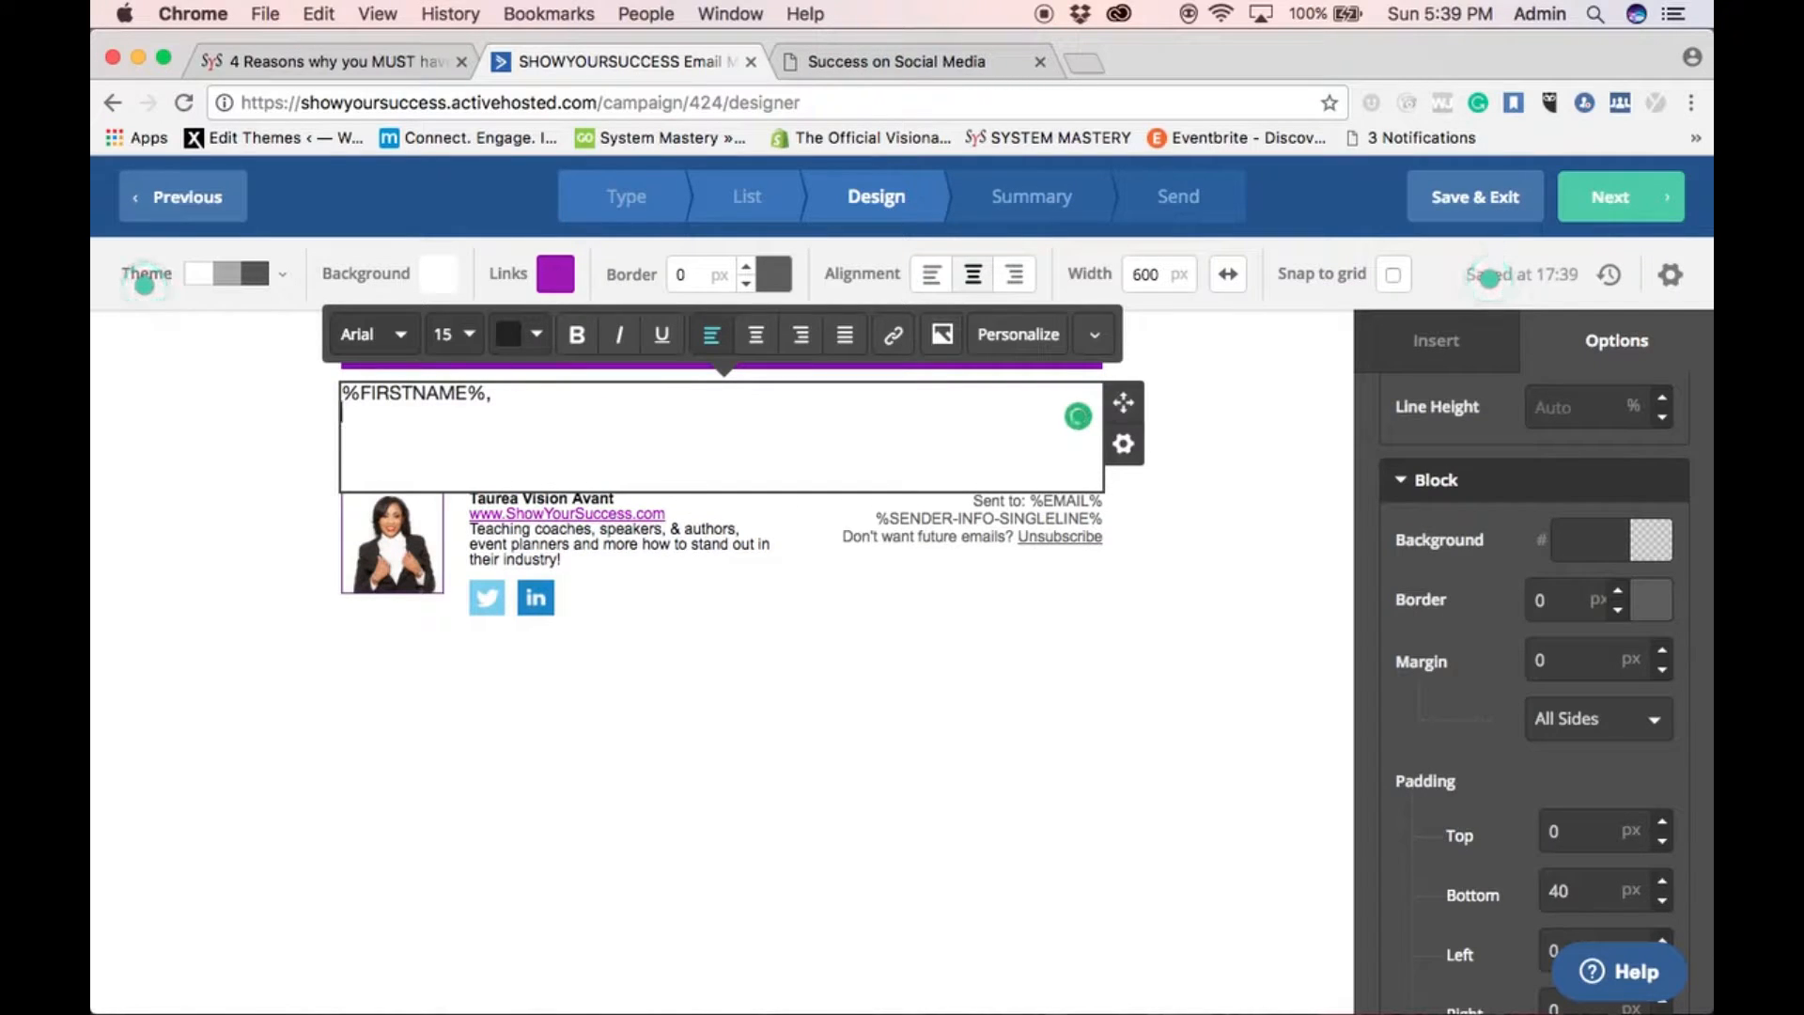
key("Return")
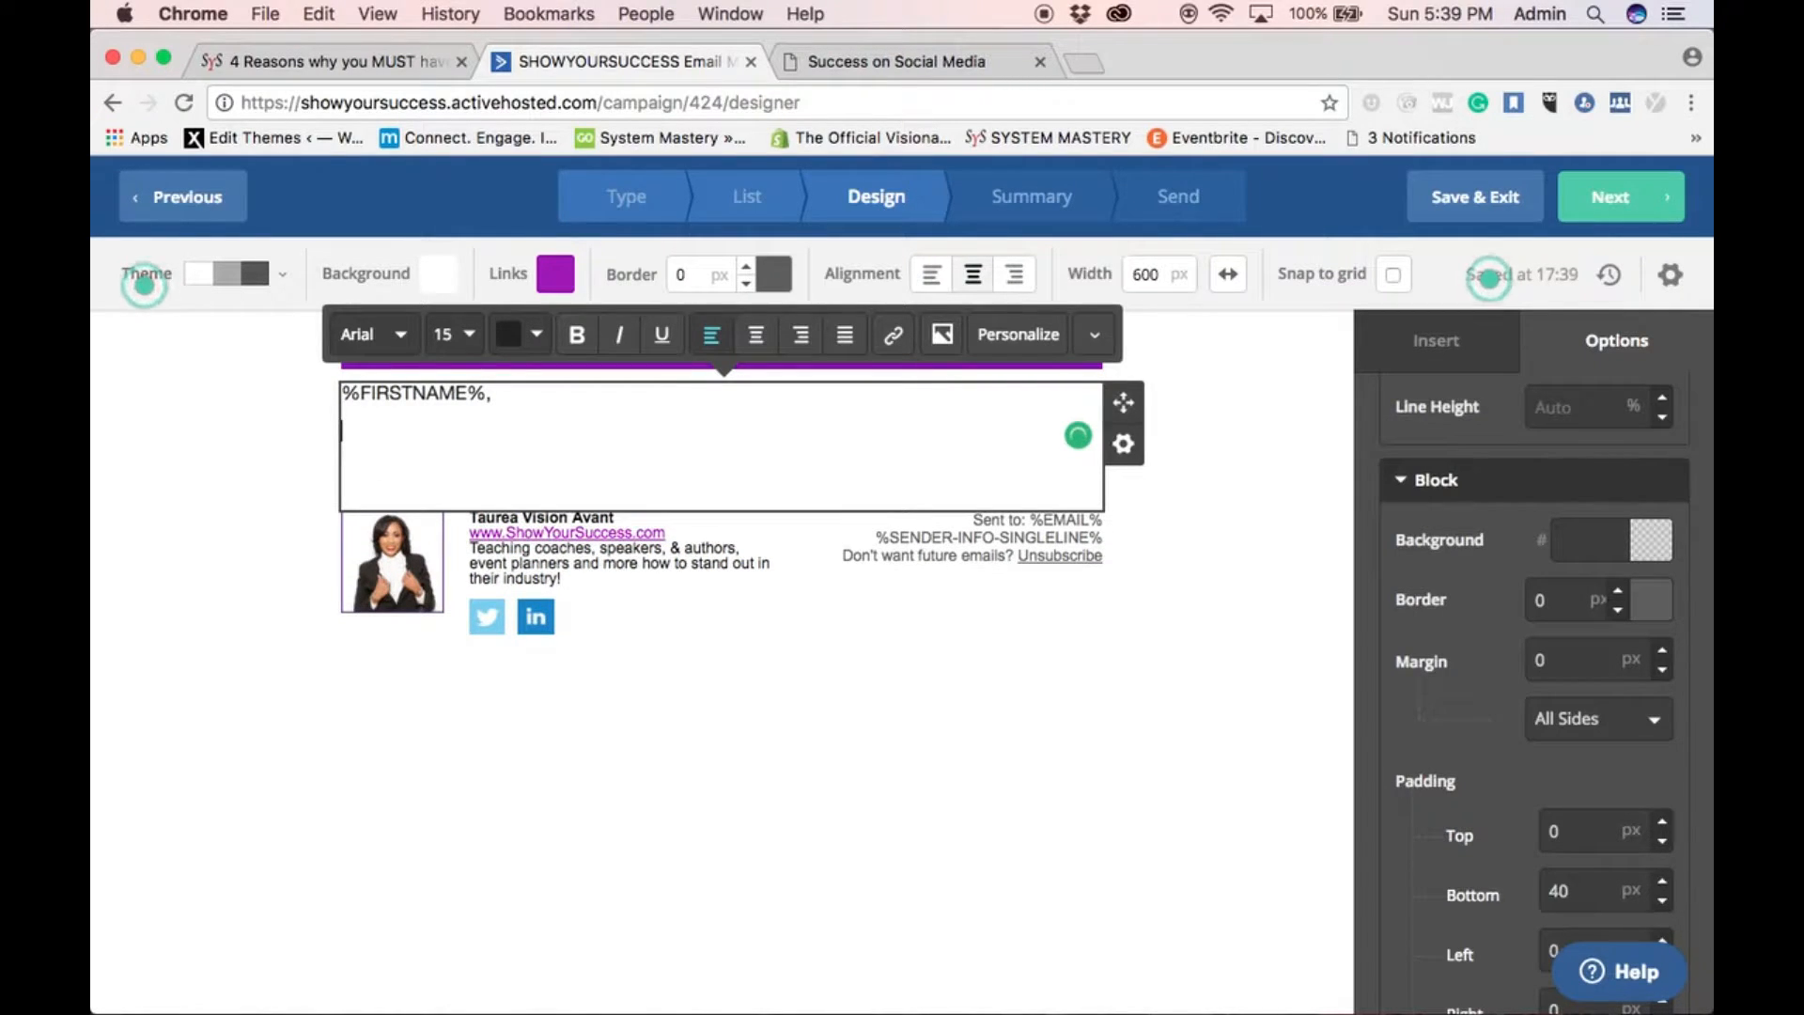
left_click(1023, 336)
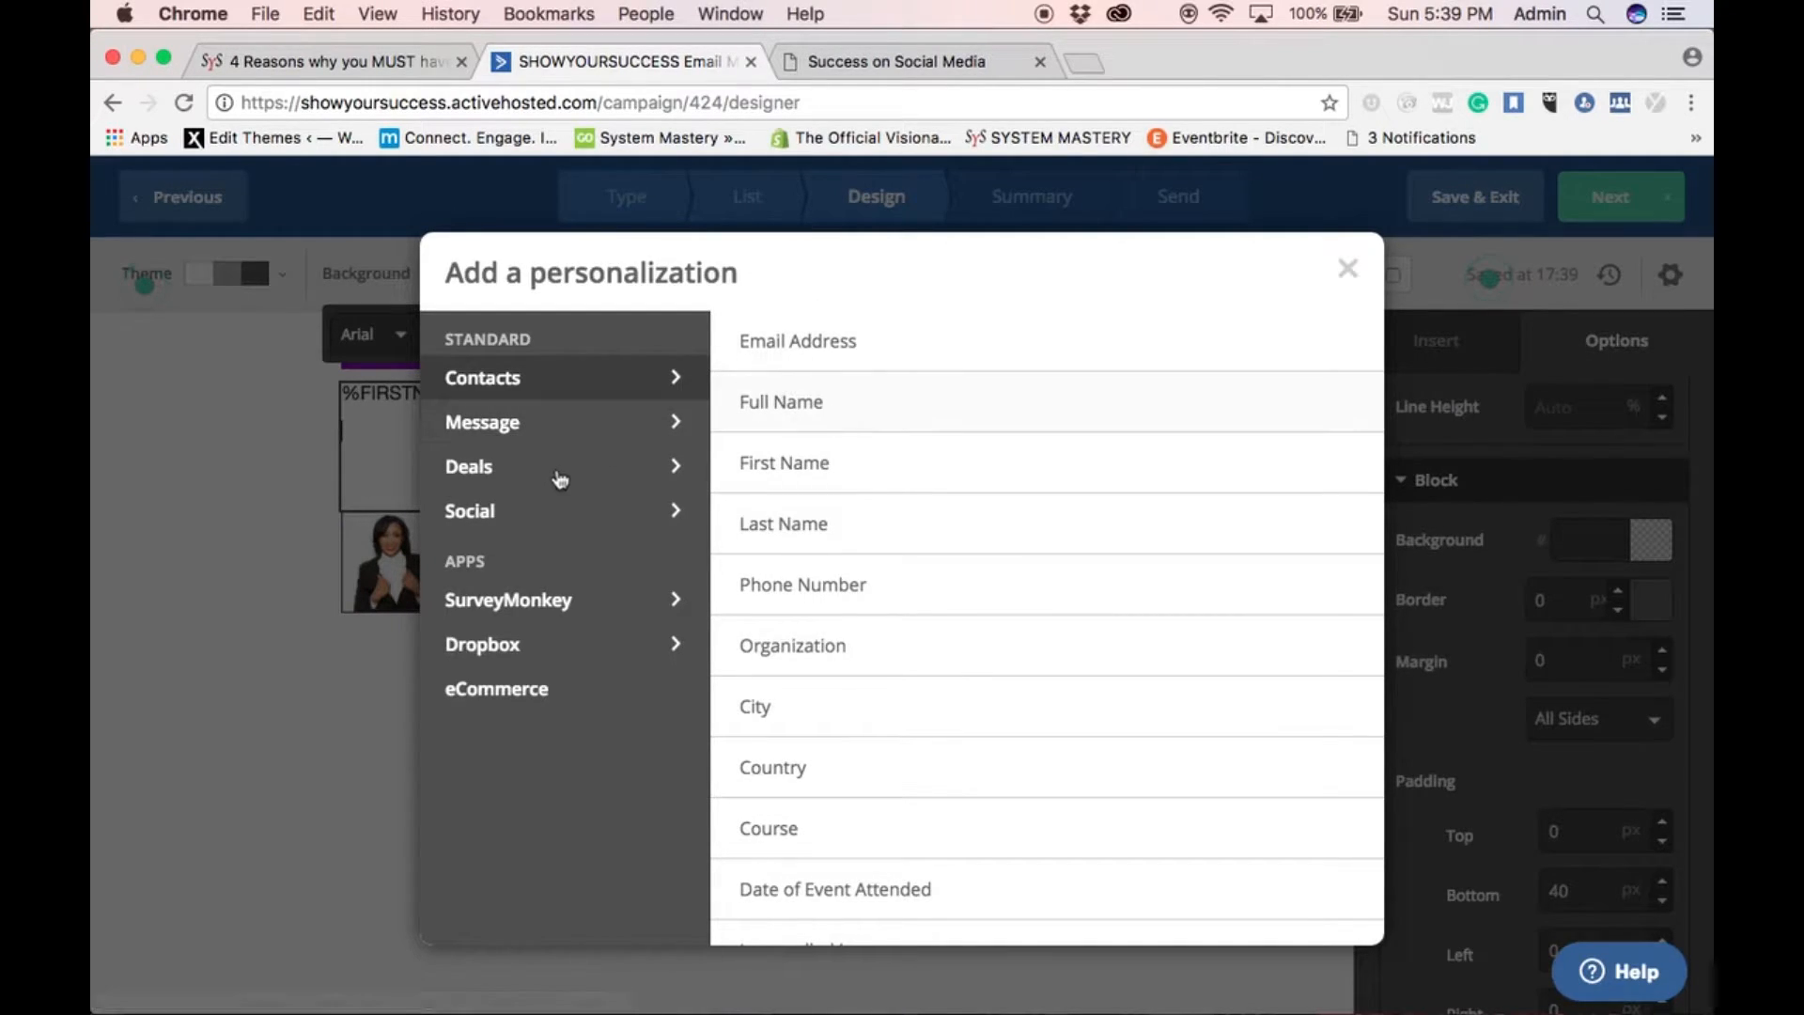
left_click(556, 440)
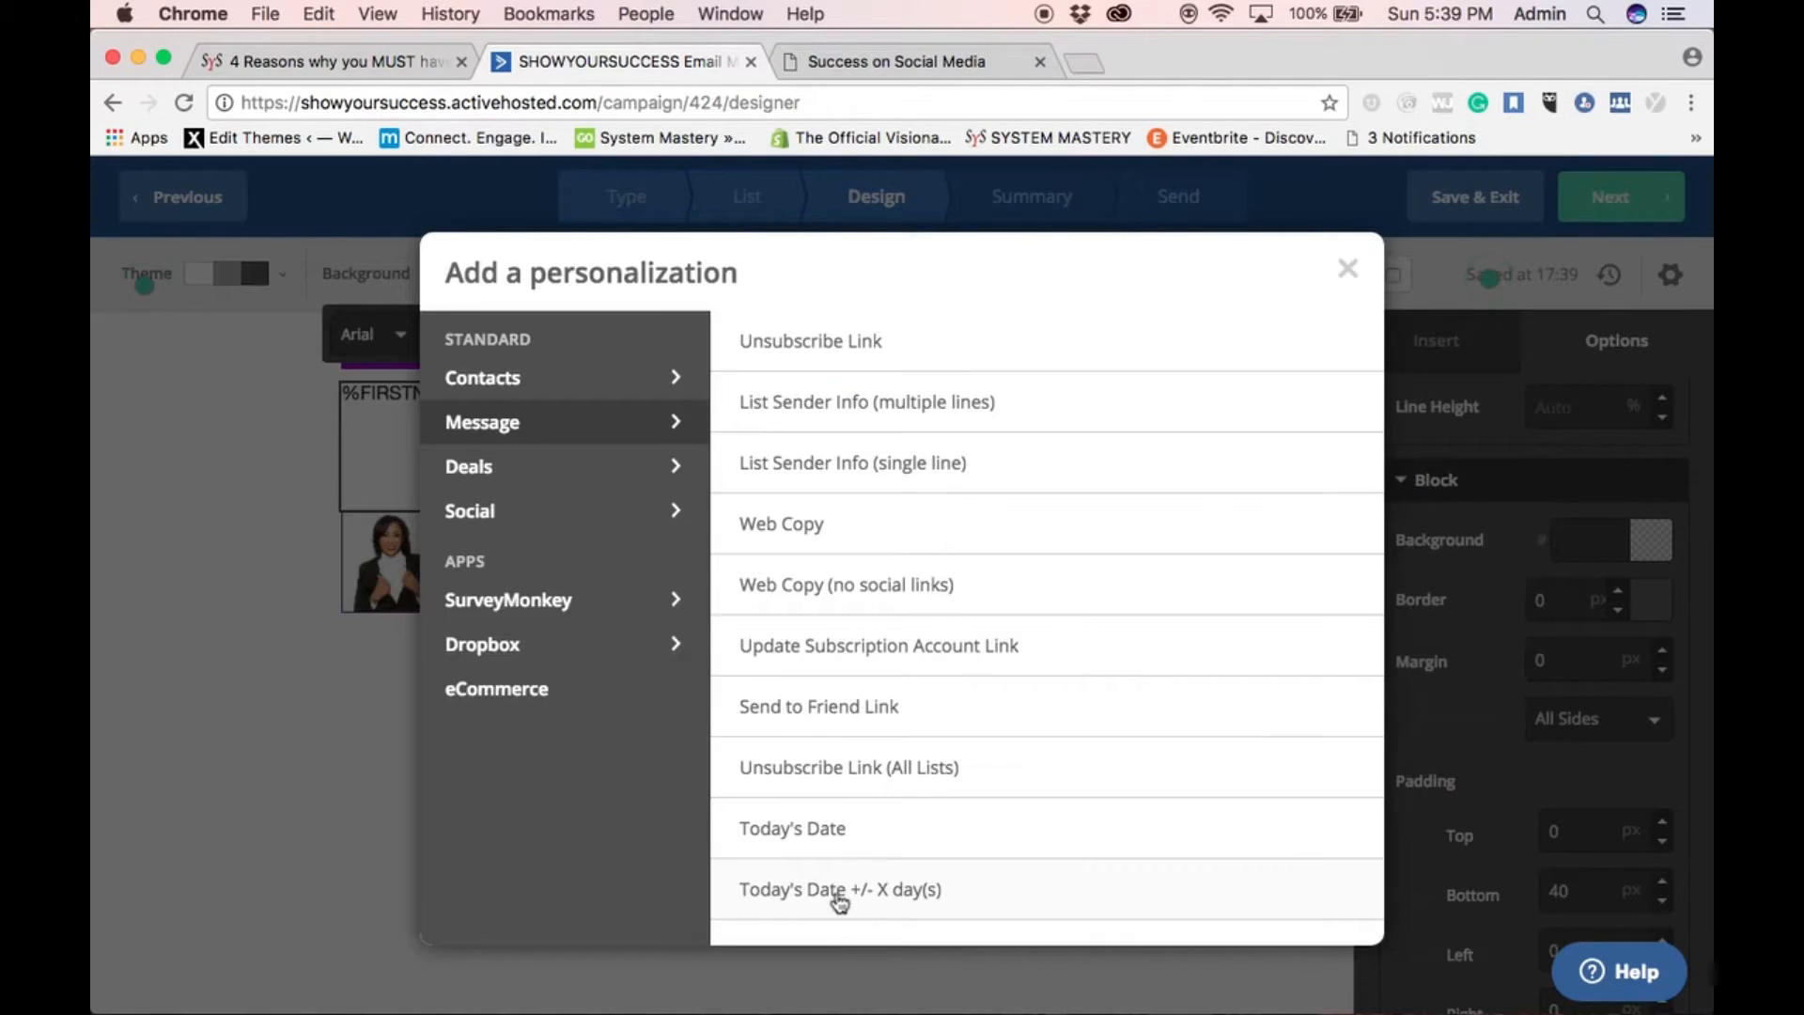
left_click(582, 532)
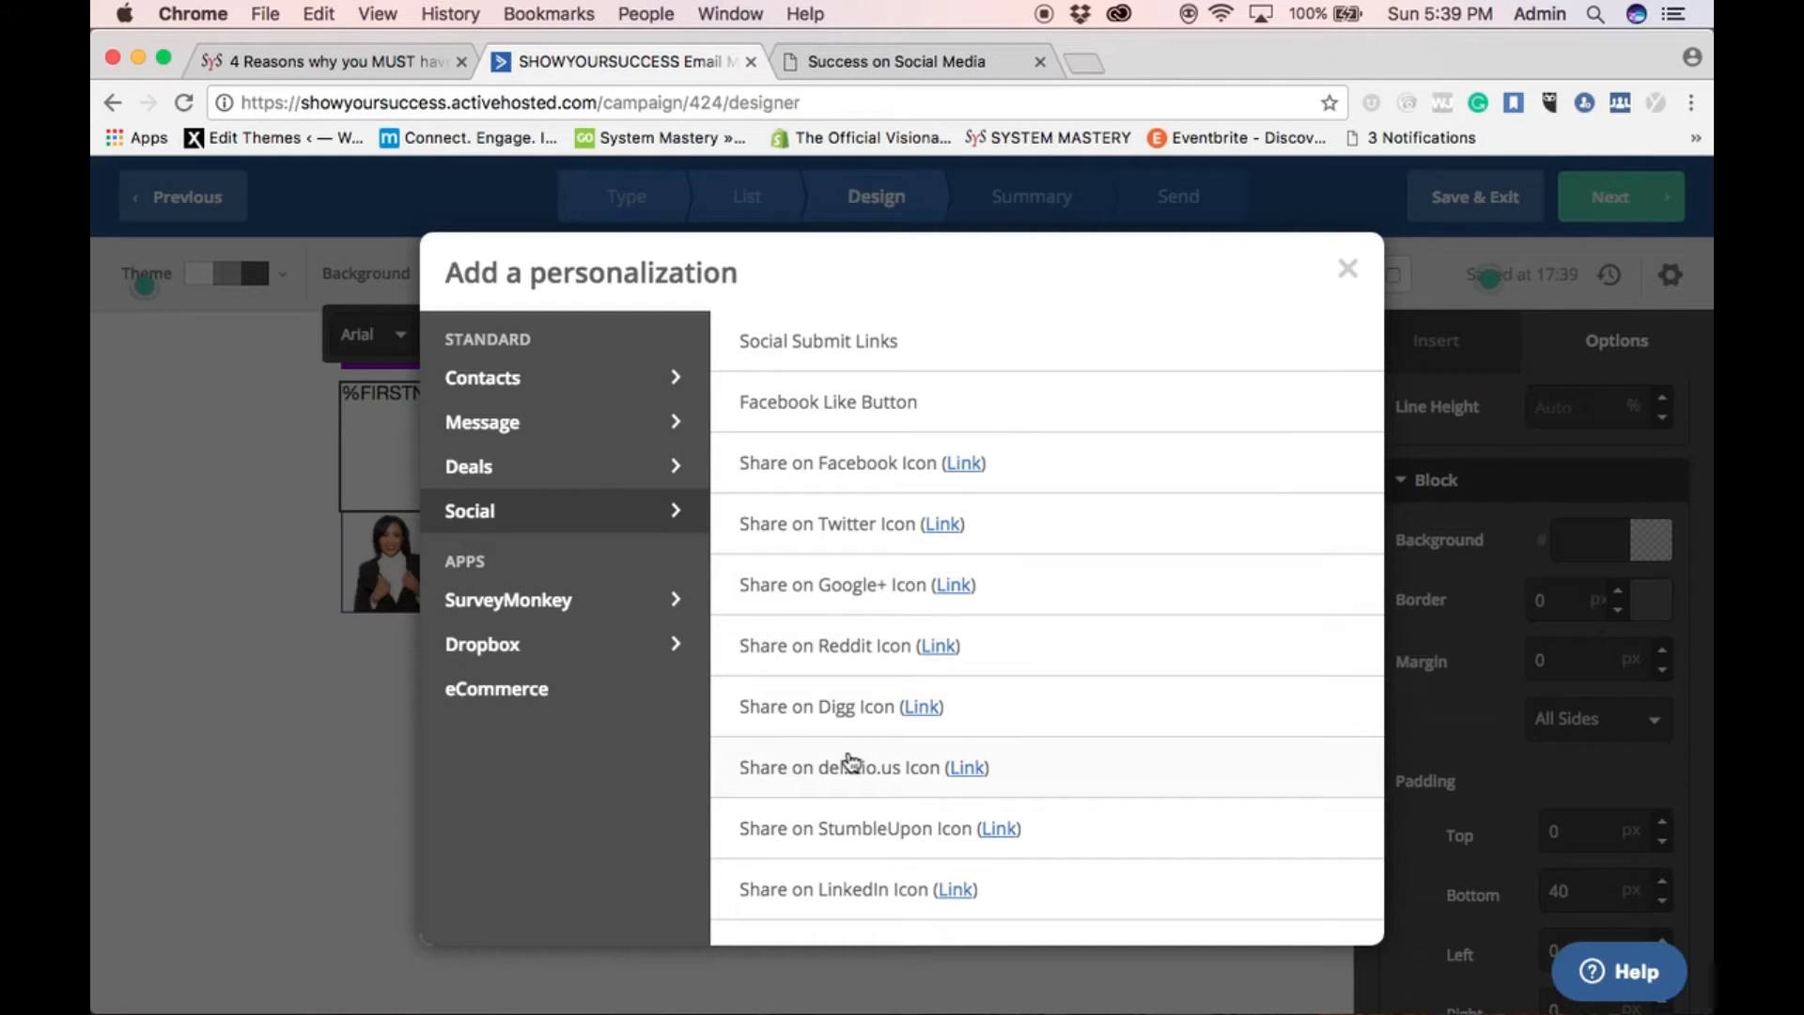
left_click(968, 464)
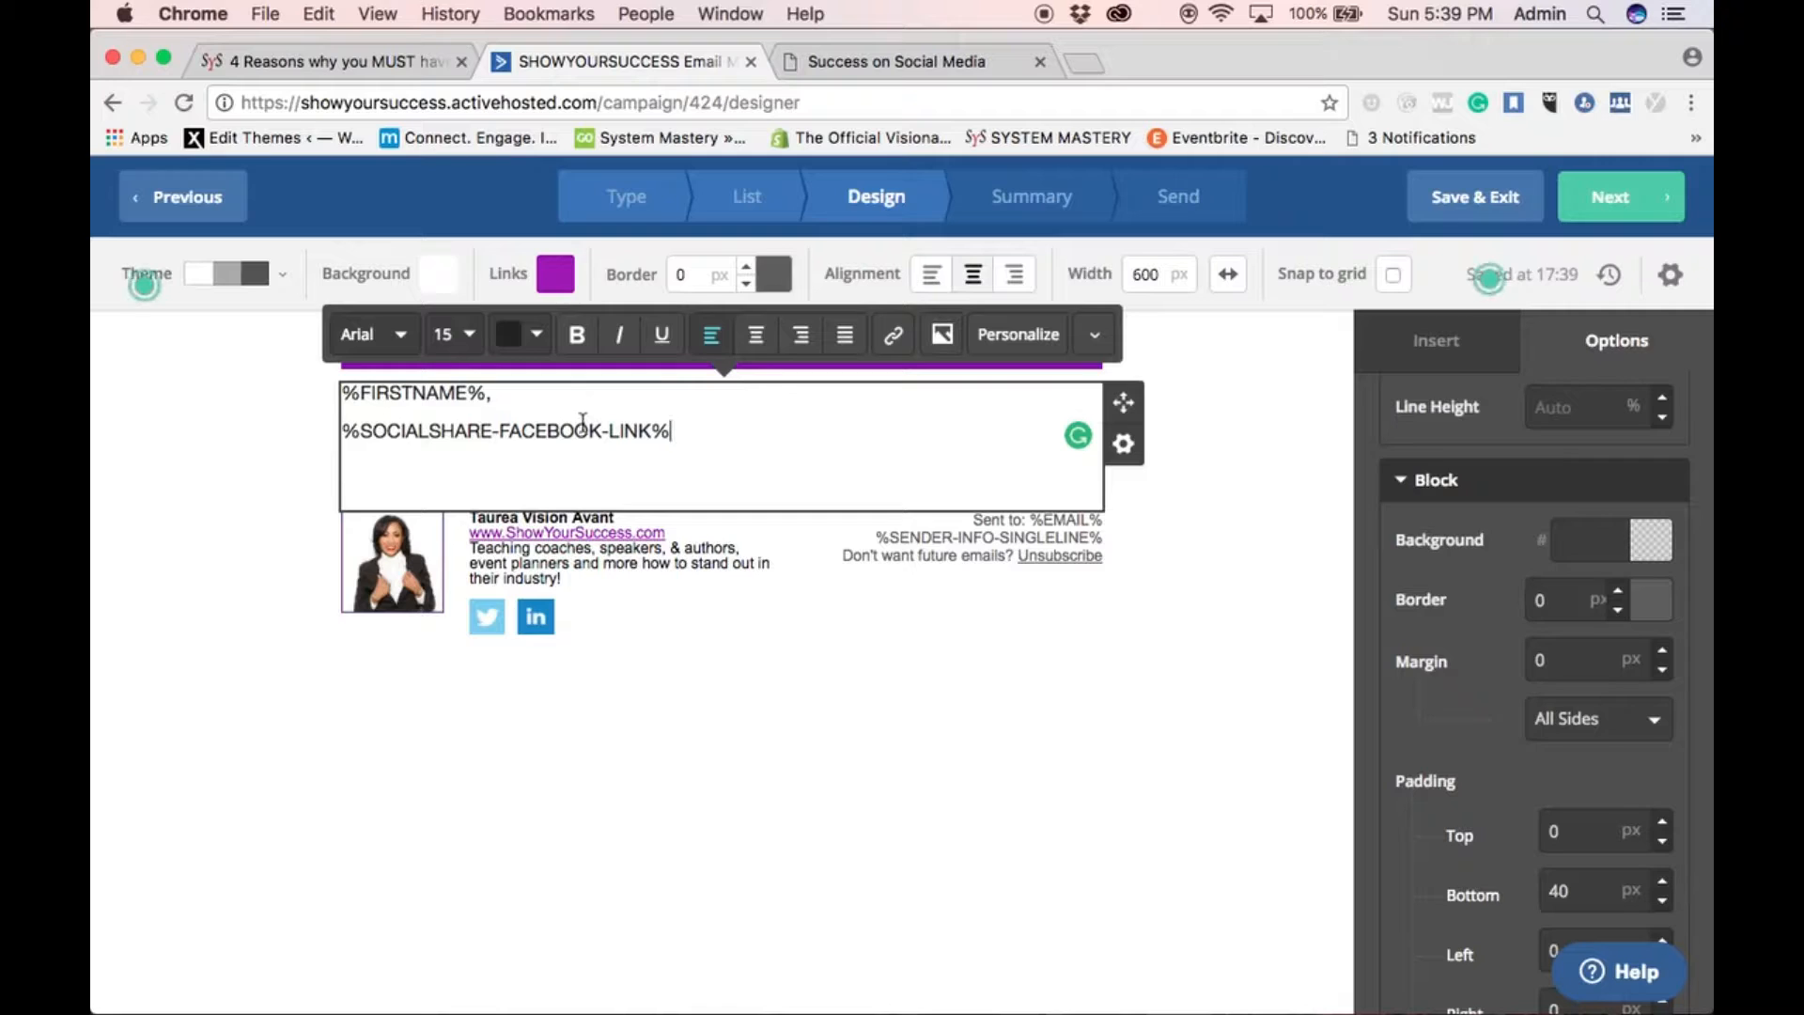
key("Return")
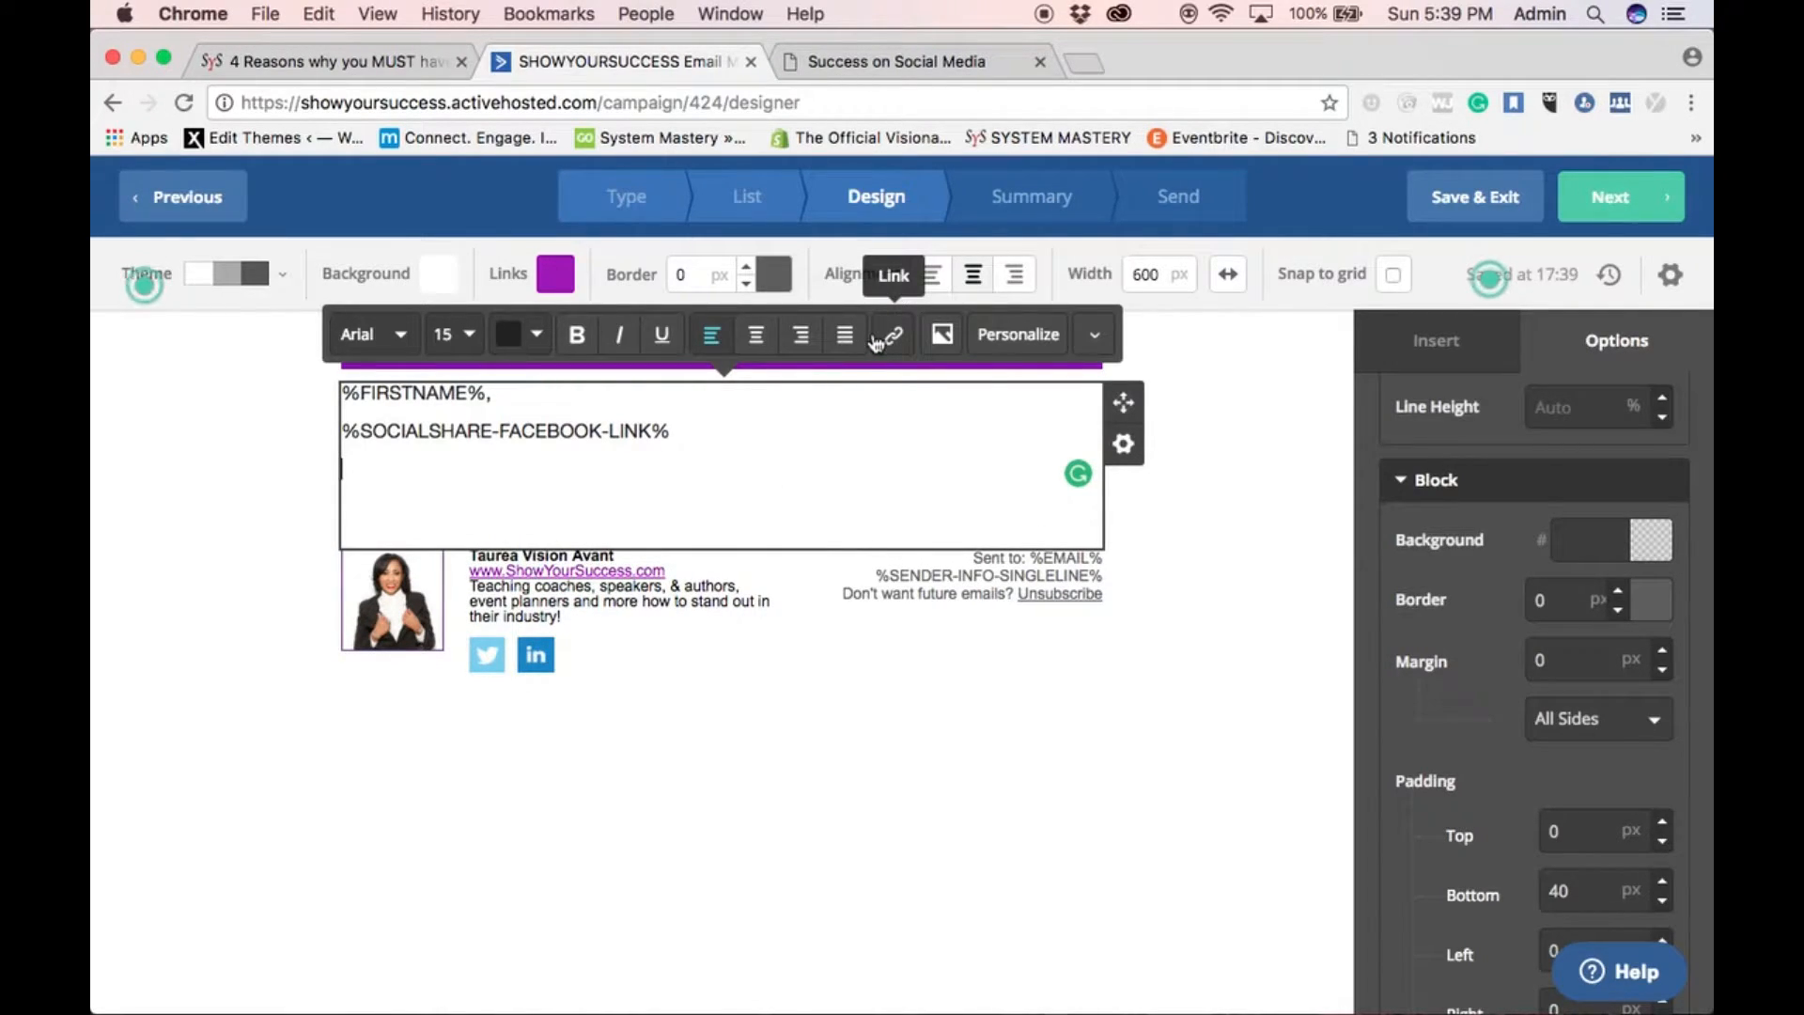
Review the Dropbox and eCommerce personalization options available for the email text without inserting any
left_click(1011, 340)
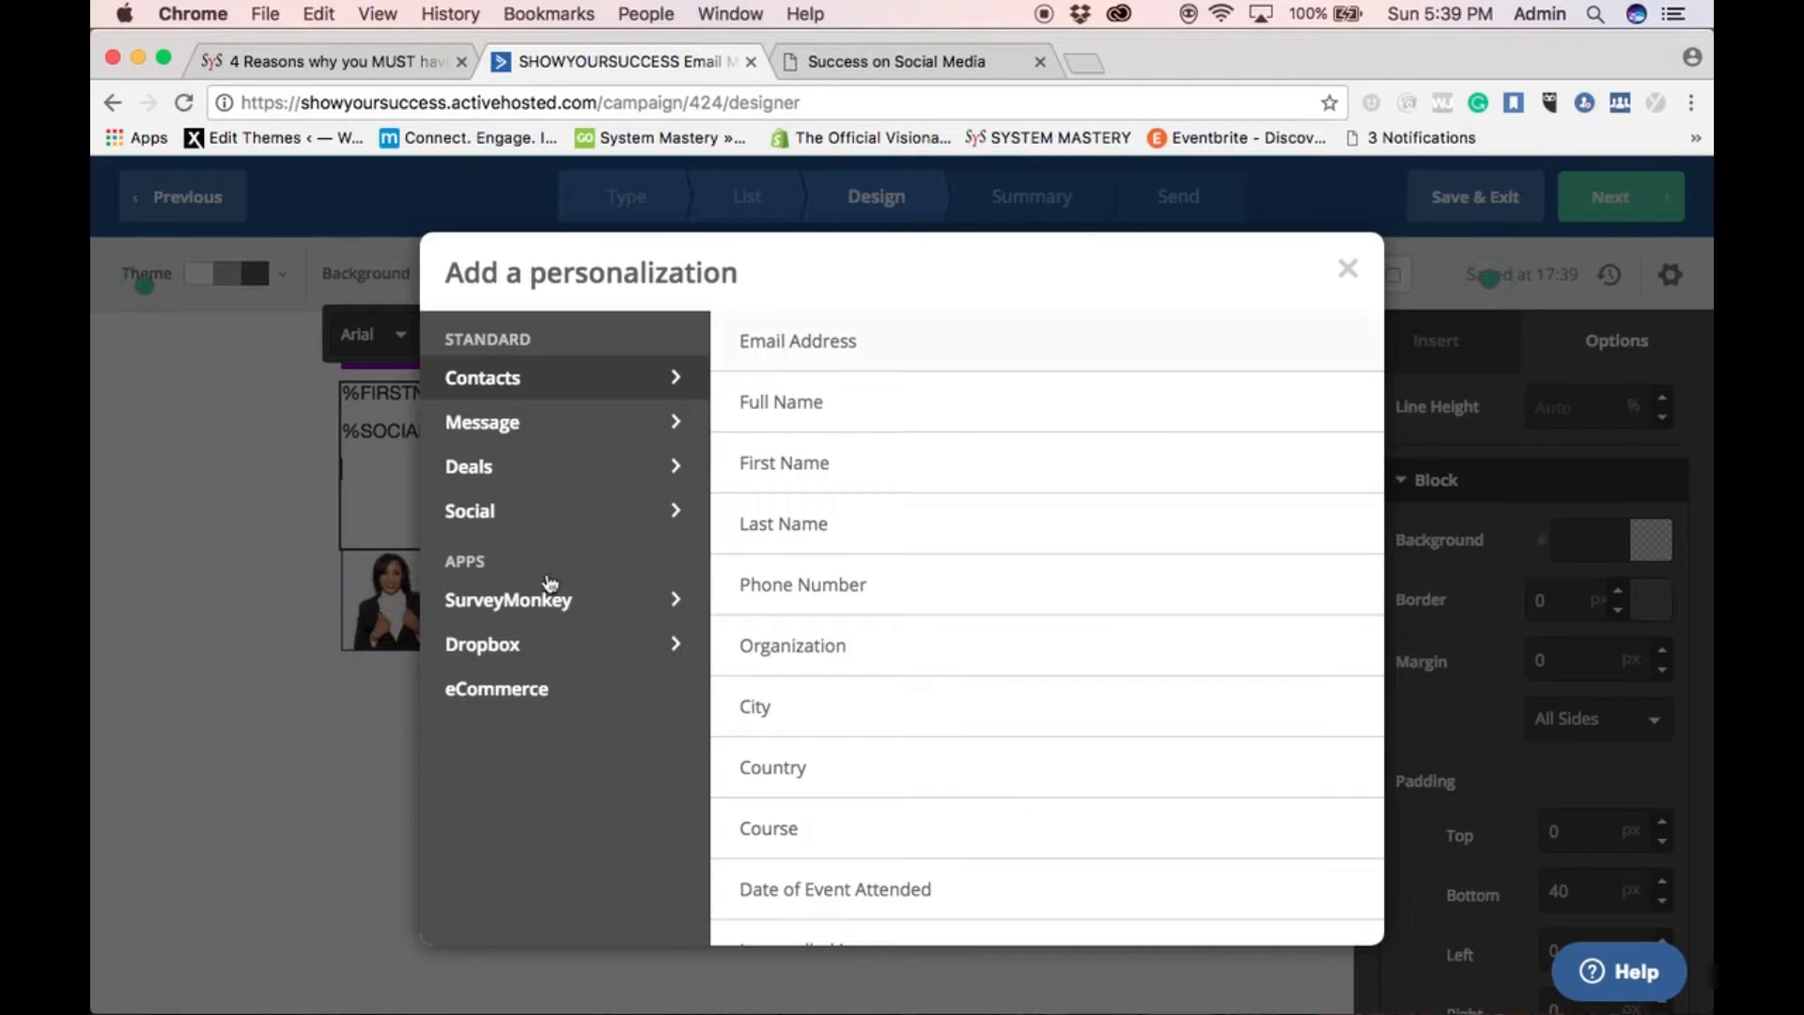
left_click(496, 643)
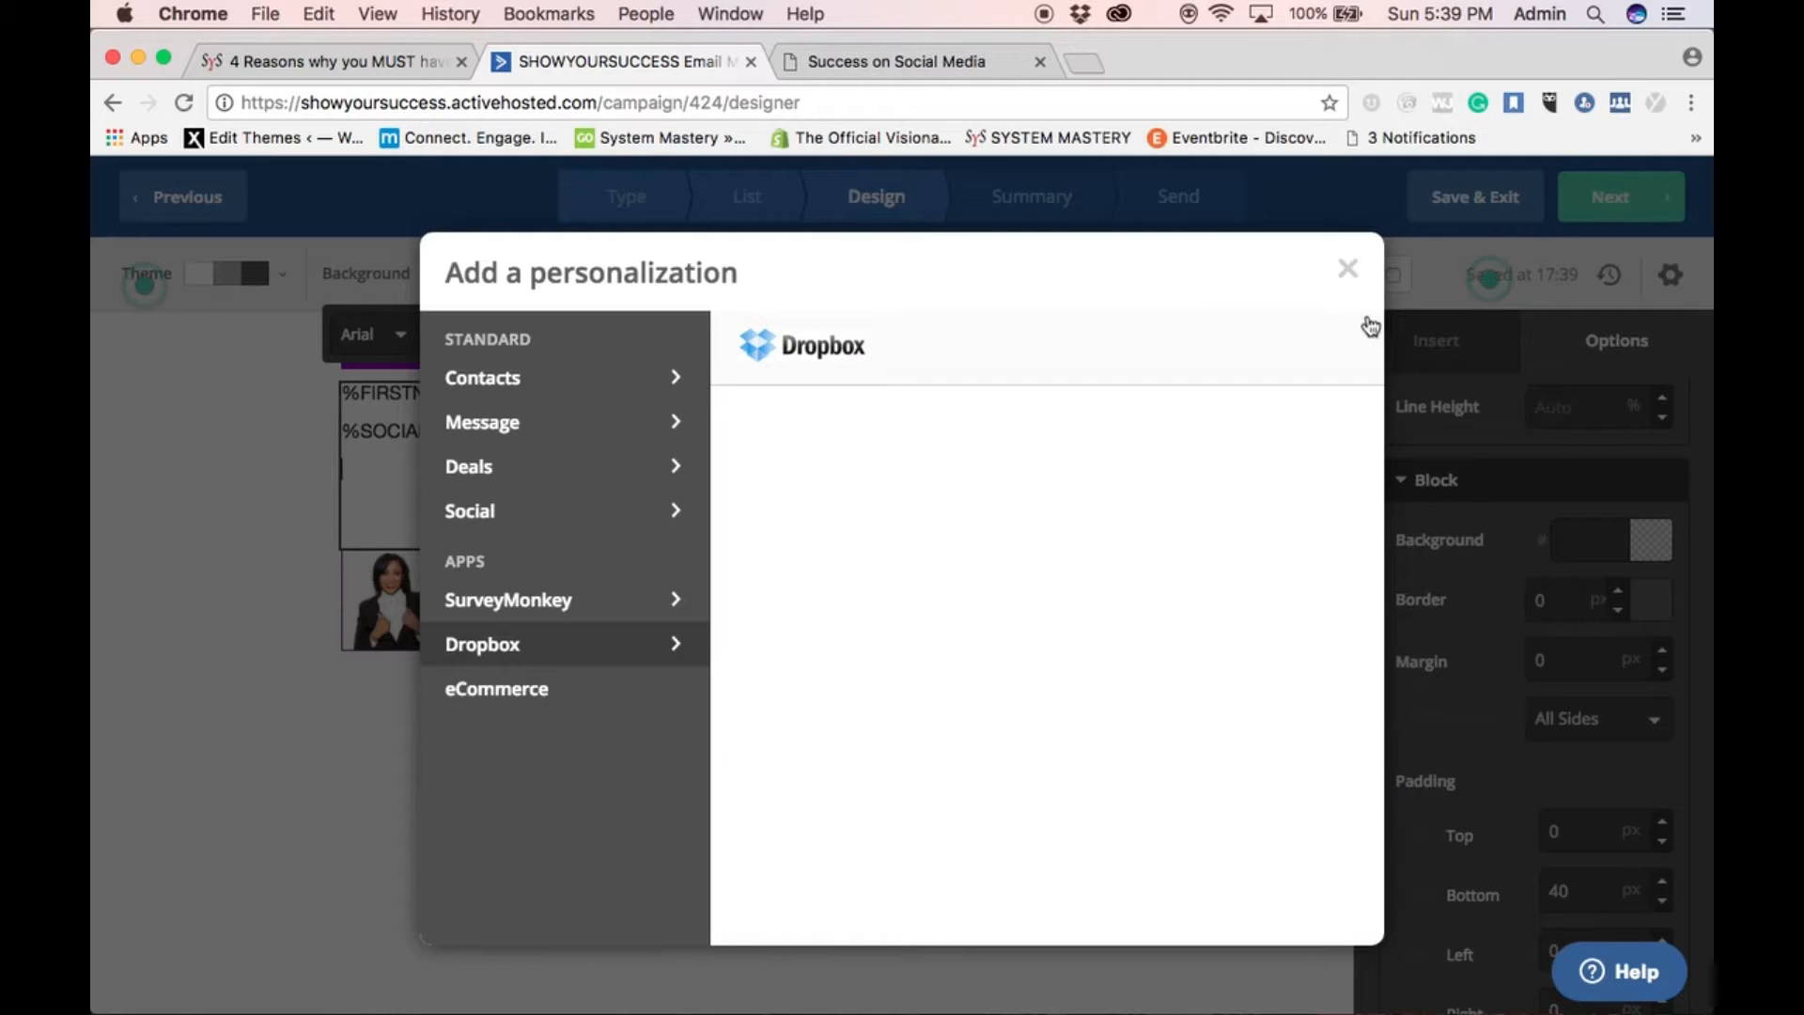
left_click(1349, 274)
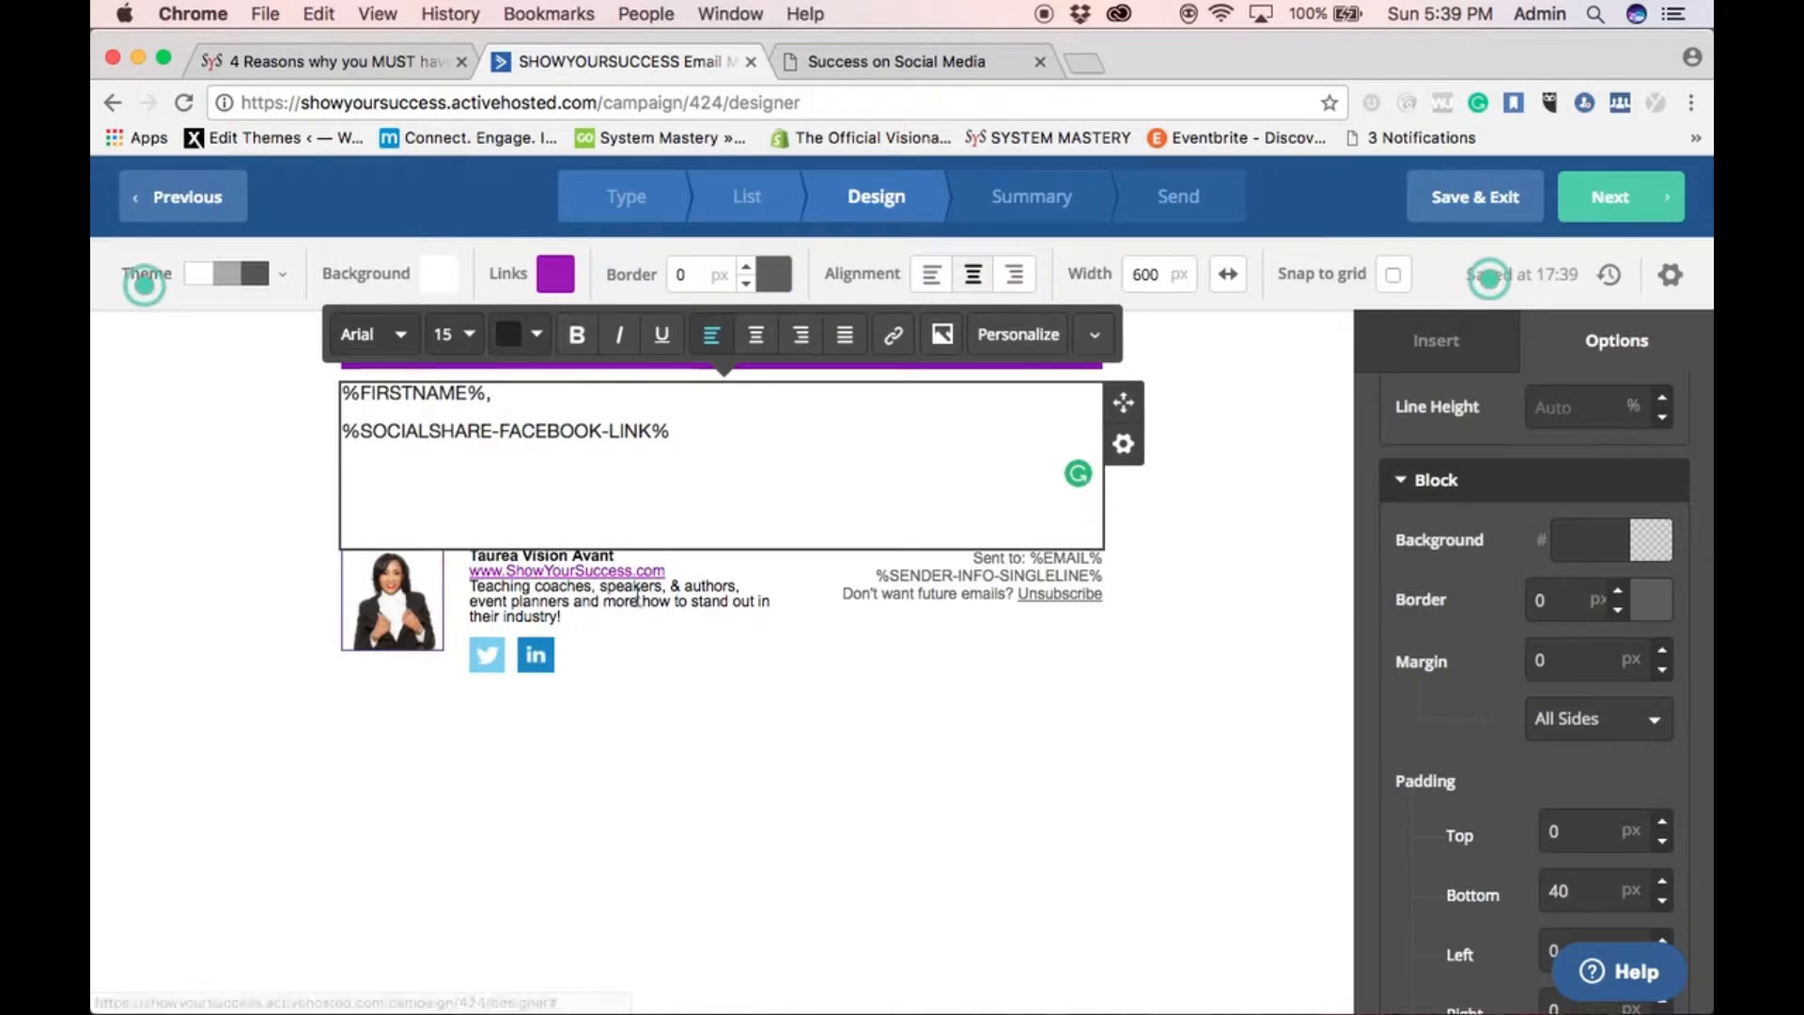
left_click(1033, 336)
left_click(478, 693)
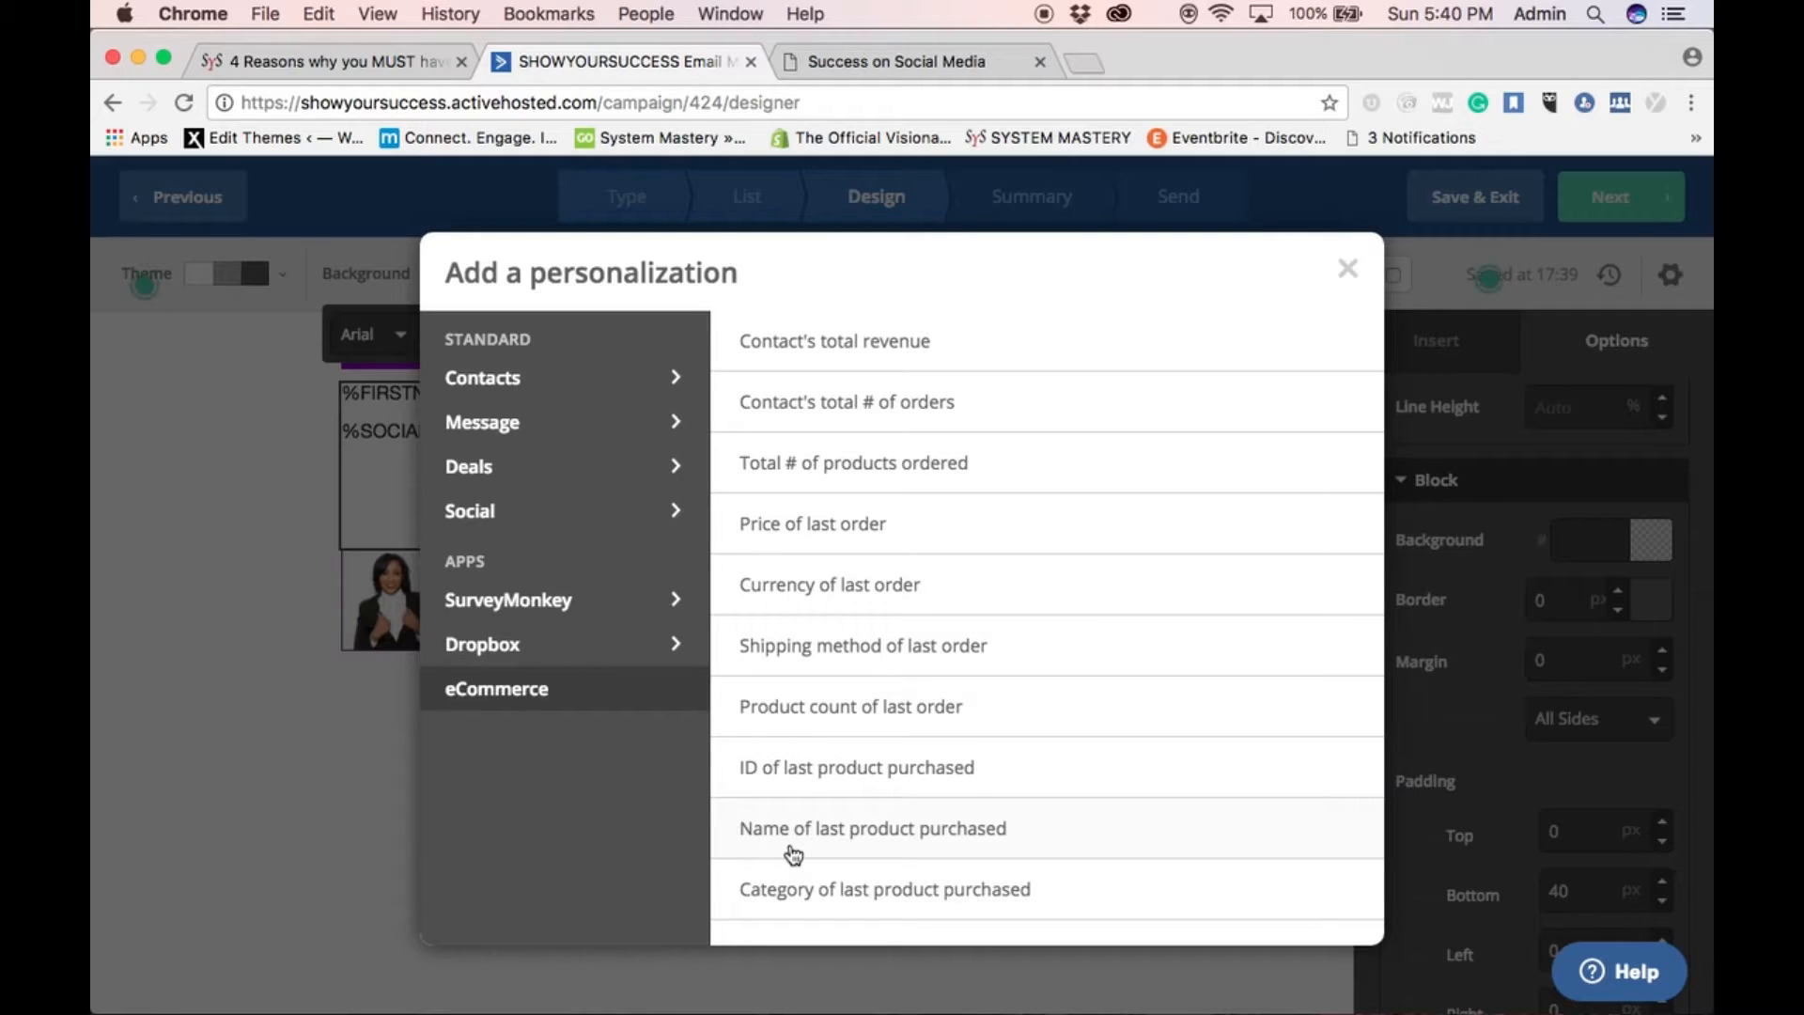
scroll(833, 701, "down", 1)
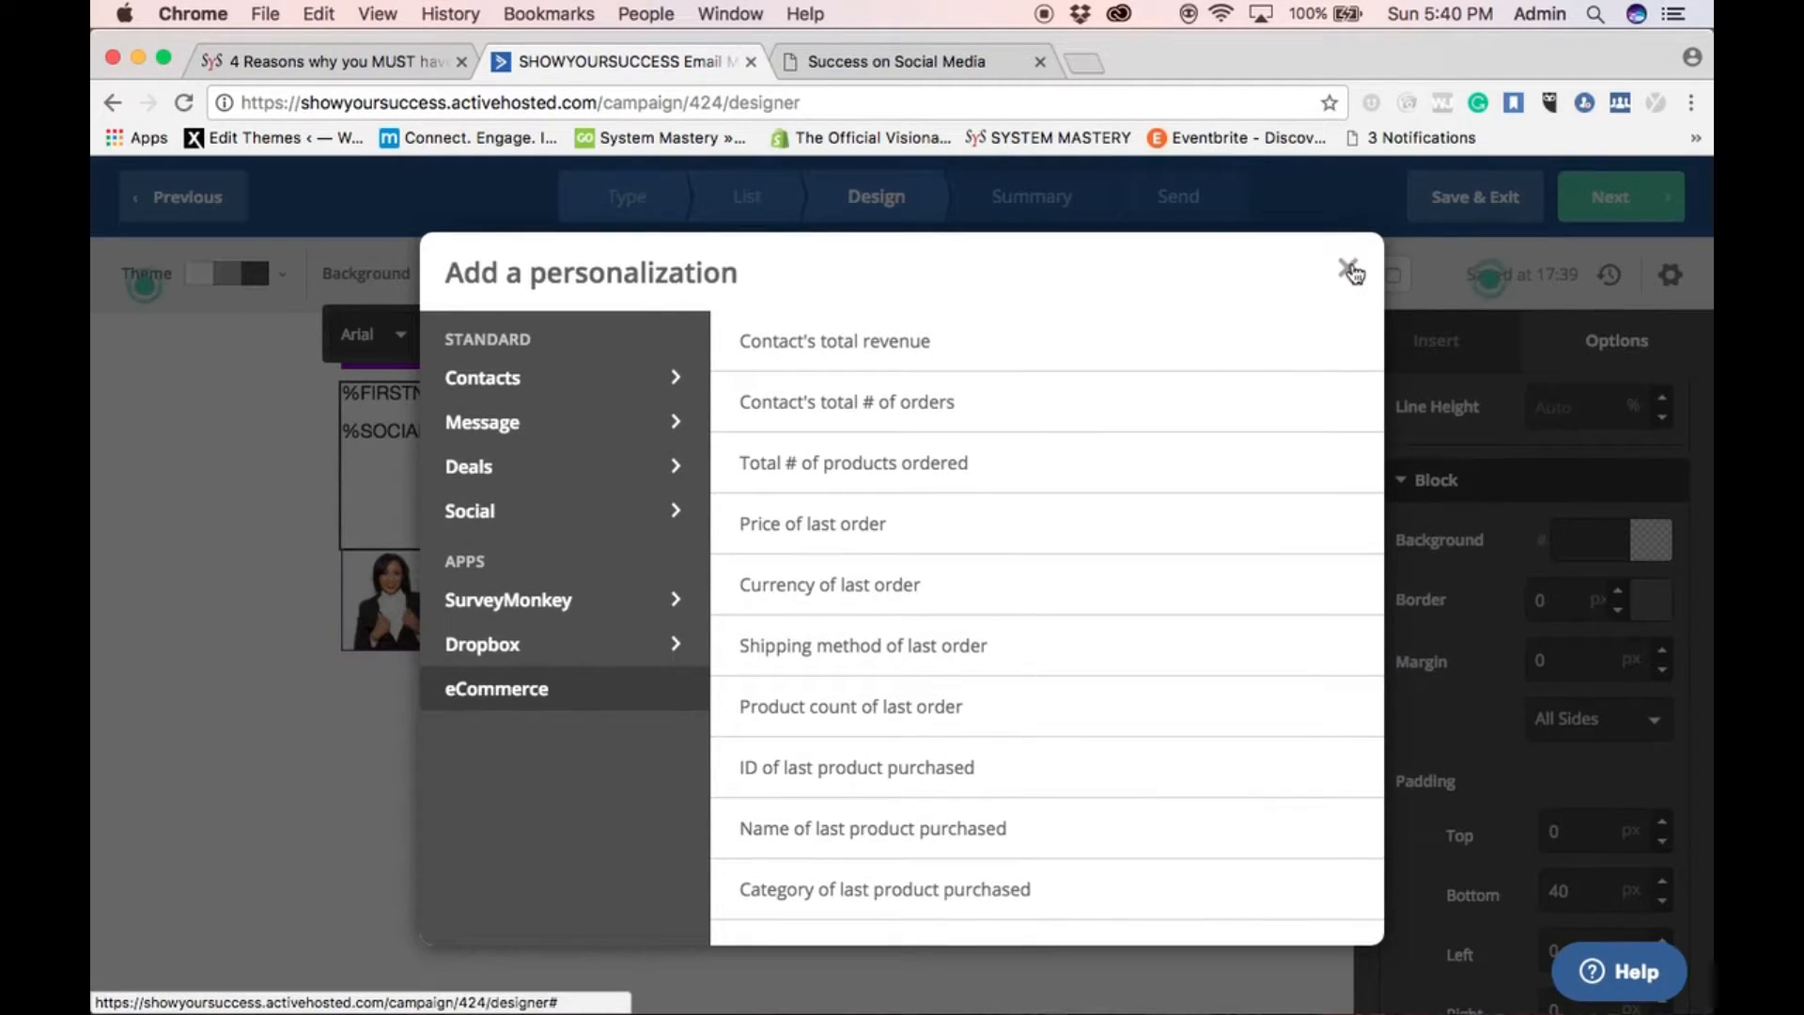
left_click(1349, 272)
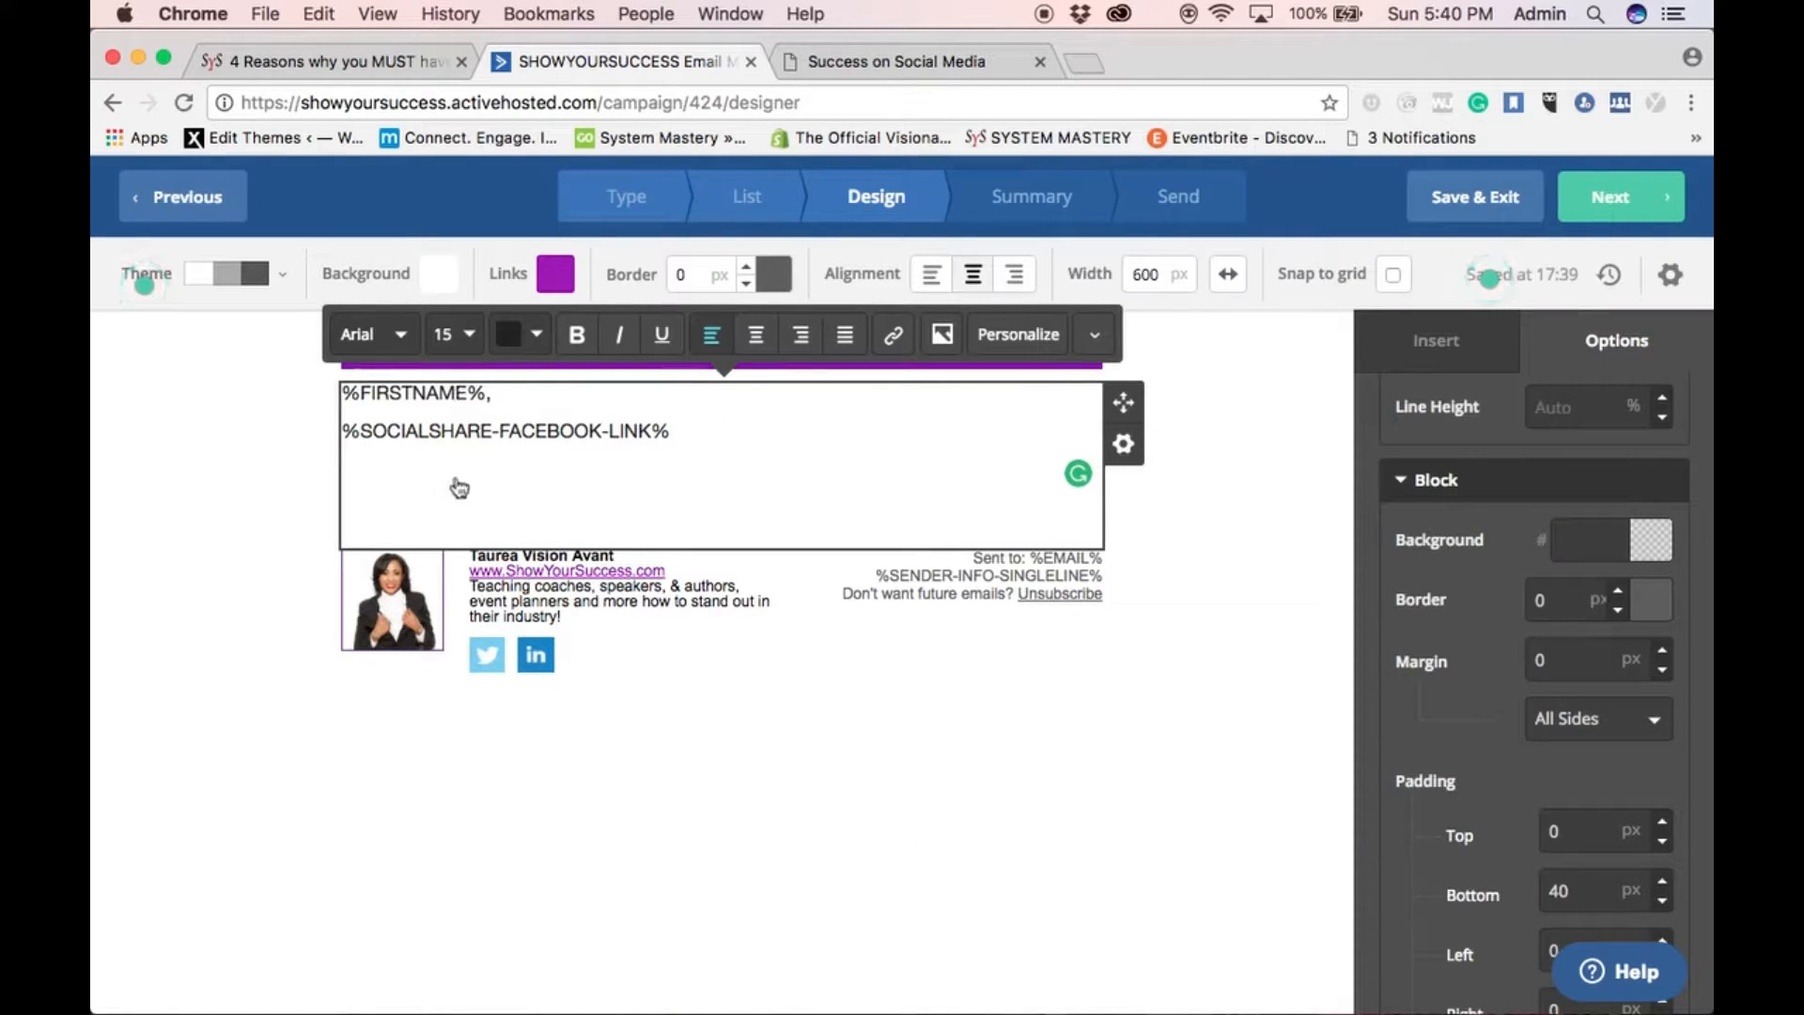
Enter the placeholder text "j;foj;dklj;lkjd;jd;lkj;ldkjlj" on the empty line below the Facebook share link personalization
type("j;foj;dklj;lkjd;jd;lkj;ldkjl")
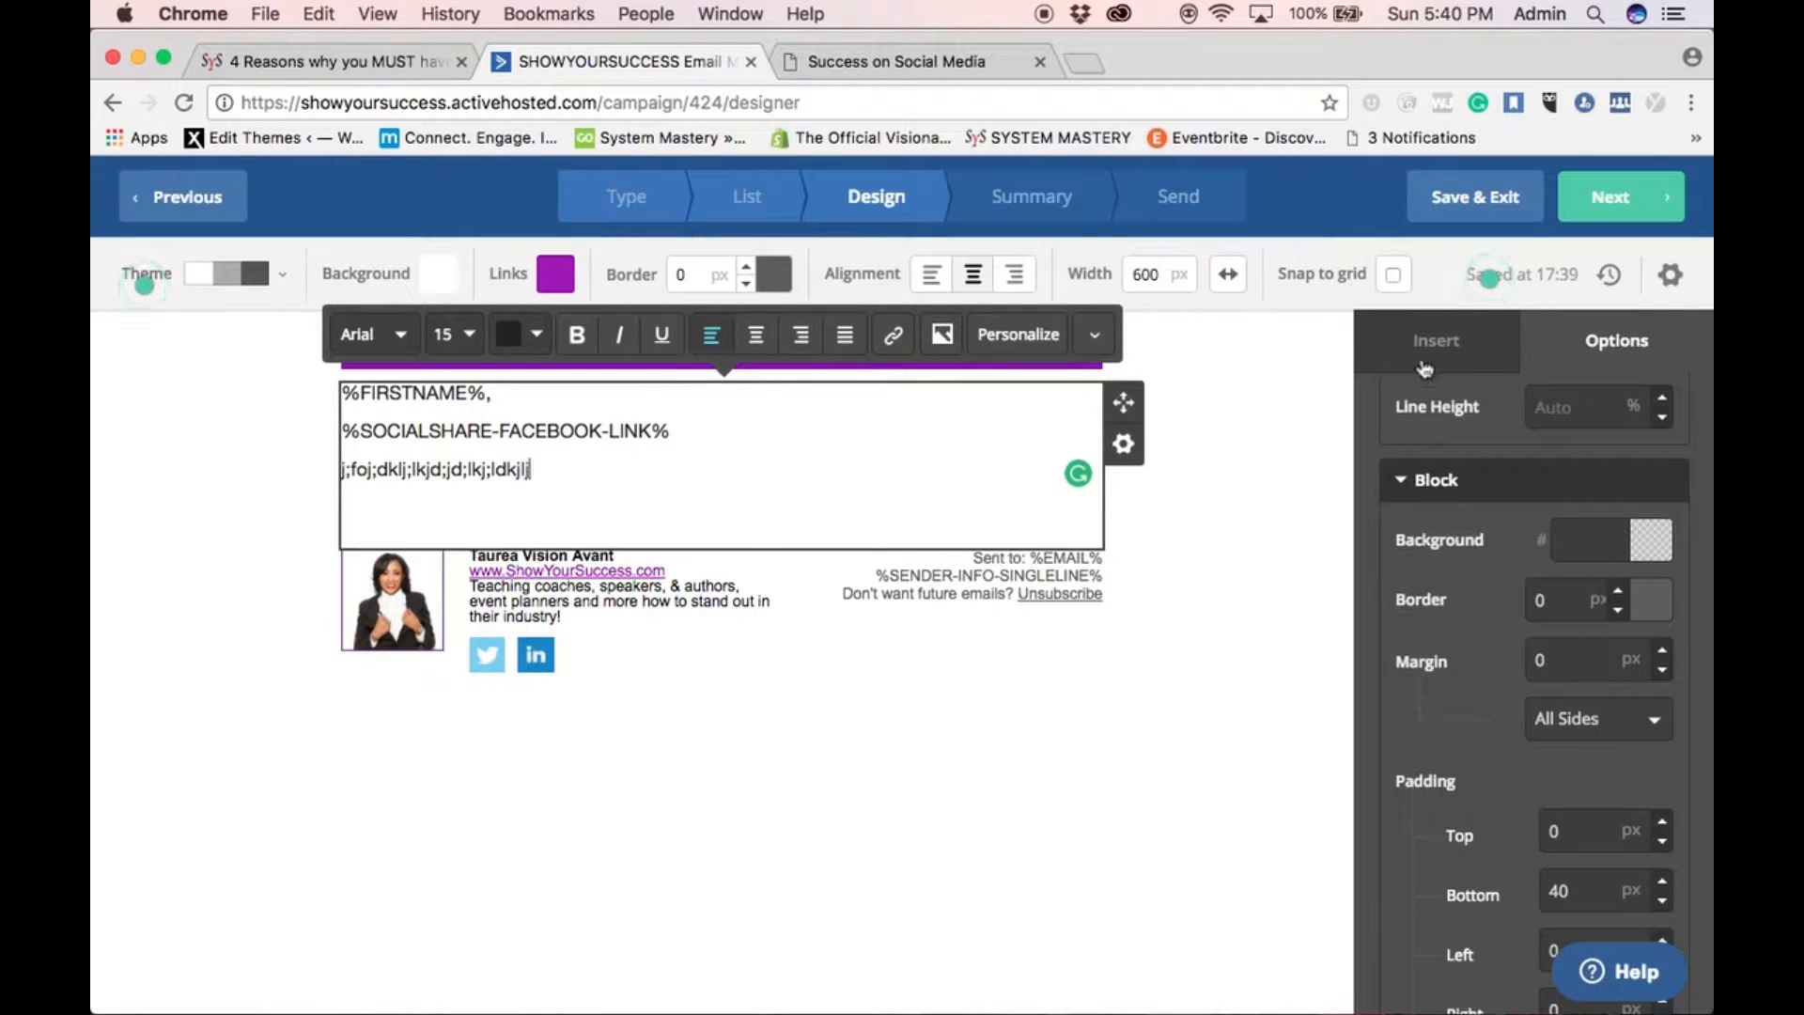
Open the YouTube channel youtube.com/showyousuccess in a new browser tab
left_click(1087, 57)
type("youtbe")
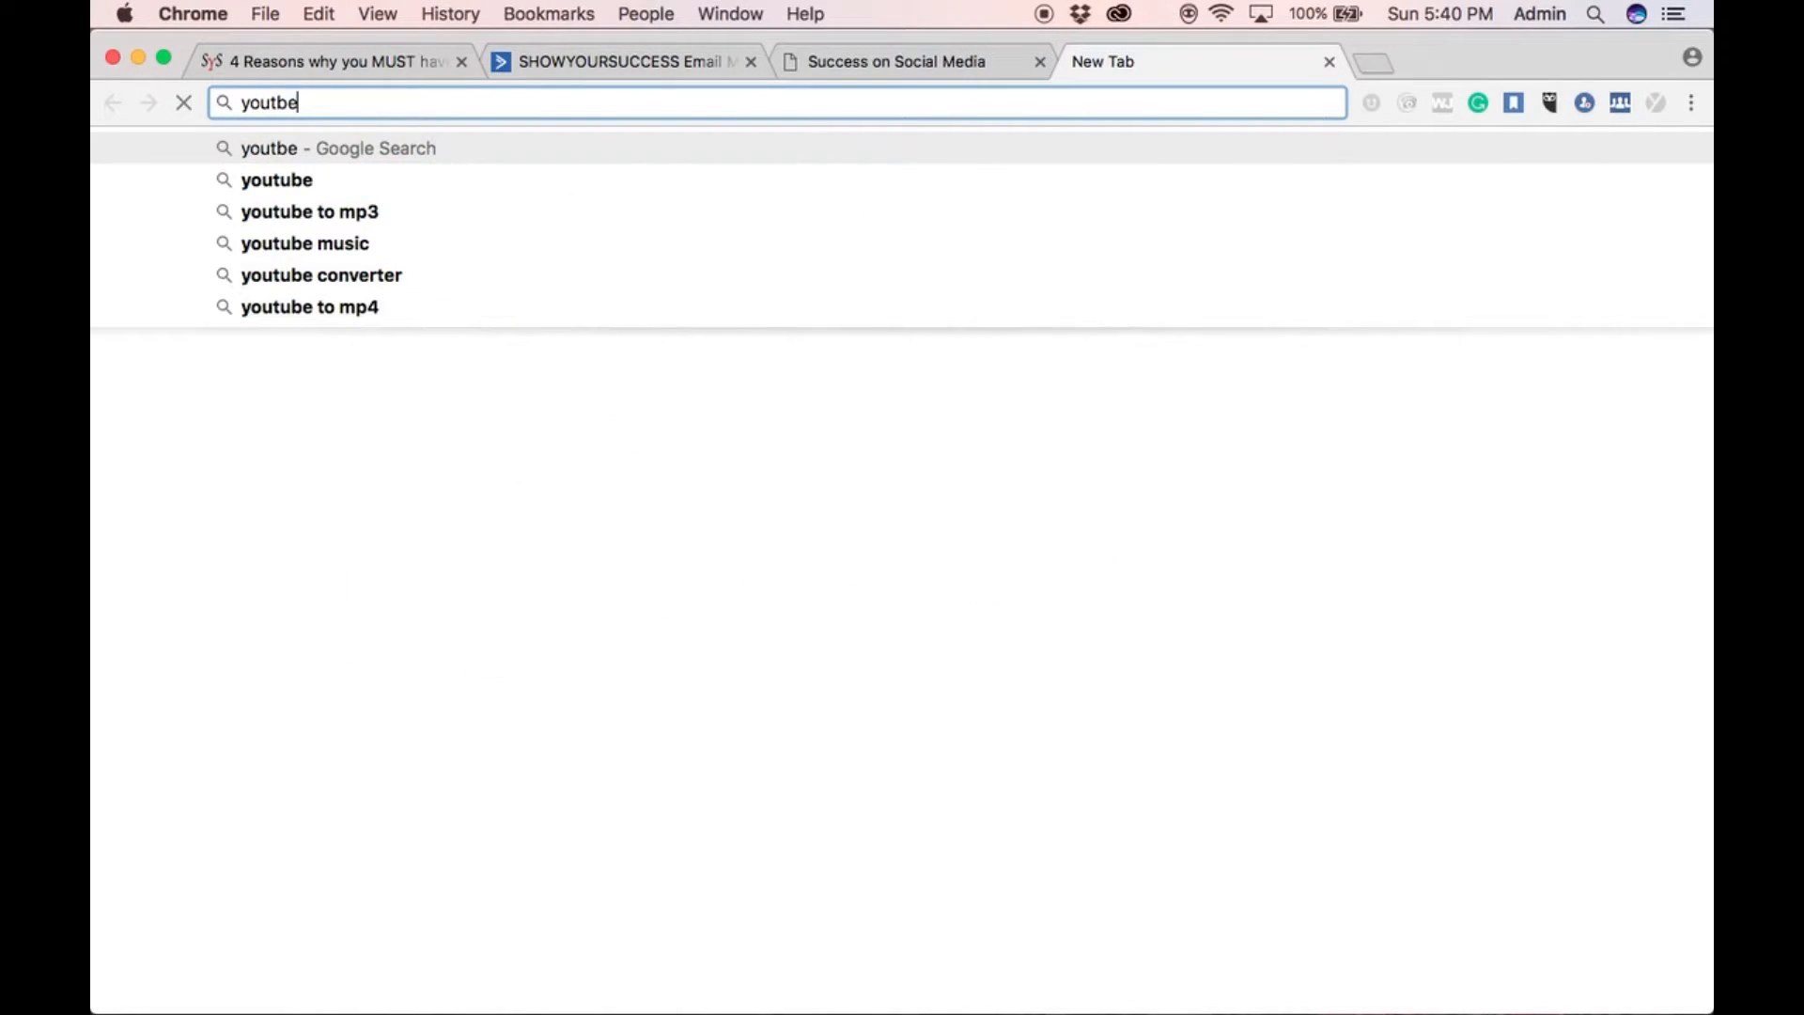
key("BackSpace")
key("BackSpace")
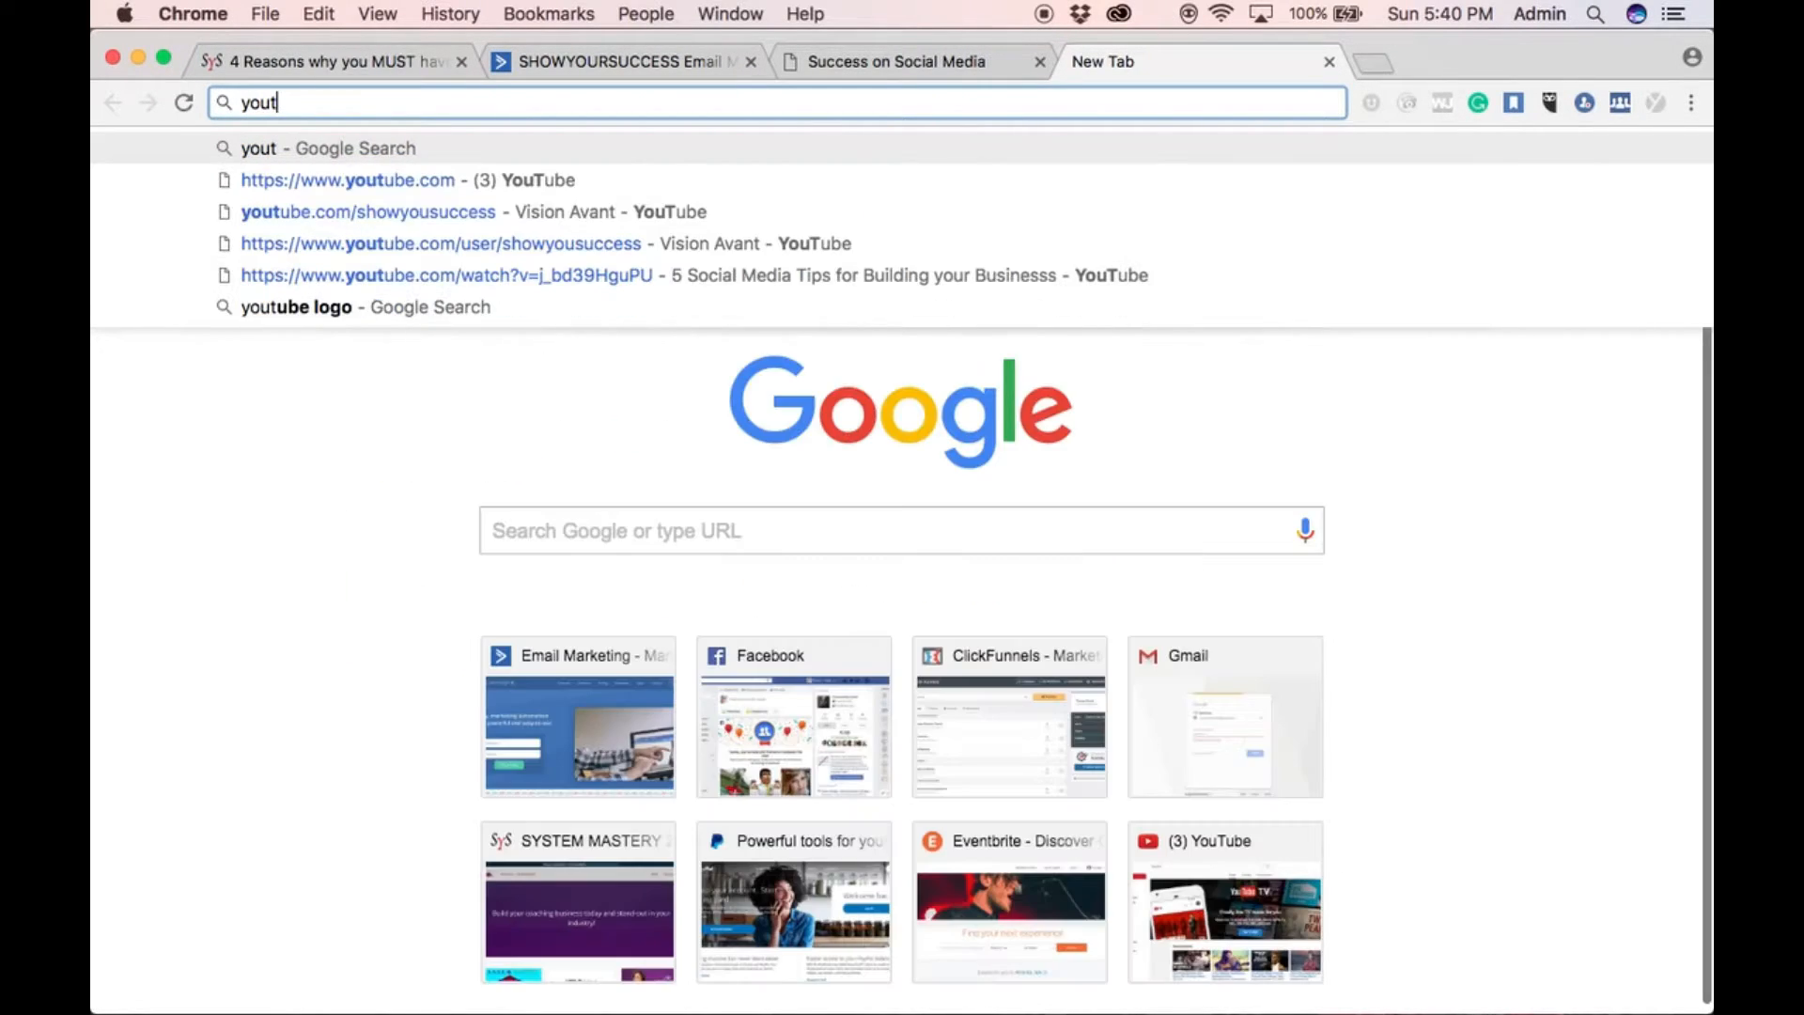
key("Down")
key("Down")
key("Return")
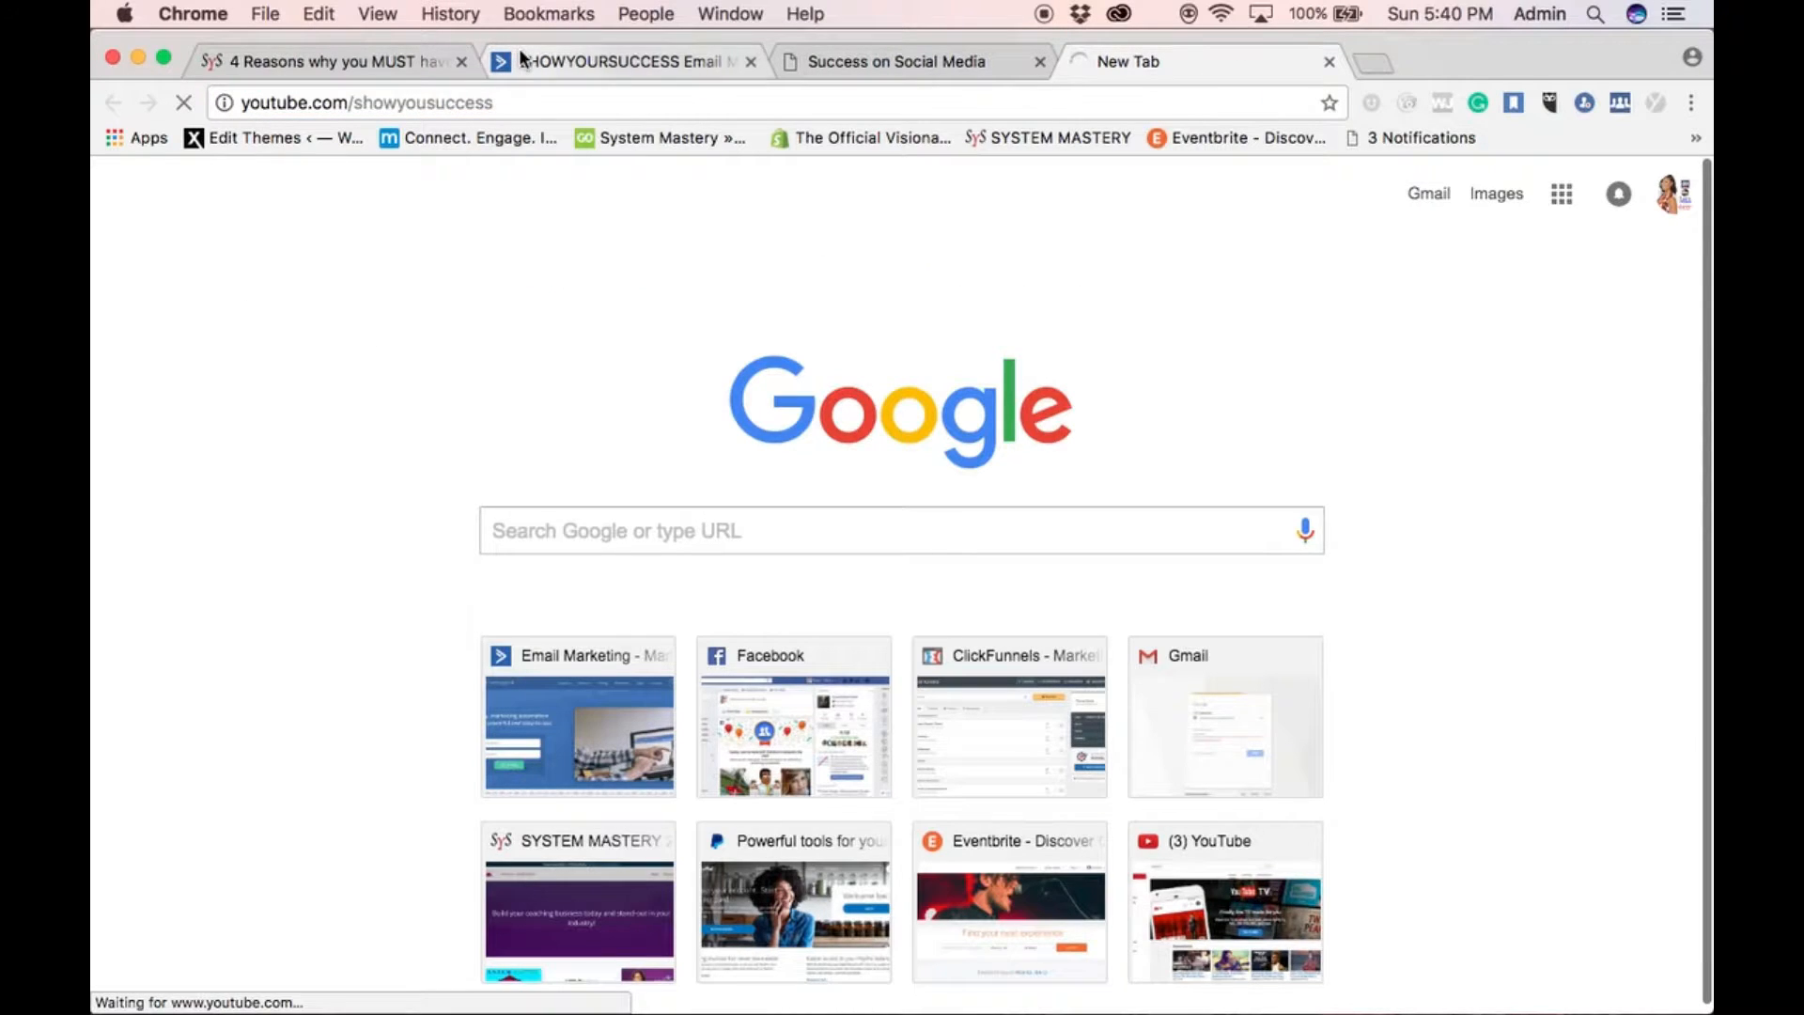
Return to the ActiveCampaign email designer and add a Video block below the body text
left_click(523, 61)
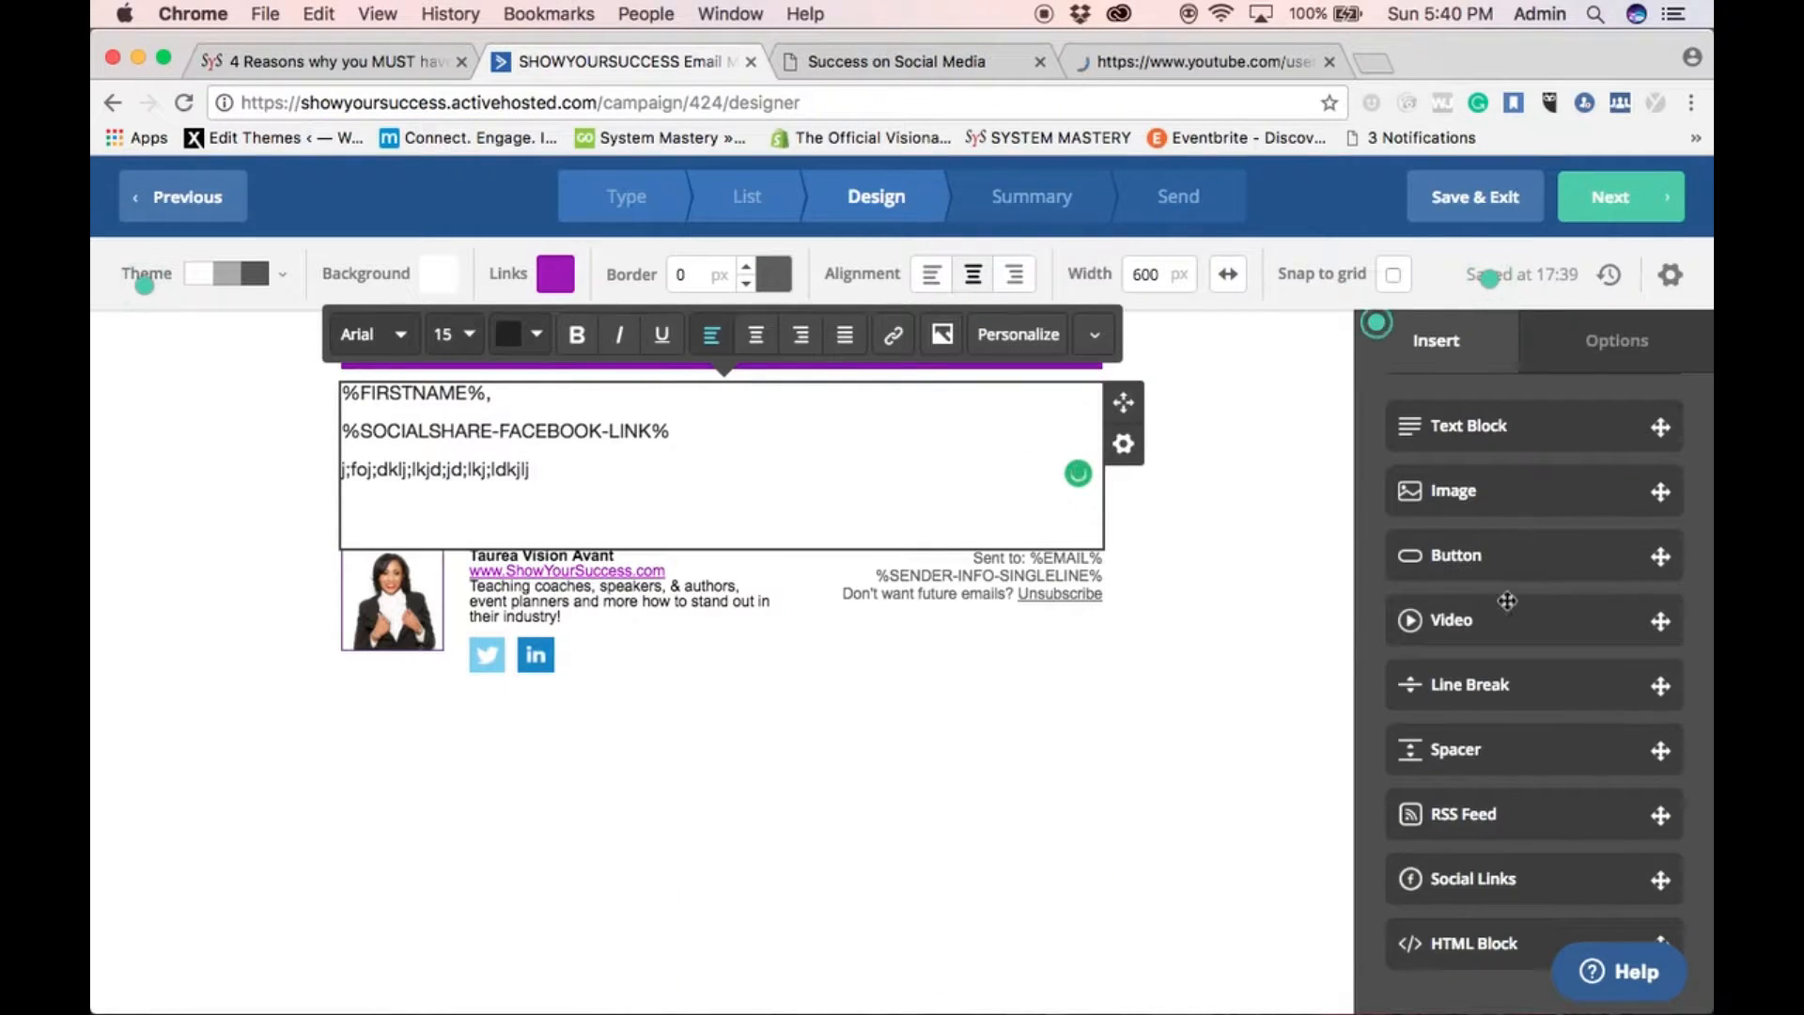
mouse_move(1507, 623)
left_mouse_down()
mouse_move(846, 467)
mouse_move(755, 526)
left_mouse_up()
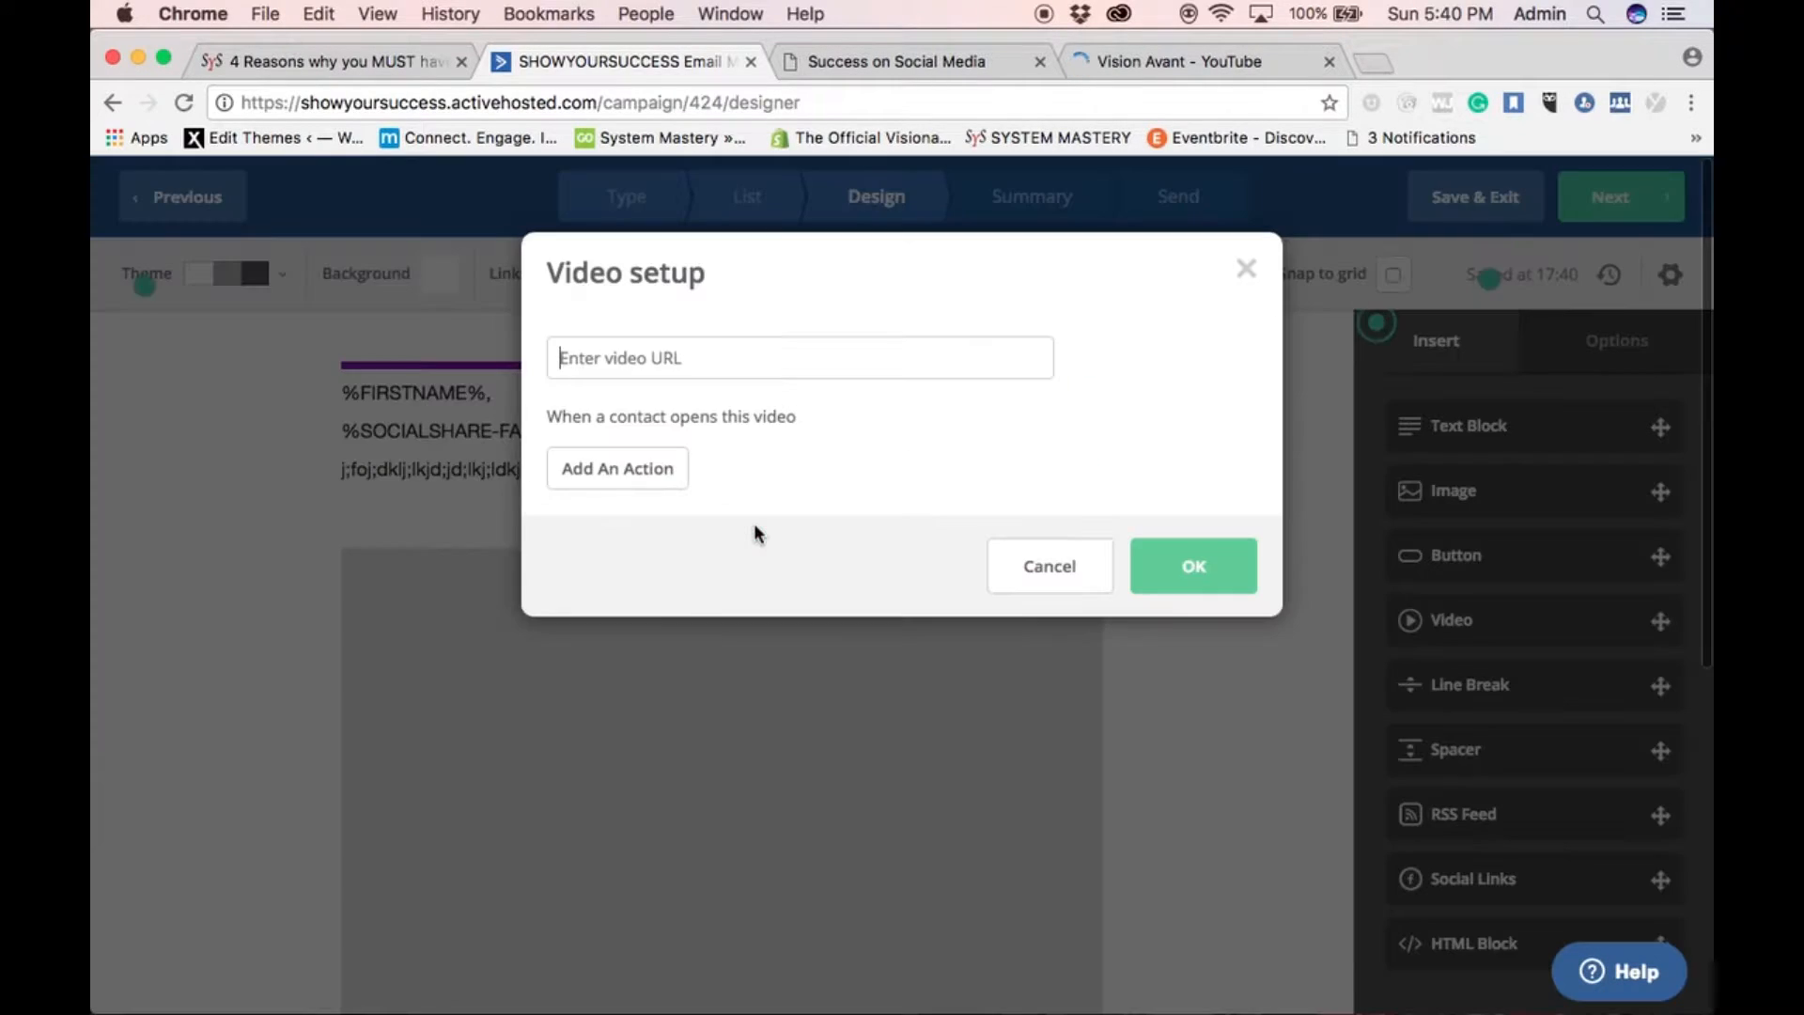
On the YouTube channel, open the video "5 Social Media Tips for Building your Businesss", pause it and copy its share link
left_click(1250, 61)
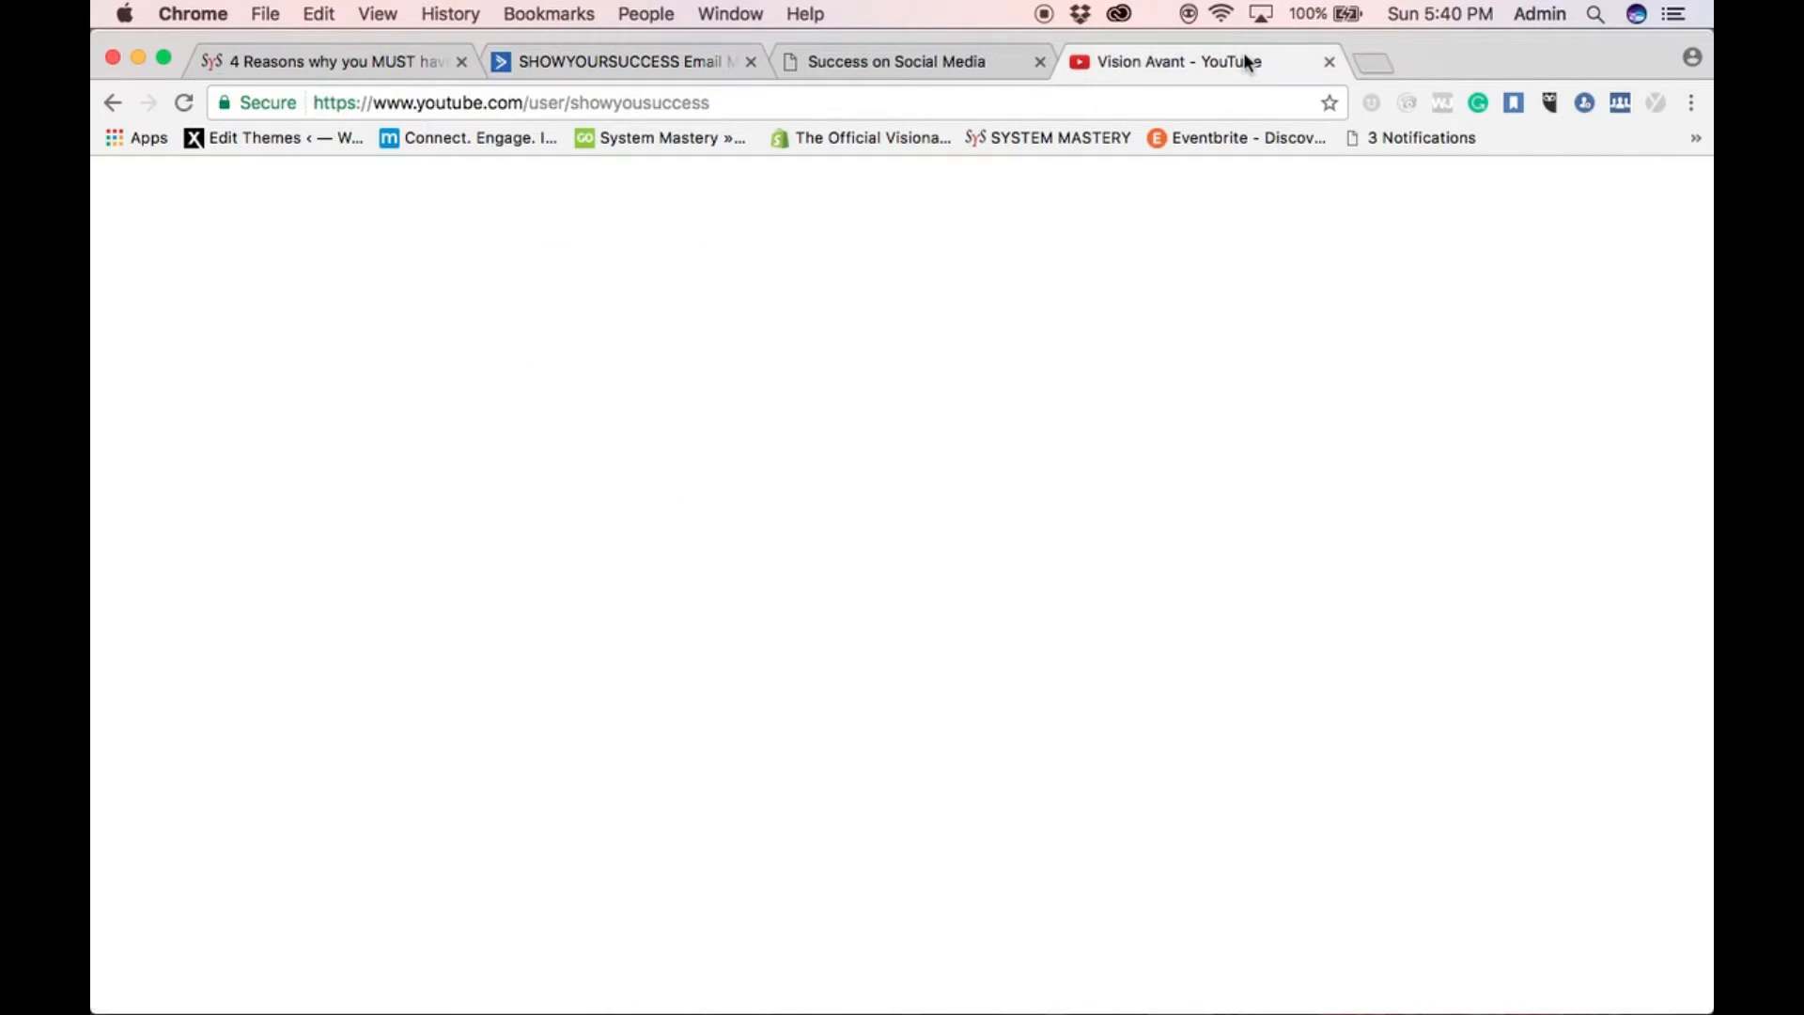
scroll(780, 842, "down", 2)
scroll(780, 842, "down", 2)
left_click(780, 696)
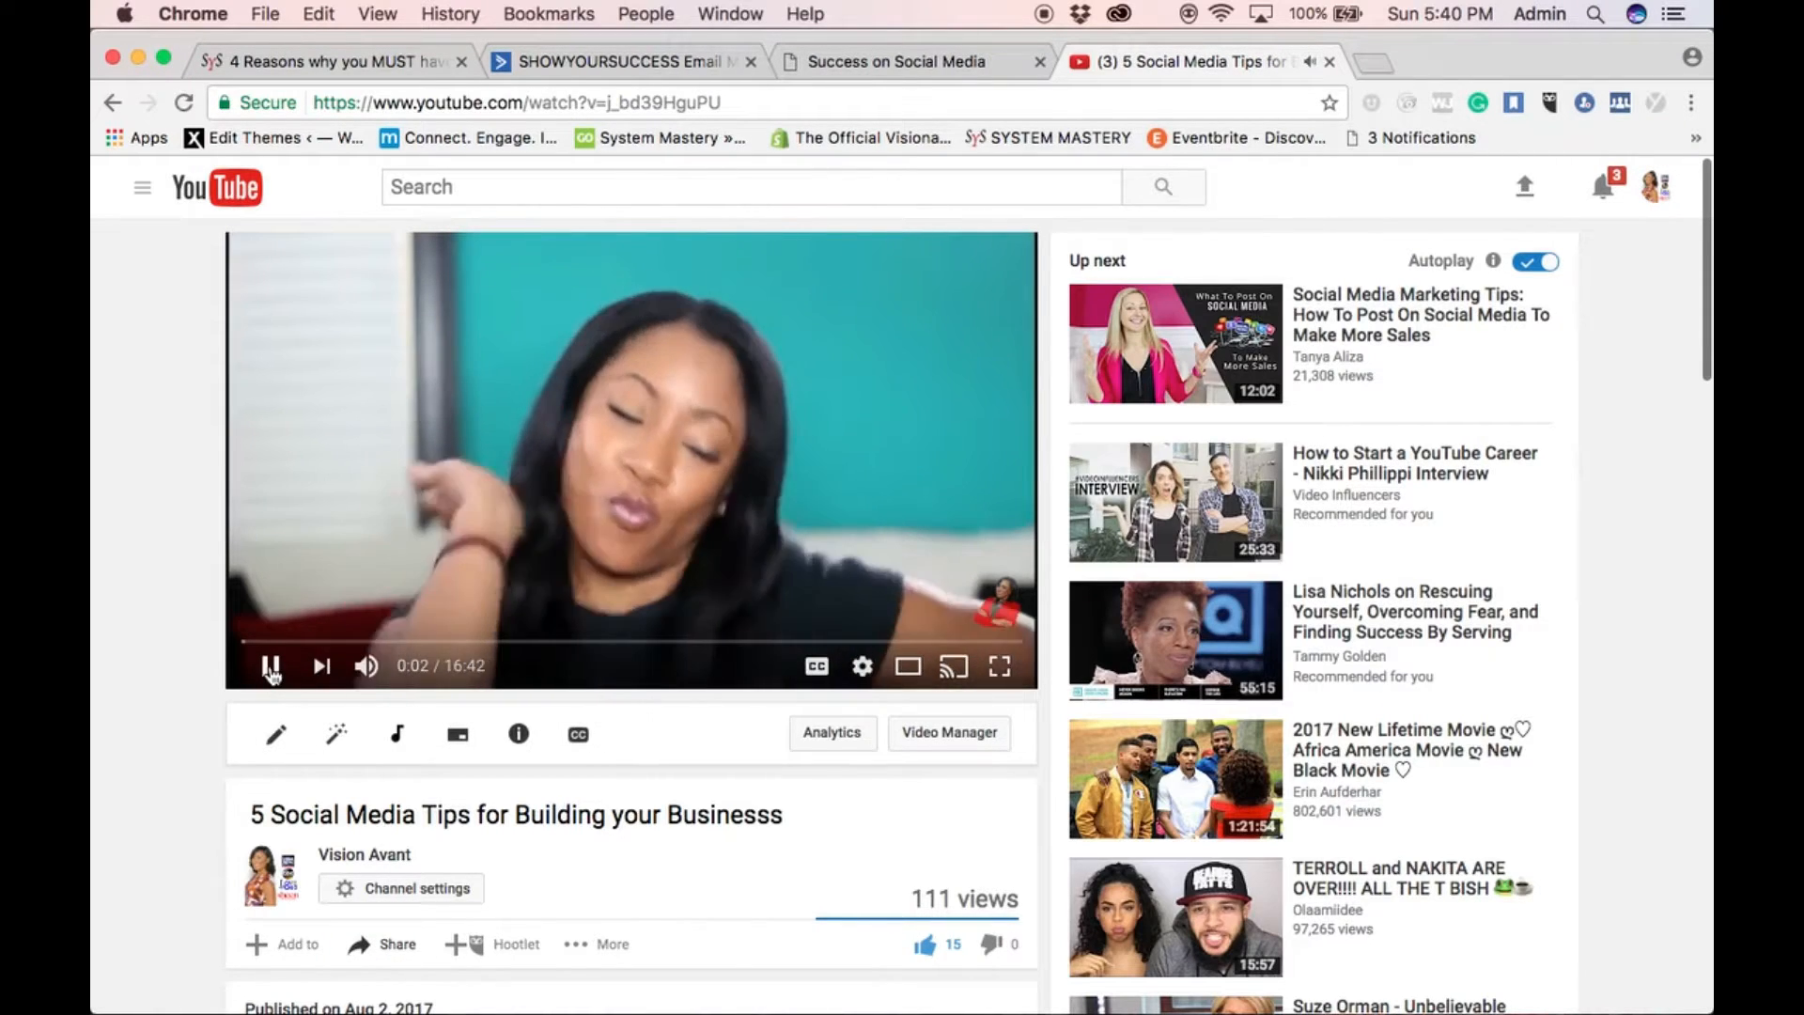
left_click(270, 667)
left_click(385, 943)
key("super+c")
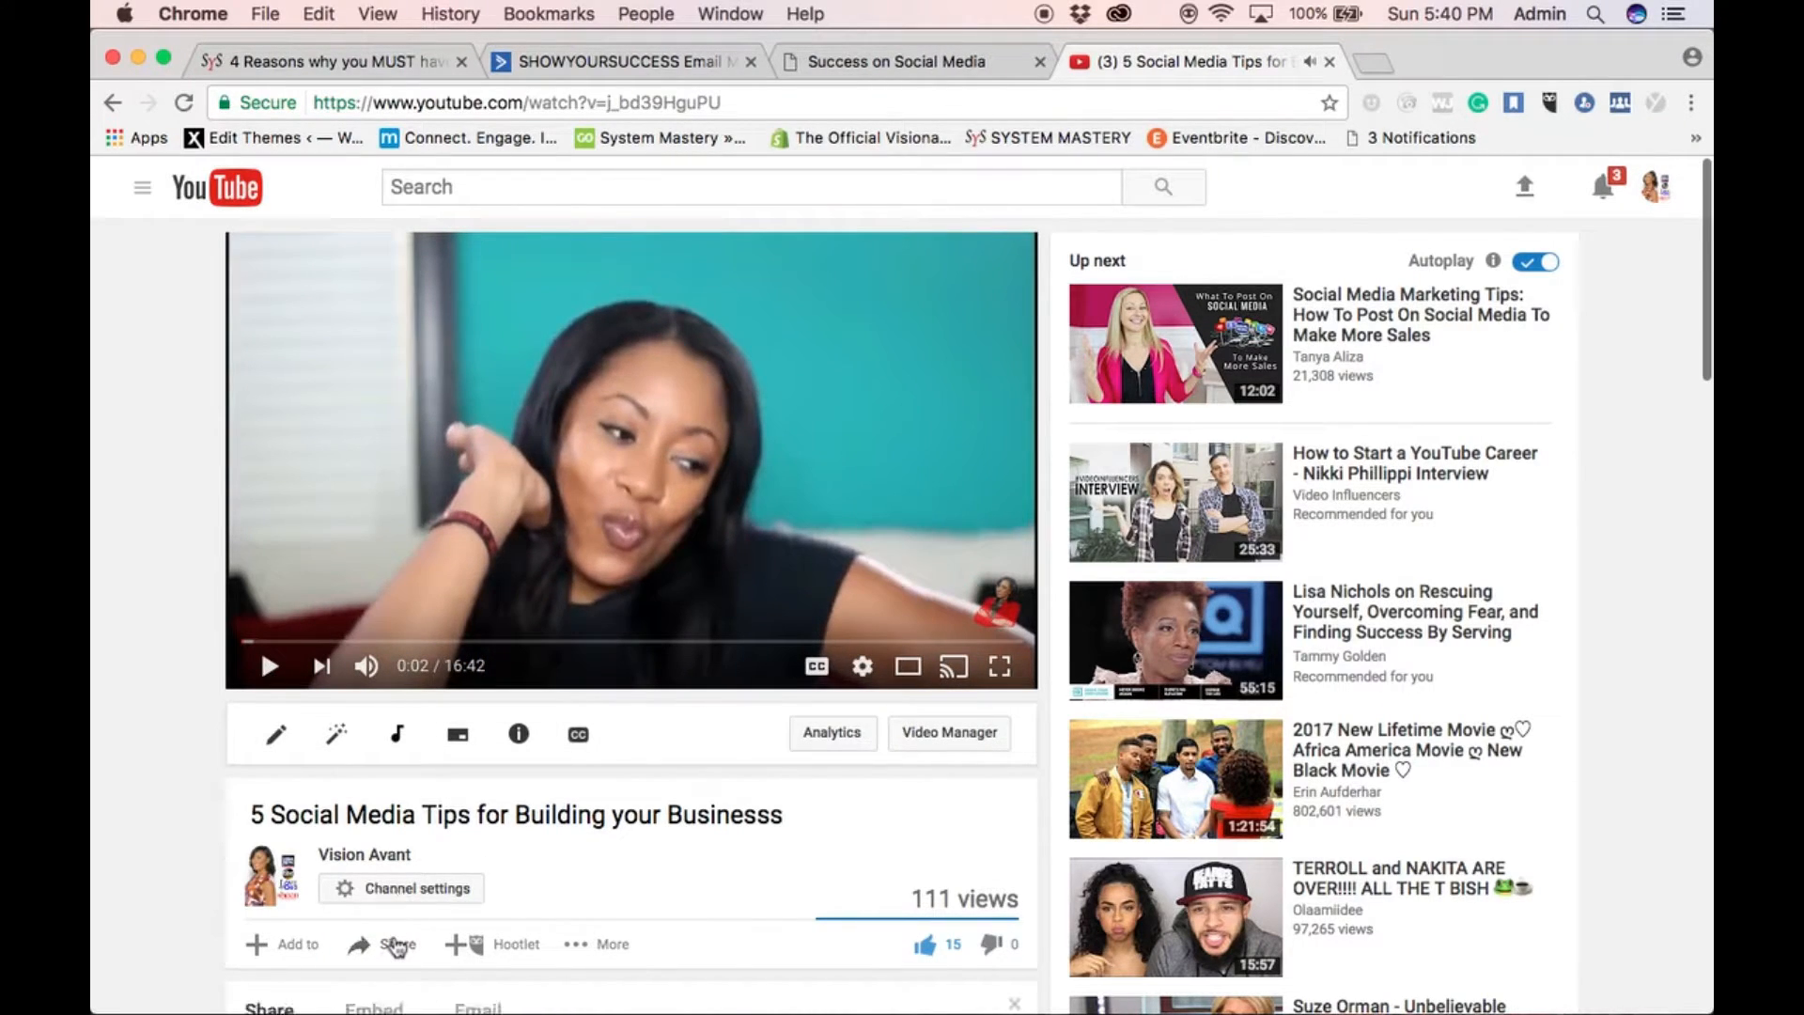
scroll(404, 752, "down", 3)
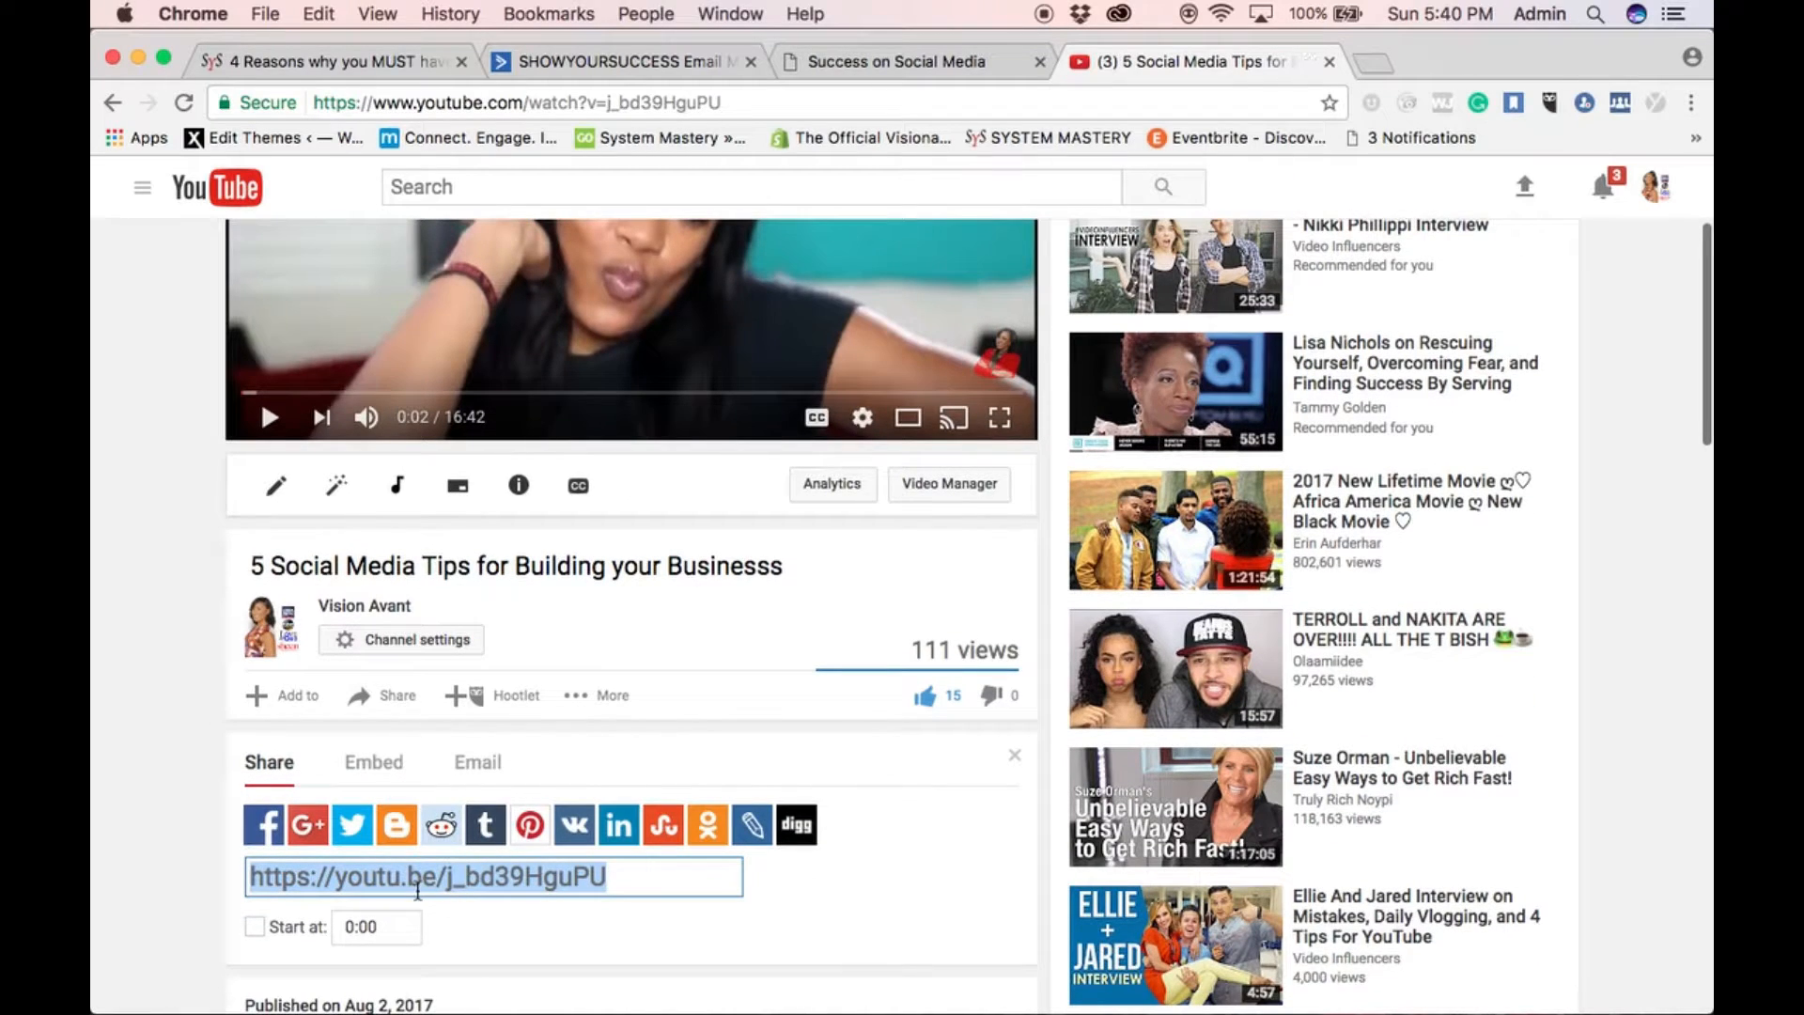
left_click(894, 62)
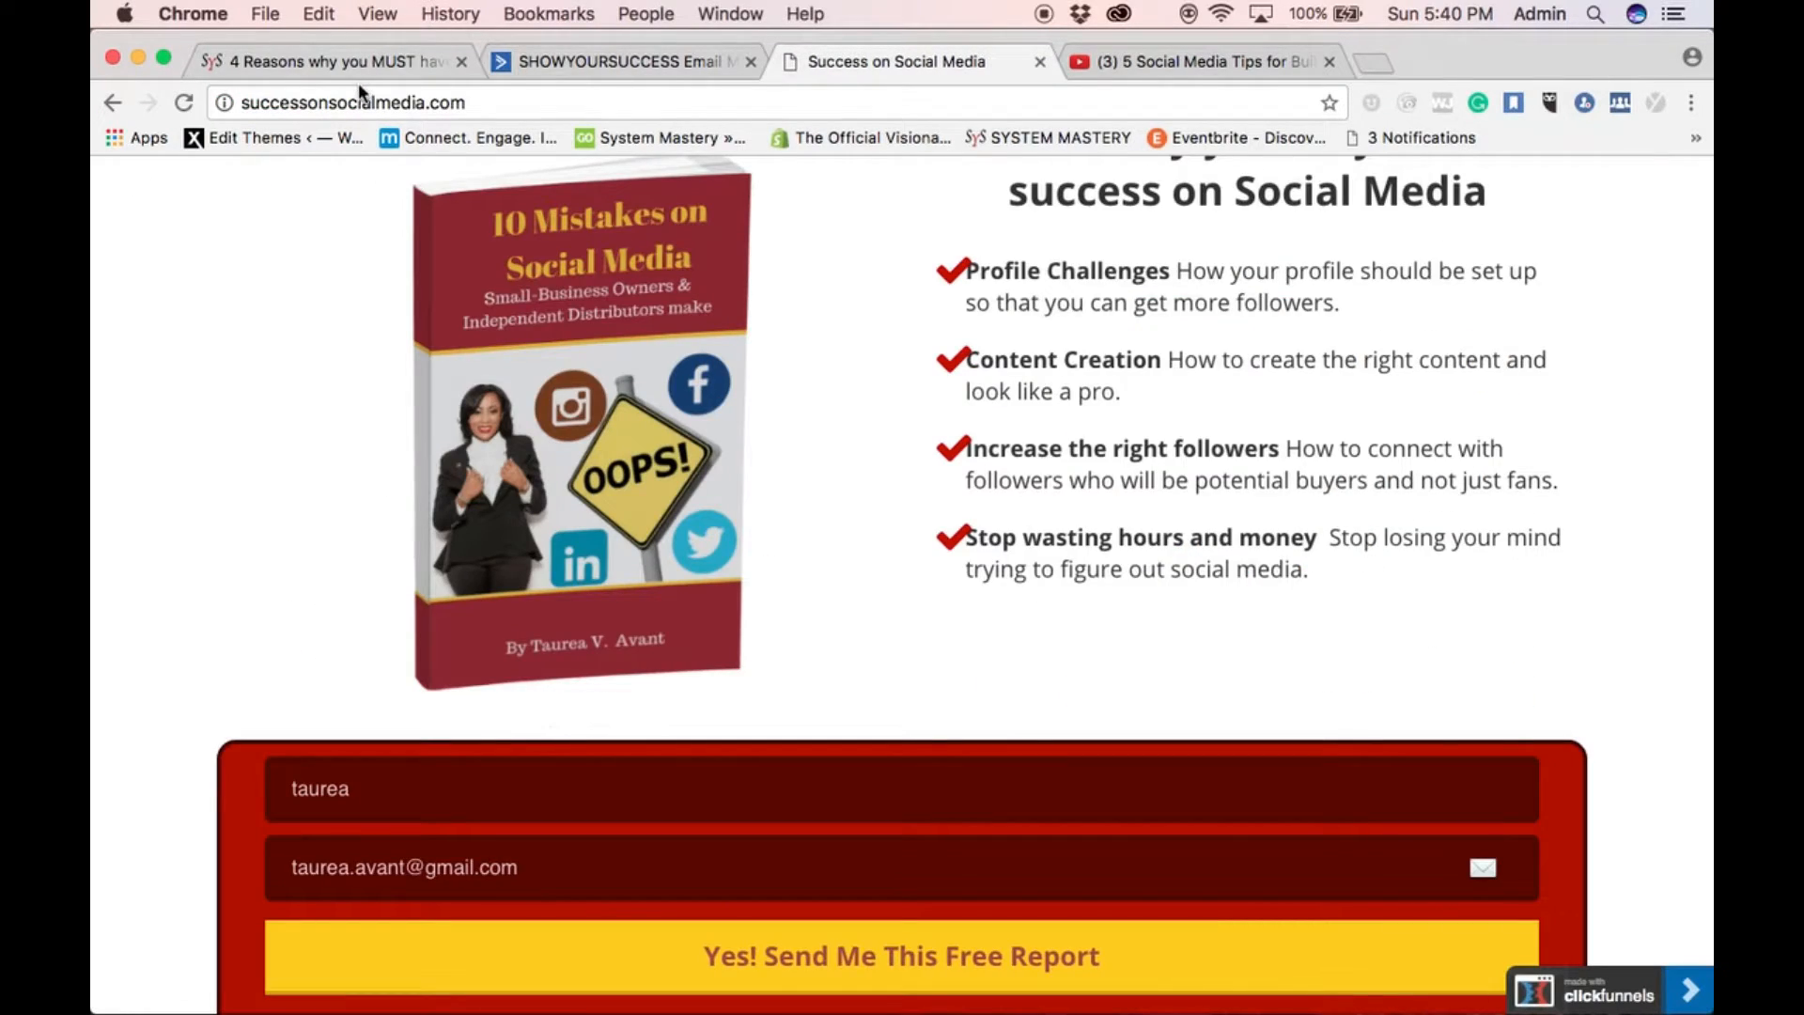
left_click(537, 65)
type("v")
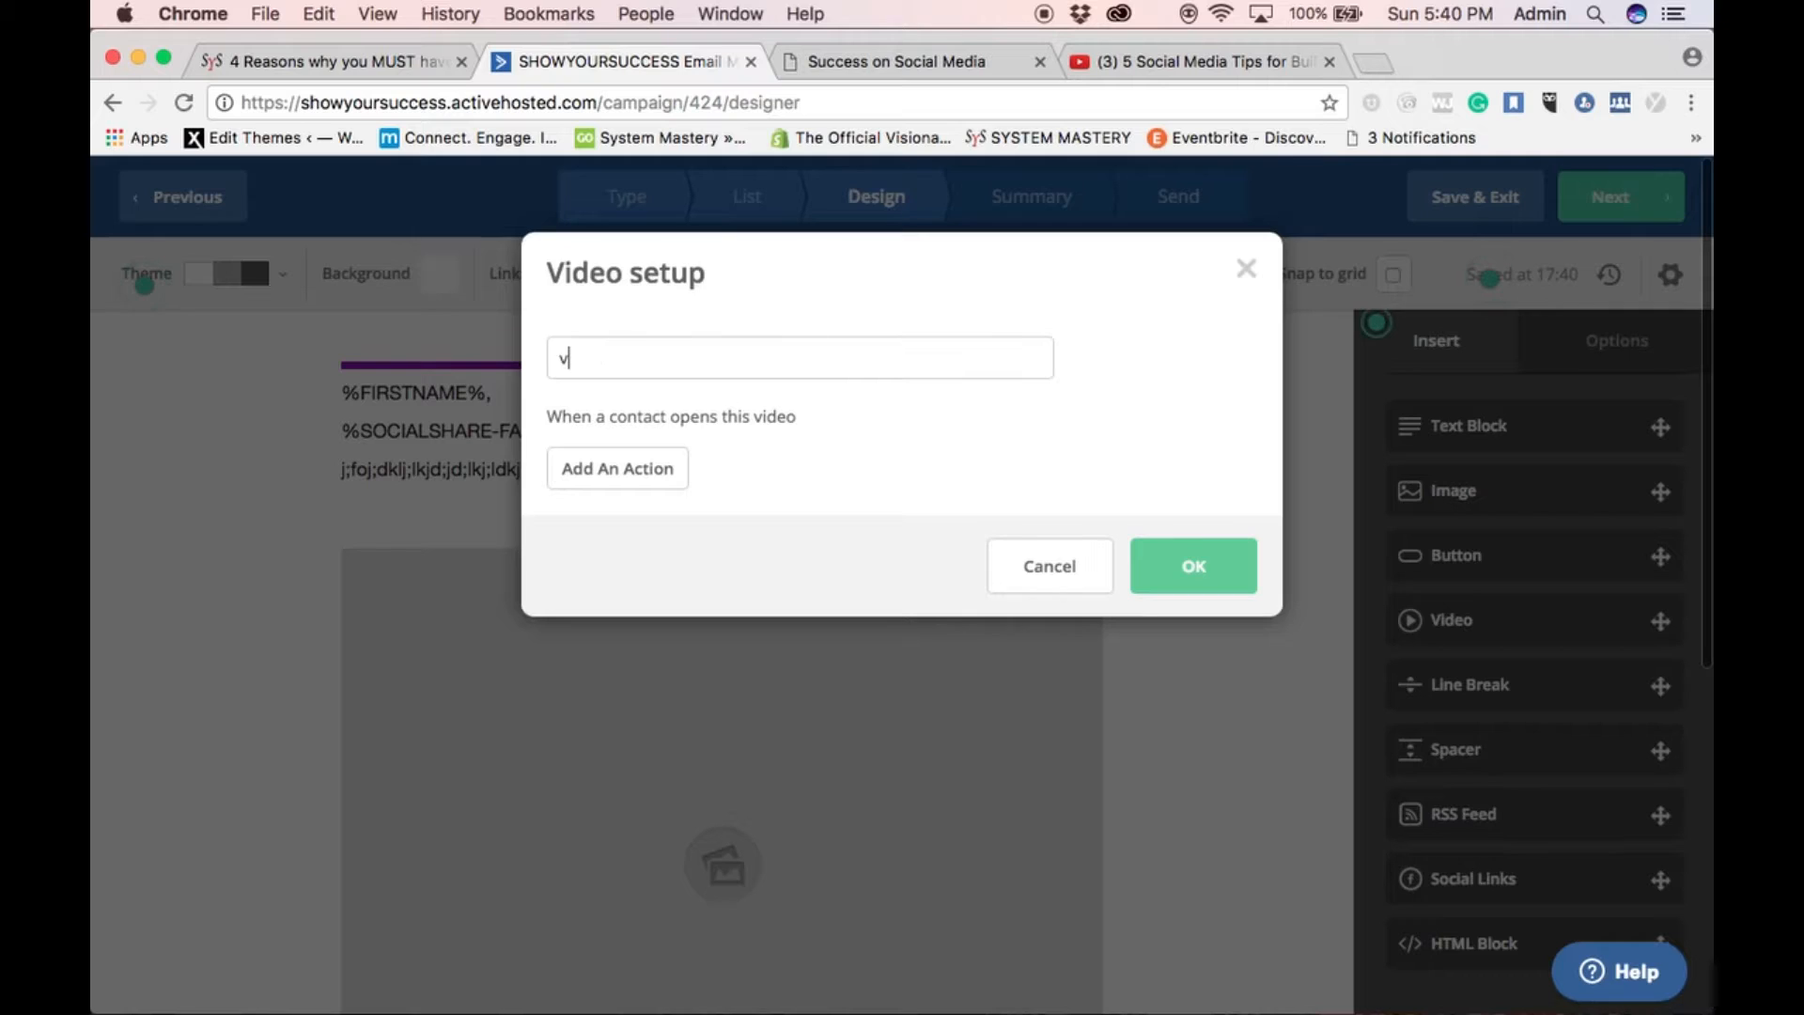
key("BackSpace")
key("super+v")
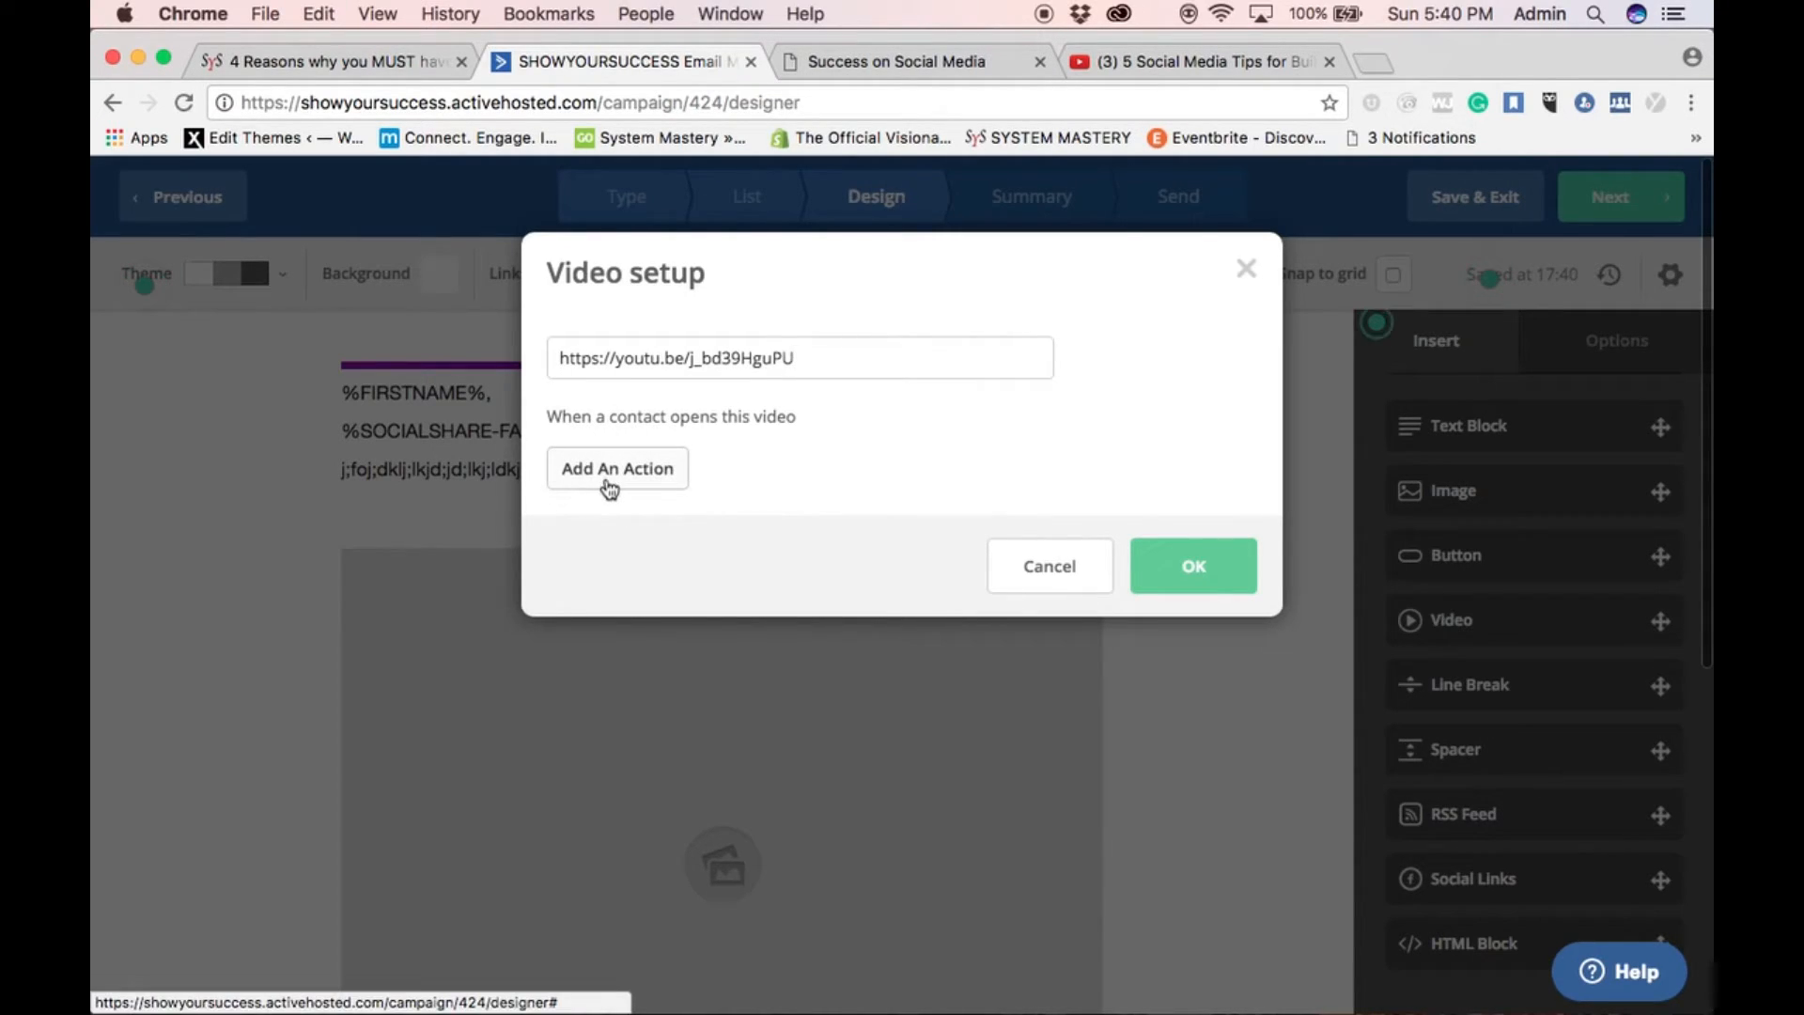
Review the action types offered for when a contact opens the video, and discard the empty action
left_click(664, 481)
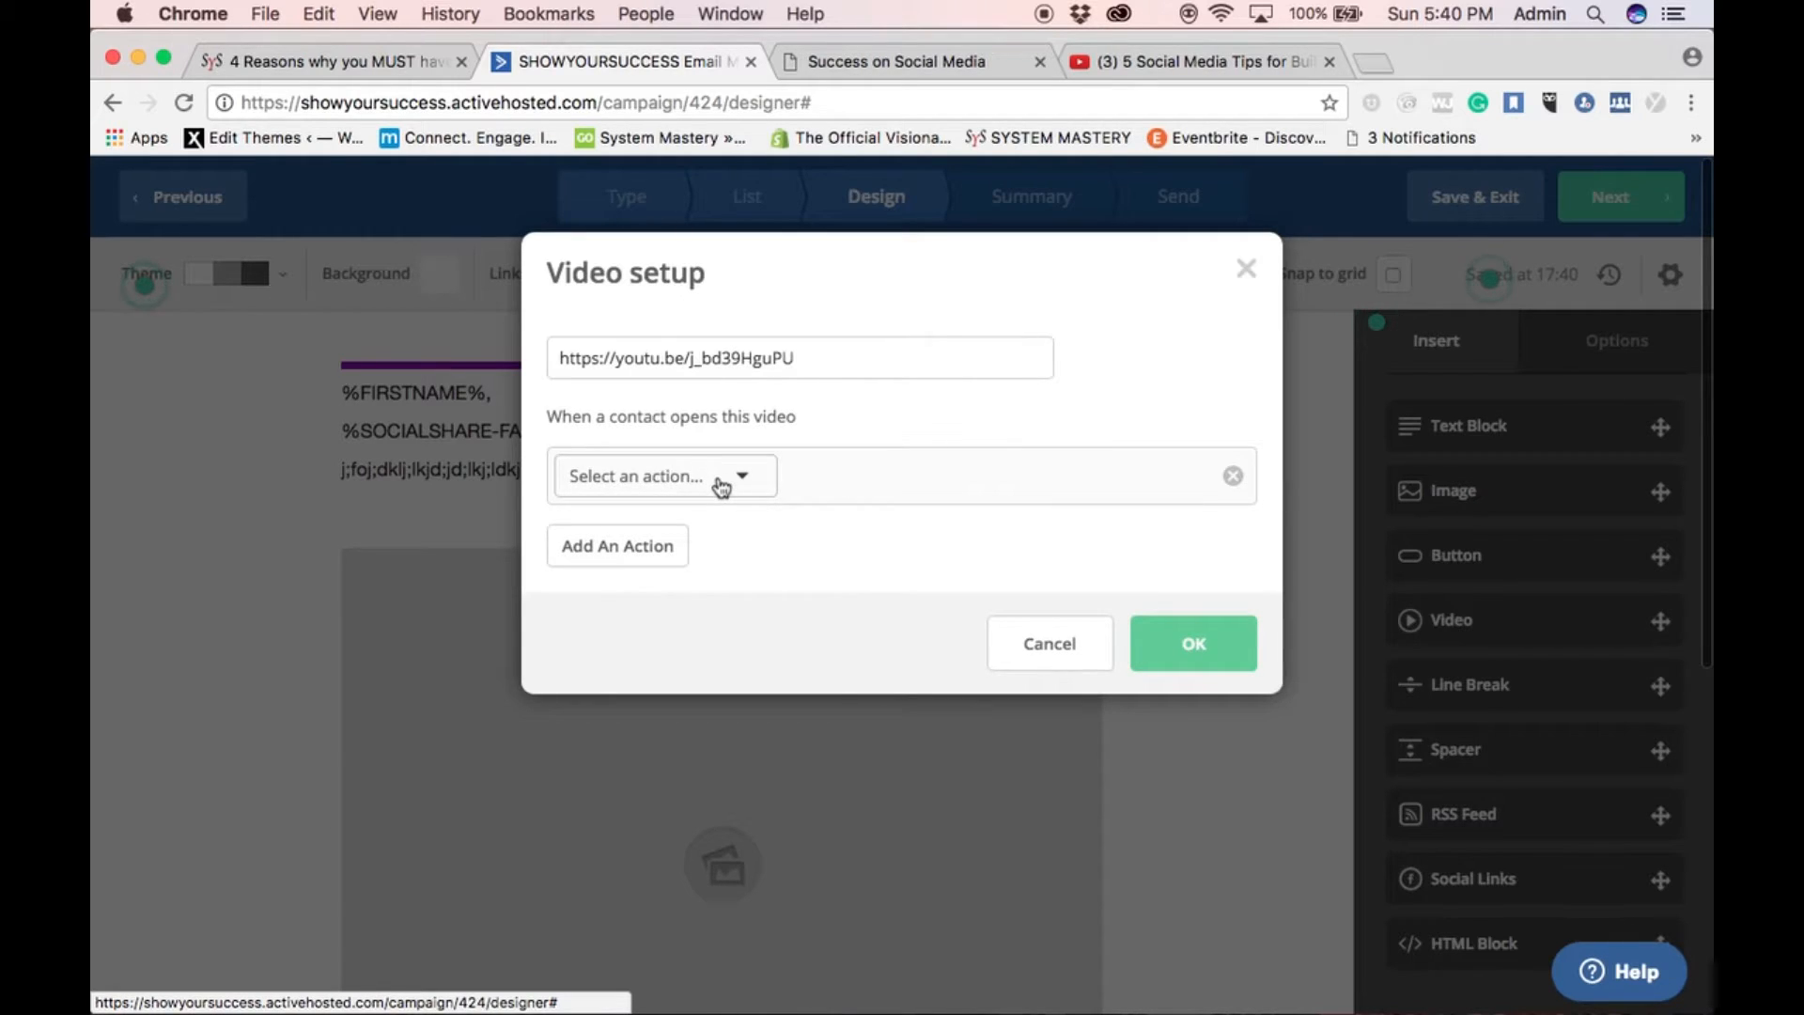
left_click(721, 486)
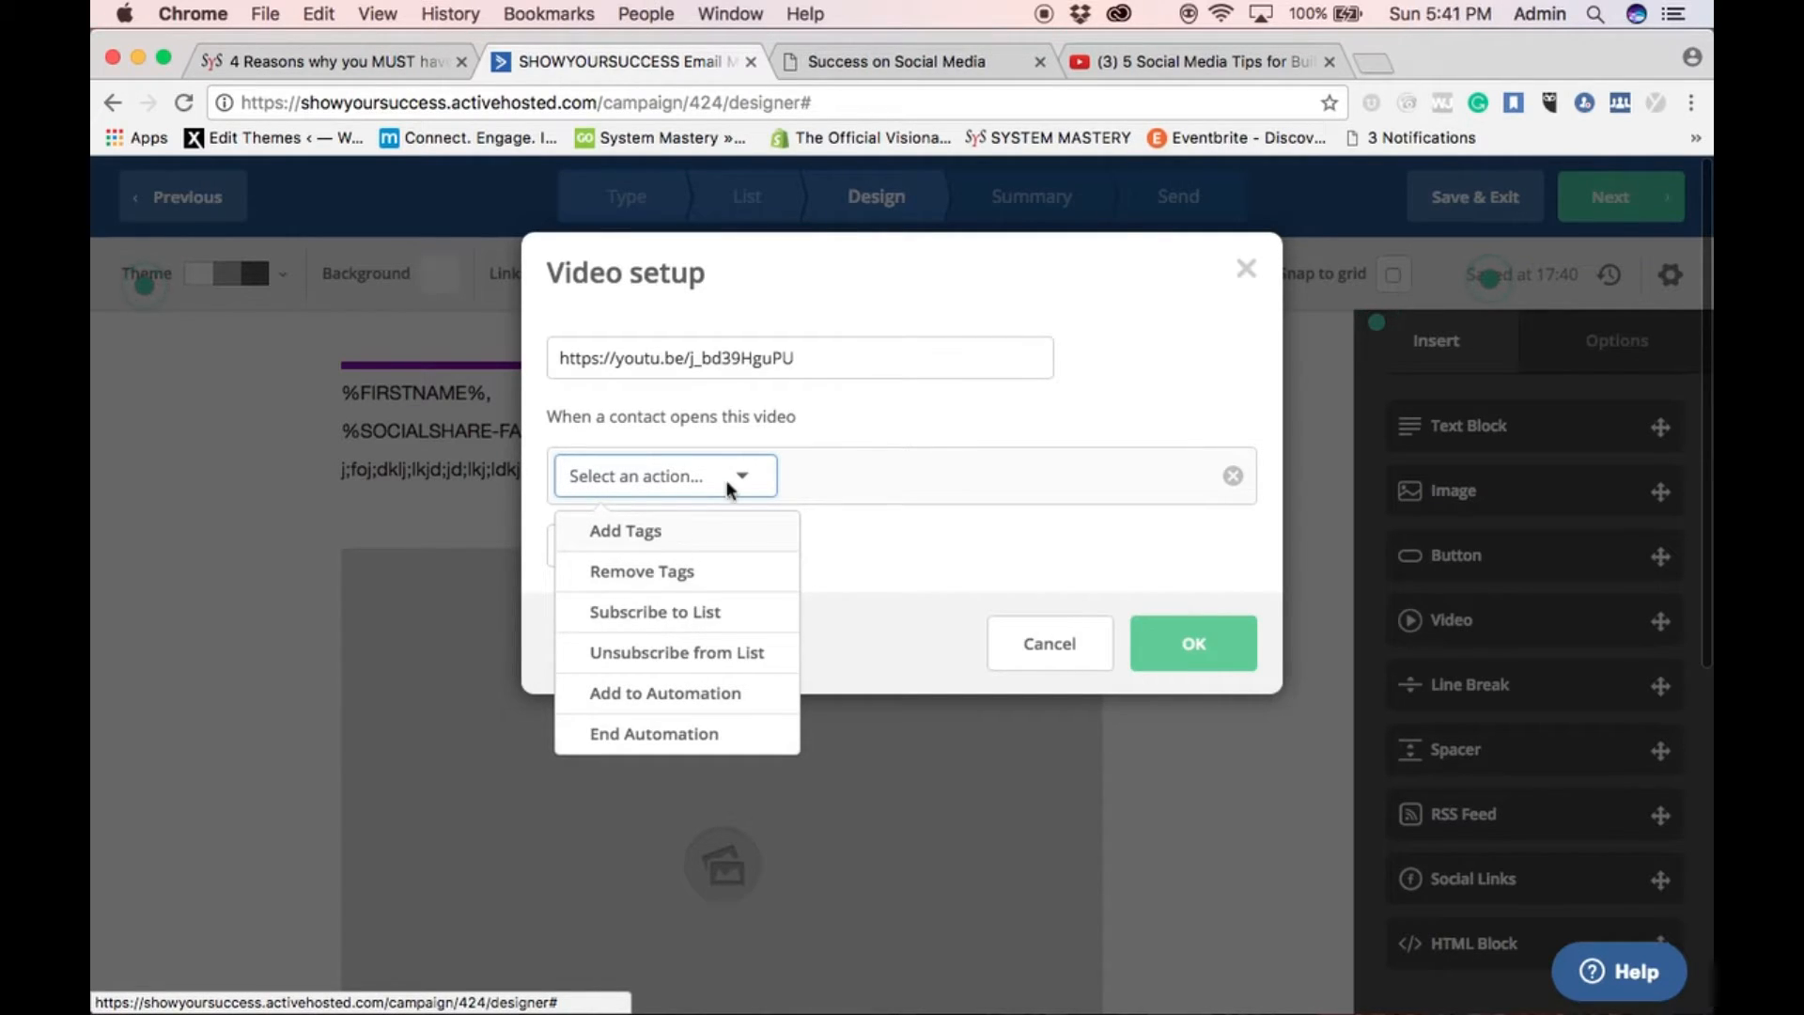
left_click(943, 519)
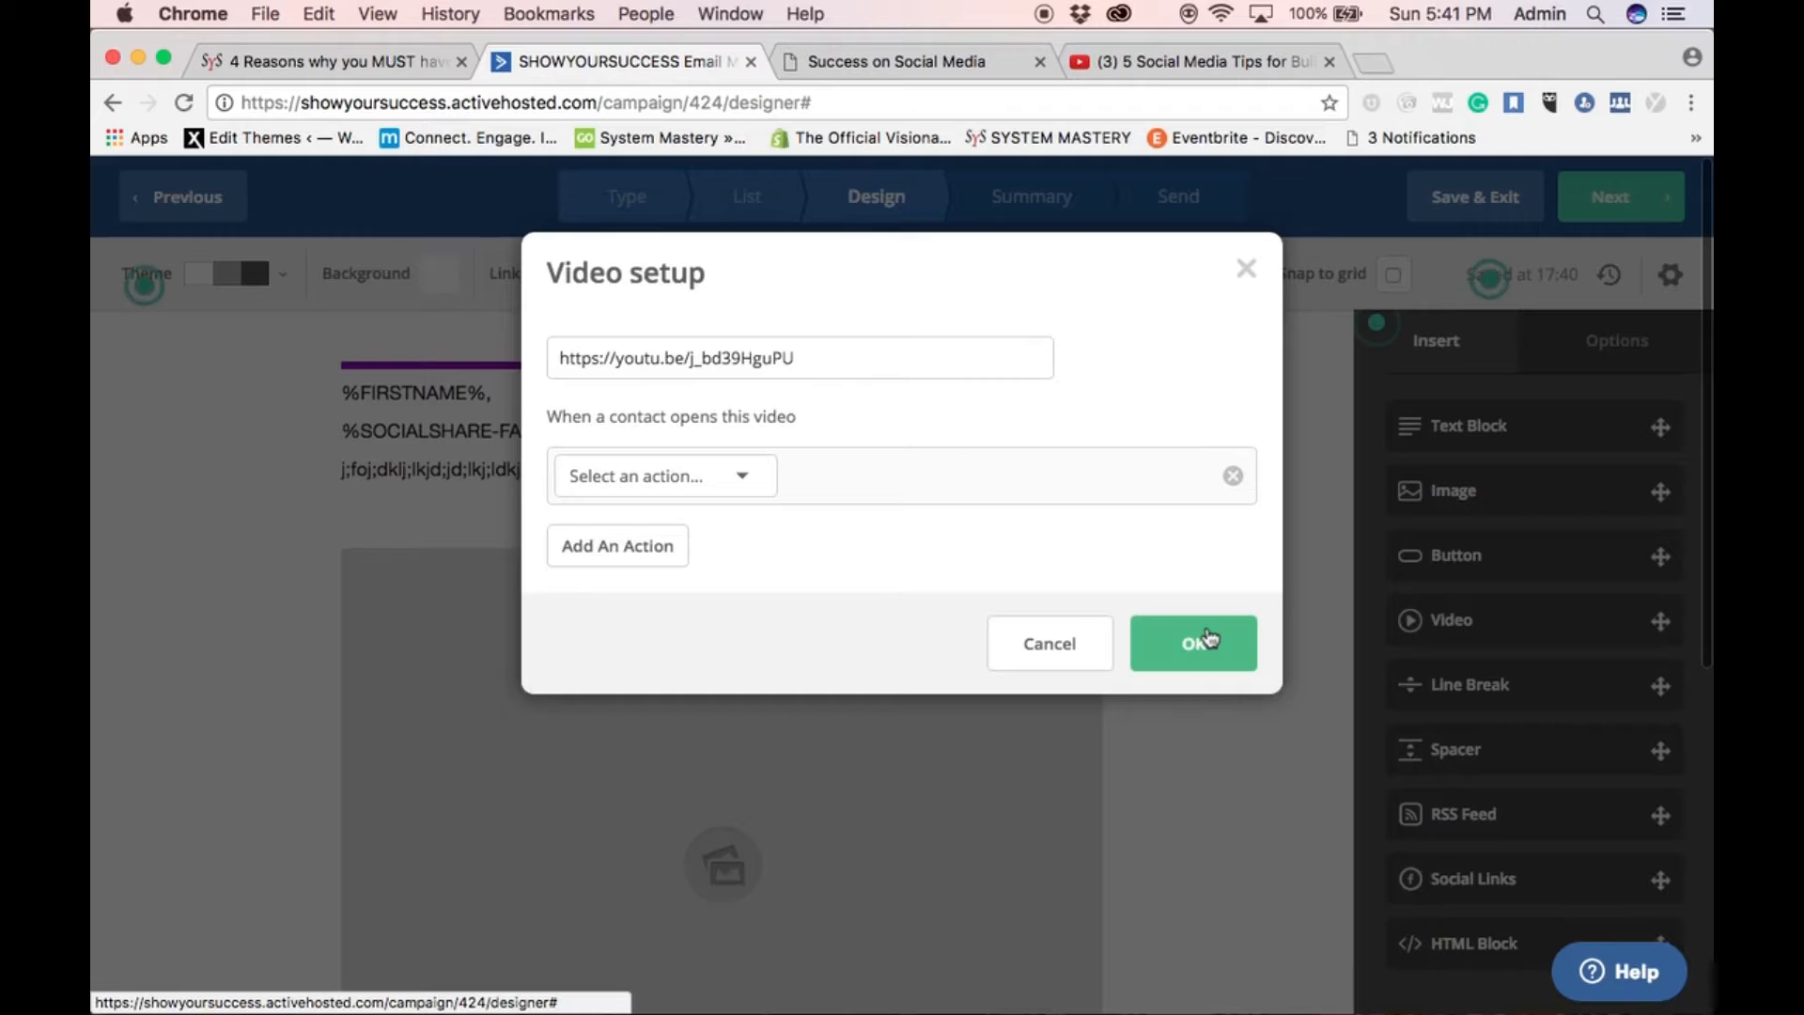
left_click(1210, 639)
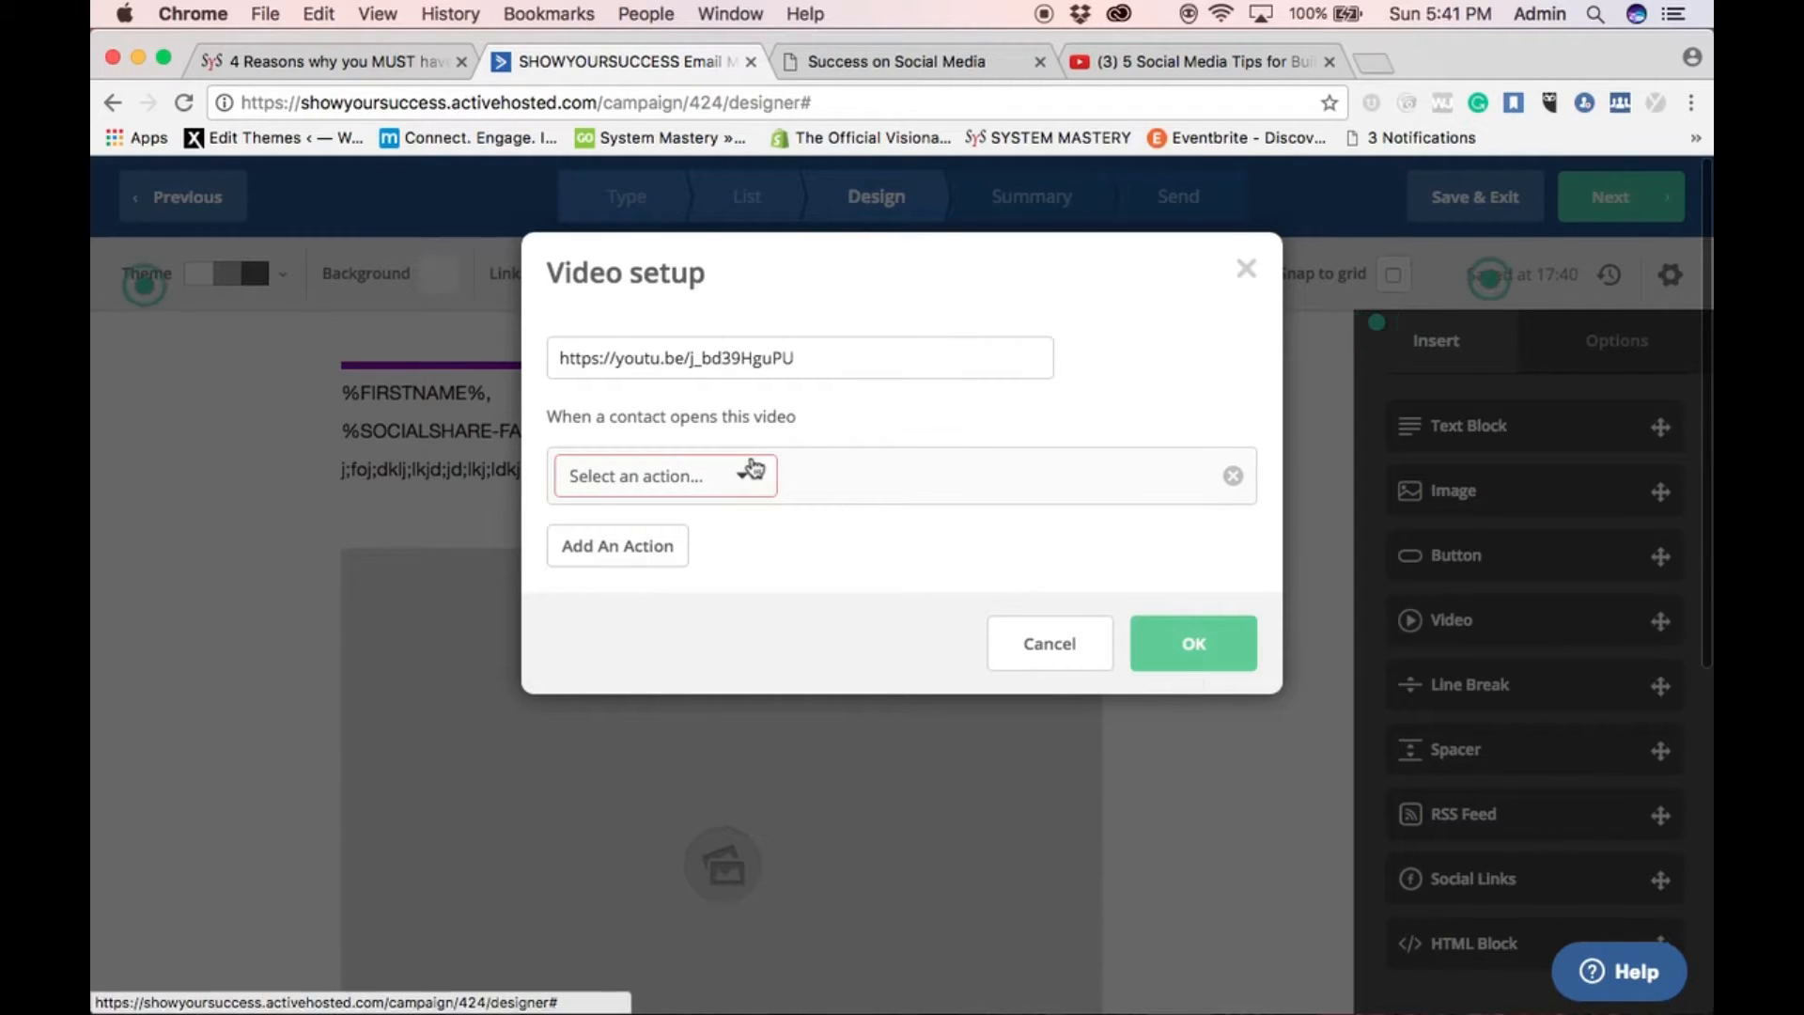
left_click(1234, 486)
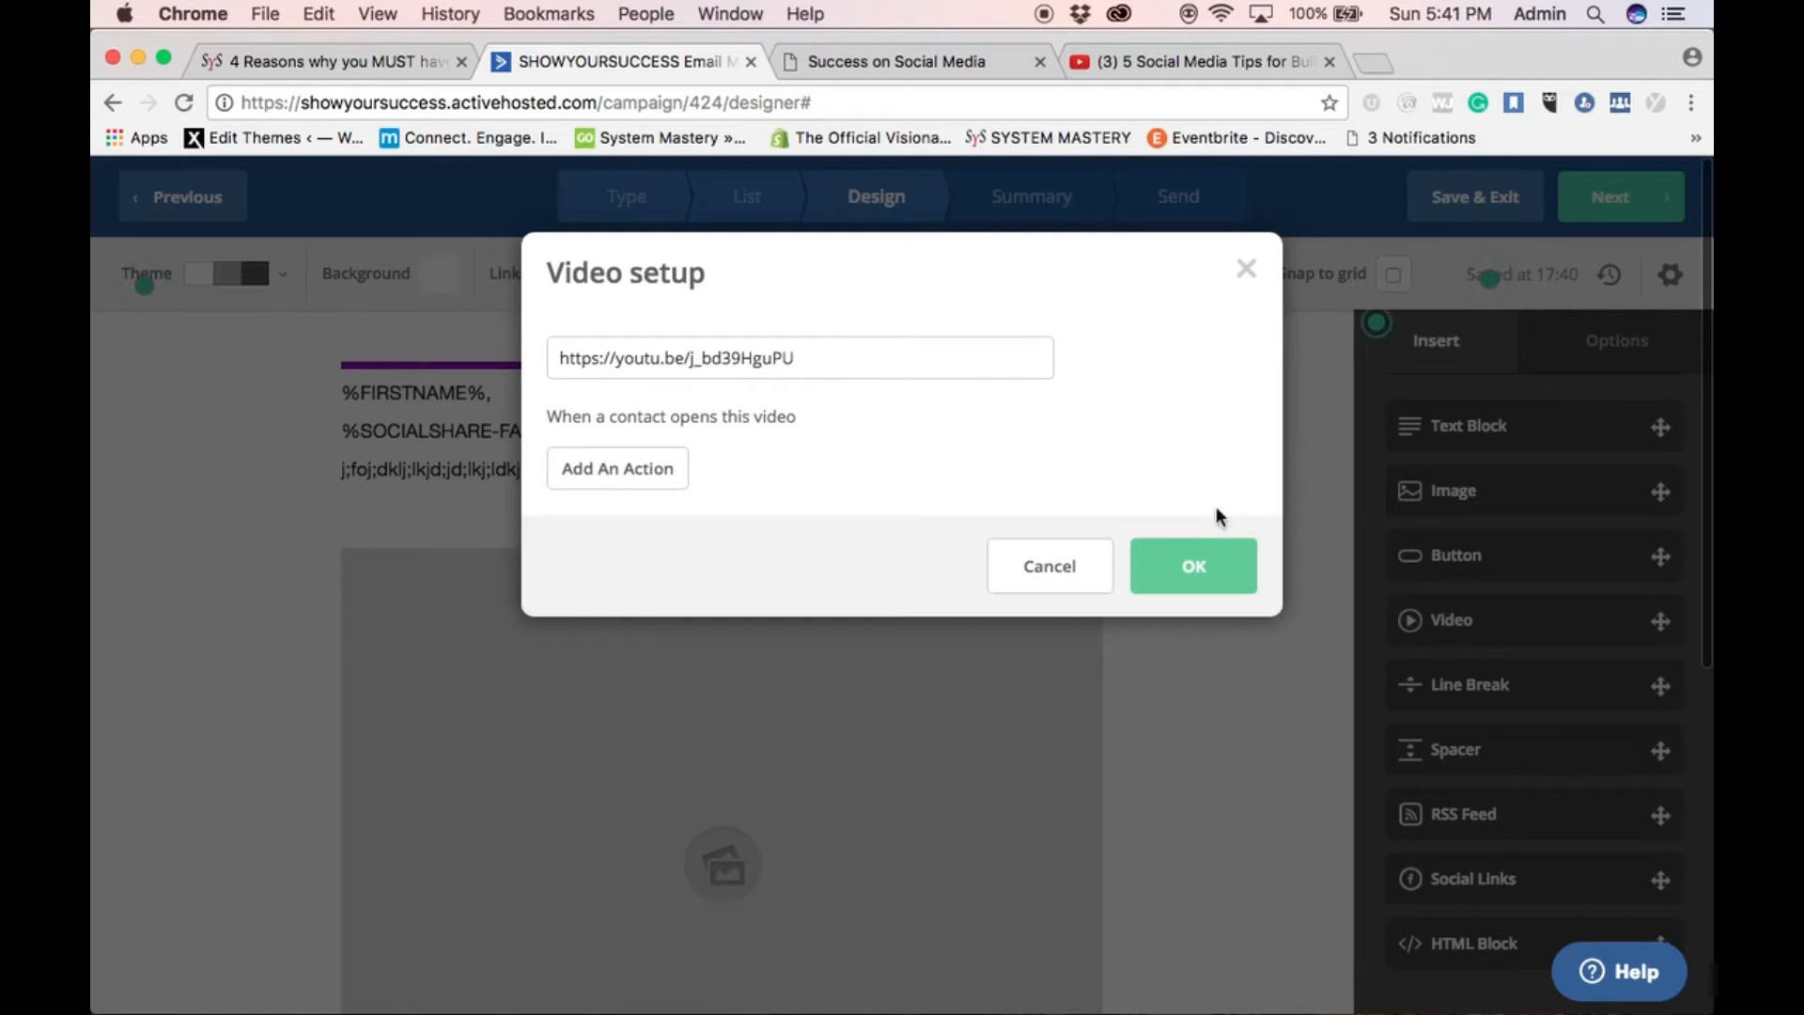
Confirm the video setup and center the video within its block
left_click(1200, 561)
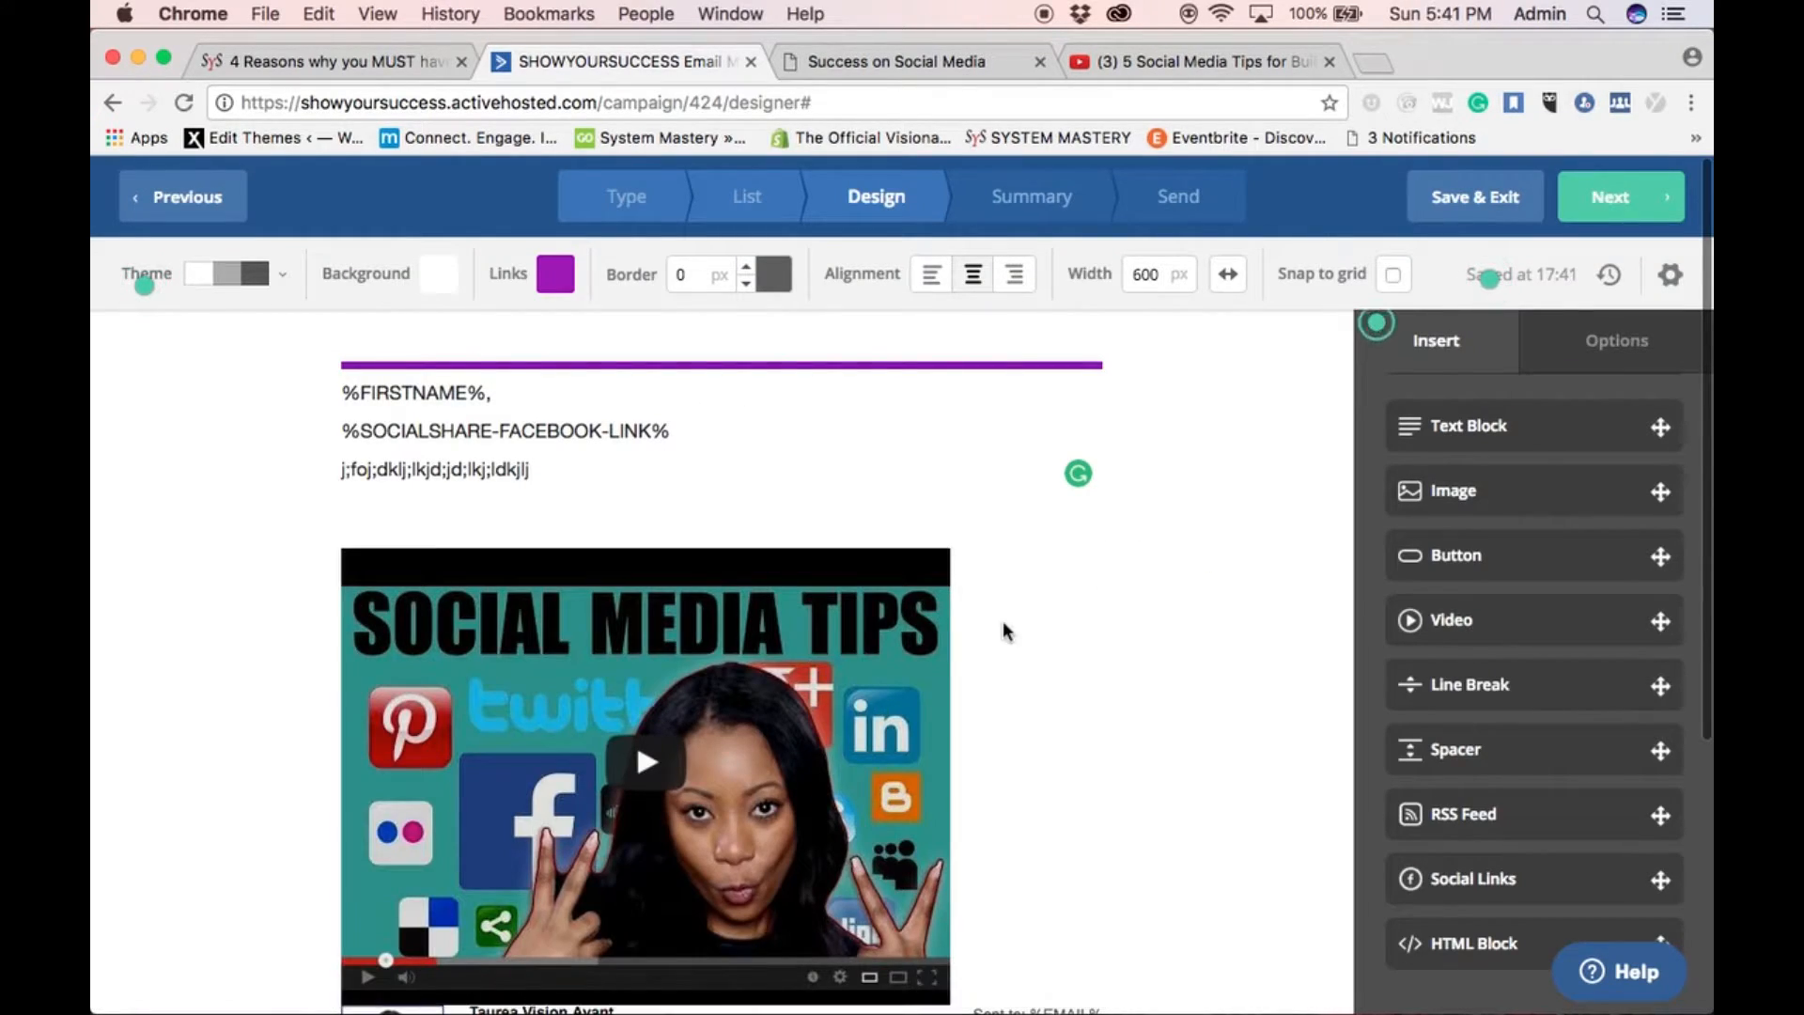
left_click(1005, 619)
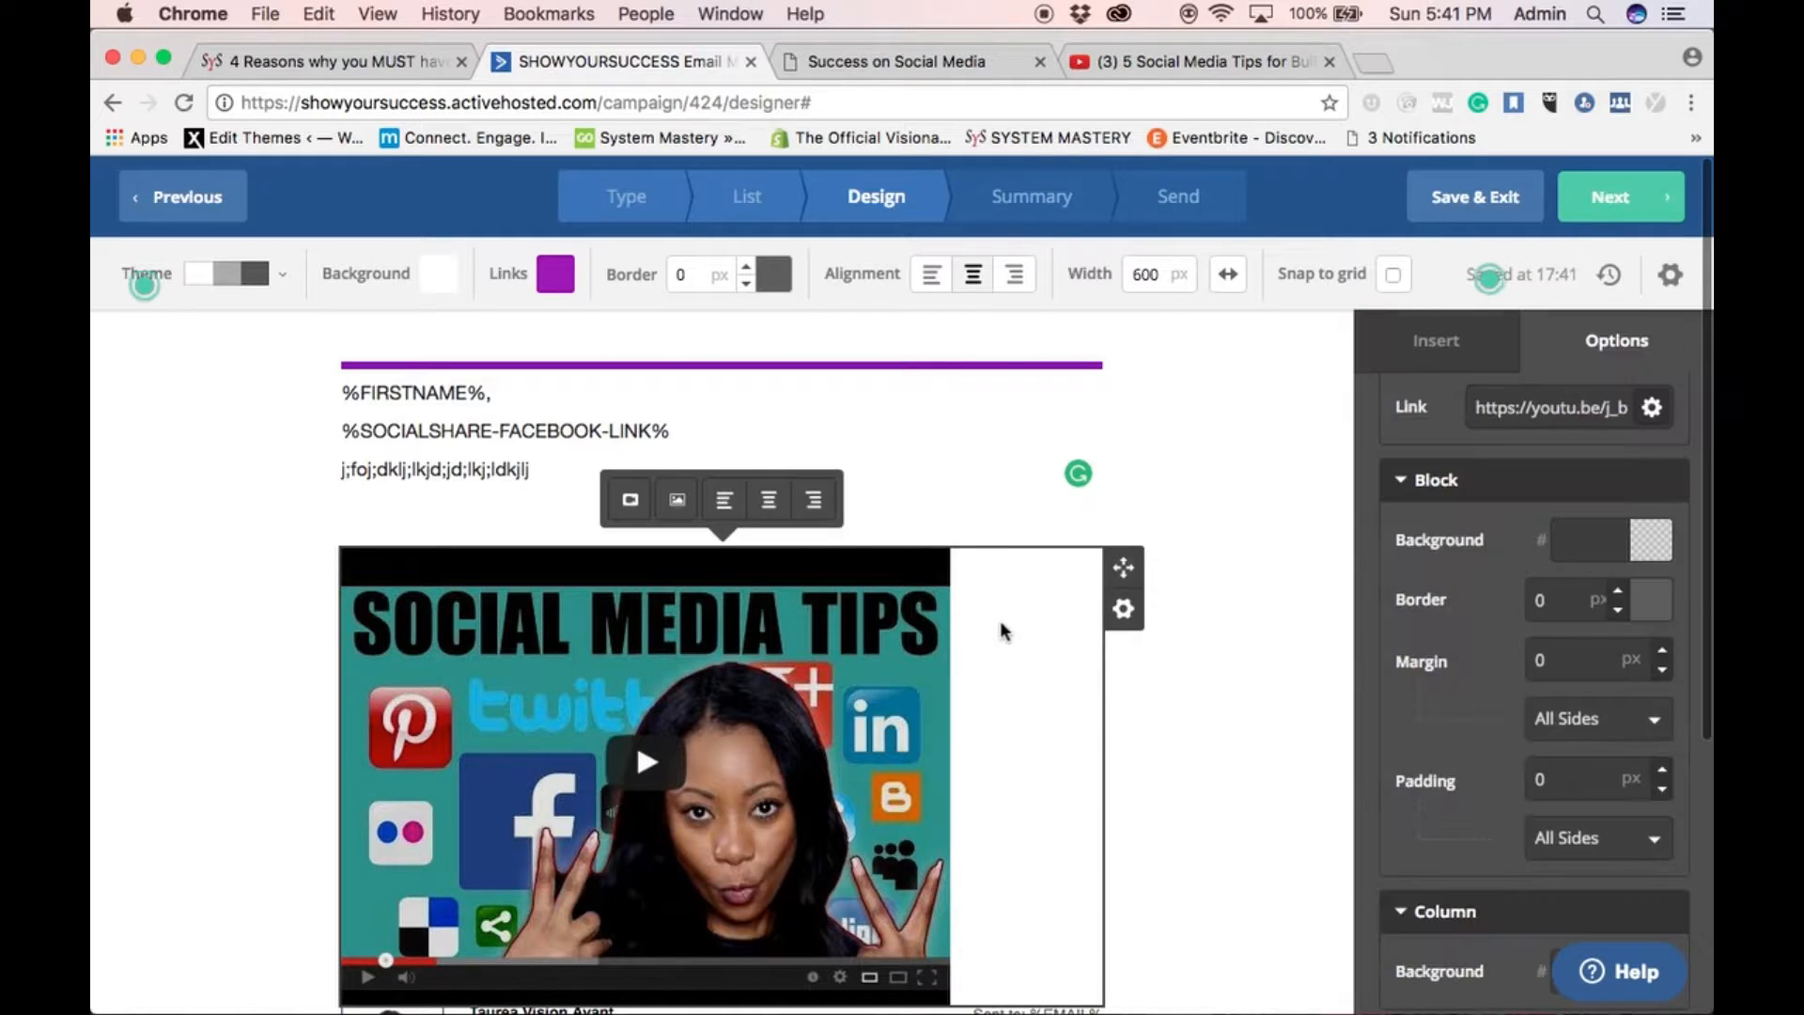
left_click(771, 500)
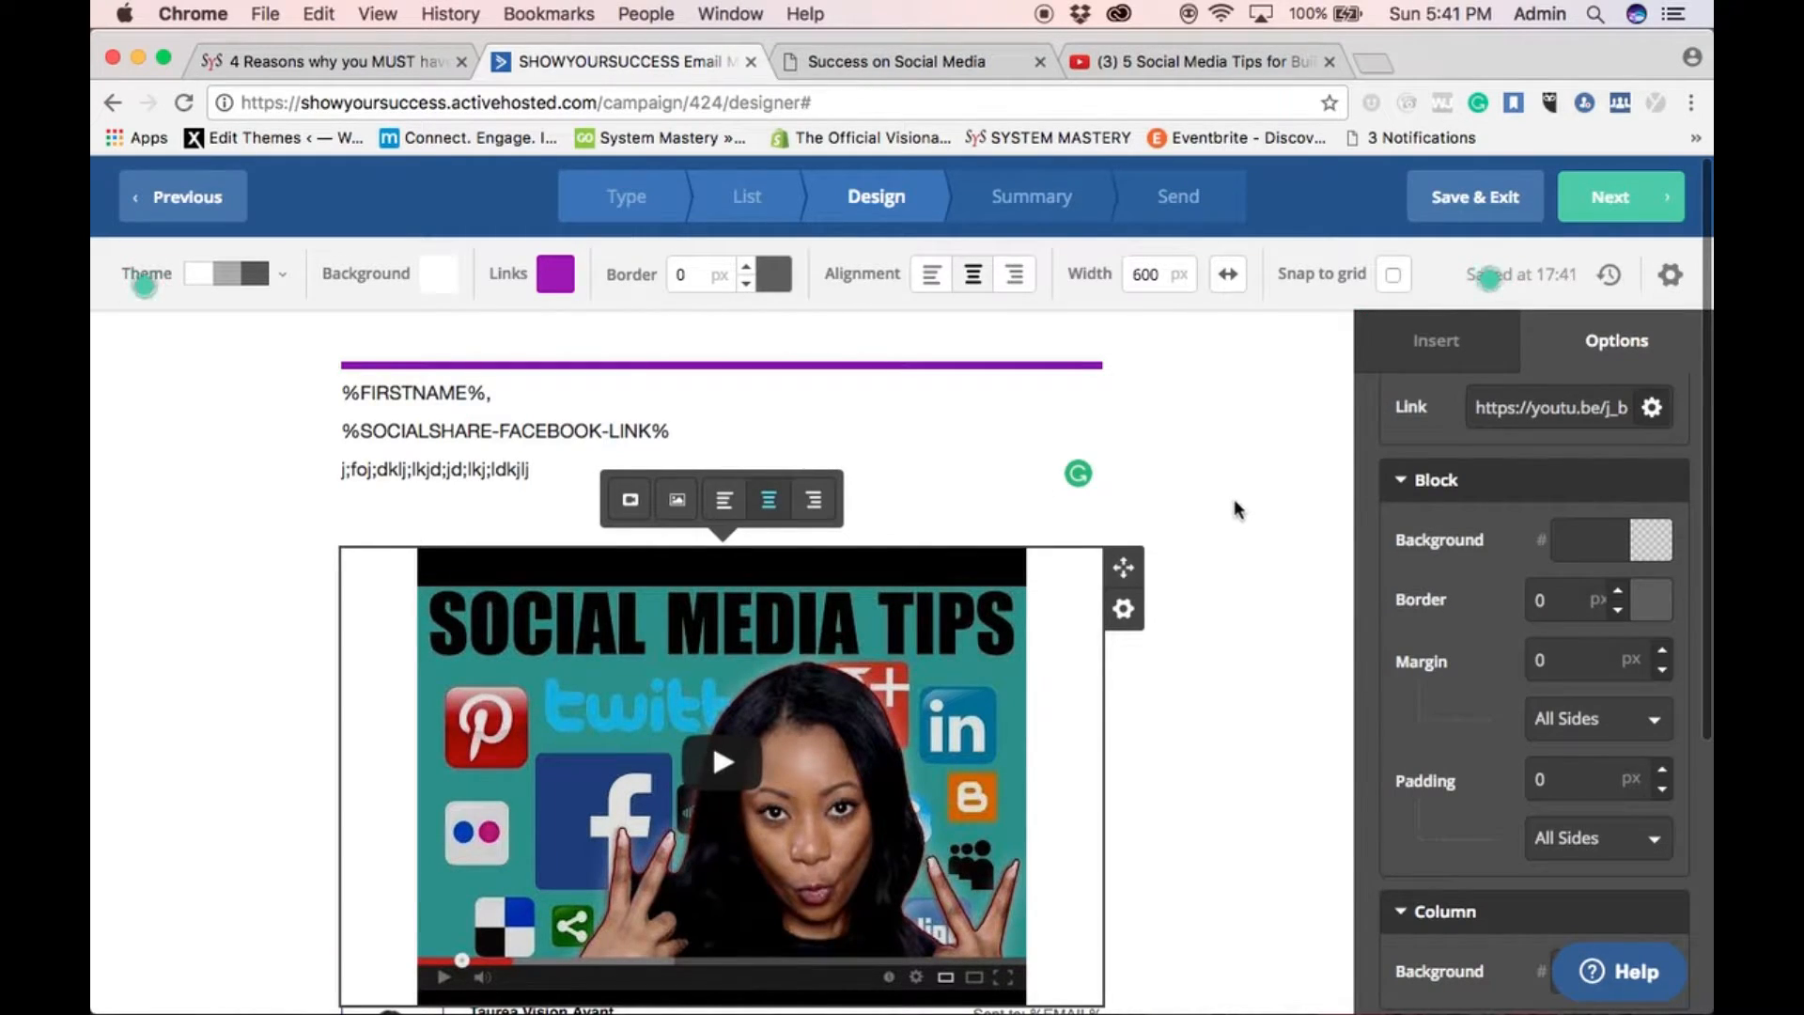
left_click(1233, 499)
Continue to the campaign summary and review its sender, list, tracking, delivery, test email, preview and spam check sections
left_click(1620, 219)
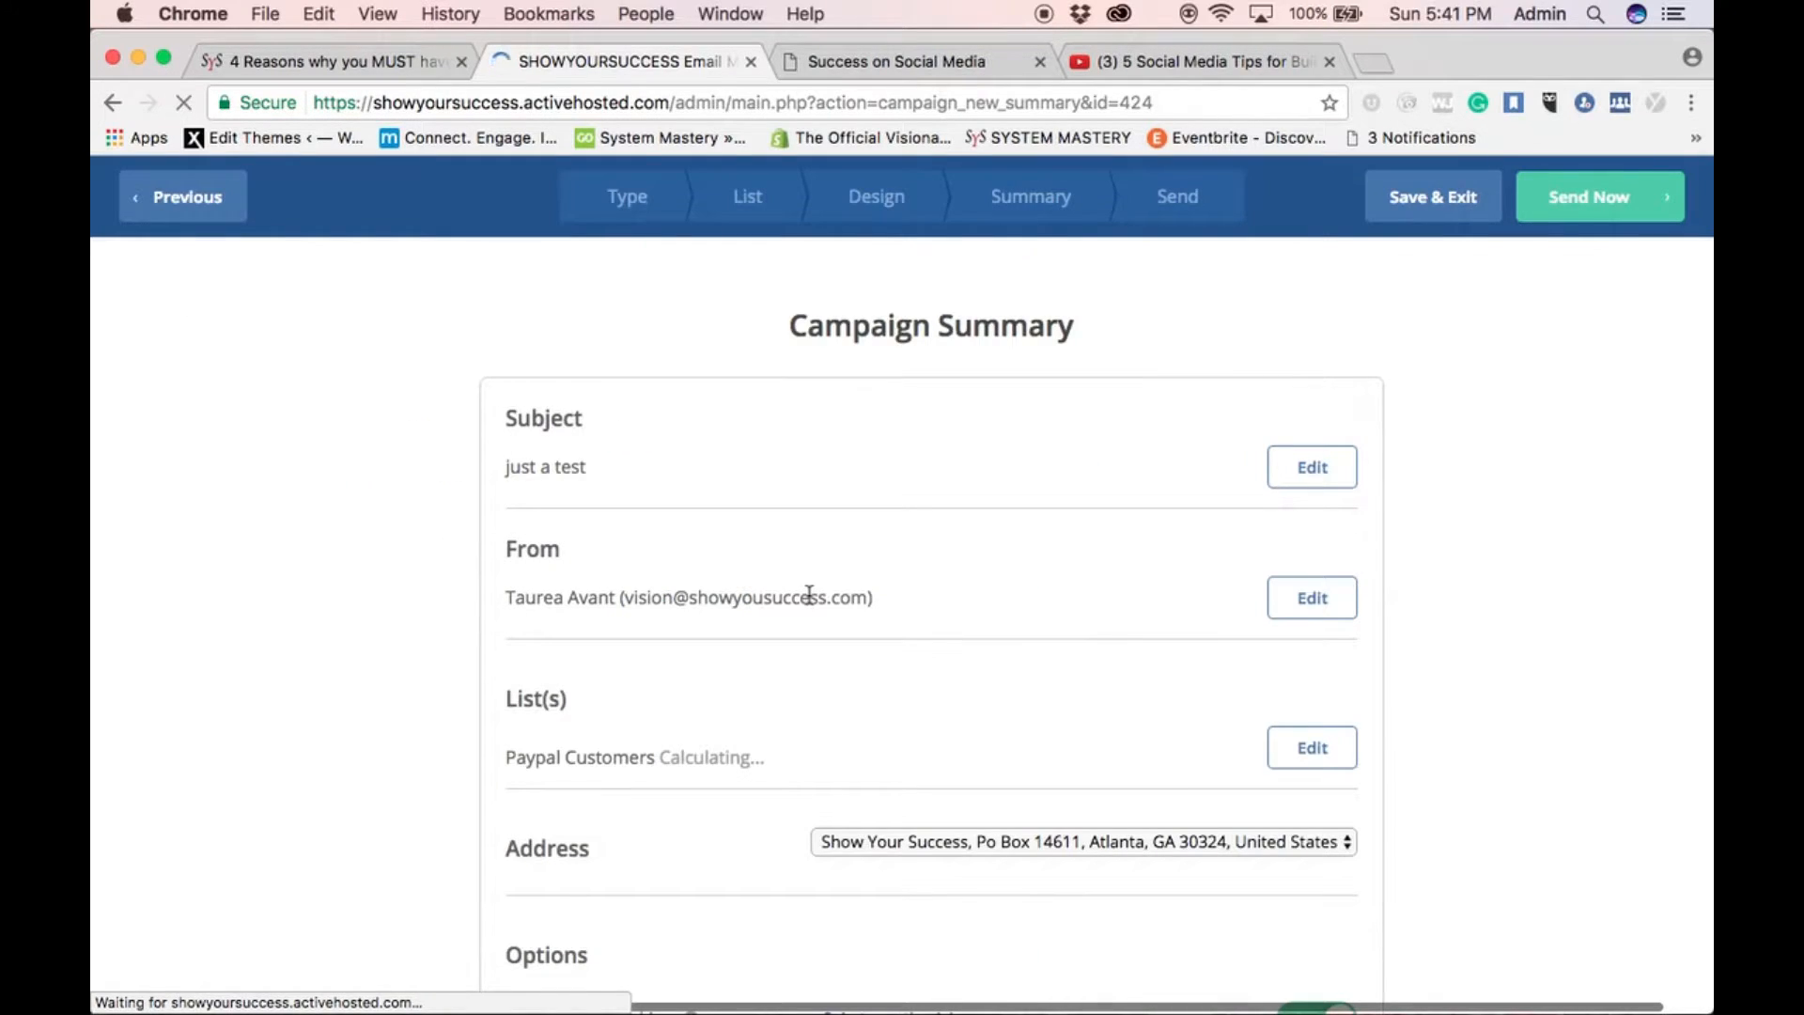
scroll(809, 594, "down", 3)
scroll(809, 594, "down", 1)
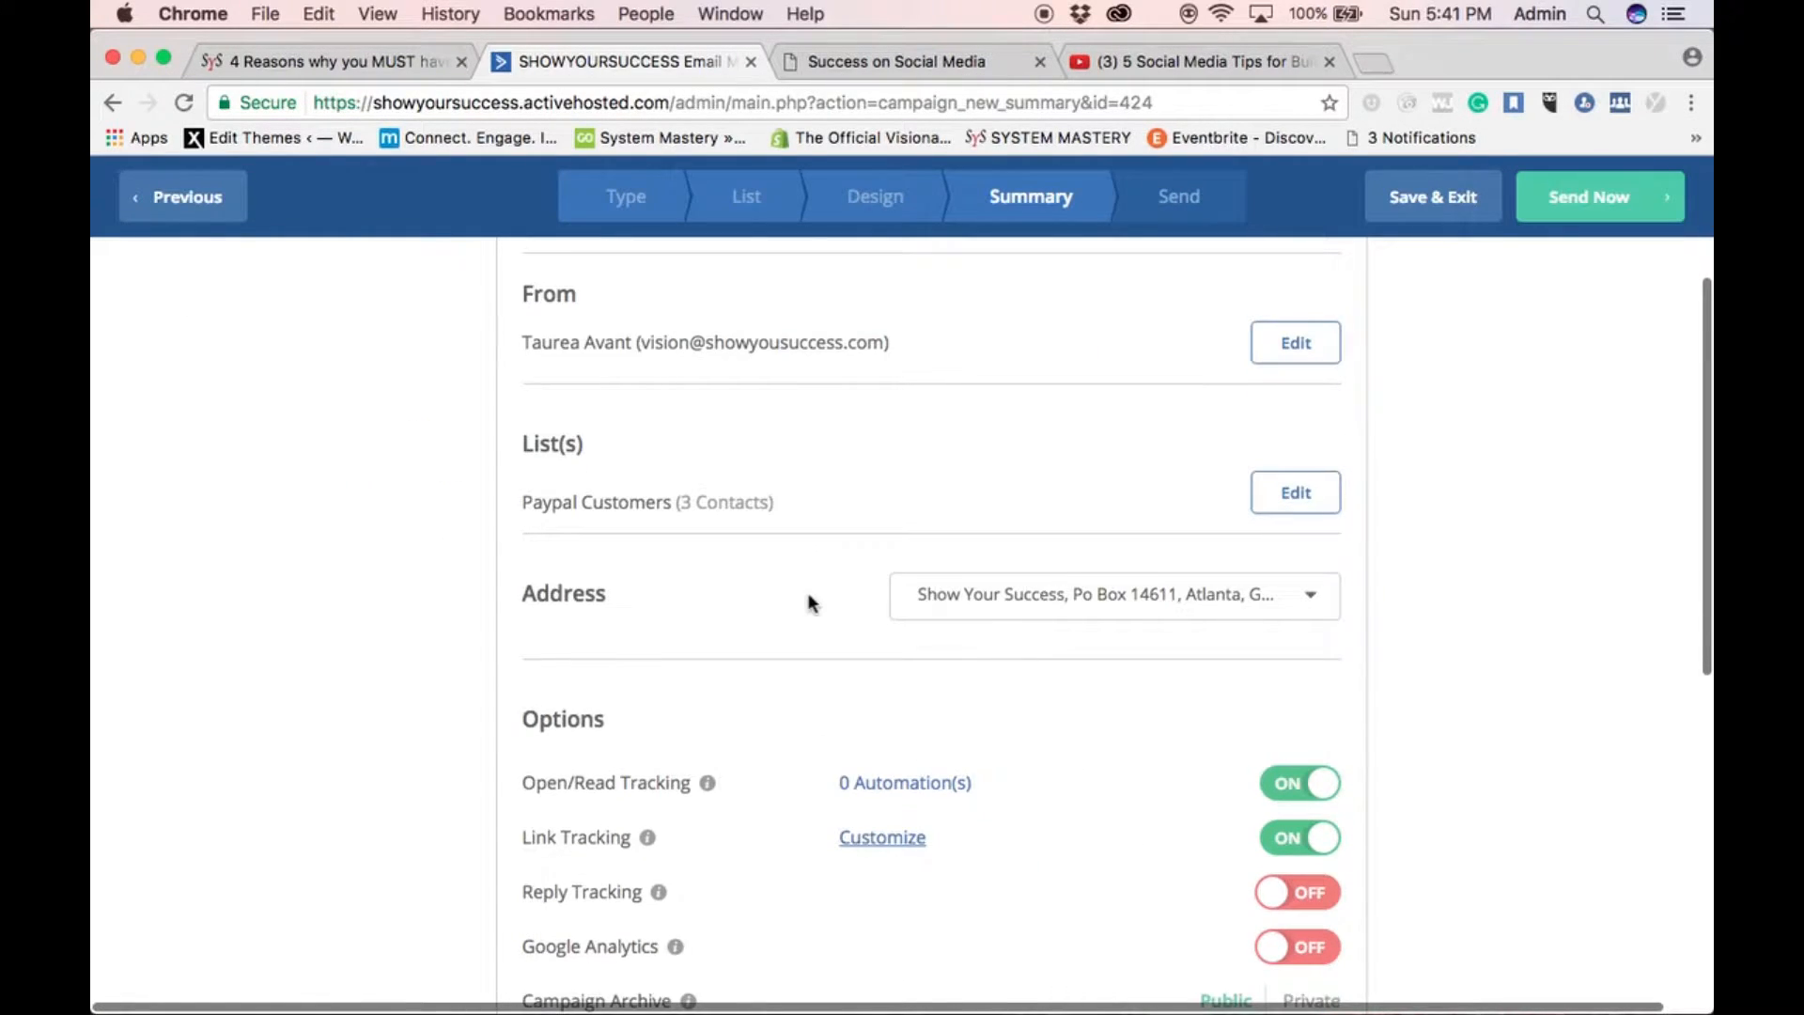
scroll(810, 602, "down", 5)
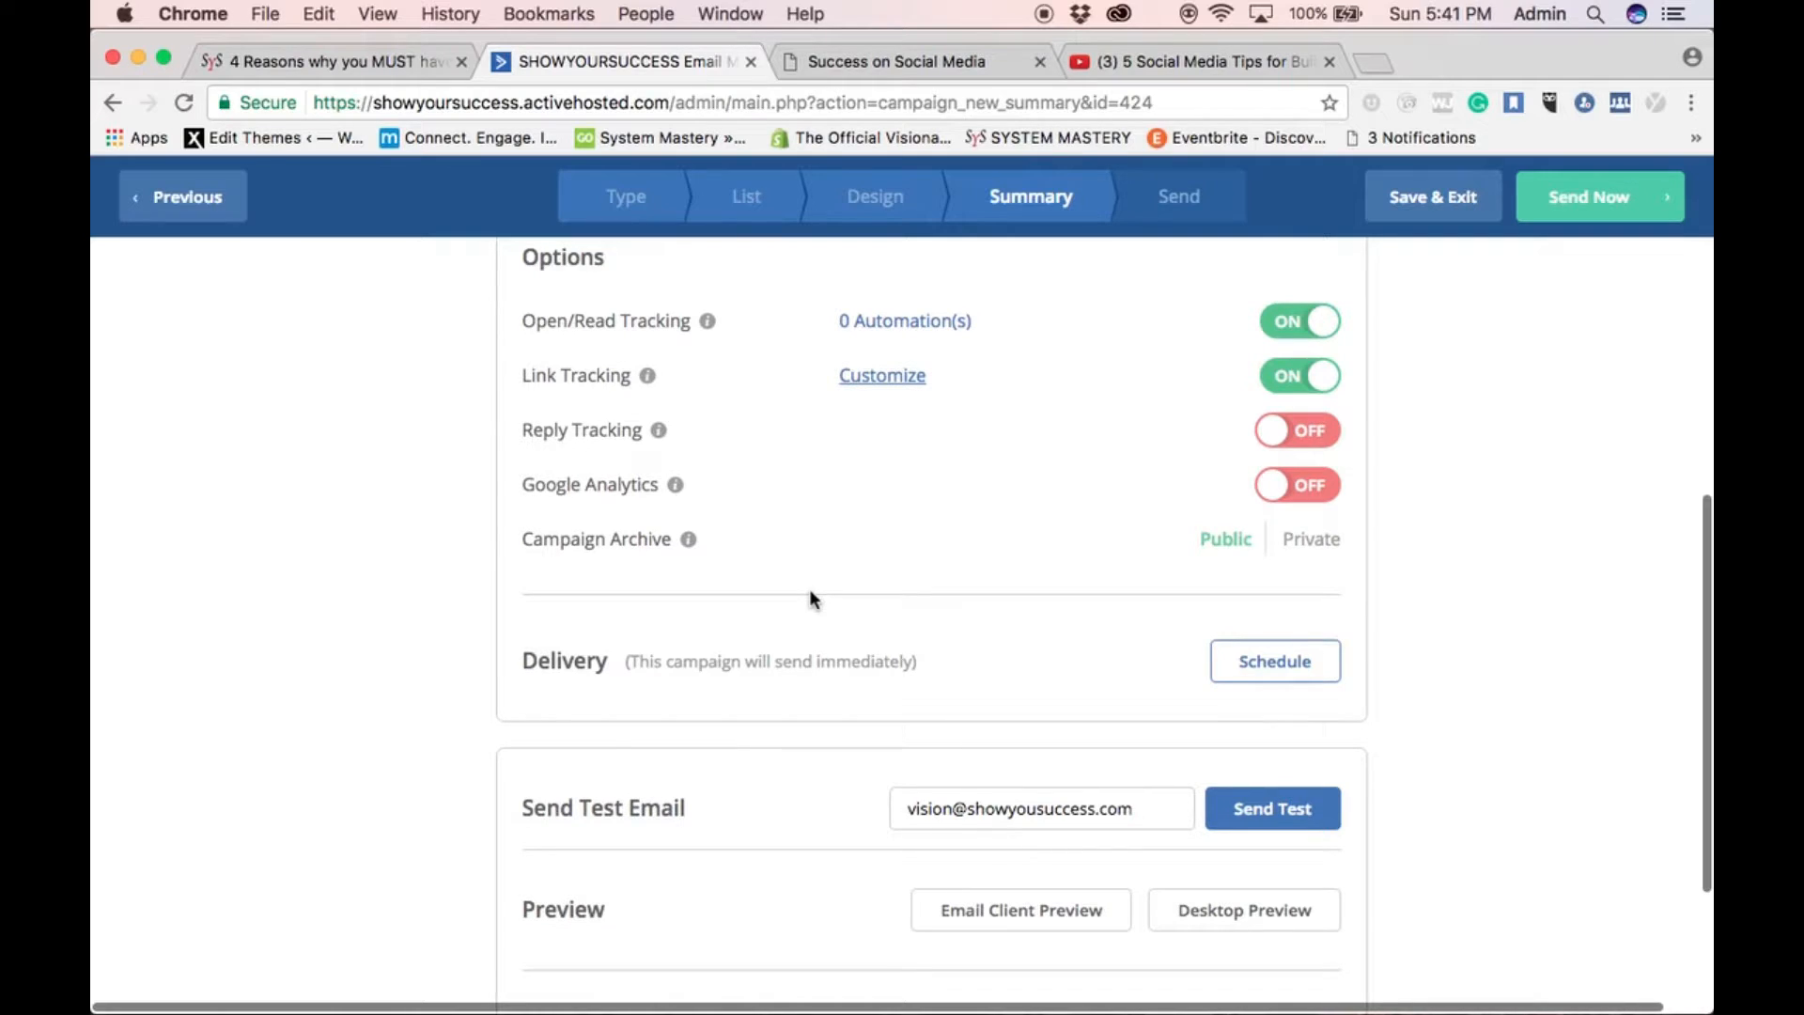
scroll(809, 588, "down", 2)
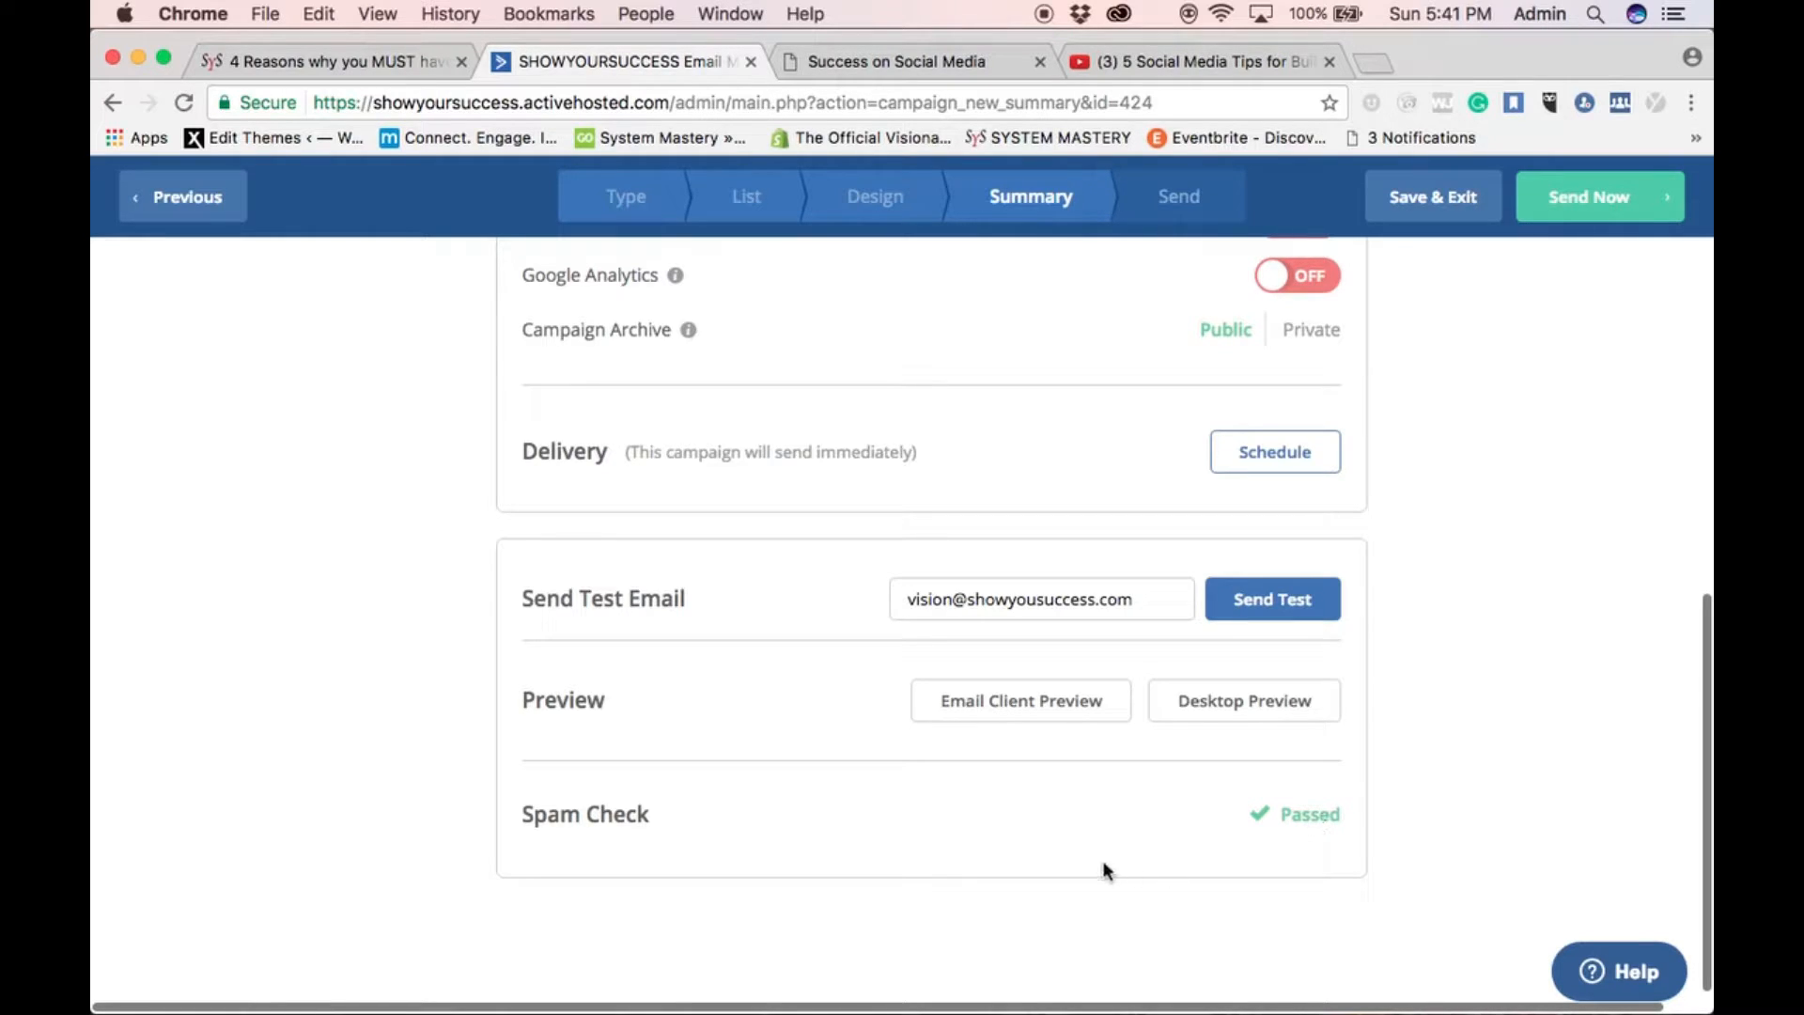
Turn on Reply Tracking for the campaign, and save the campaign and exit to the campaign list
scroll(1073, 838, "up", 3)
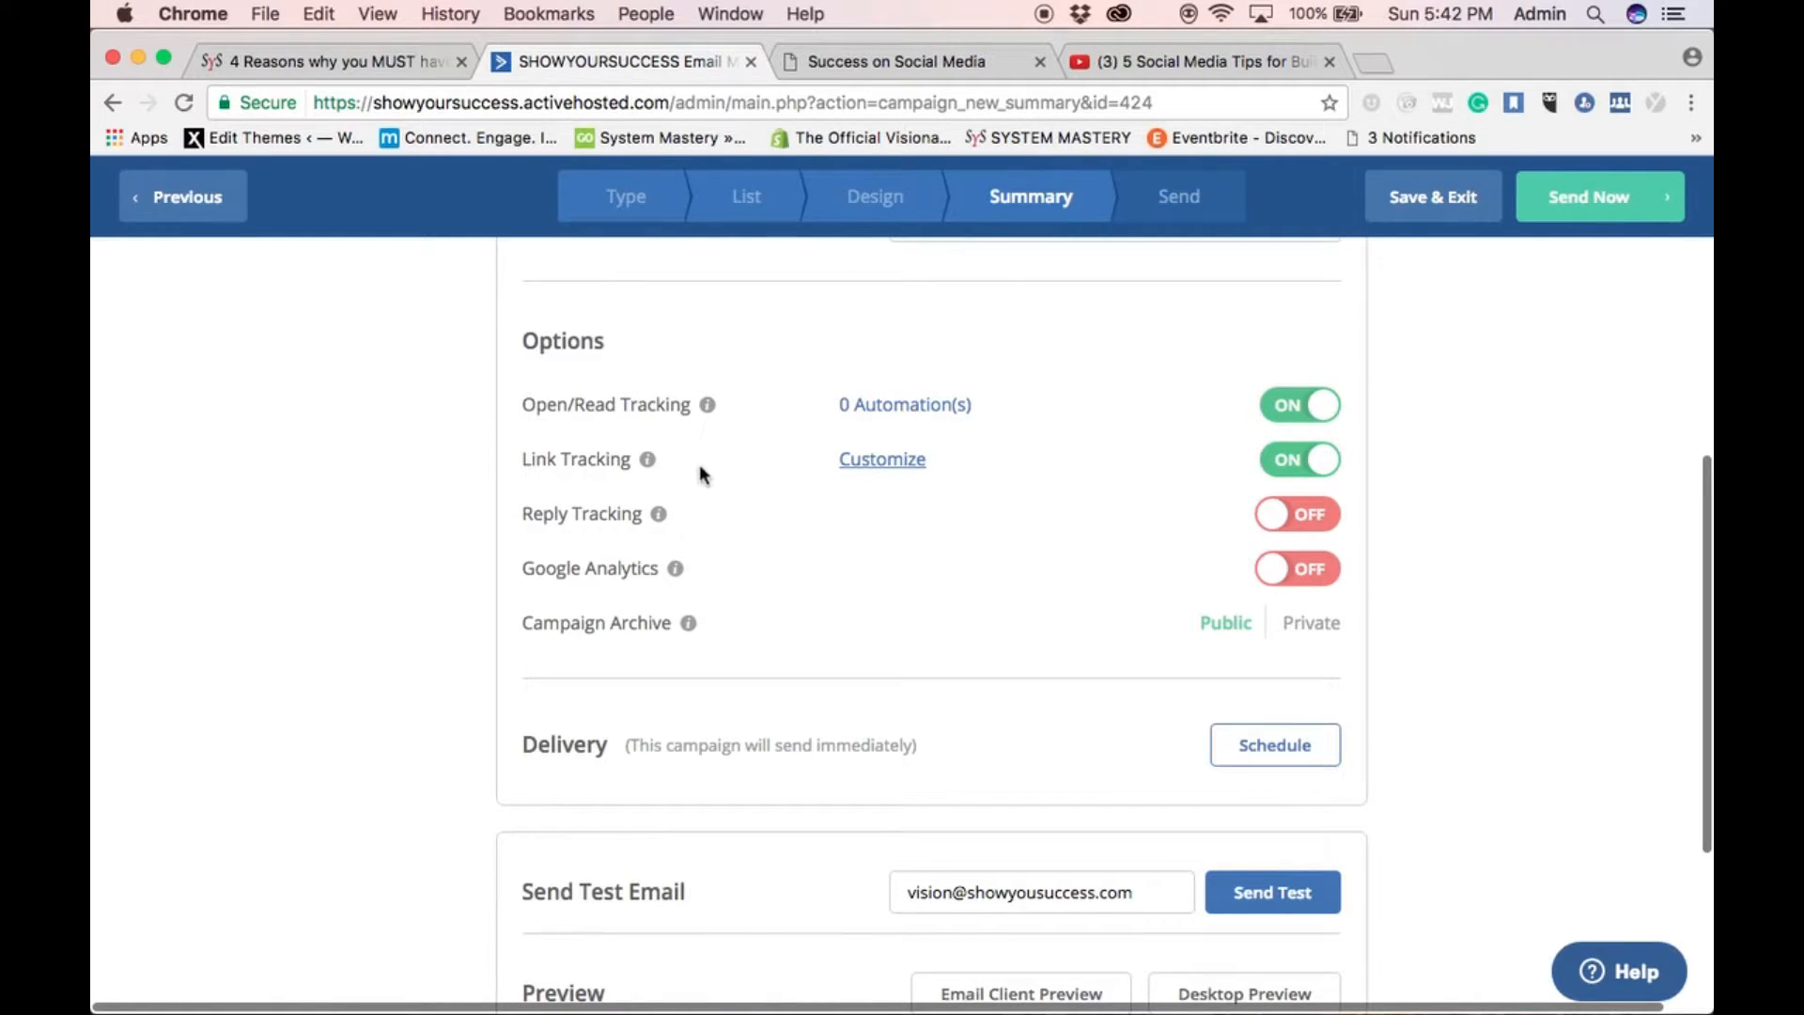
mouse_move(654, 522)
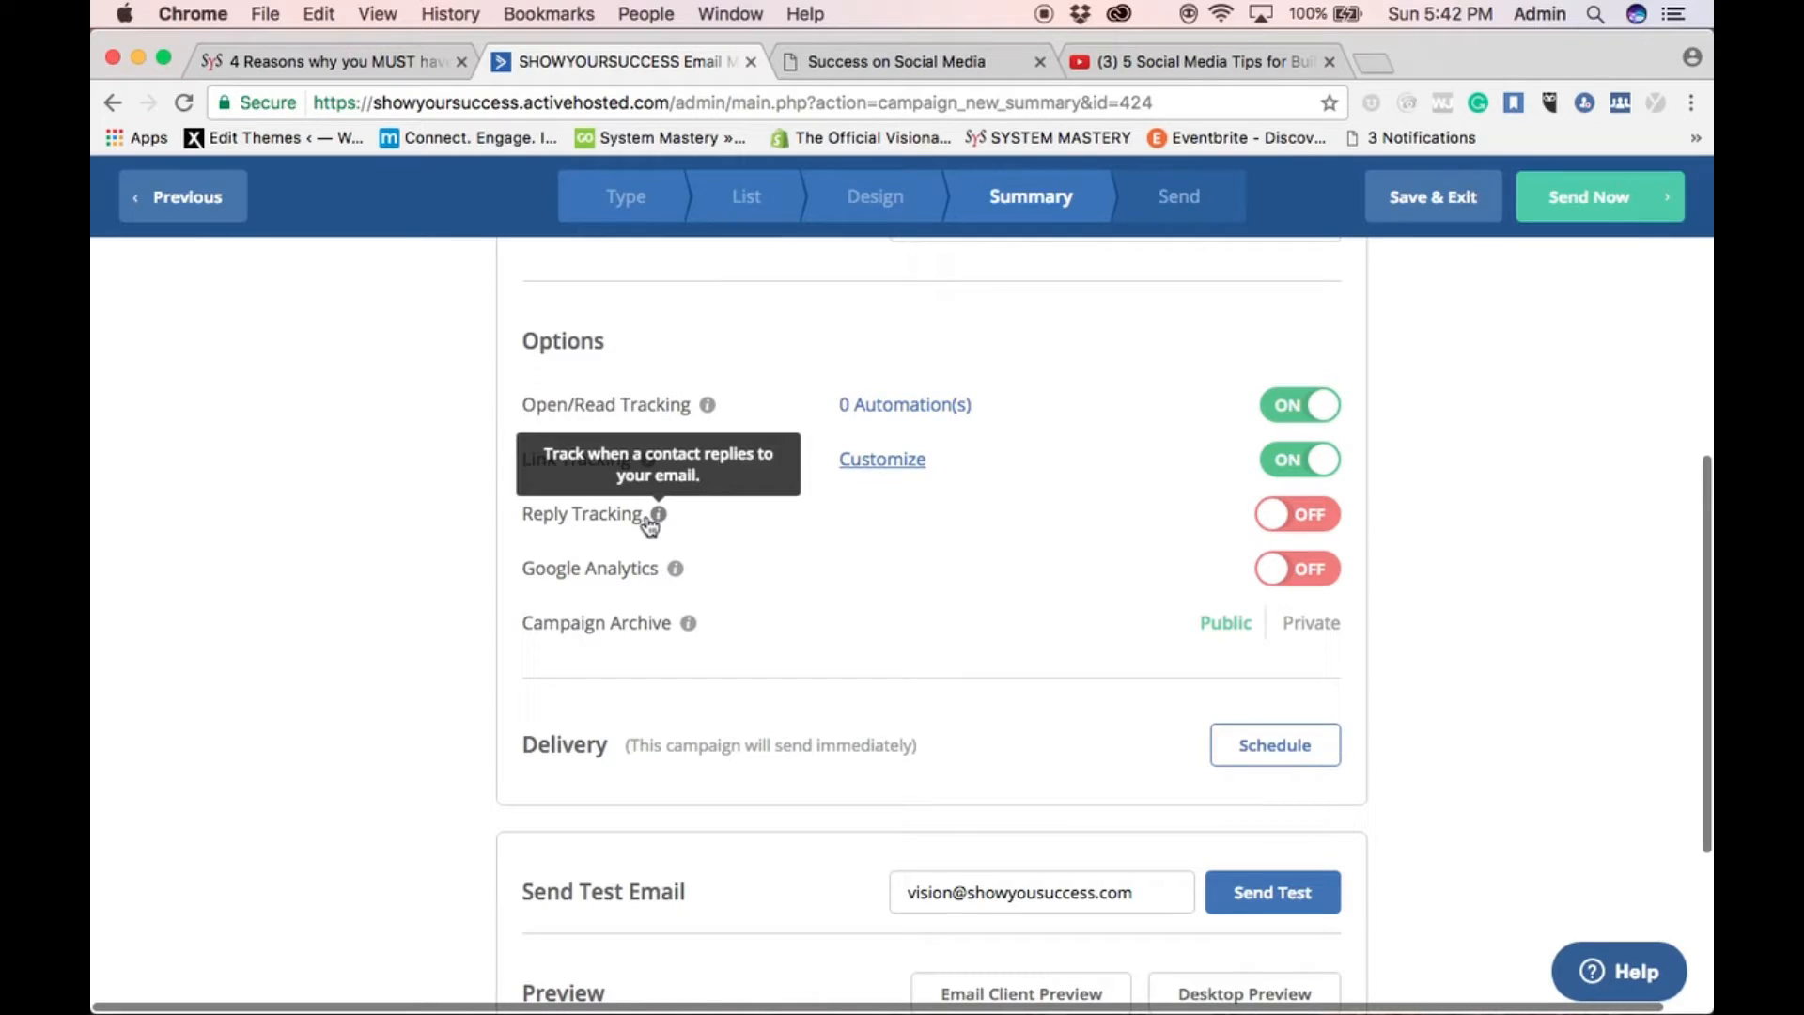
left_click(1321, 512)
left_click(1148, 411)
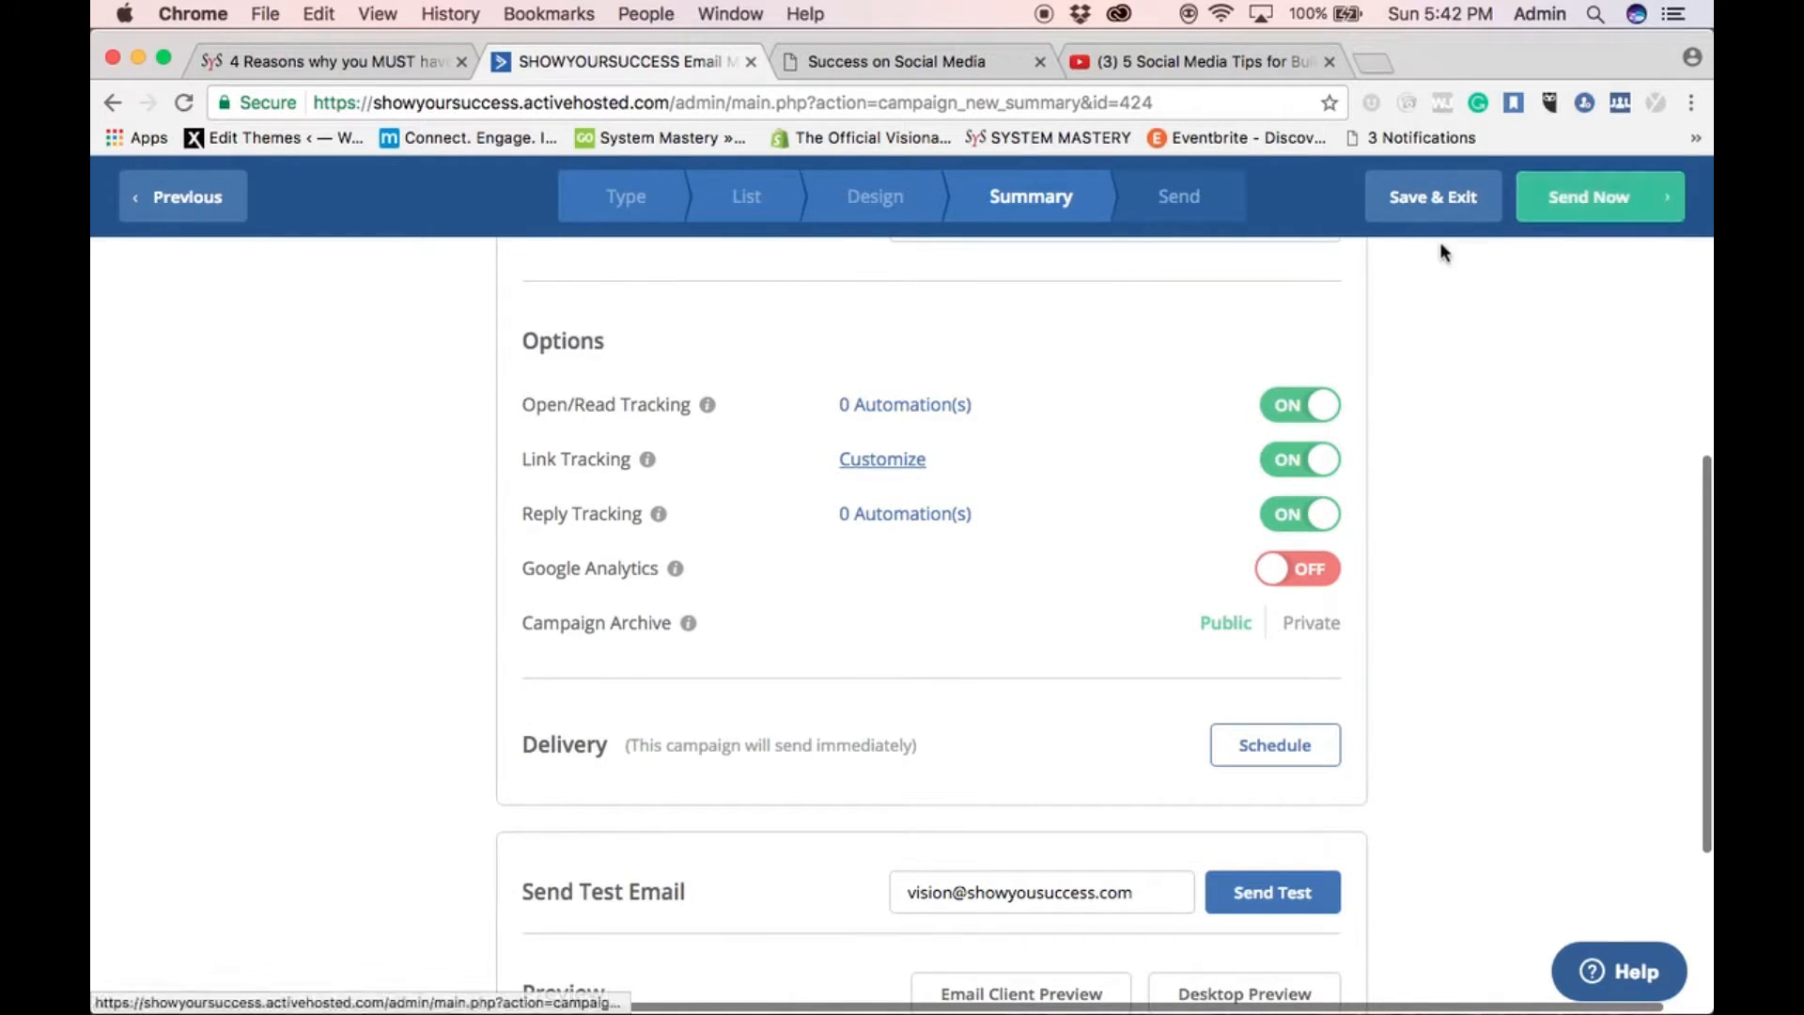
left_click(1425, 216)
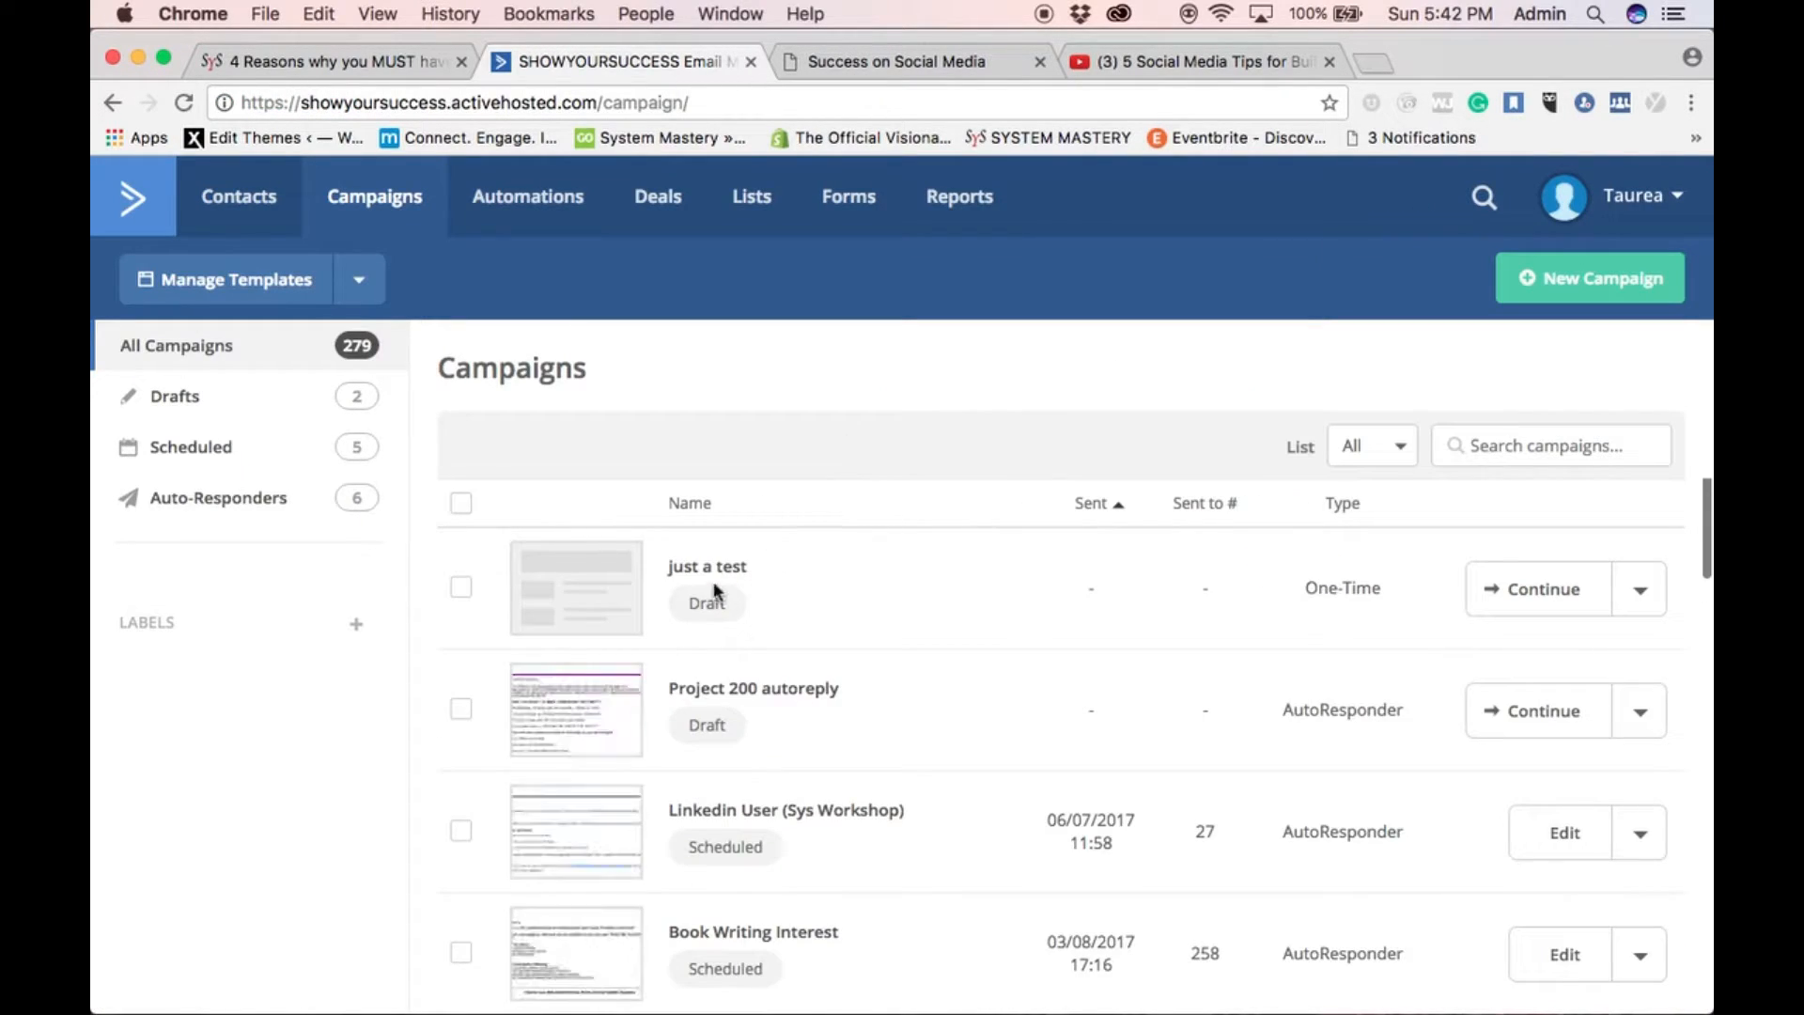
Delete the "just a test" draft campaign and confirm its removal
left_click(461, 588)
left_click(484, 447)
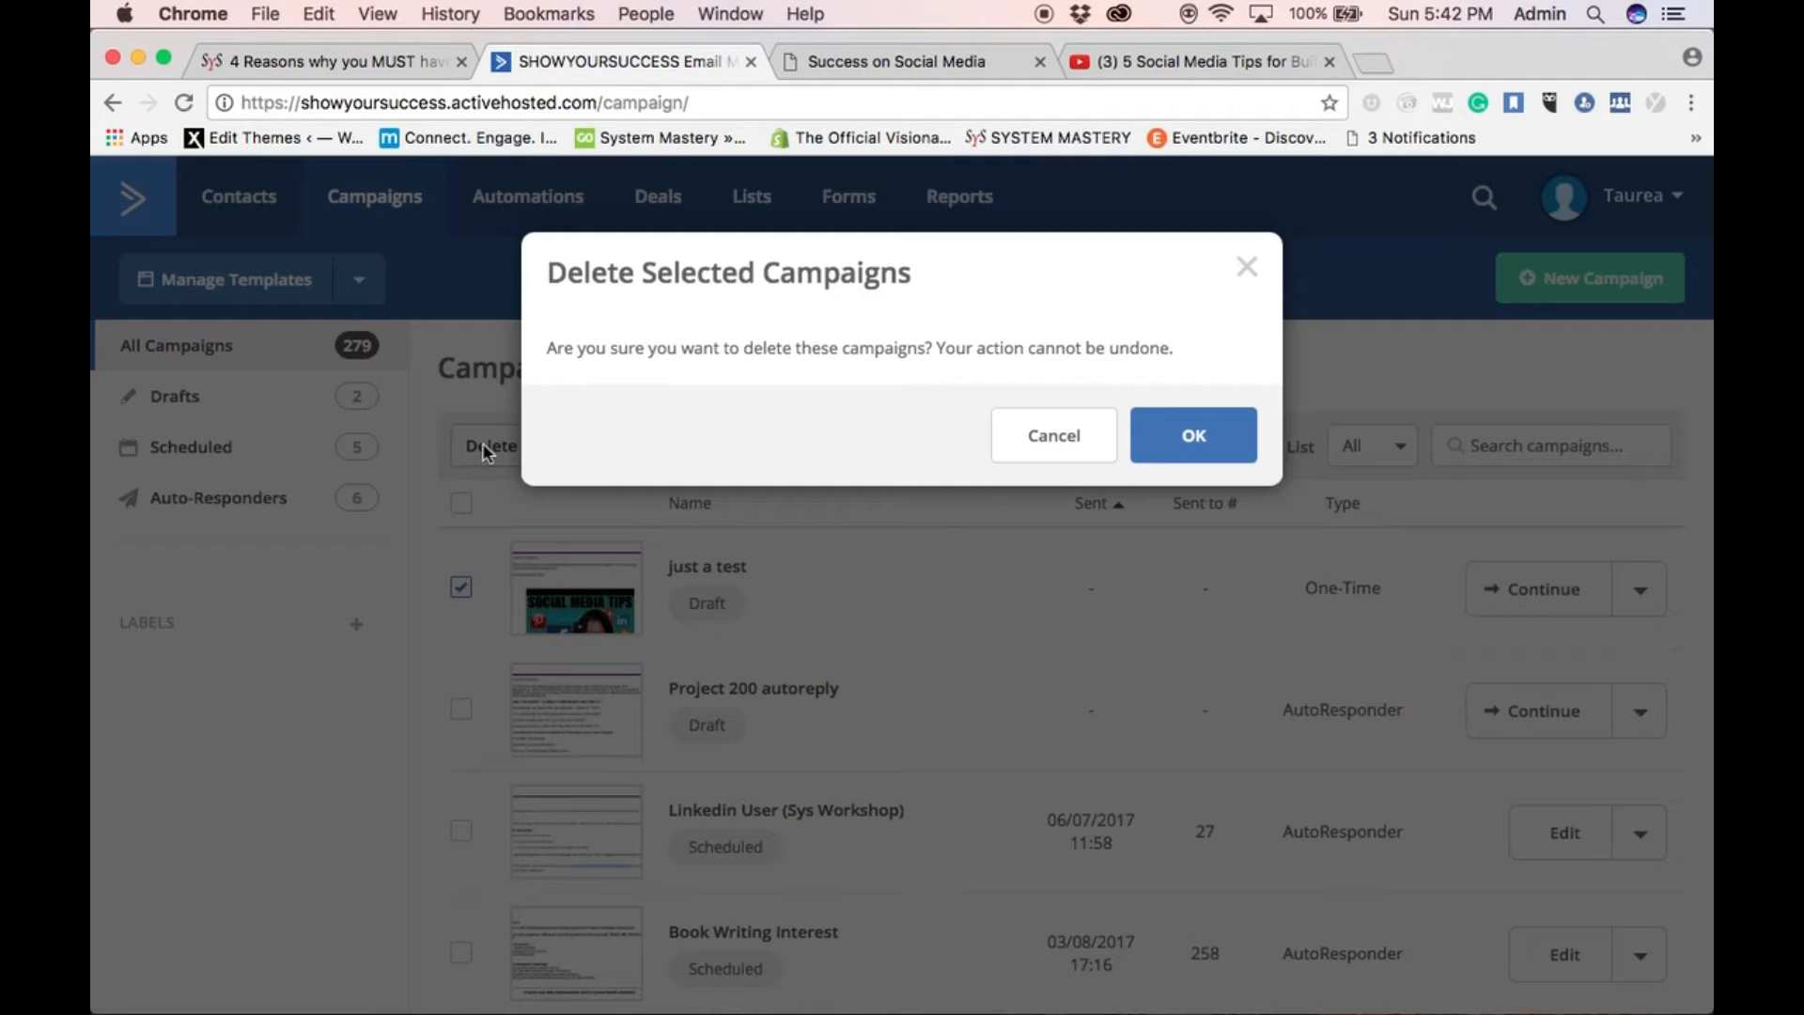
left_click(1148, 454)
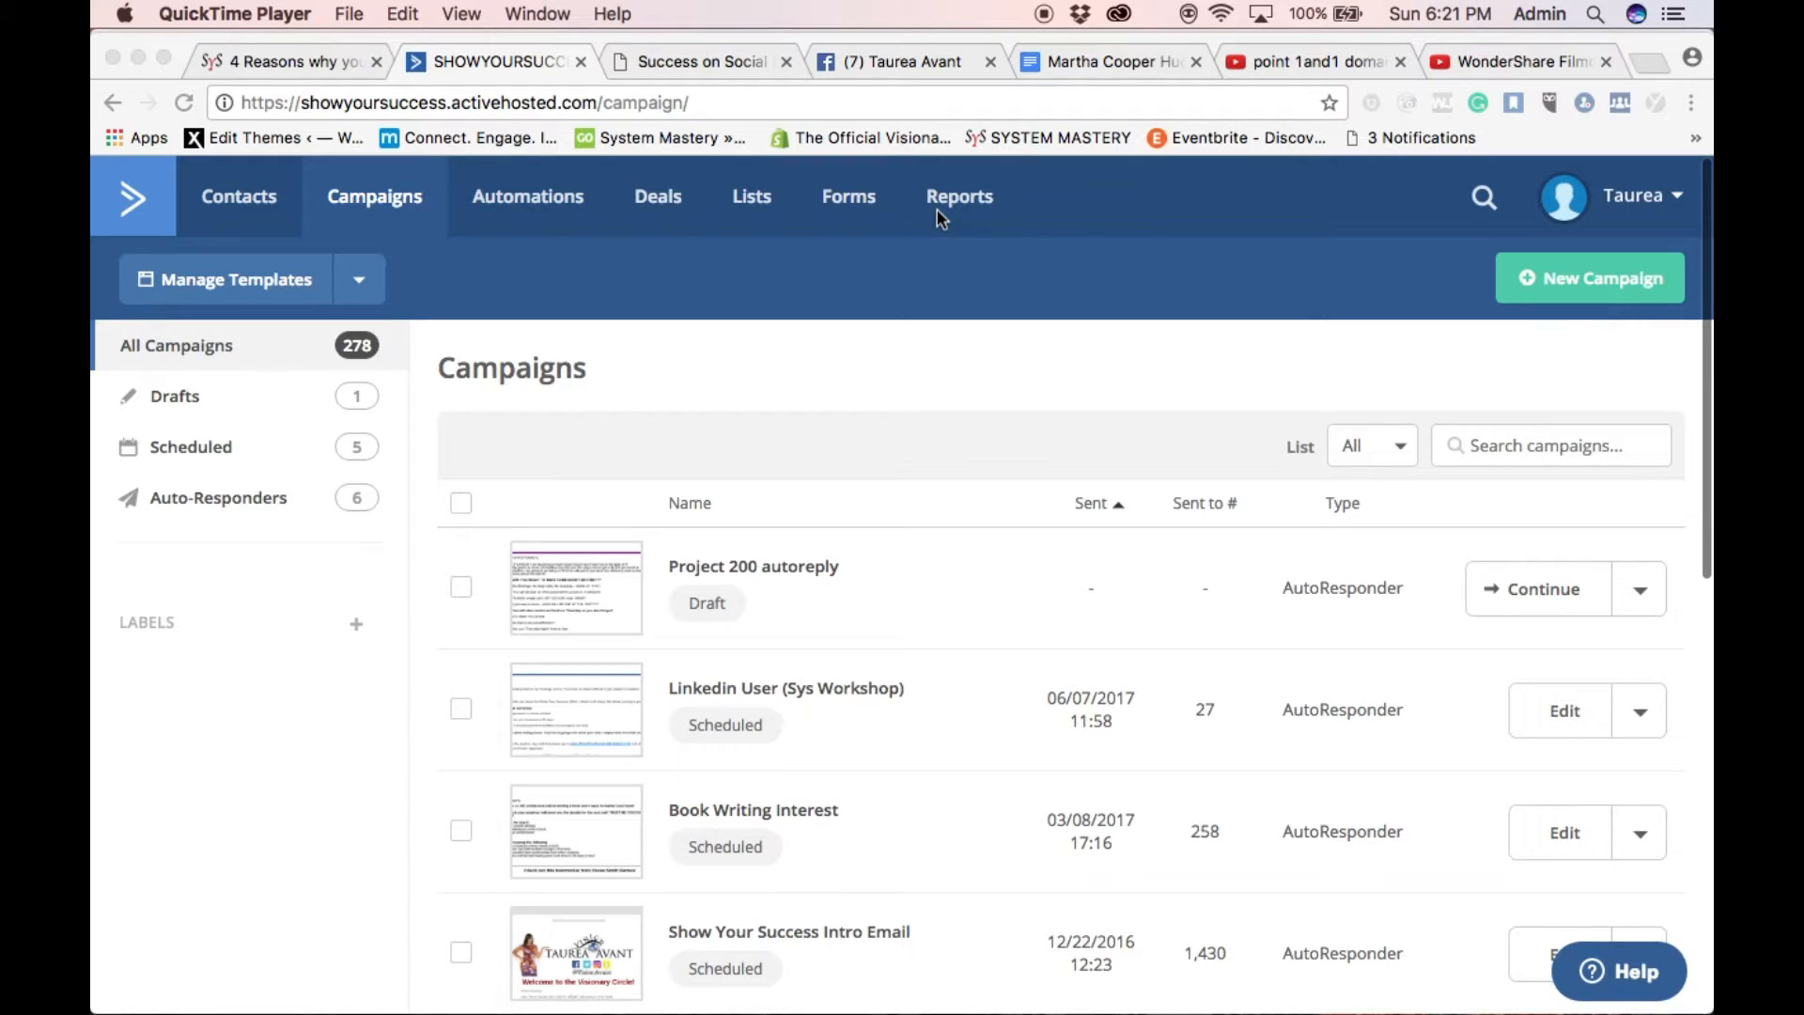
Open the report of the sent "Buy Two Get One Free!" campaign and review its overview, message and GEO sections
scroll(974, 555, "down", 5)
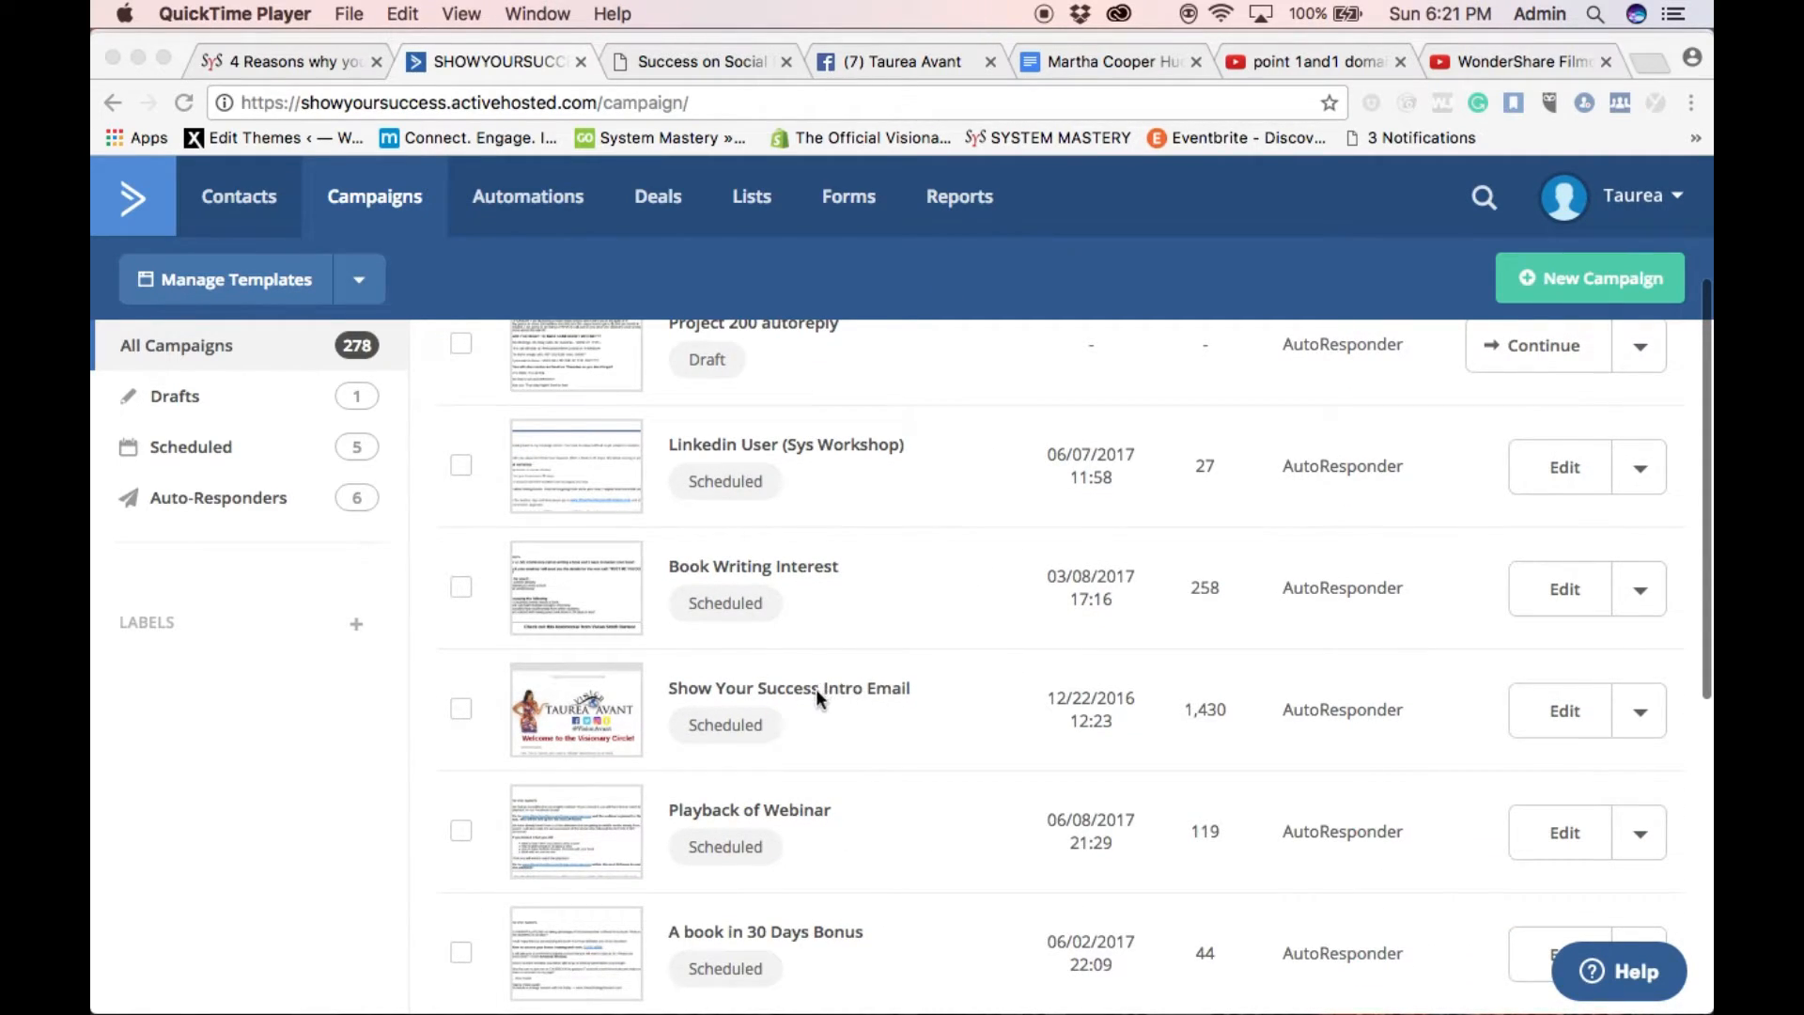
scroll(815, 693, "down", 7)
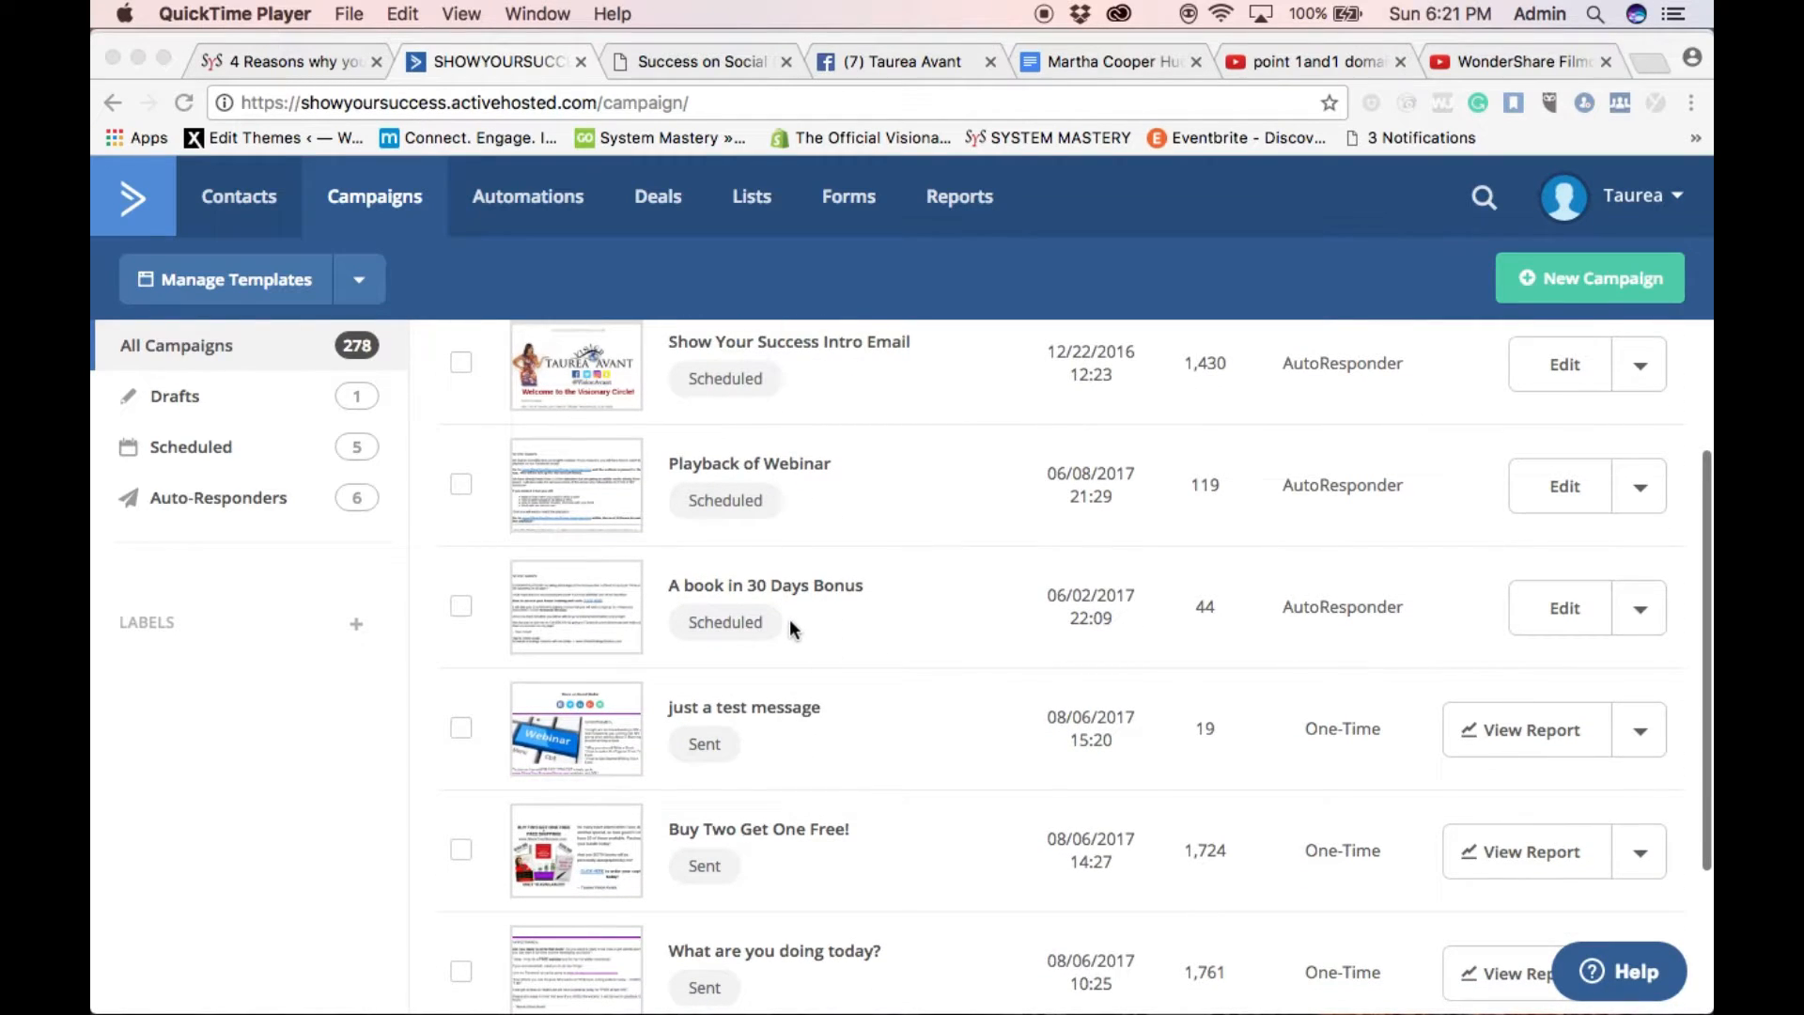
scroll(789, 619, "down", 5)
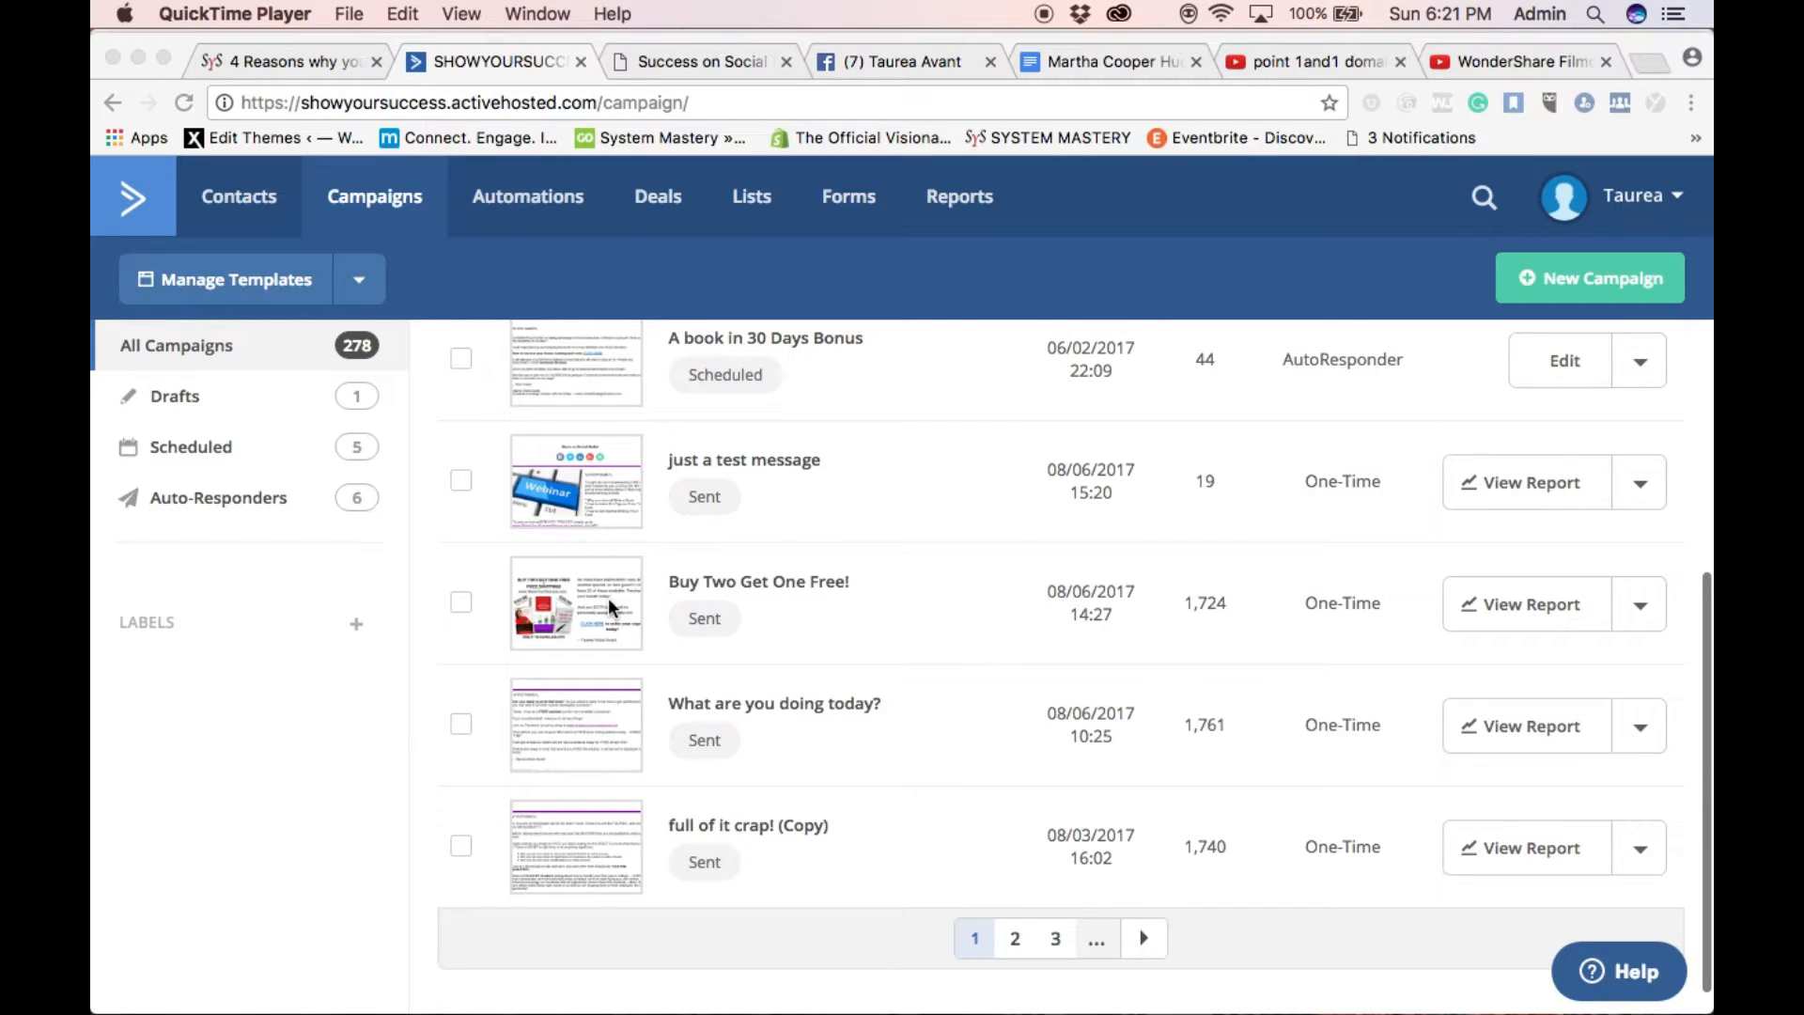
left_click(608, 596)
left_click(776, 595)
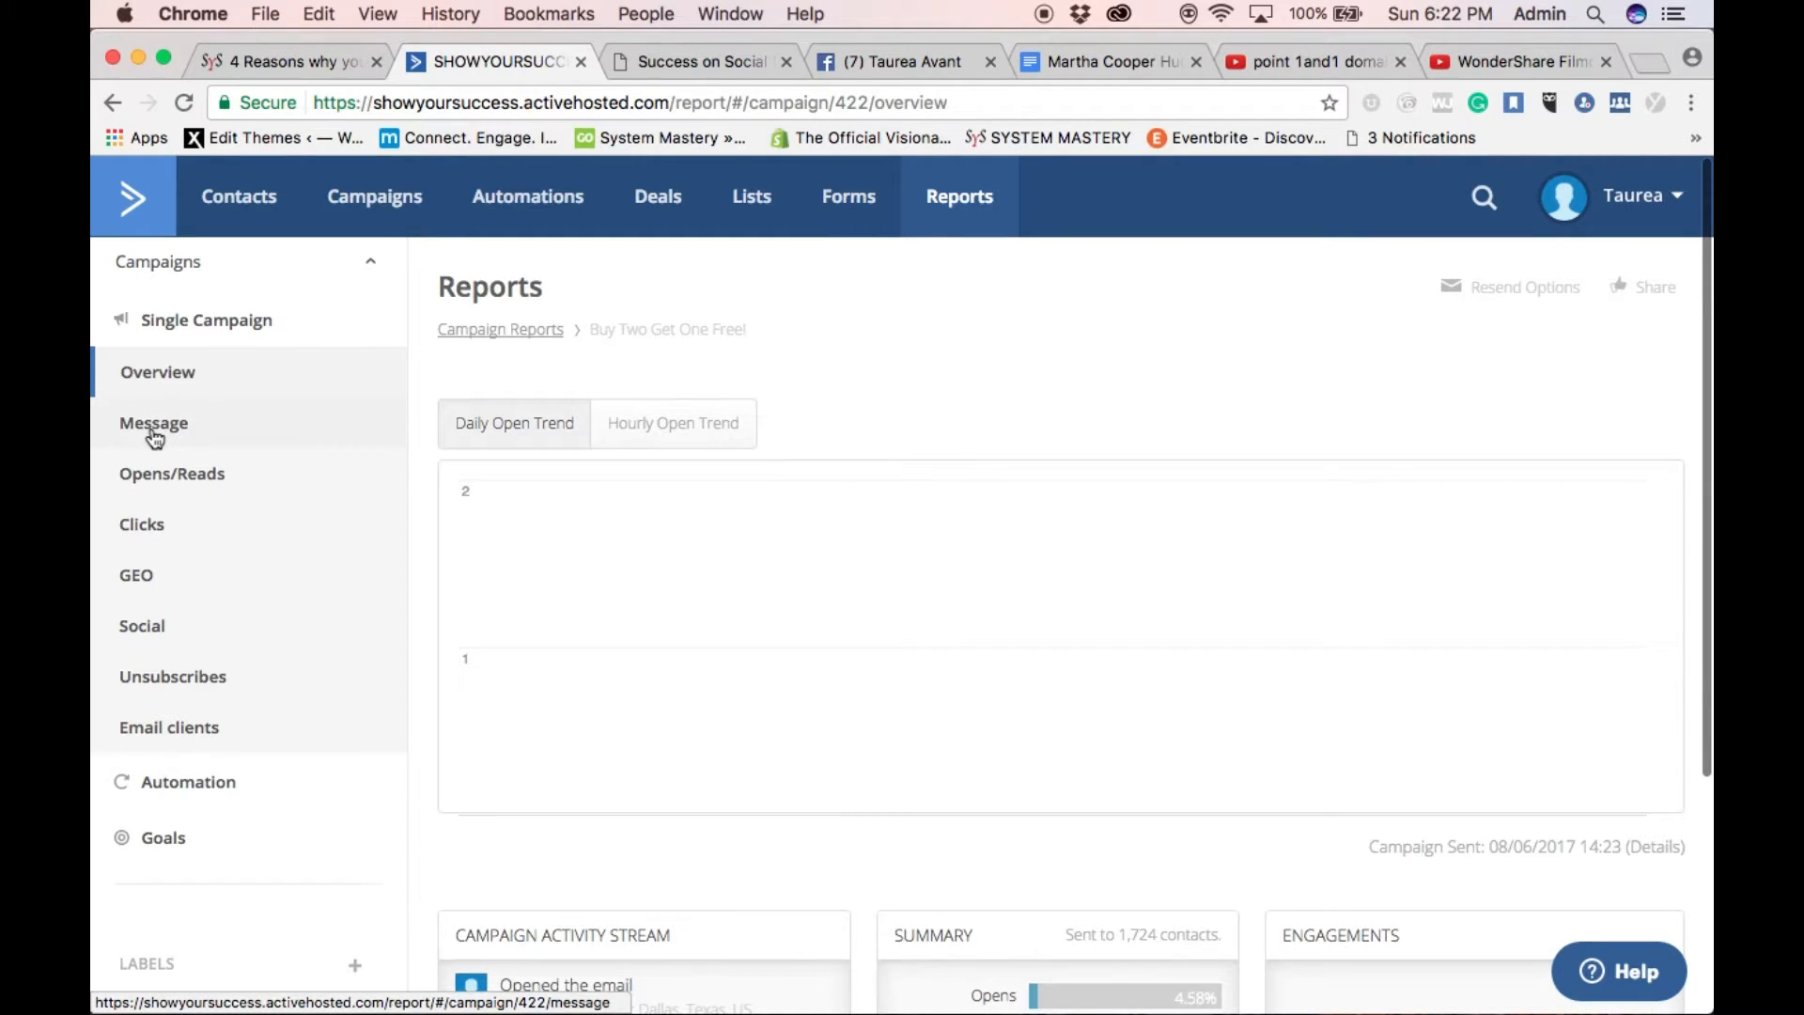
left_click(154, 438)
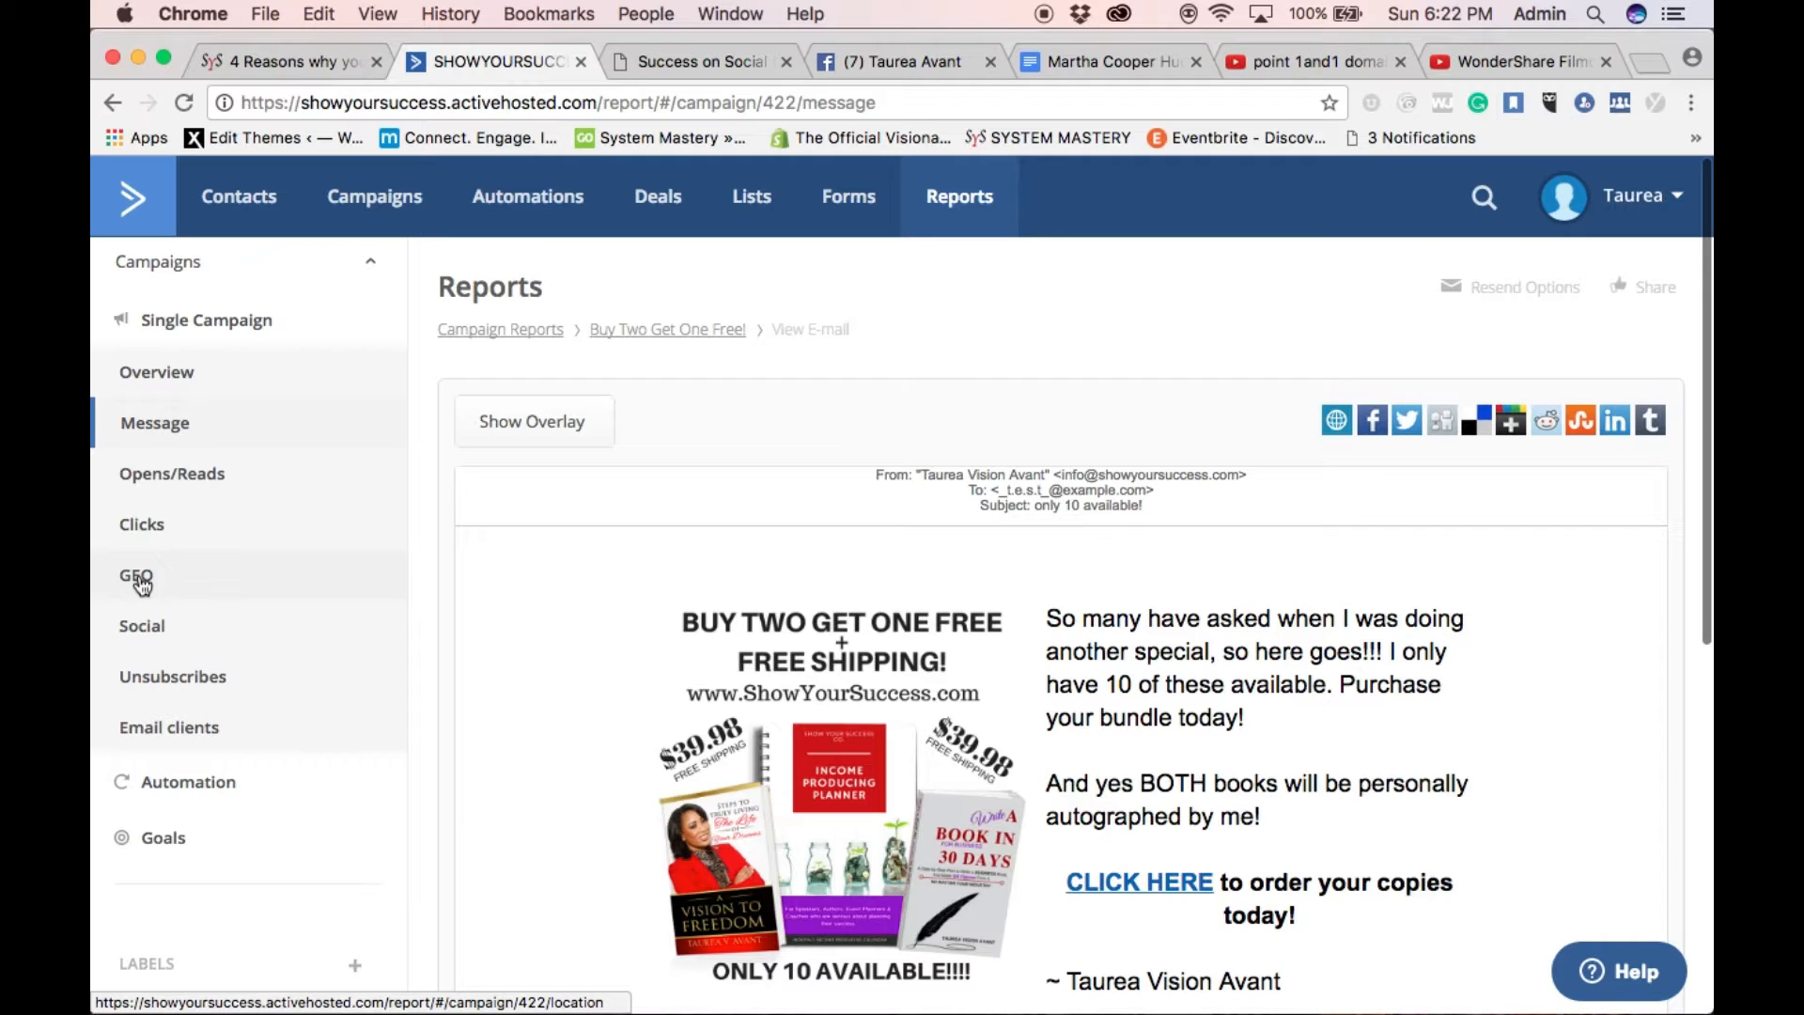
left_click(139, 578)
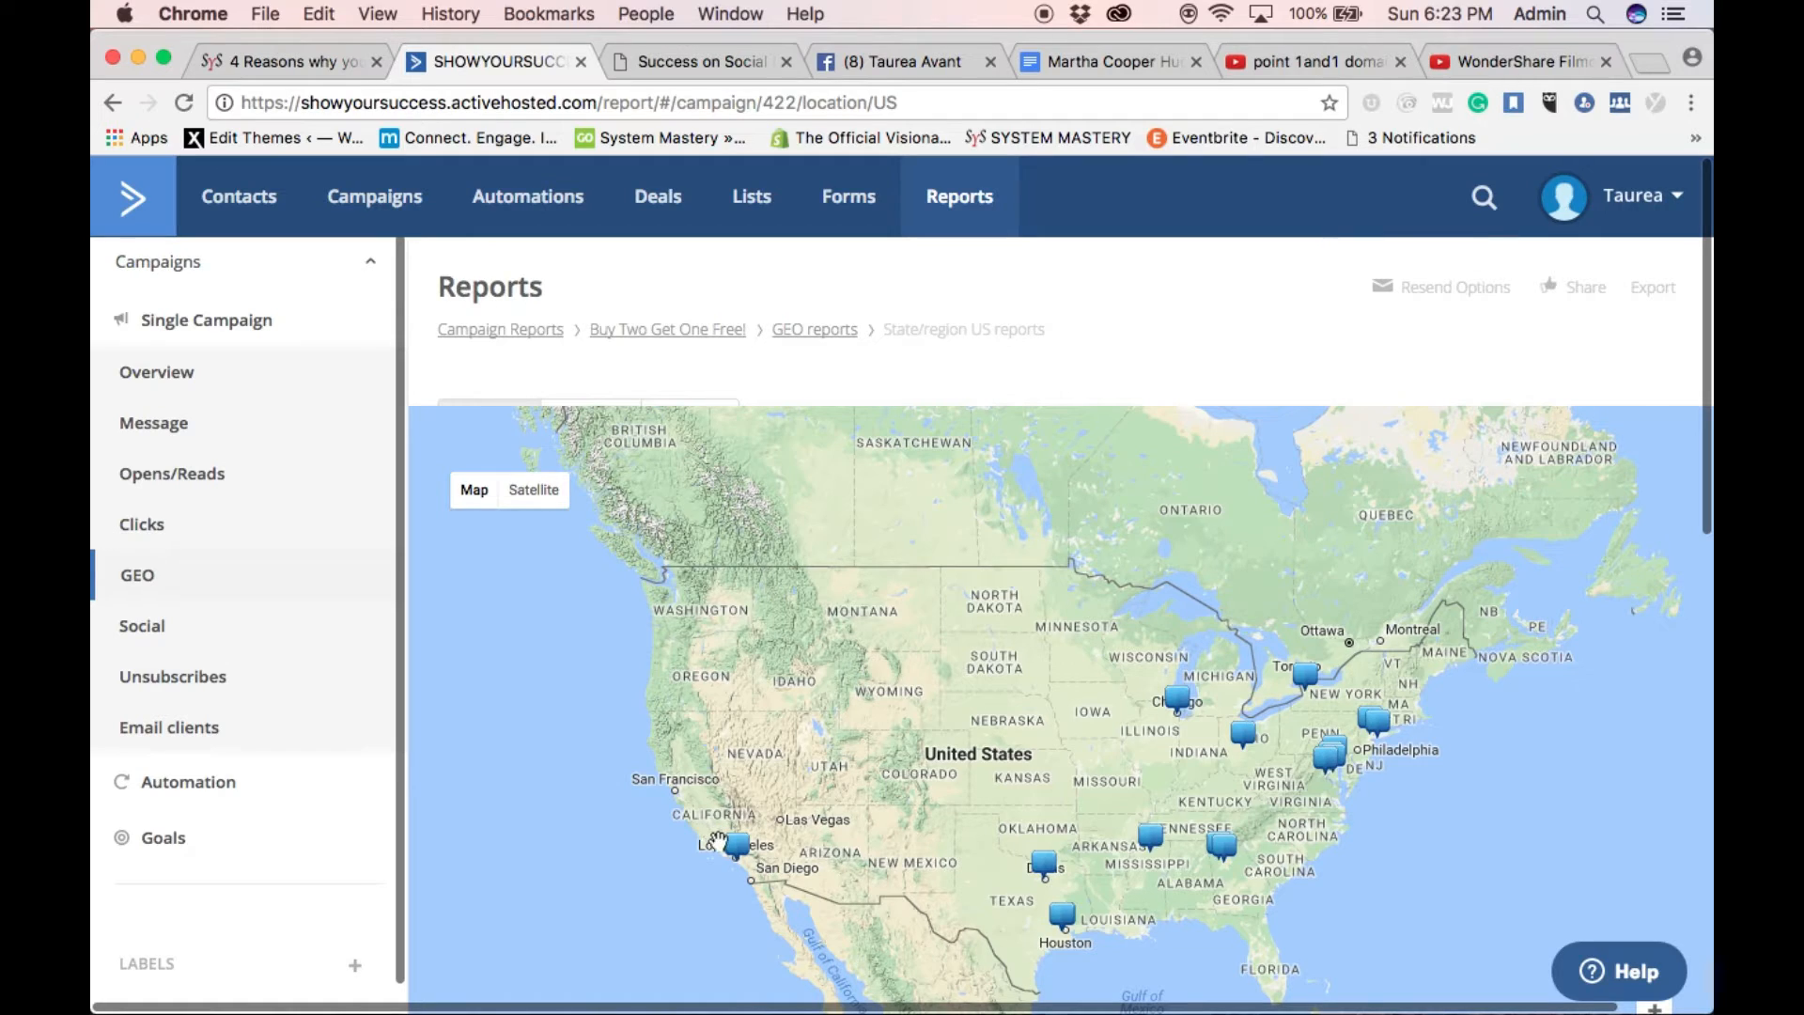
Examine where the "full of it crap! (Copy)" campaign was opened across the eastern United States in its GEO report
left_click(367, 194)
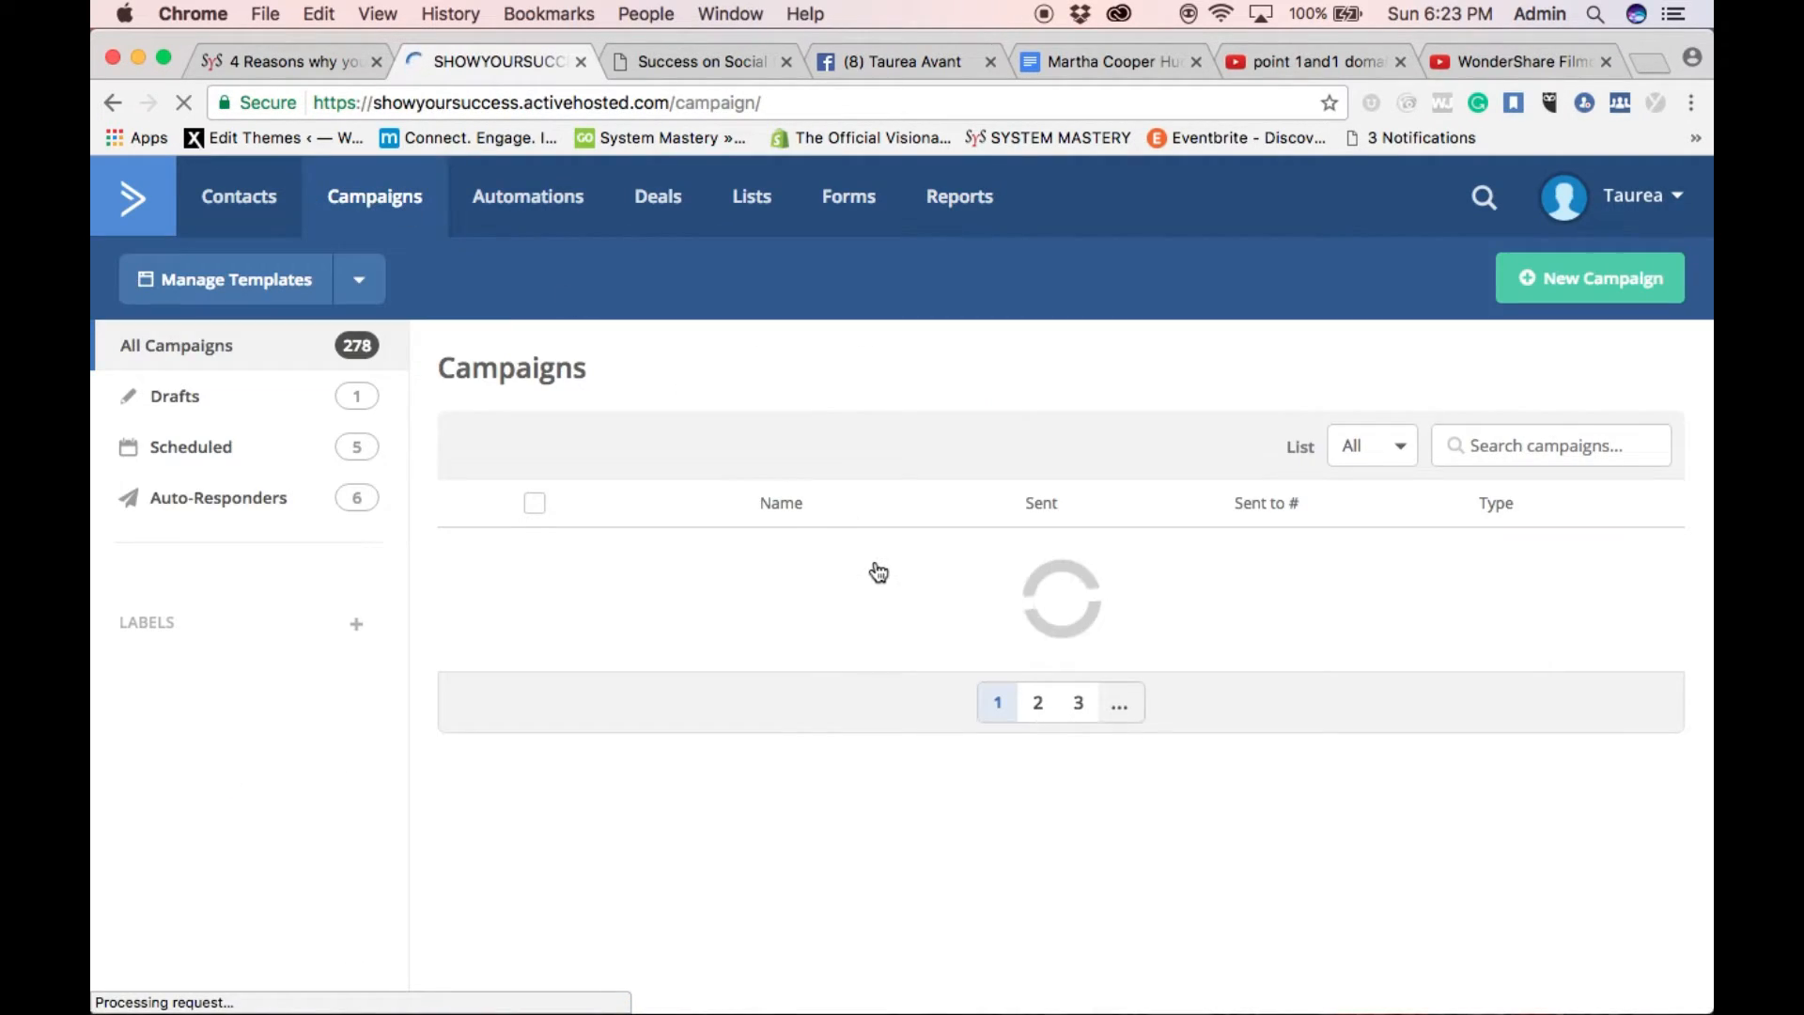
scroll(774, 819, "down", 10)
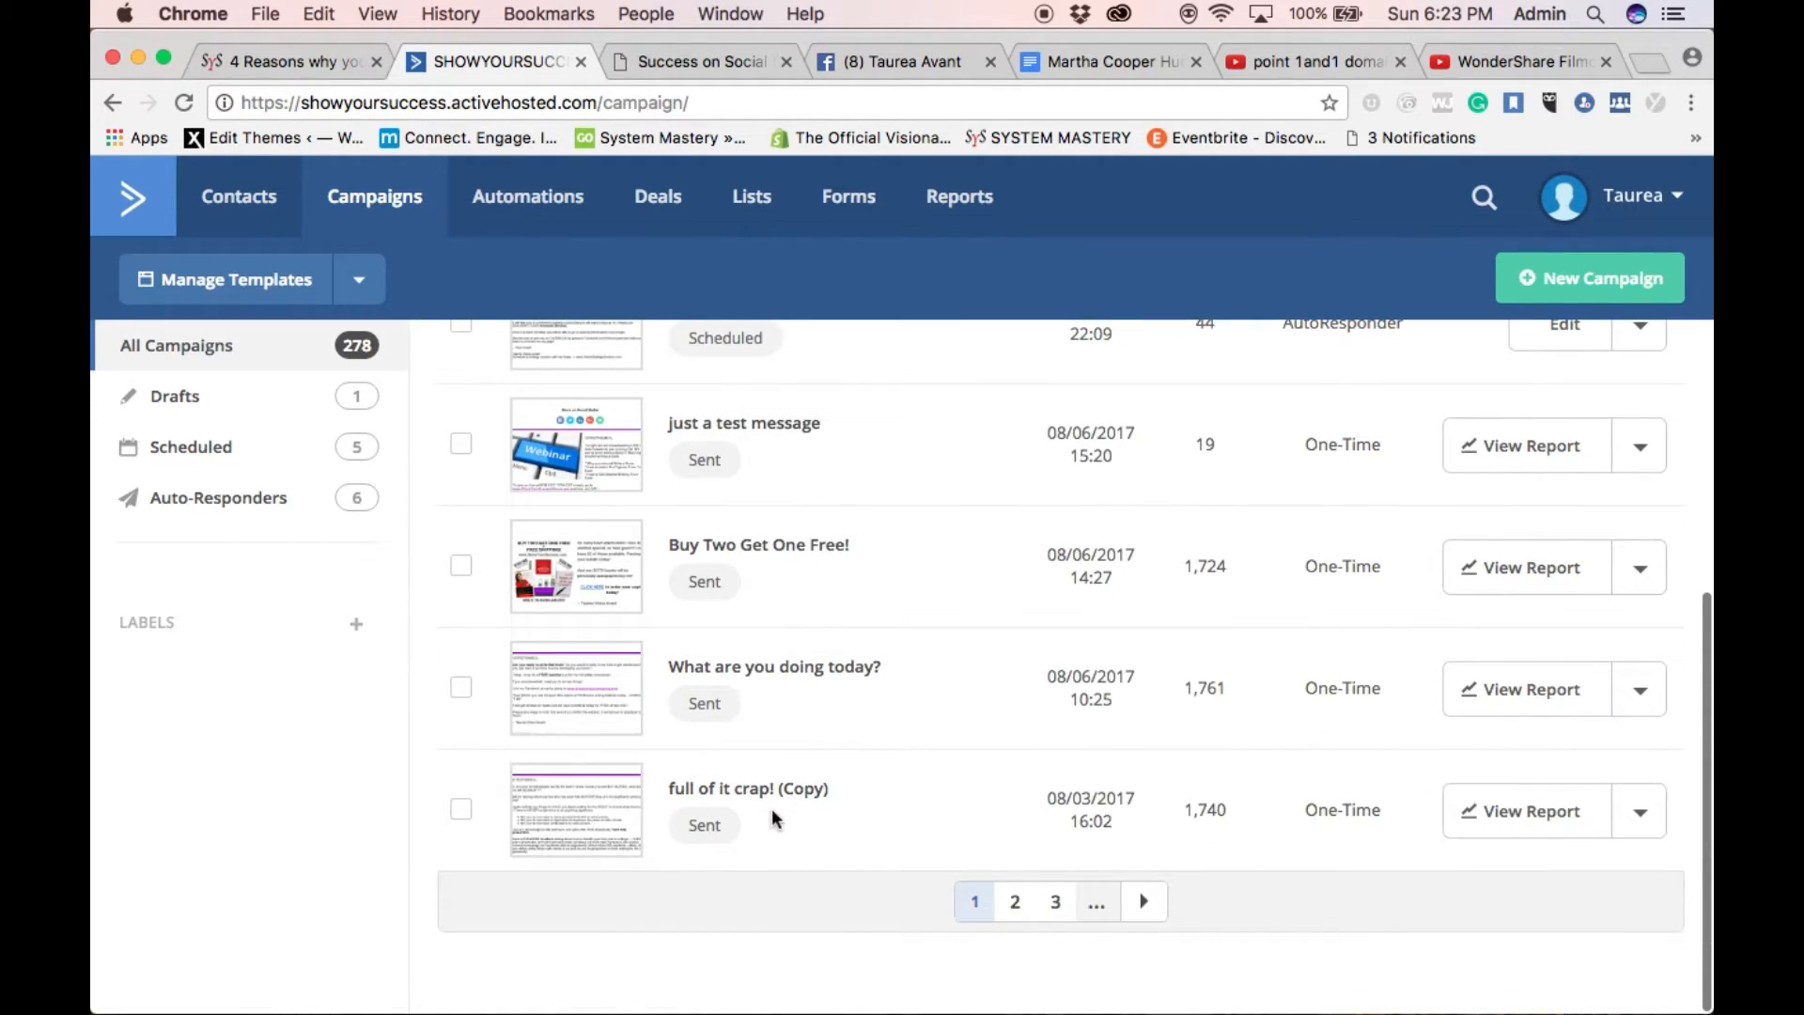
left_click(795, 794)
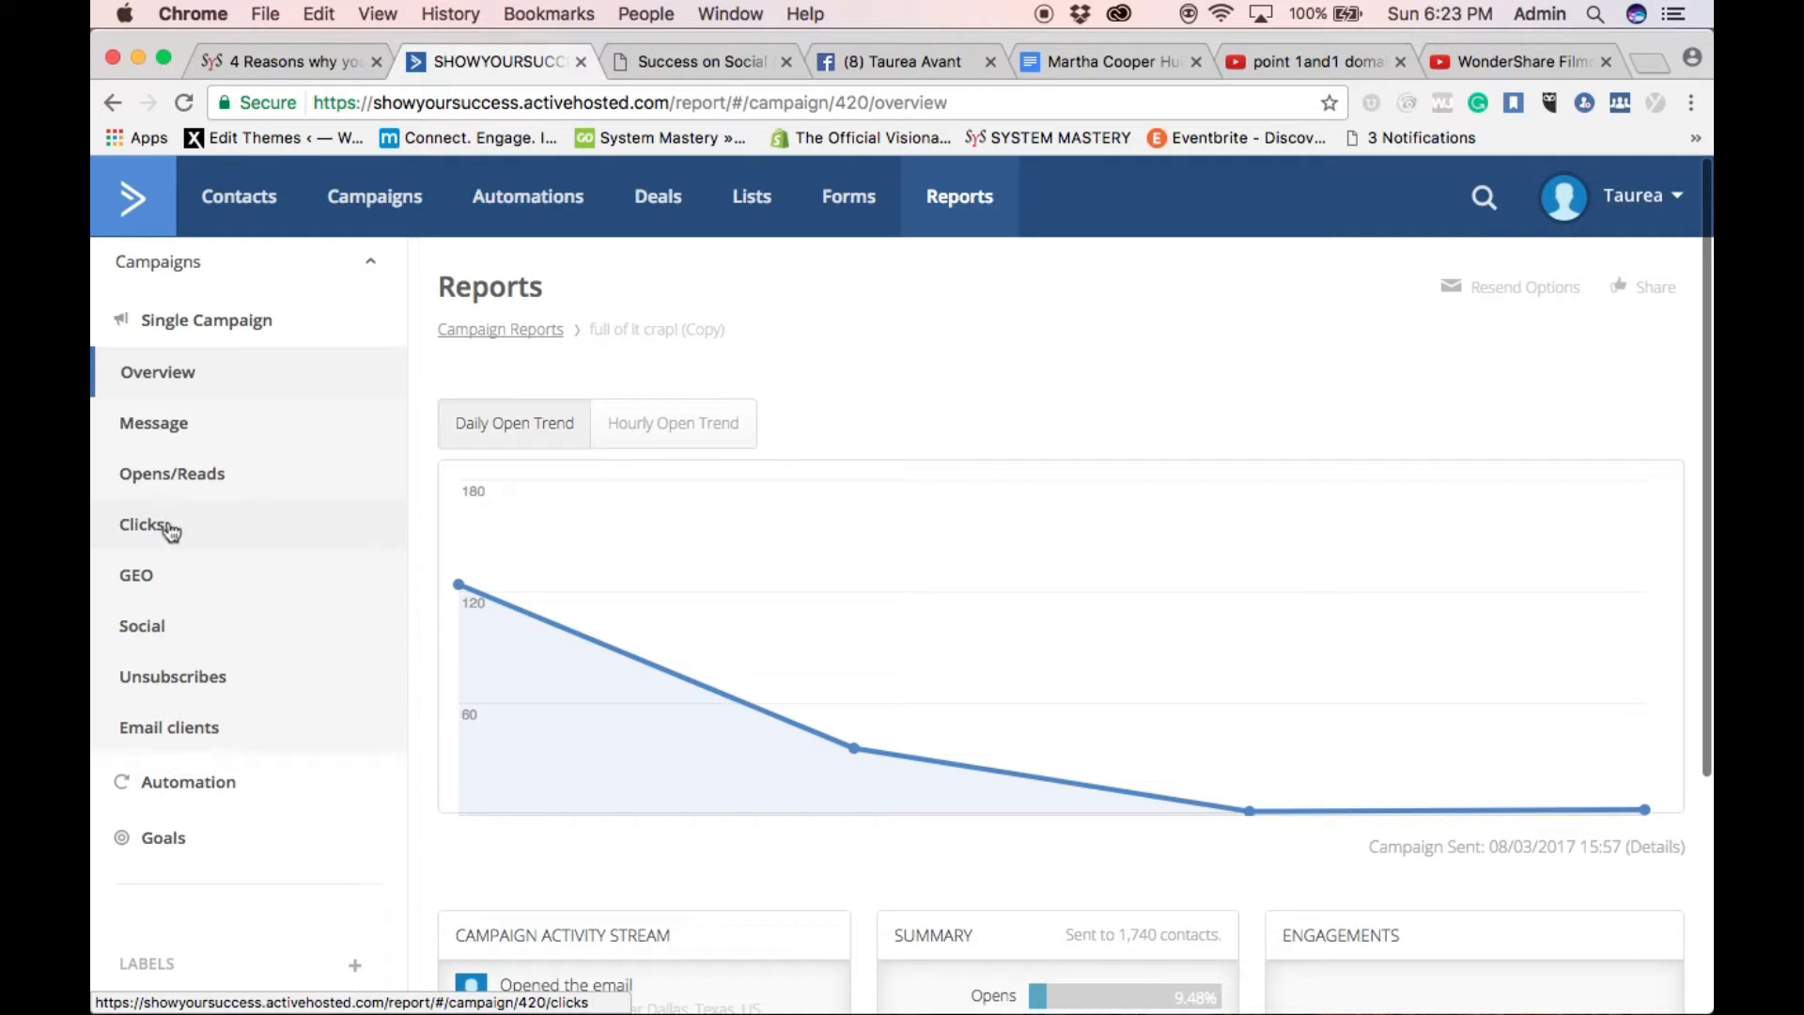
left_click(155, 577)
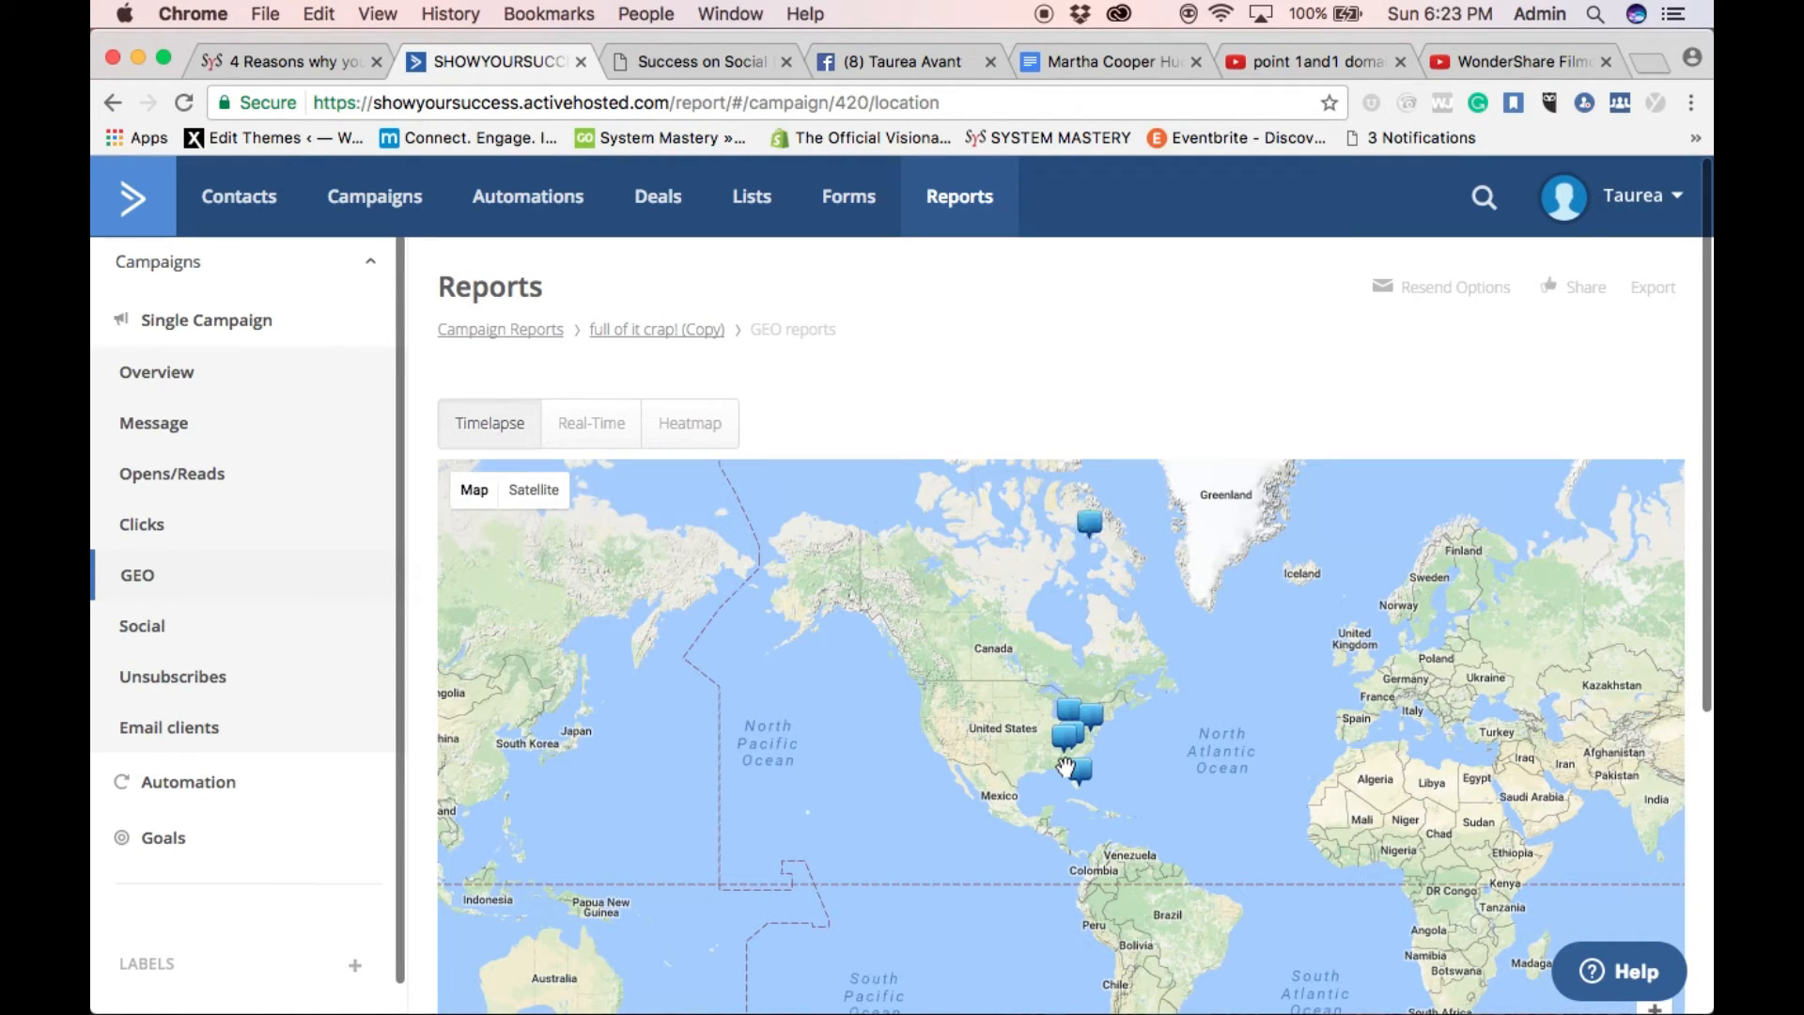
left_click_drag(1198, 724, 1089, 650)
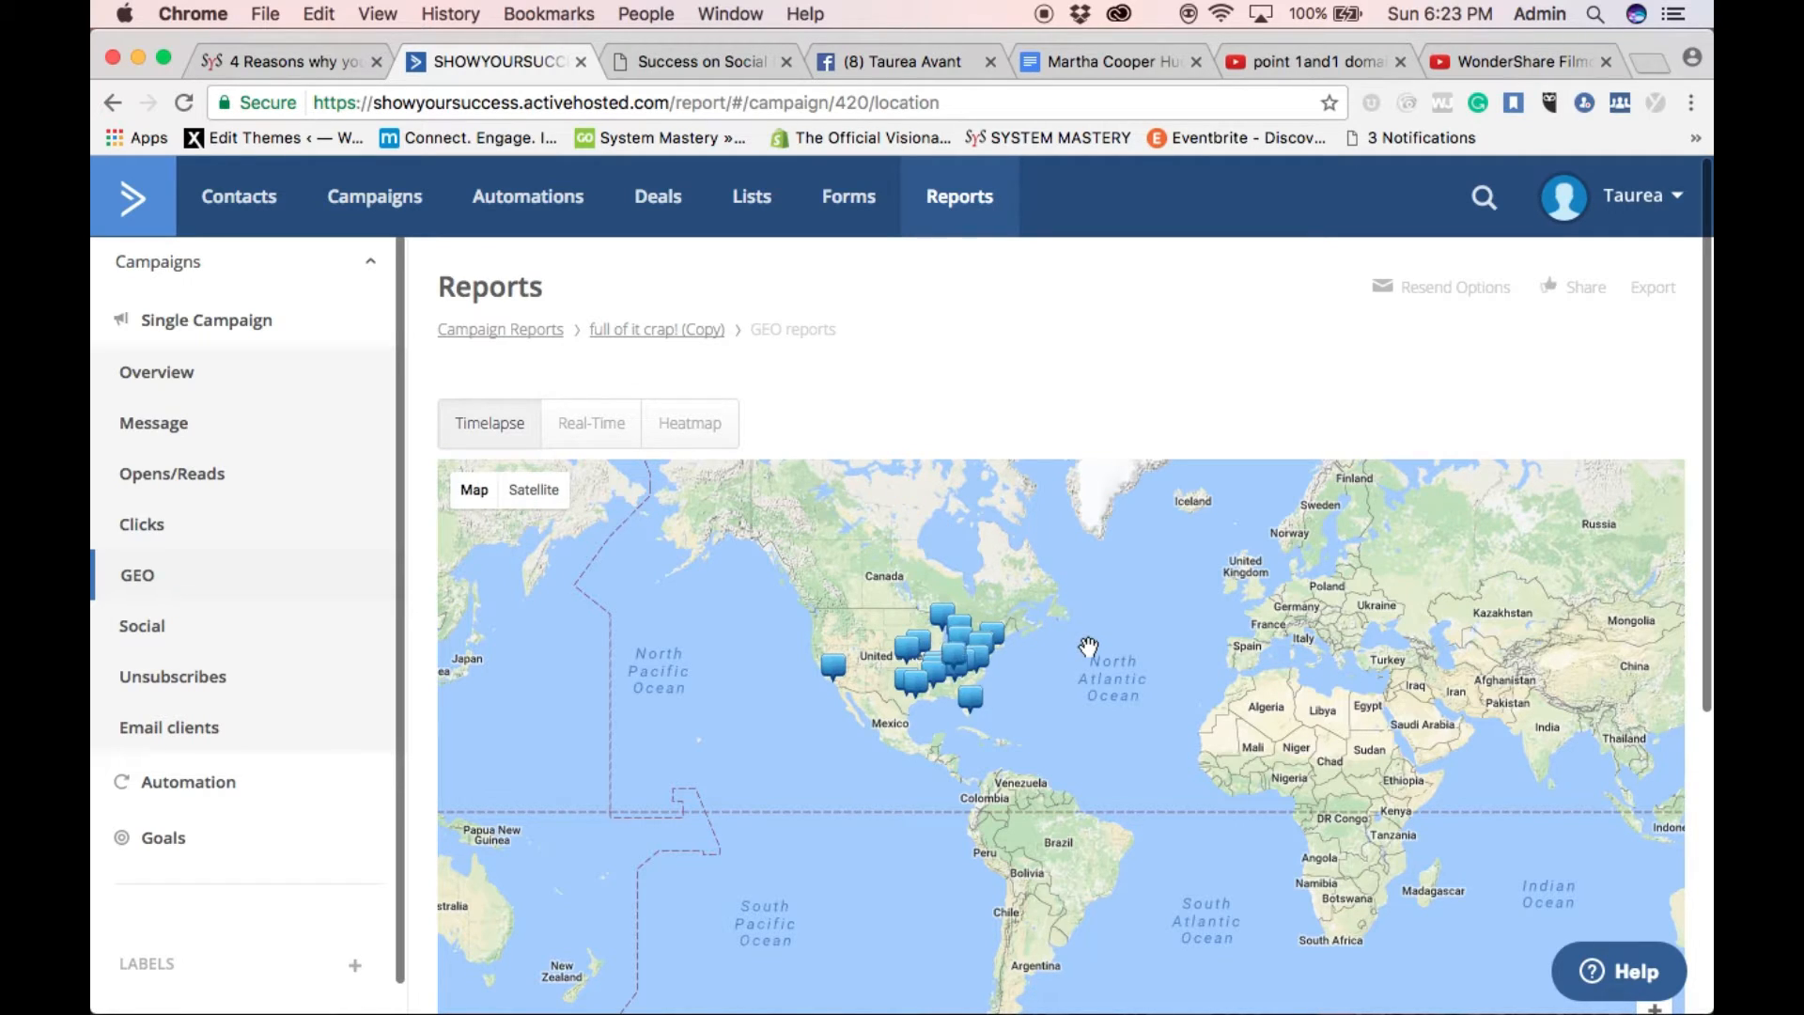
double_click(1088, 647)
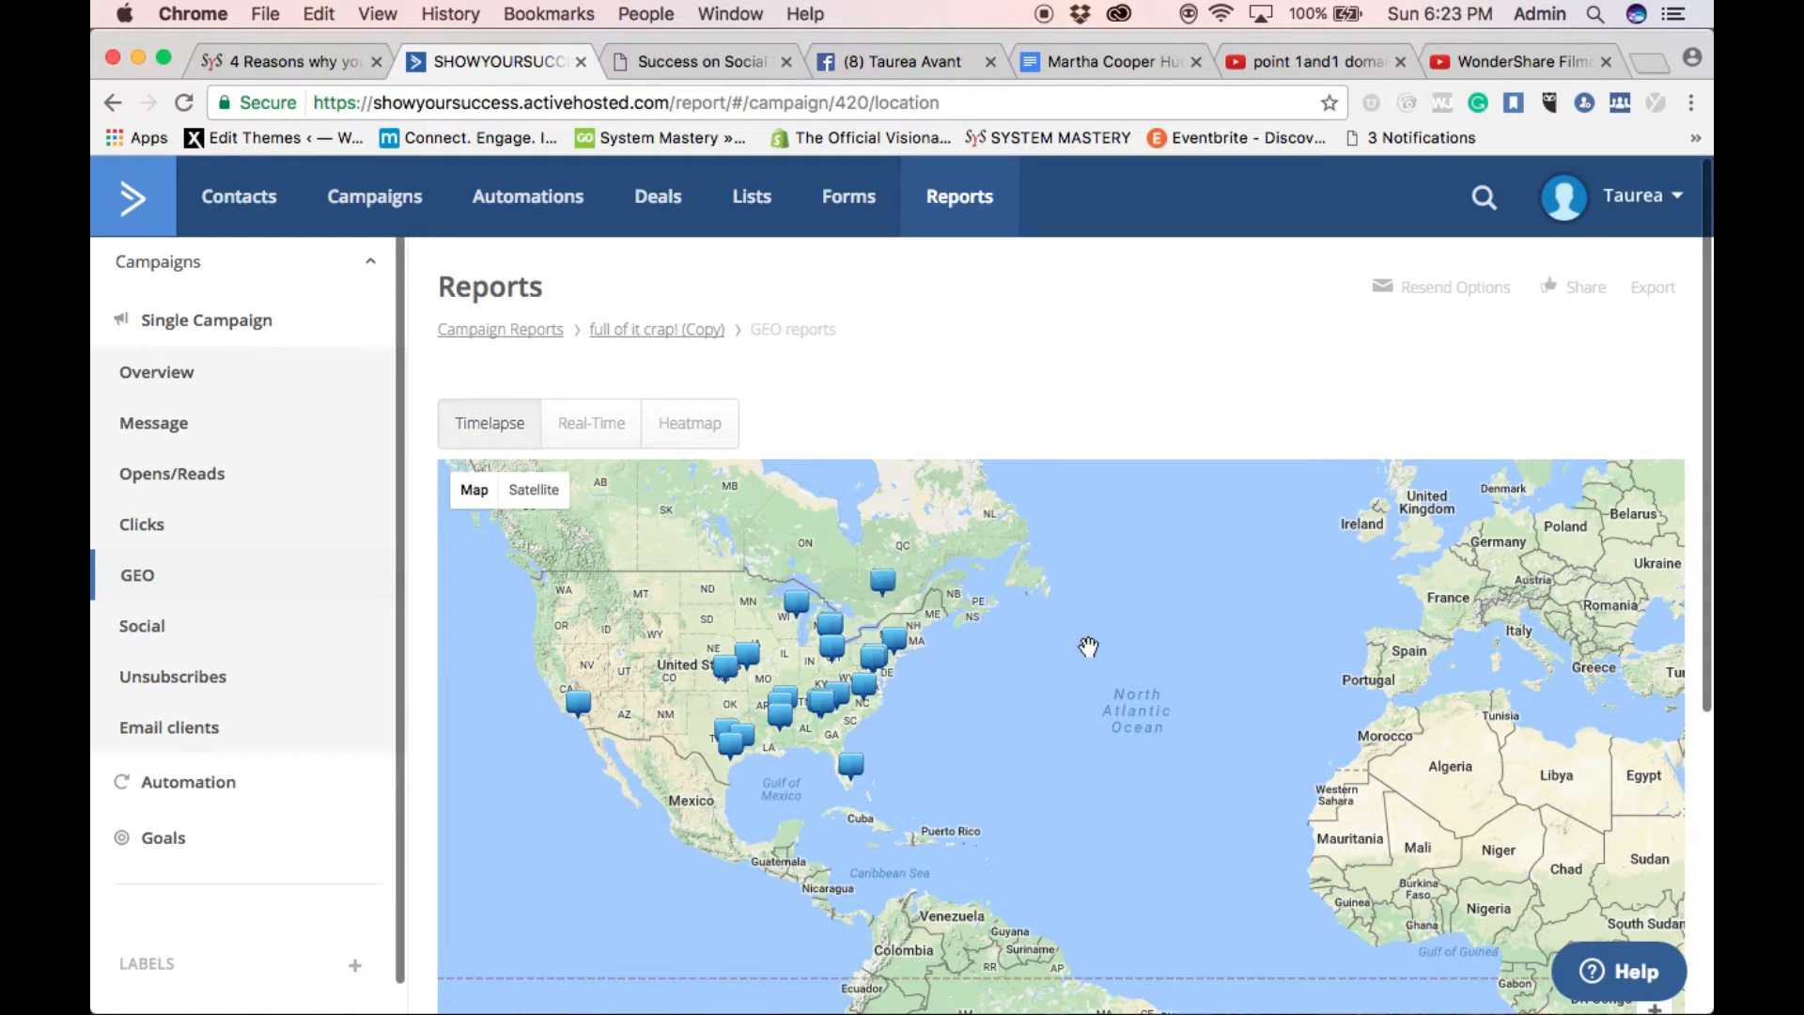
double_click(1090, 646)
left_click_drag(902, 757, 1354, 751)
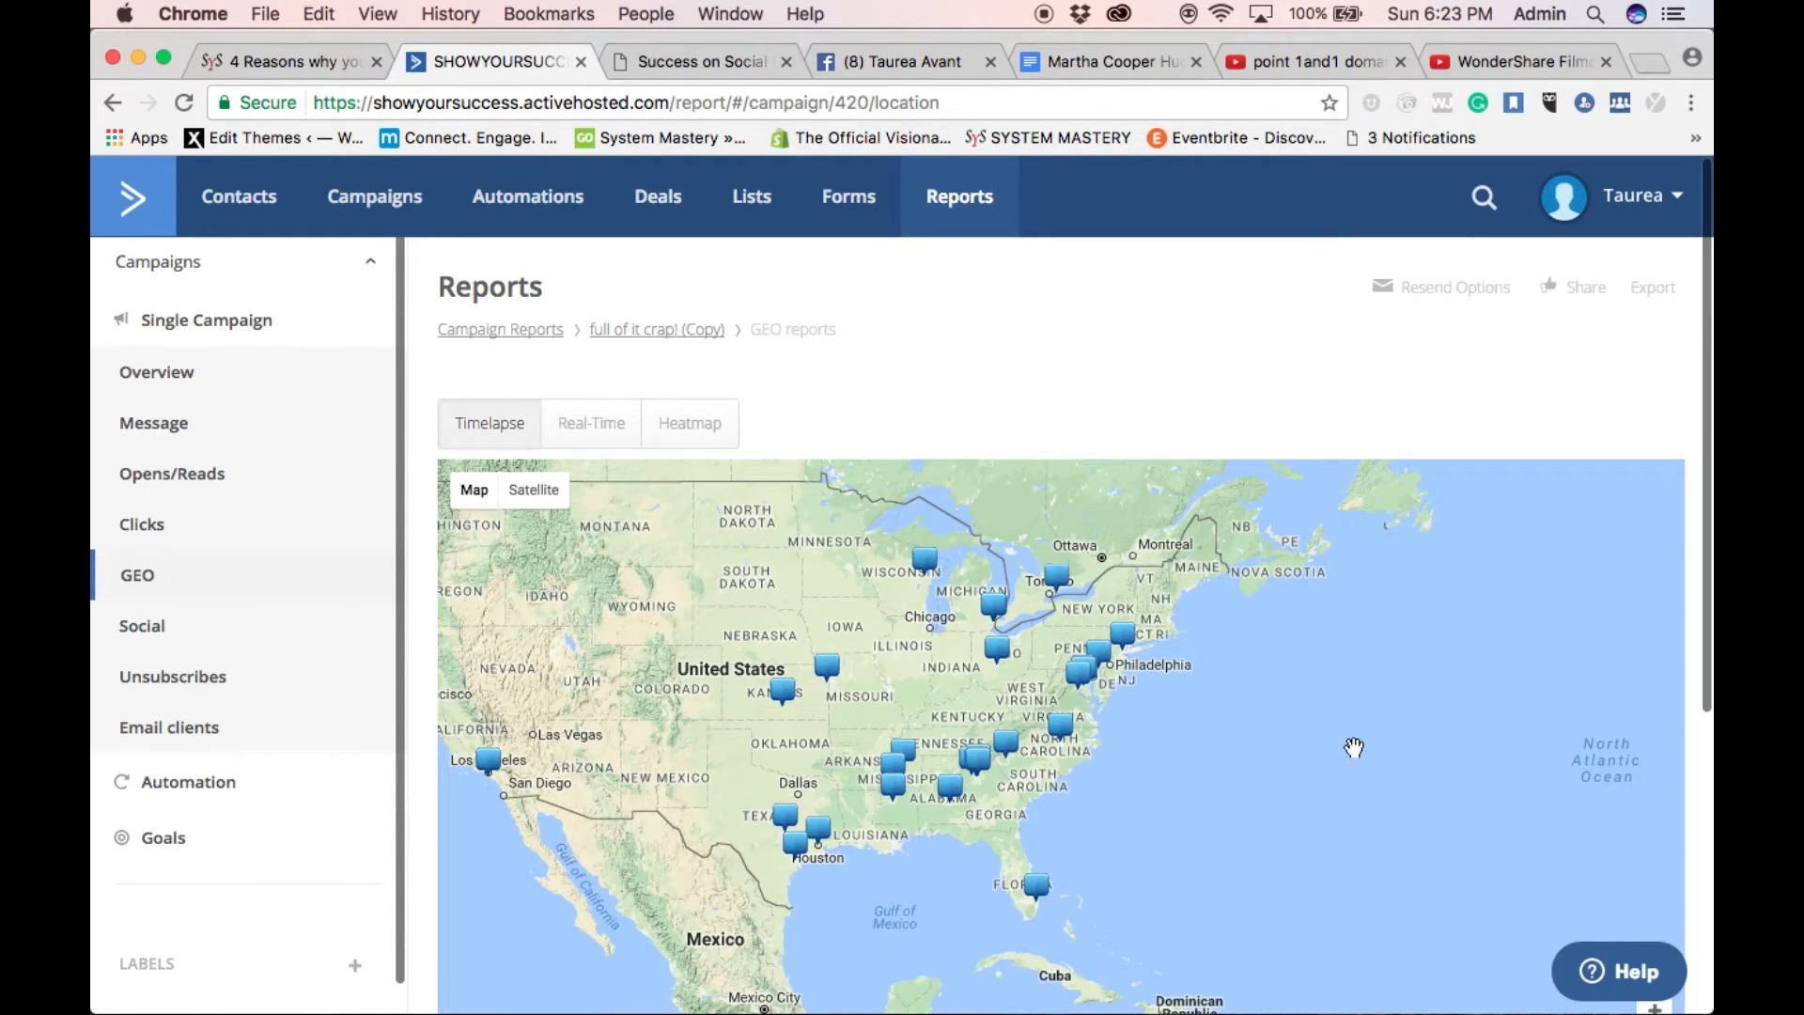
double_click(1354, 751)
left_click_drag(1067, 749, 1413, 810)
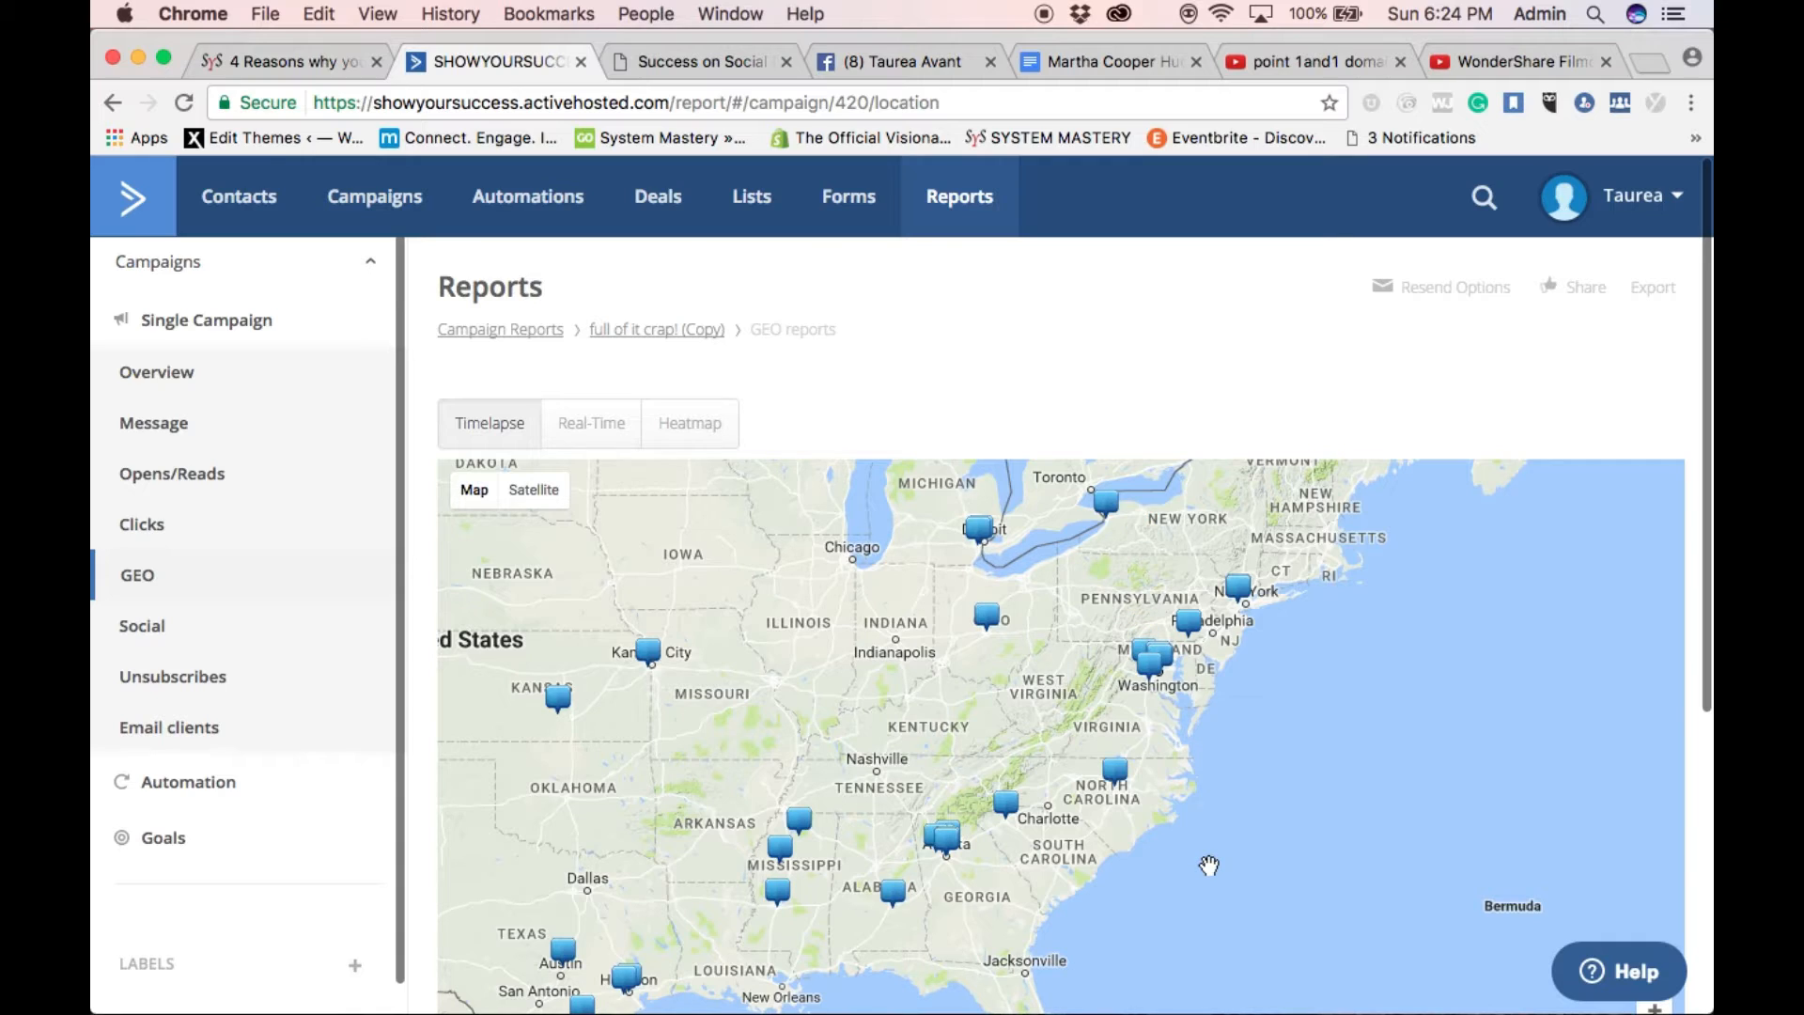
Check the location details of individual map pins in Texas and Mississippi, and dismiss their pop-ups
left_click(625, 975)
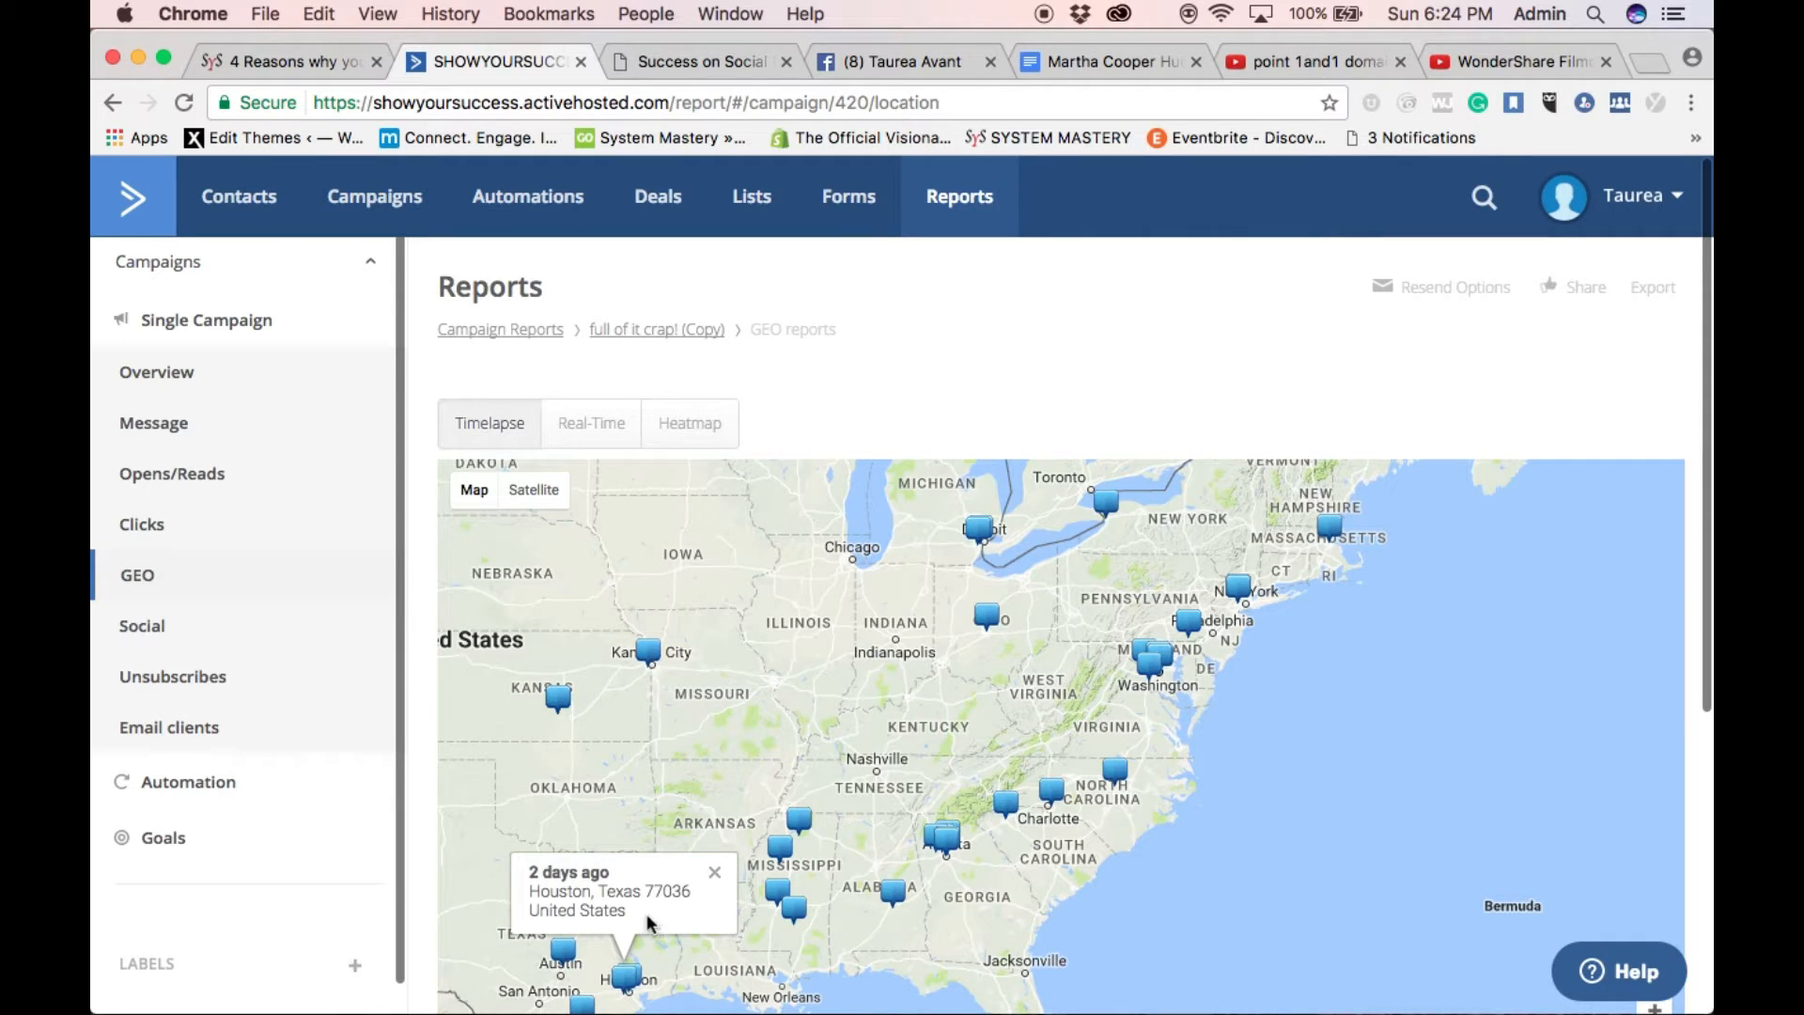
left_click(562, 955)
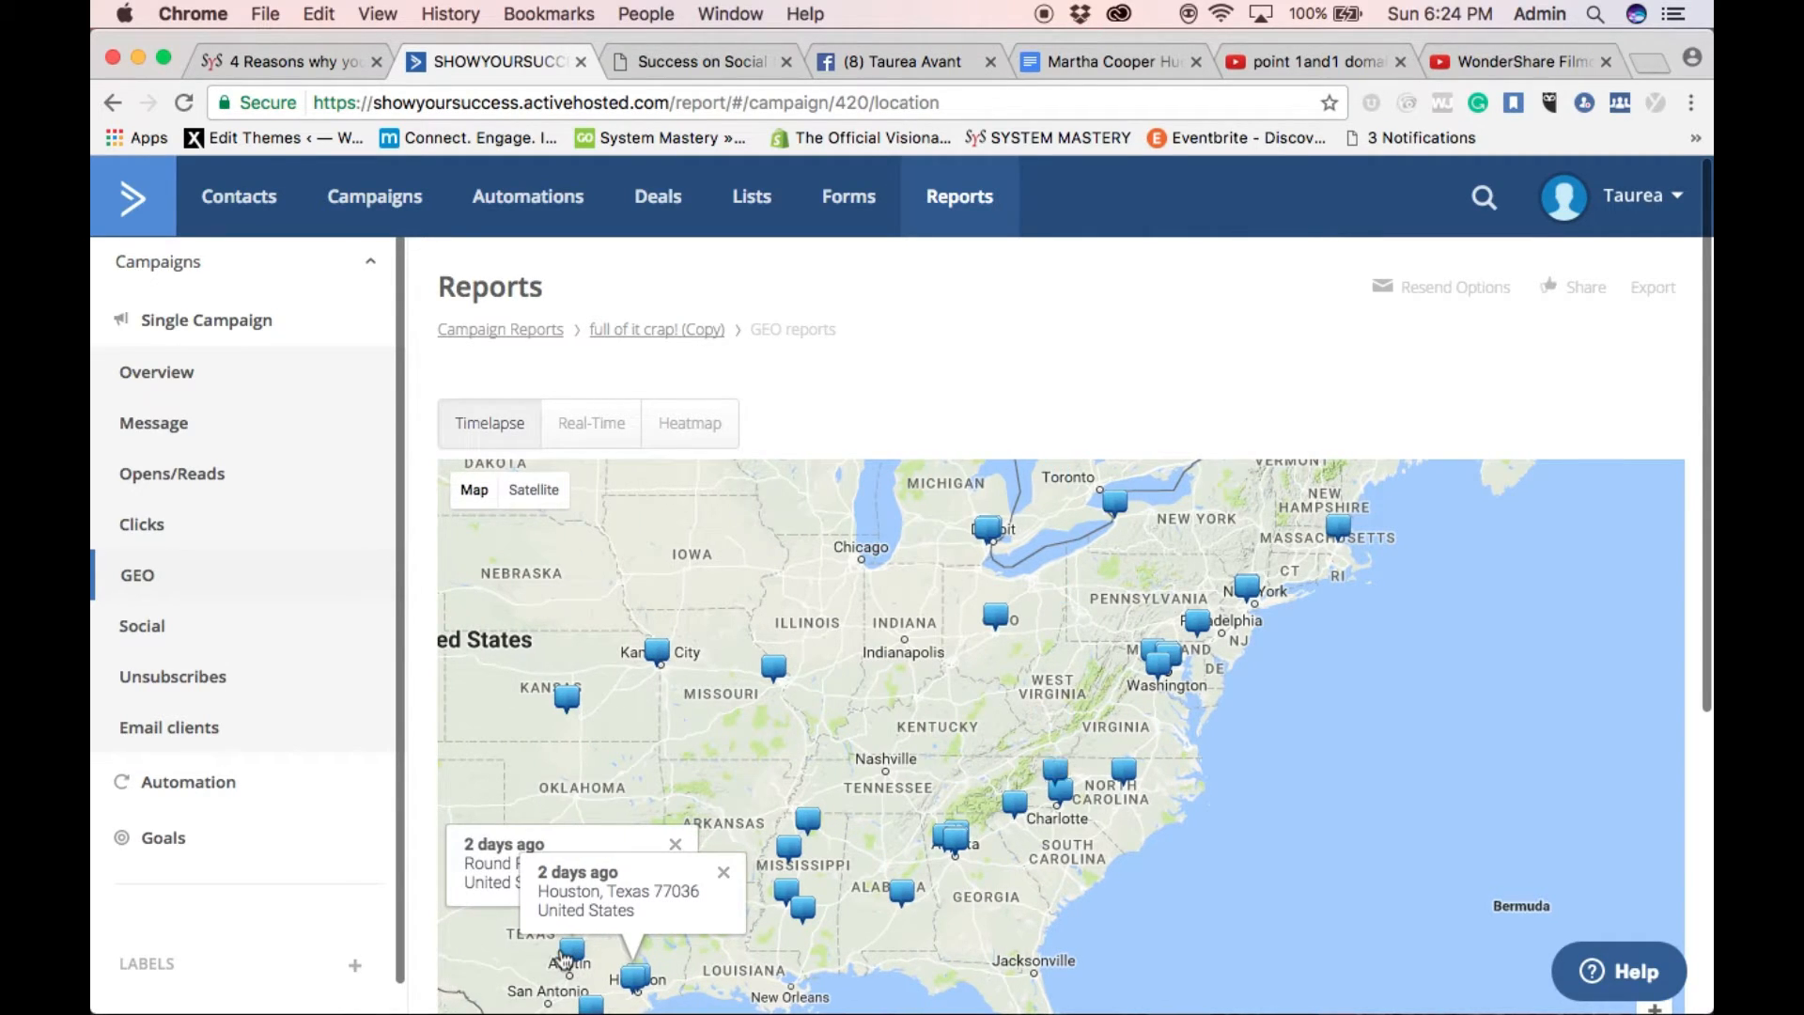
left_click(592, 1005)
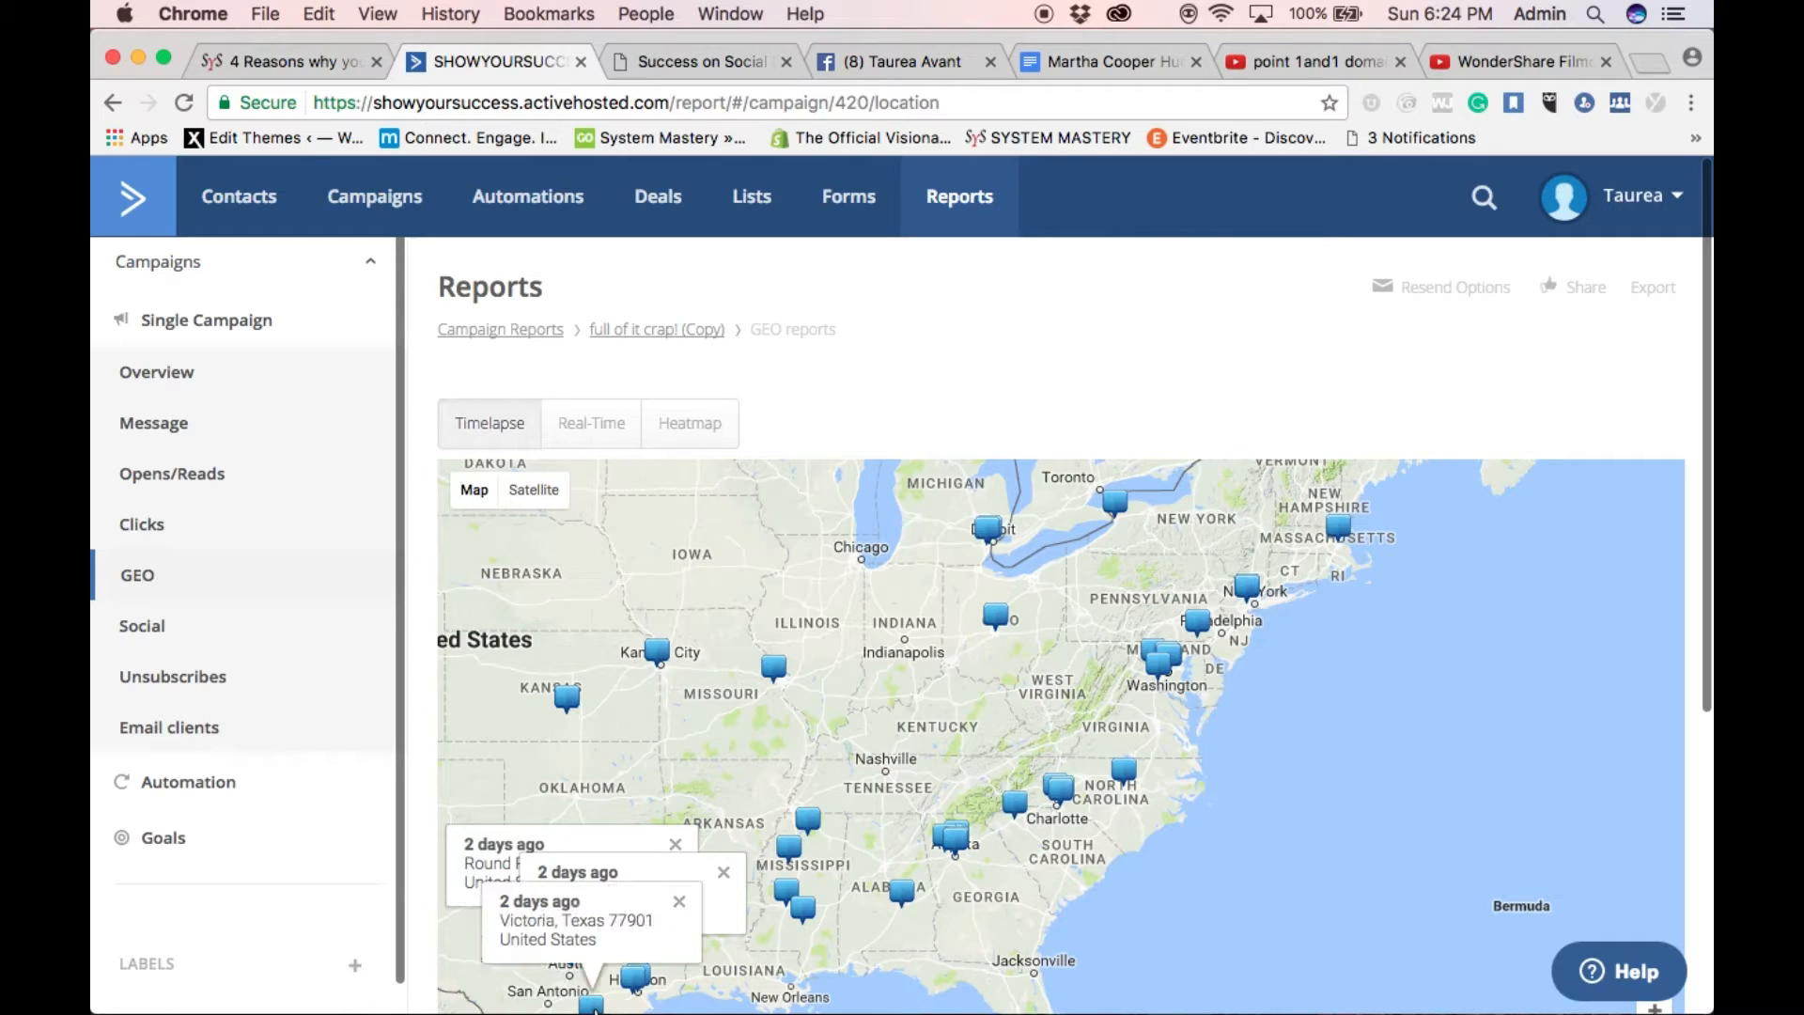
left_click(723, 873)
left_click(676, 845)
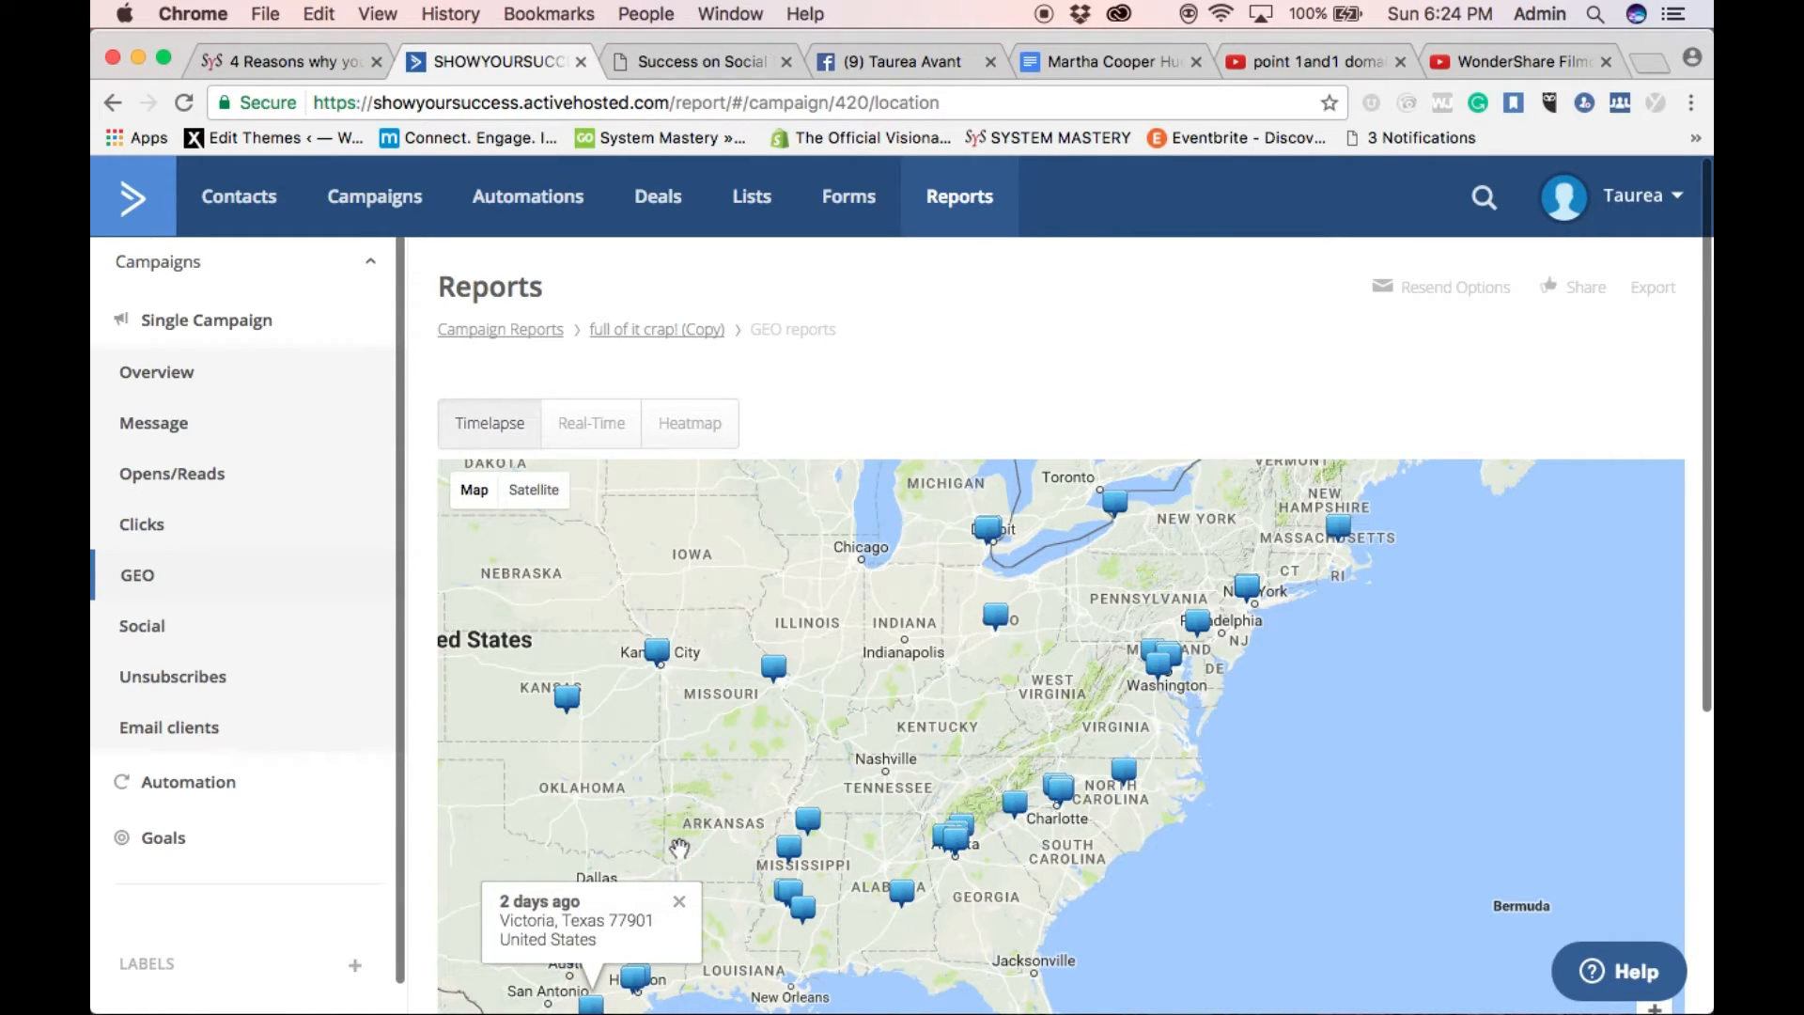
left_click(678, 902)
left_click(788, 905)
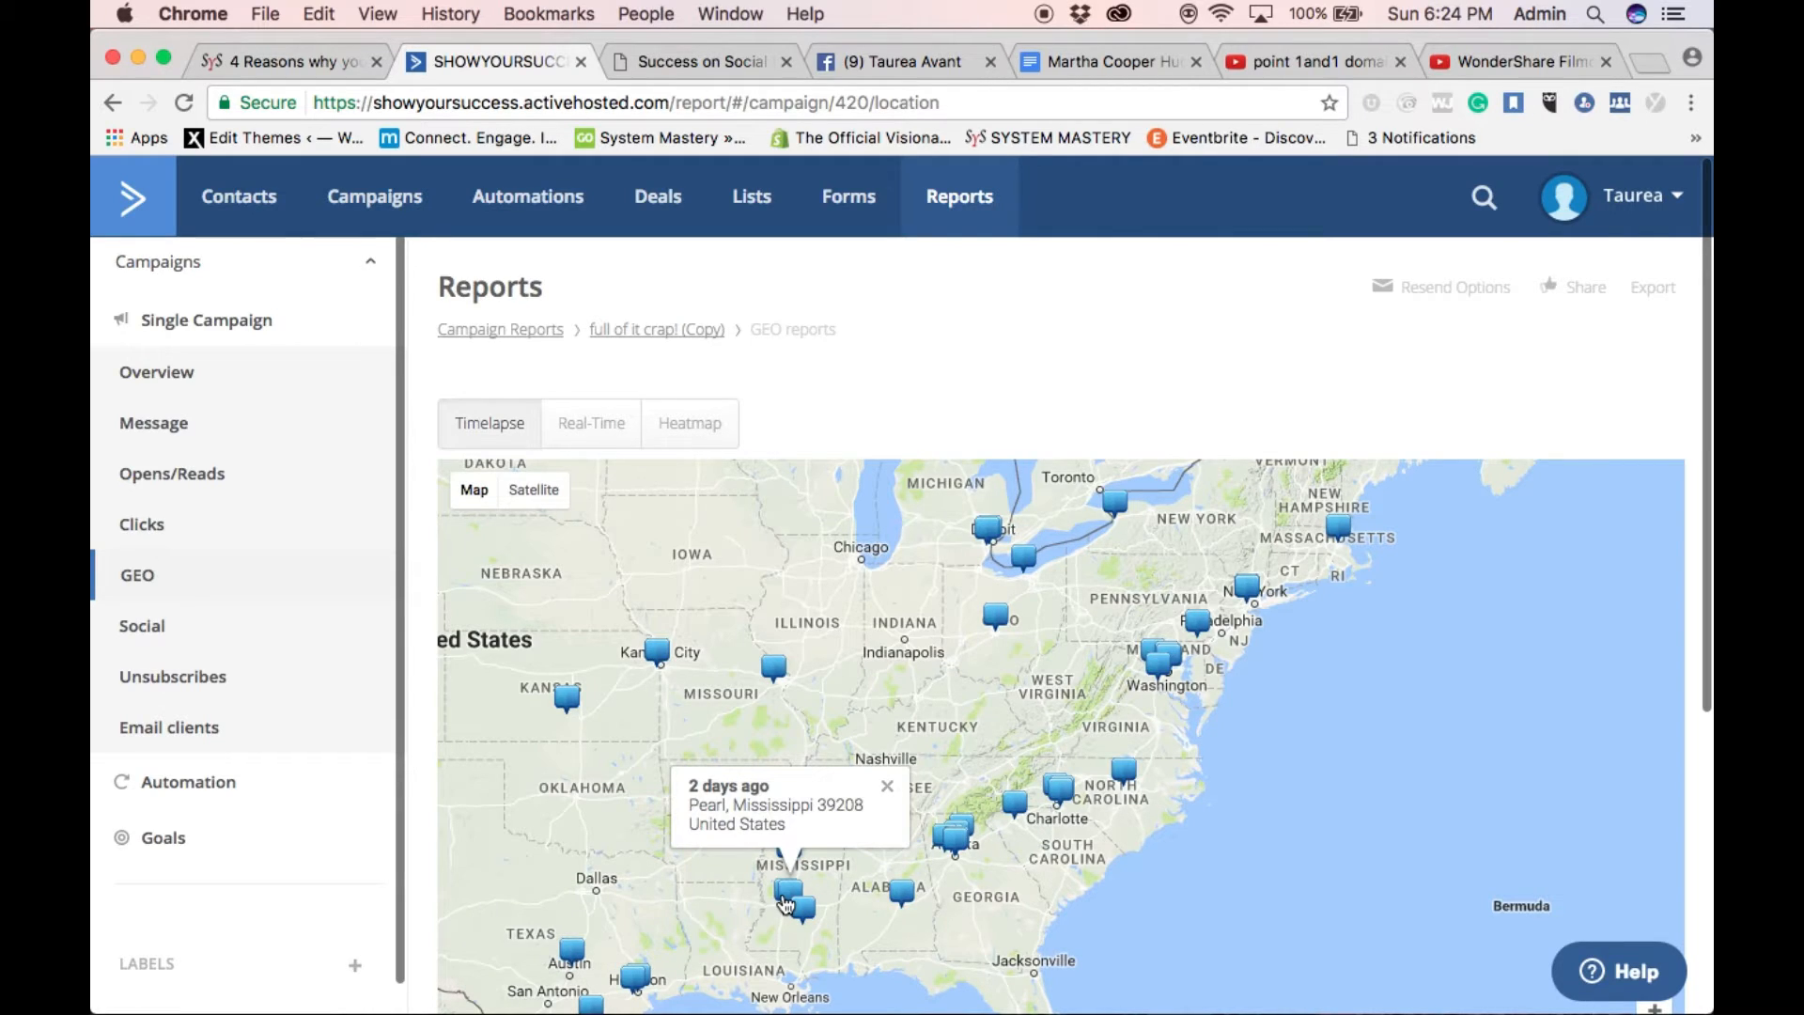
left_click(889, 784)
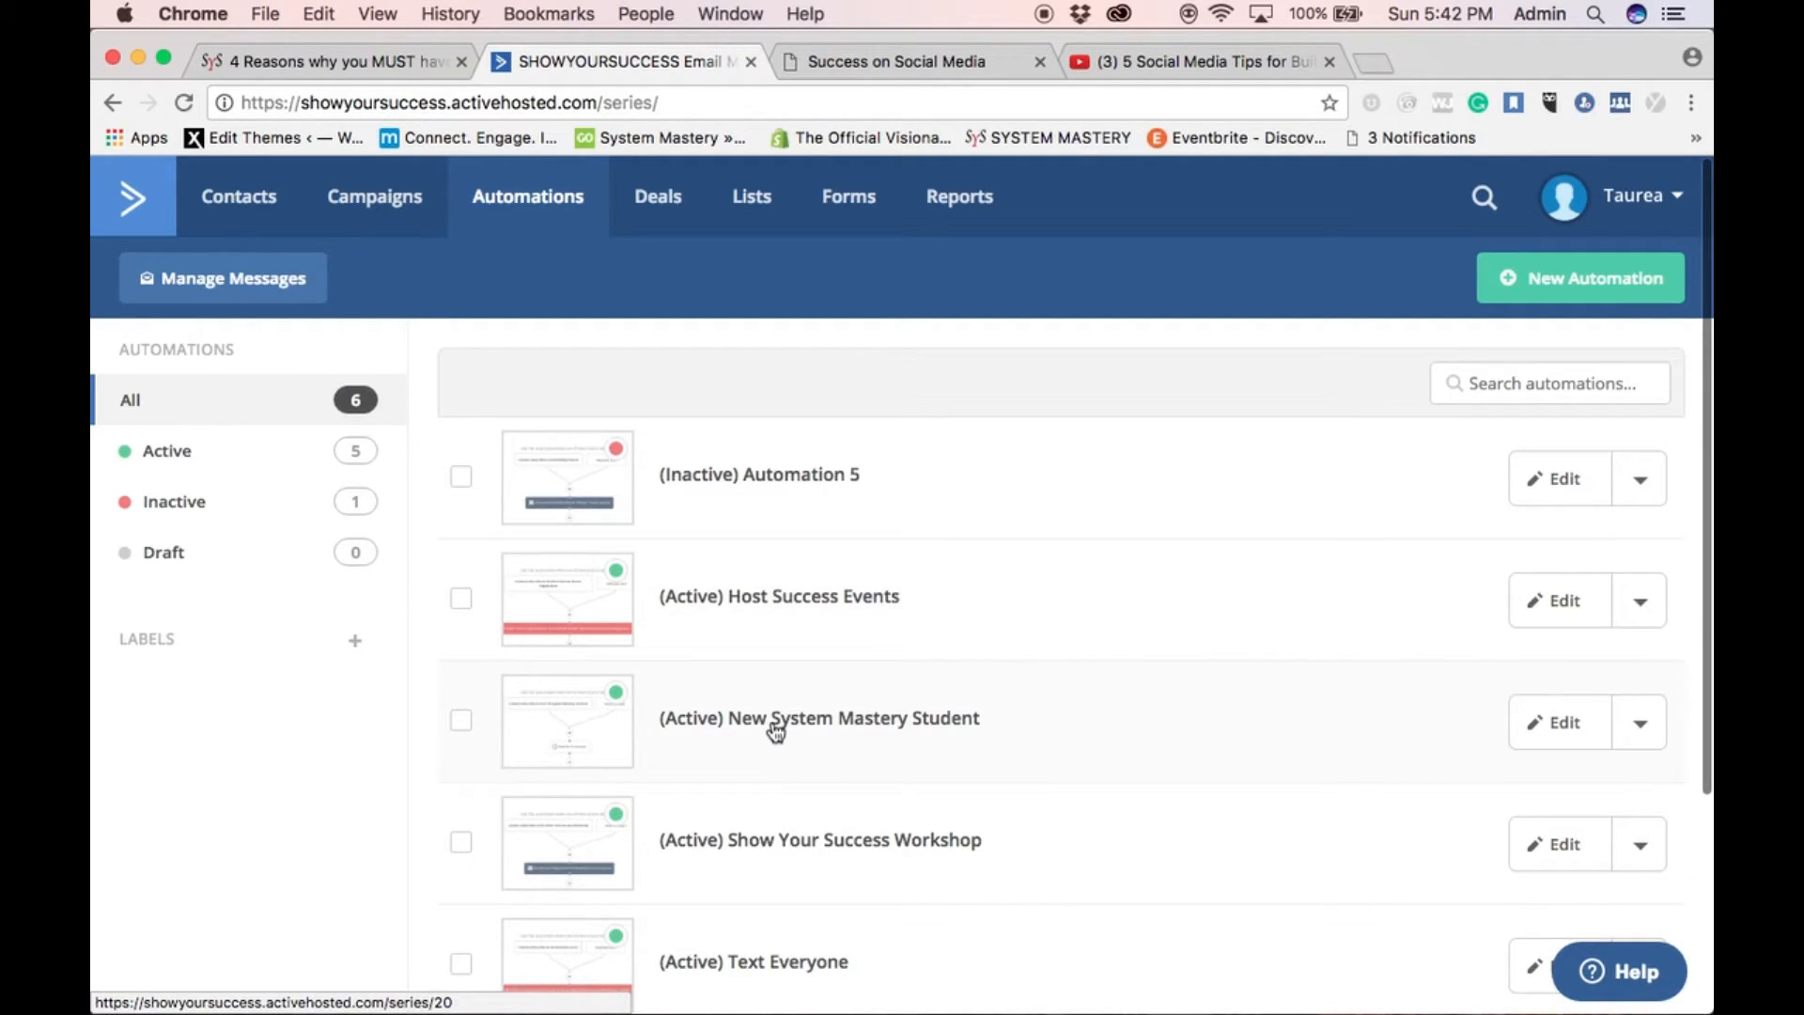
Open the "Show Your Success Workshop" automation and review the Sending Options available for a new action before its "Registered for Workshop" email
left_click(766, 833)
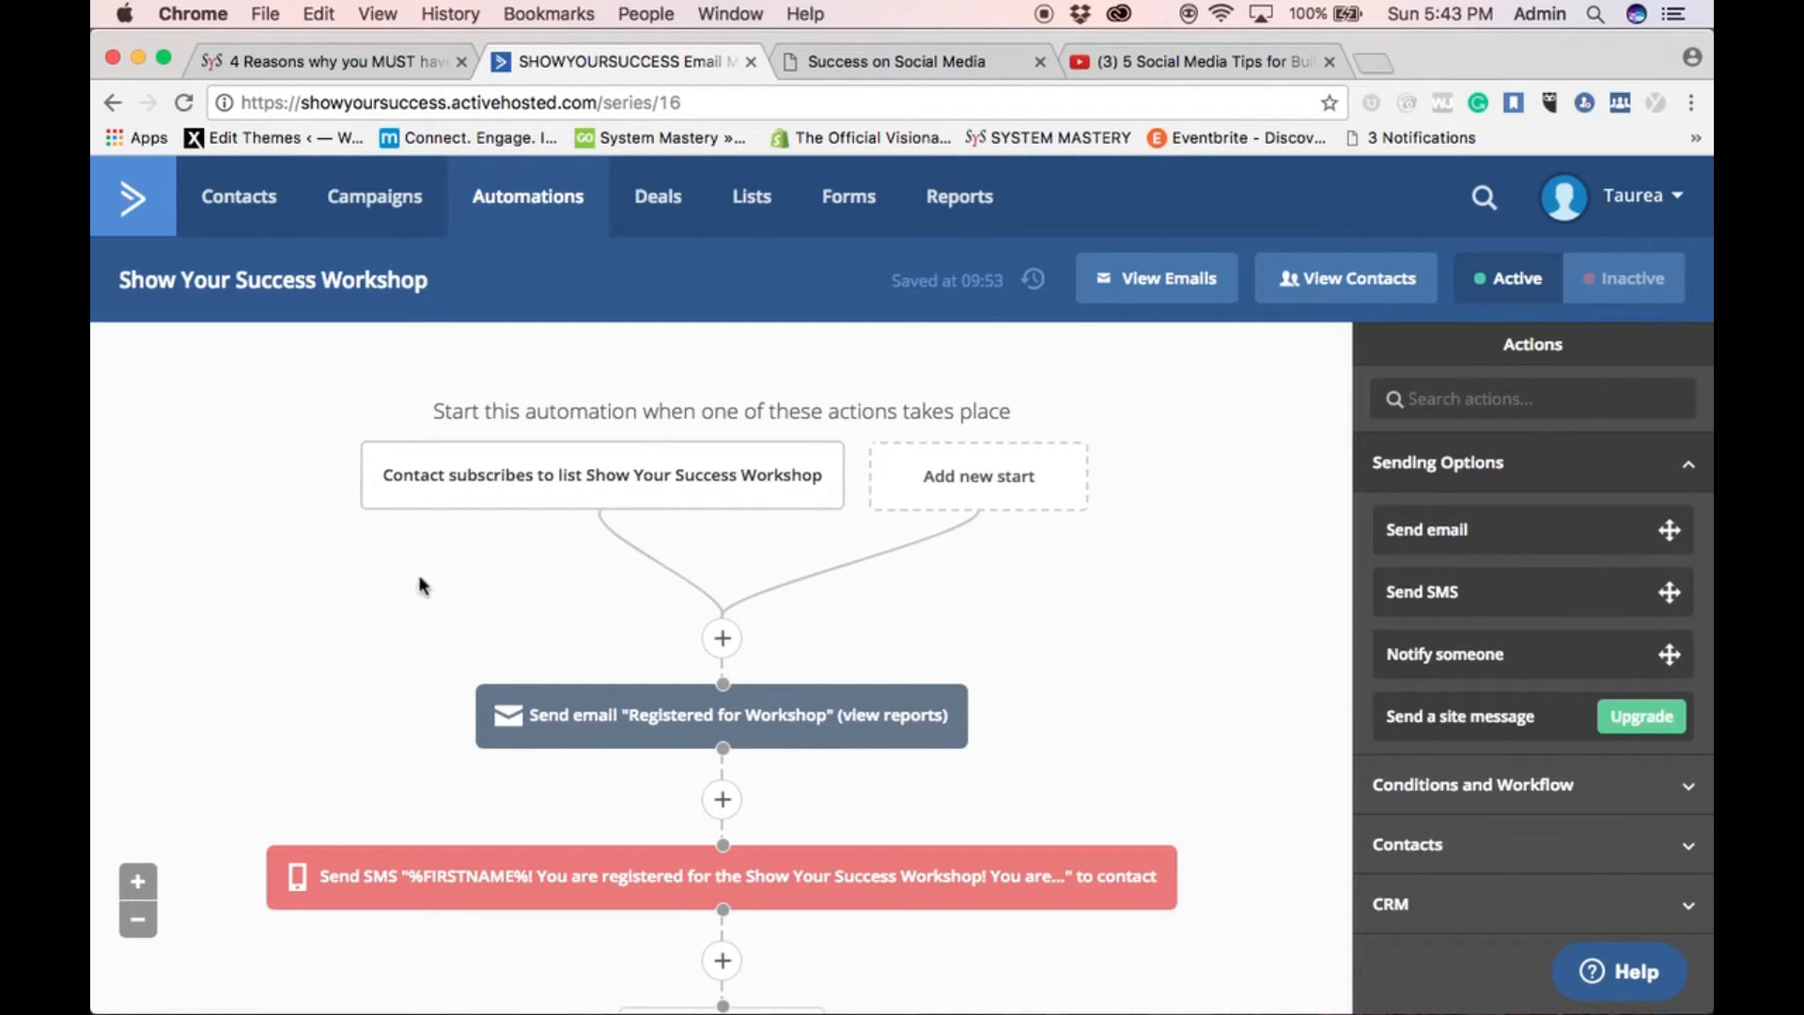
mouse_move(504, 757)
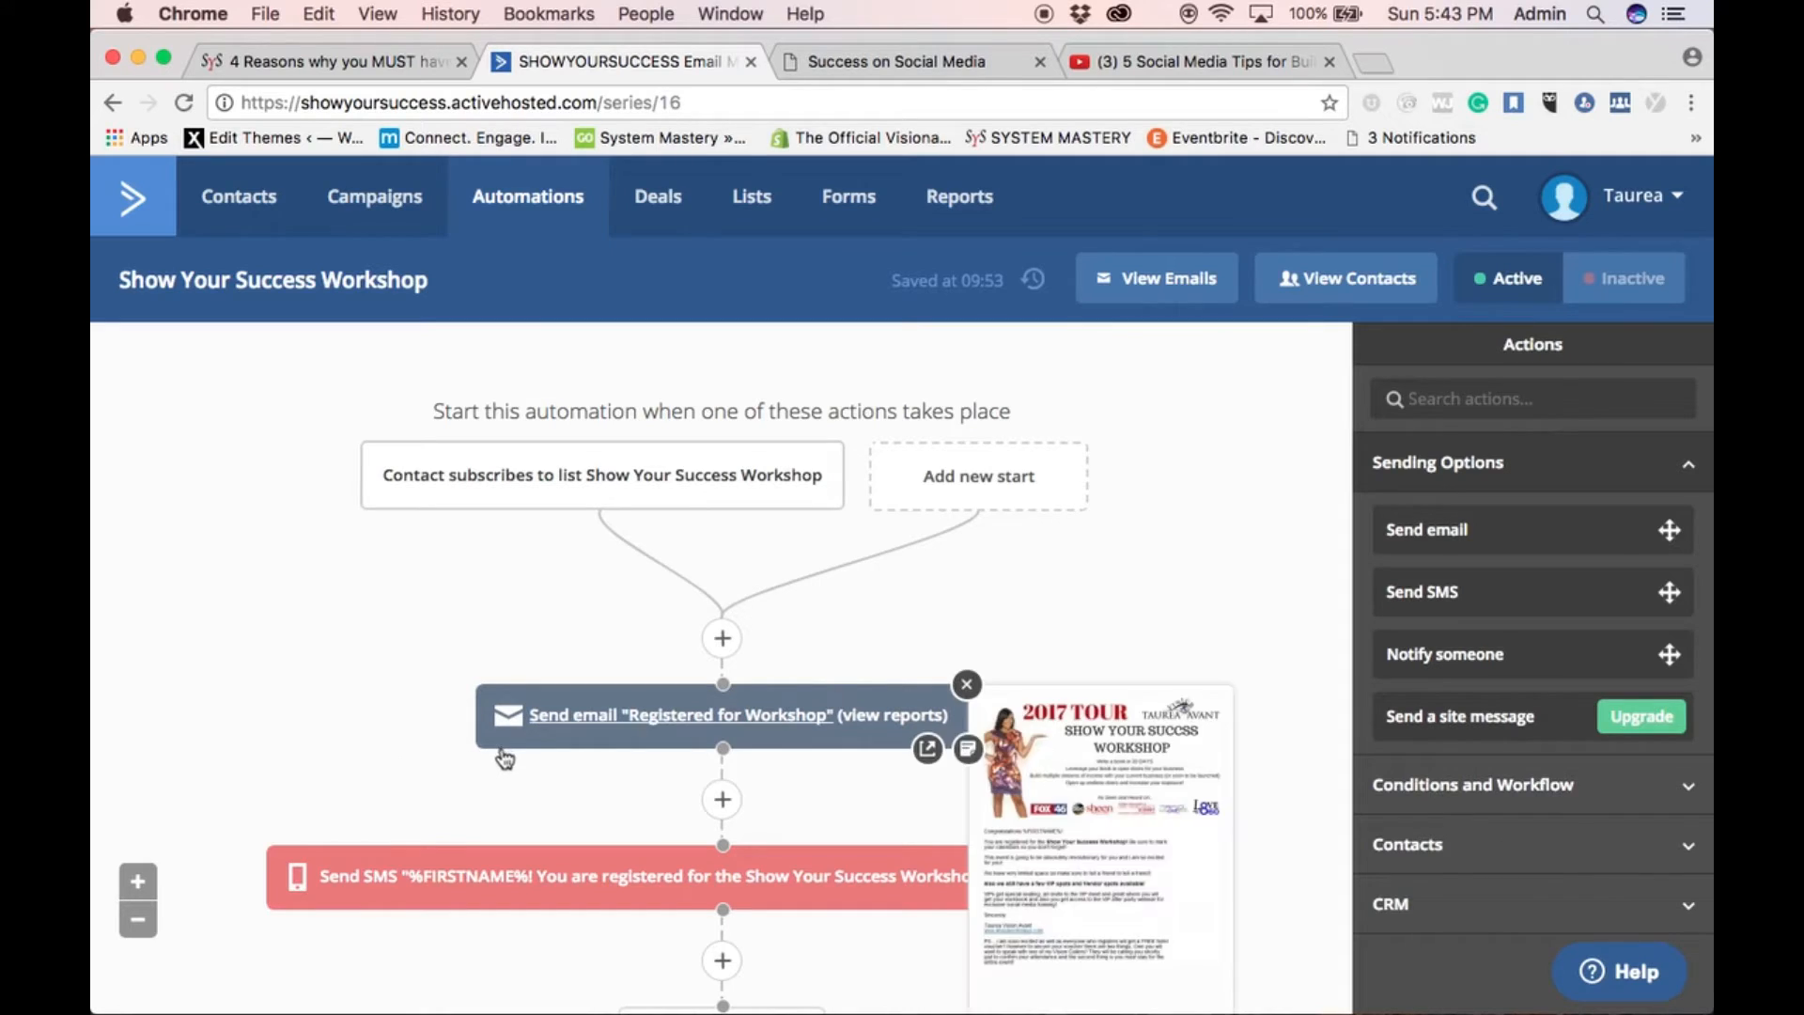
left_click(723, 639)
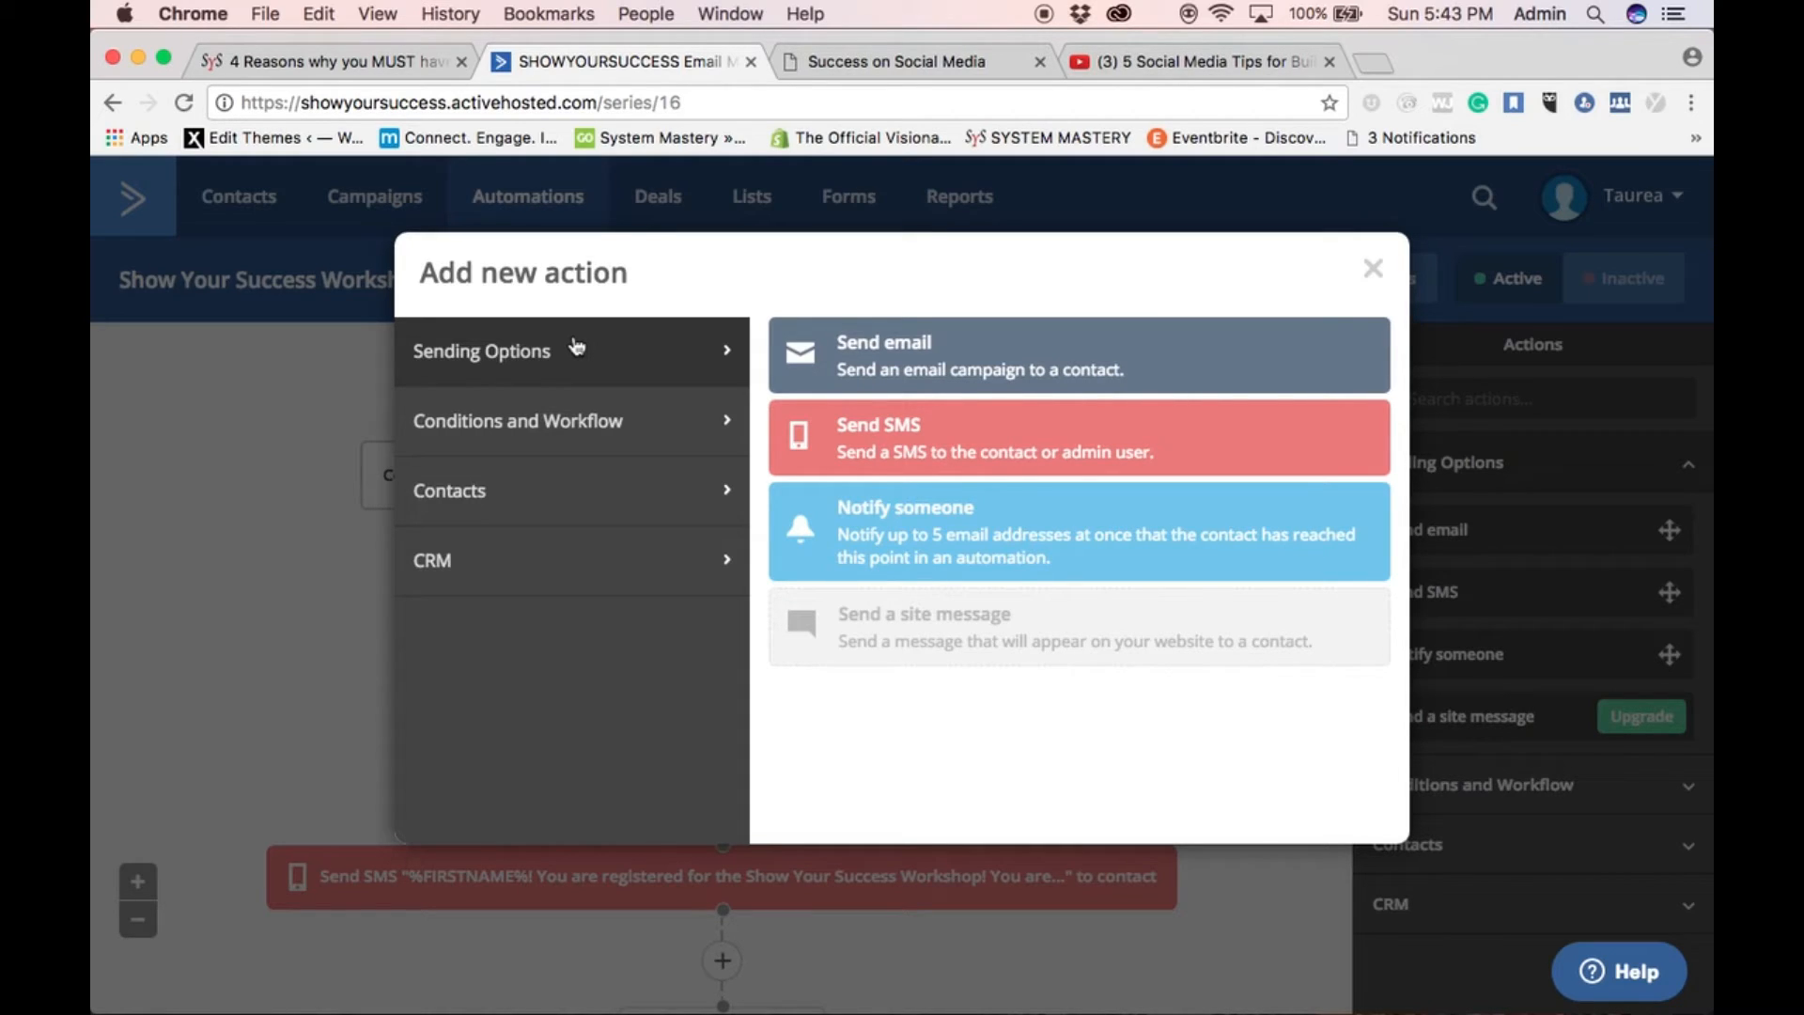
left_click(569, 425)
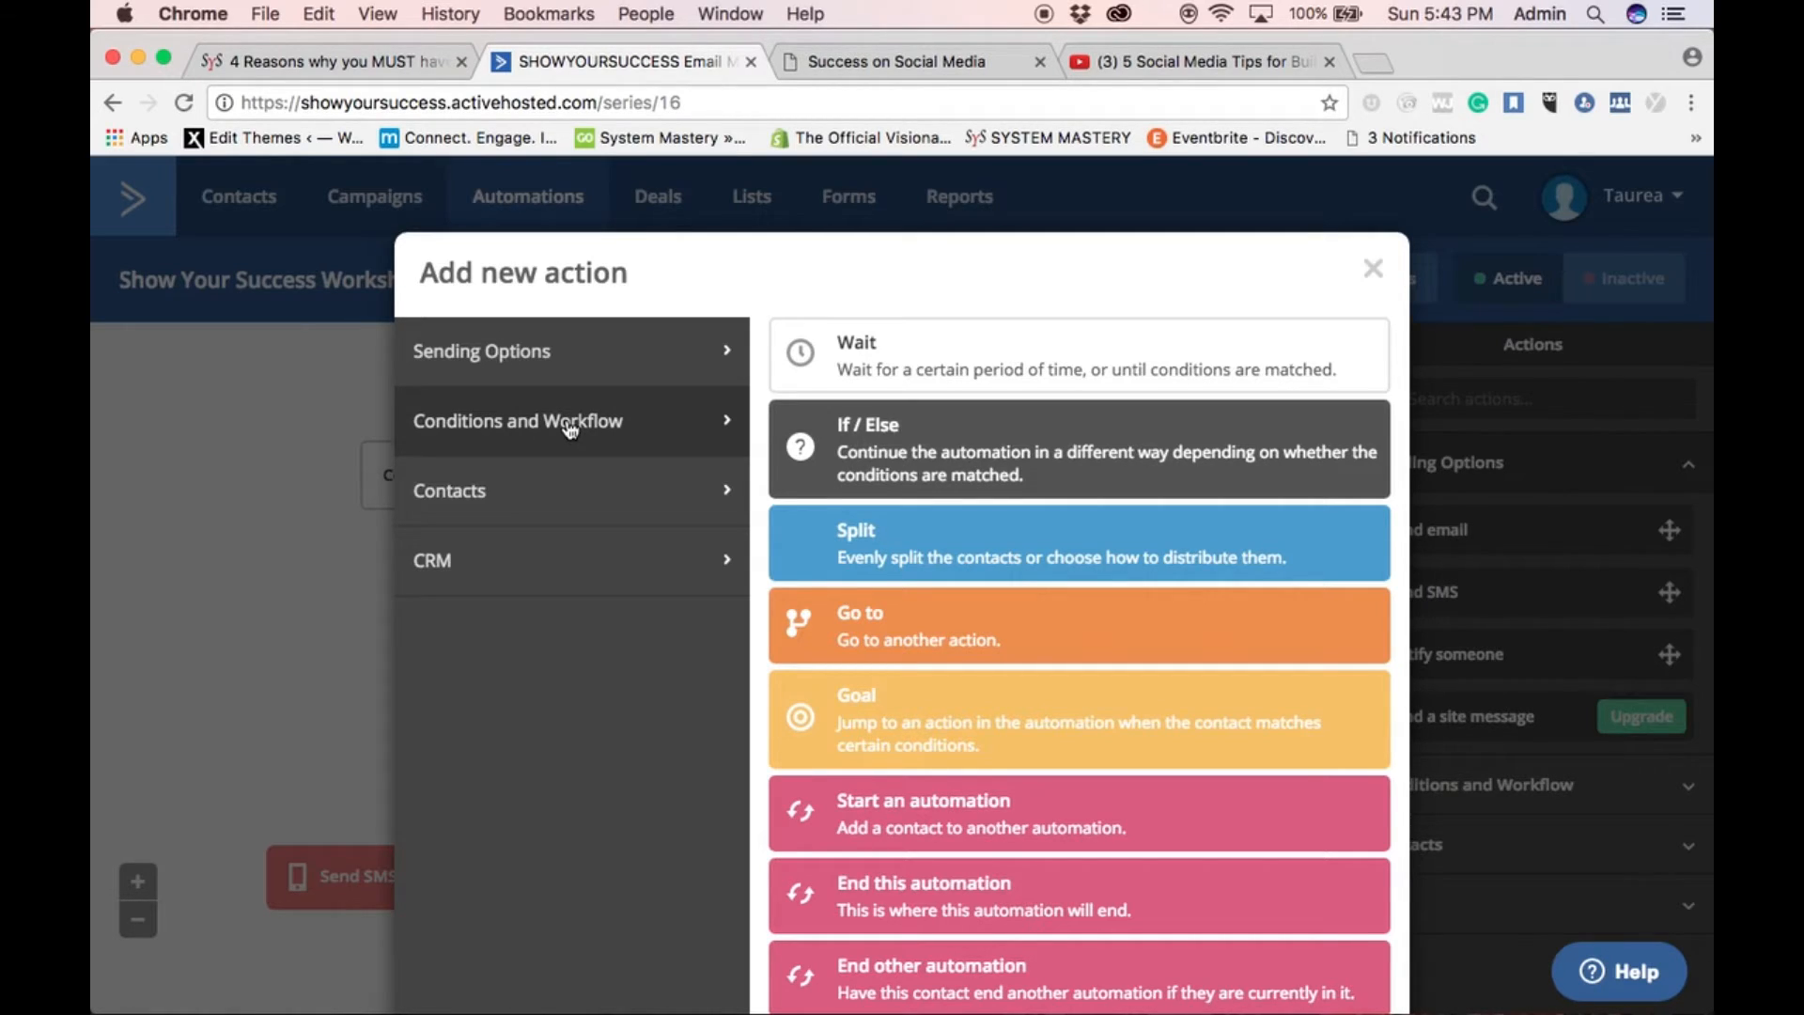
left_click(586, 346)
mouse_move(865, 599)
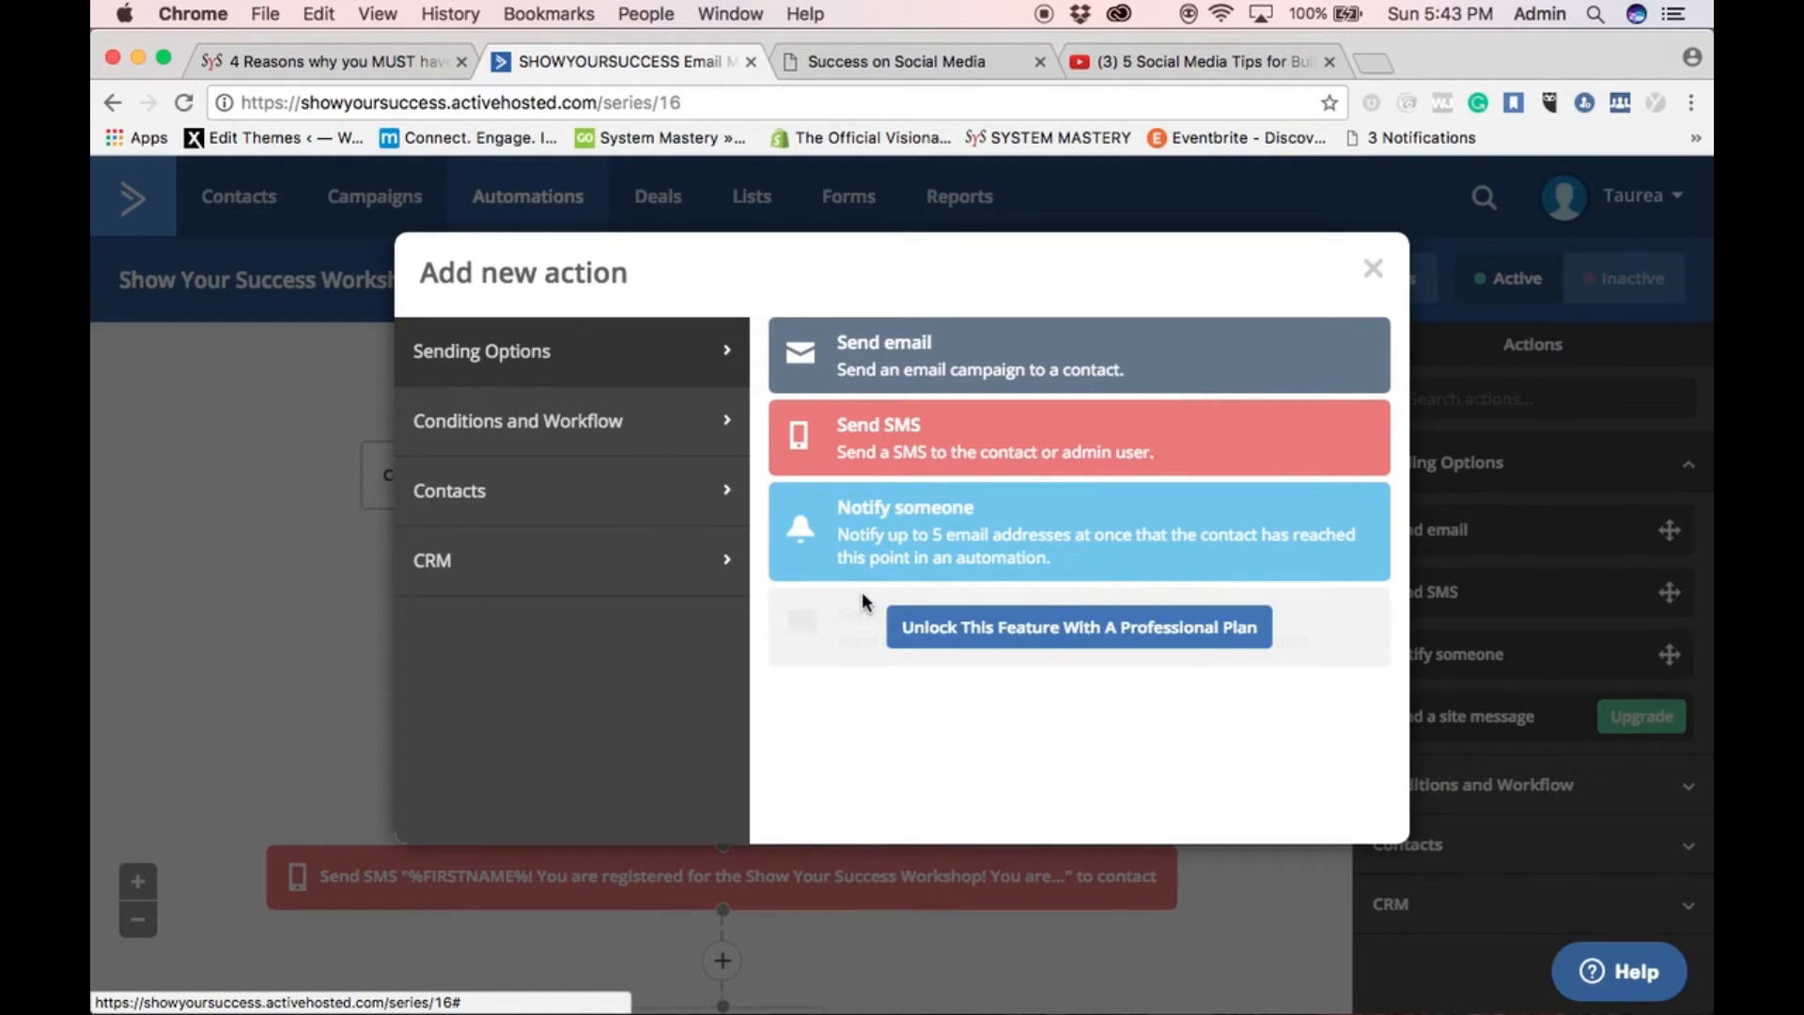
Review the Conditions and Workflow actions offered for the automation, from Wait and If / Else through Webhook
left_click(612, 419)
scroll(1035, 658, "down", 2)
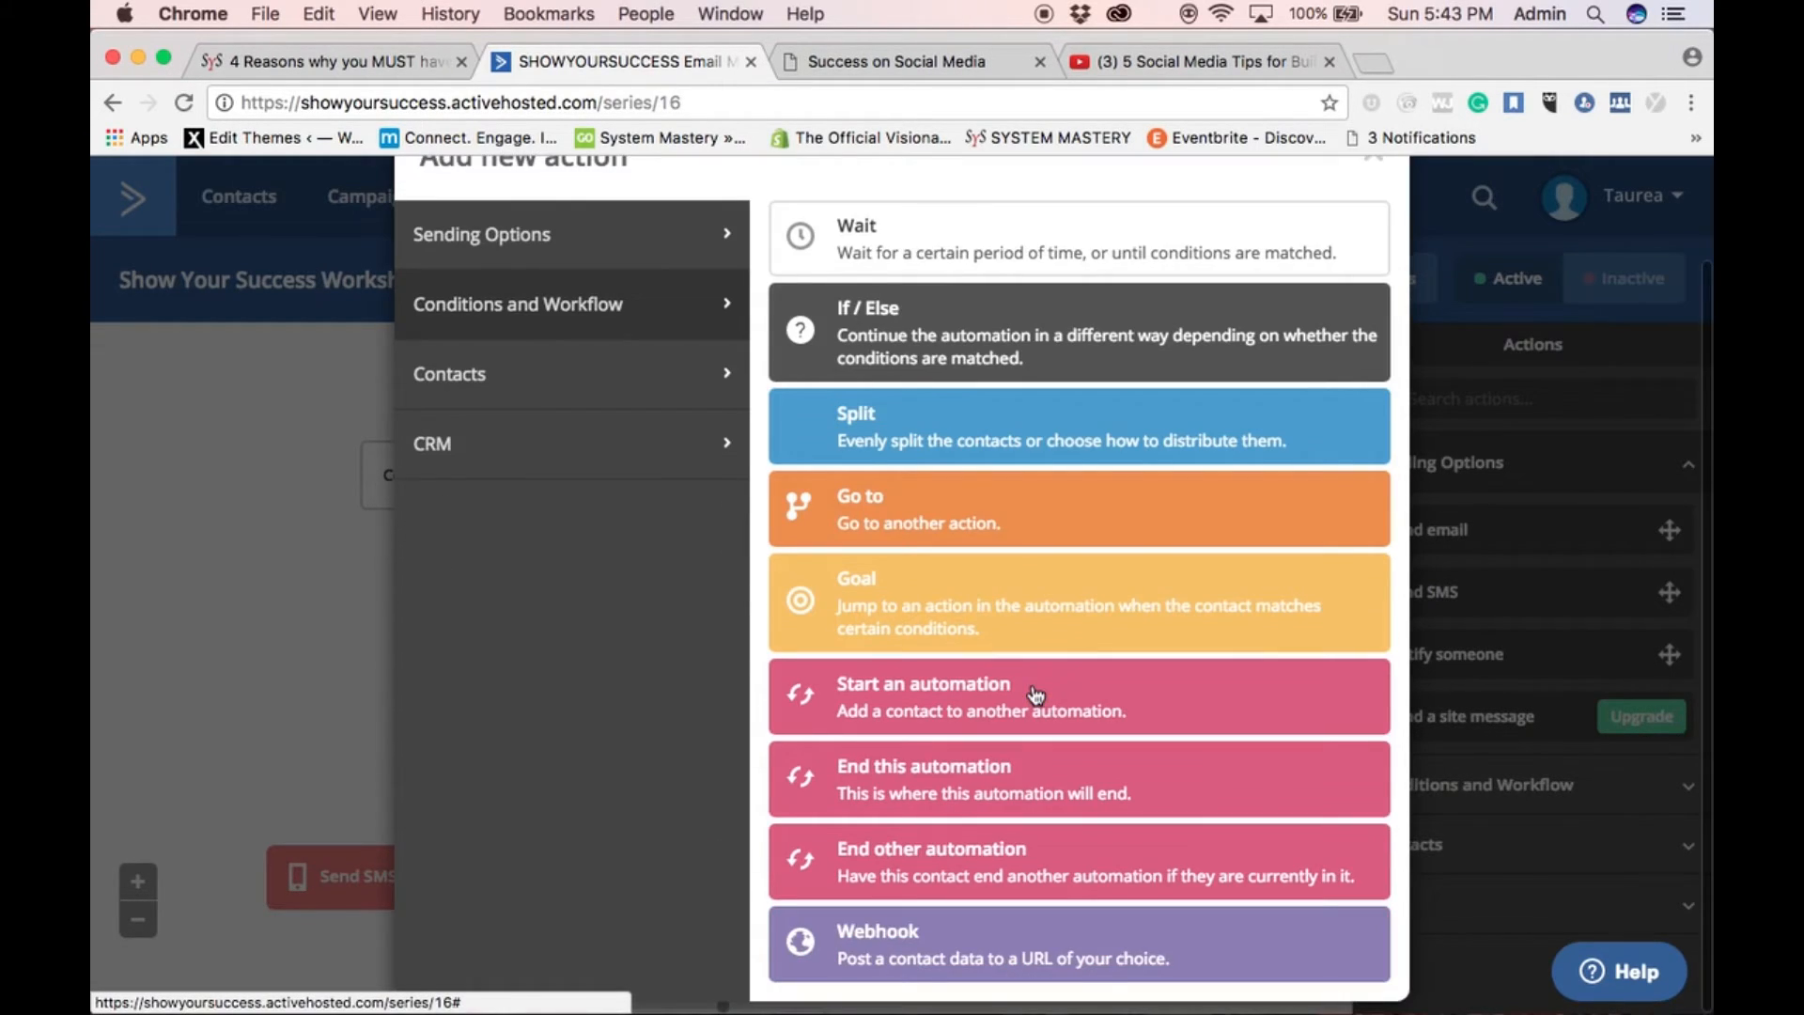
scroll(1006, 376, "up", 2)
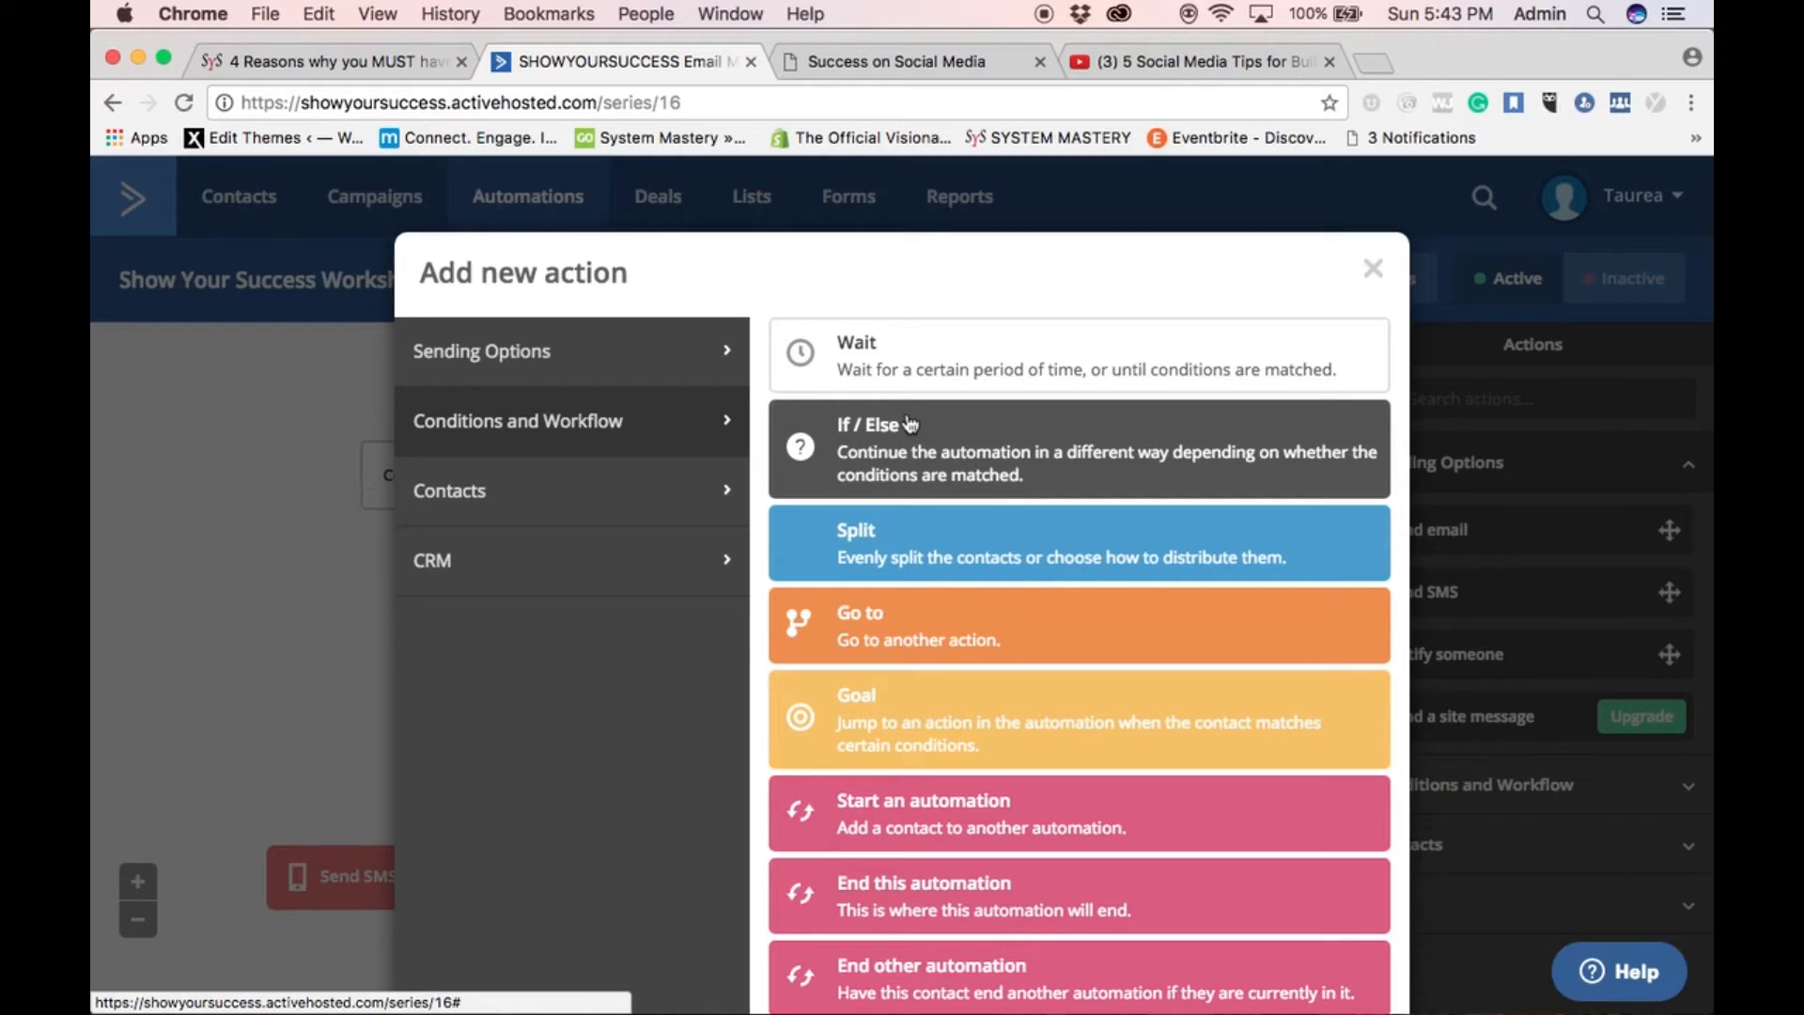
scroll(916, 423, "down", 2)
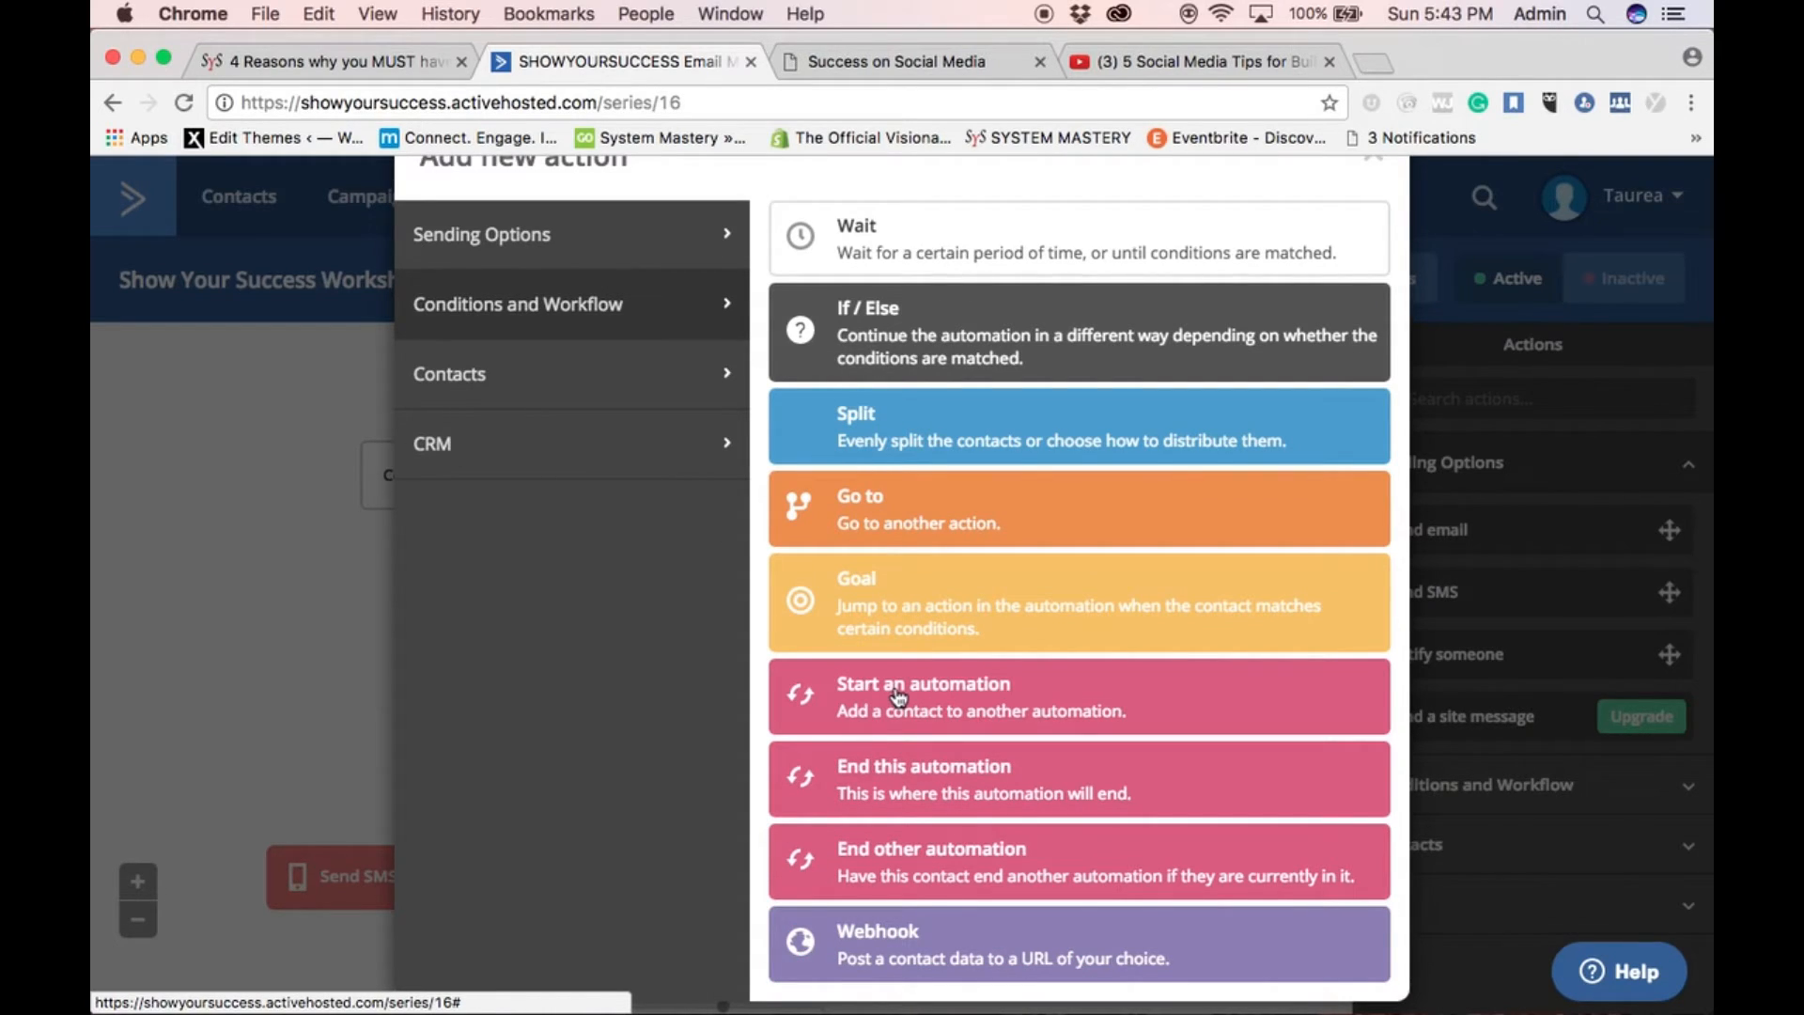
Review the Contacts and CRM actions offered for the automation, including tags, notes, deals, tasks and score adjustments
left_click(582, 400)
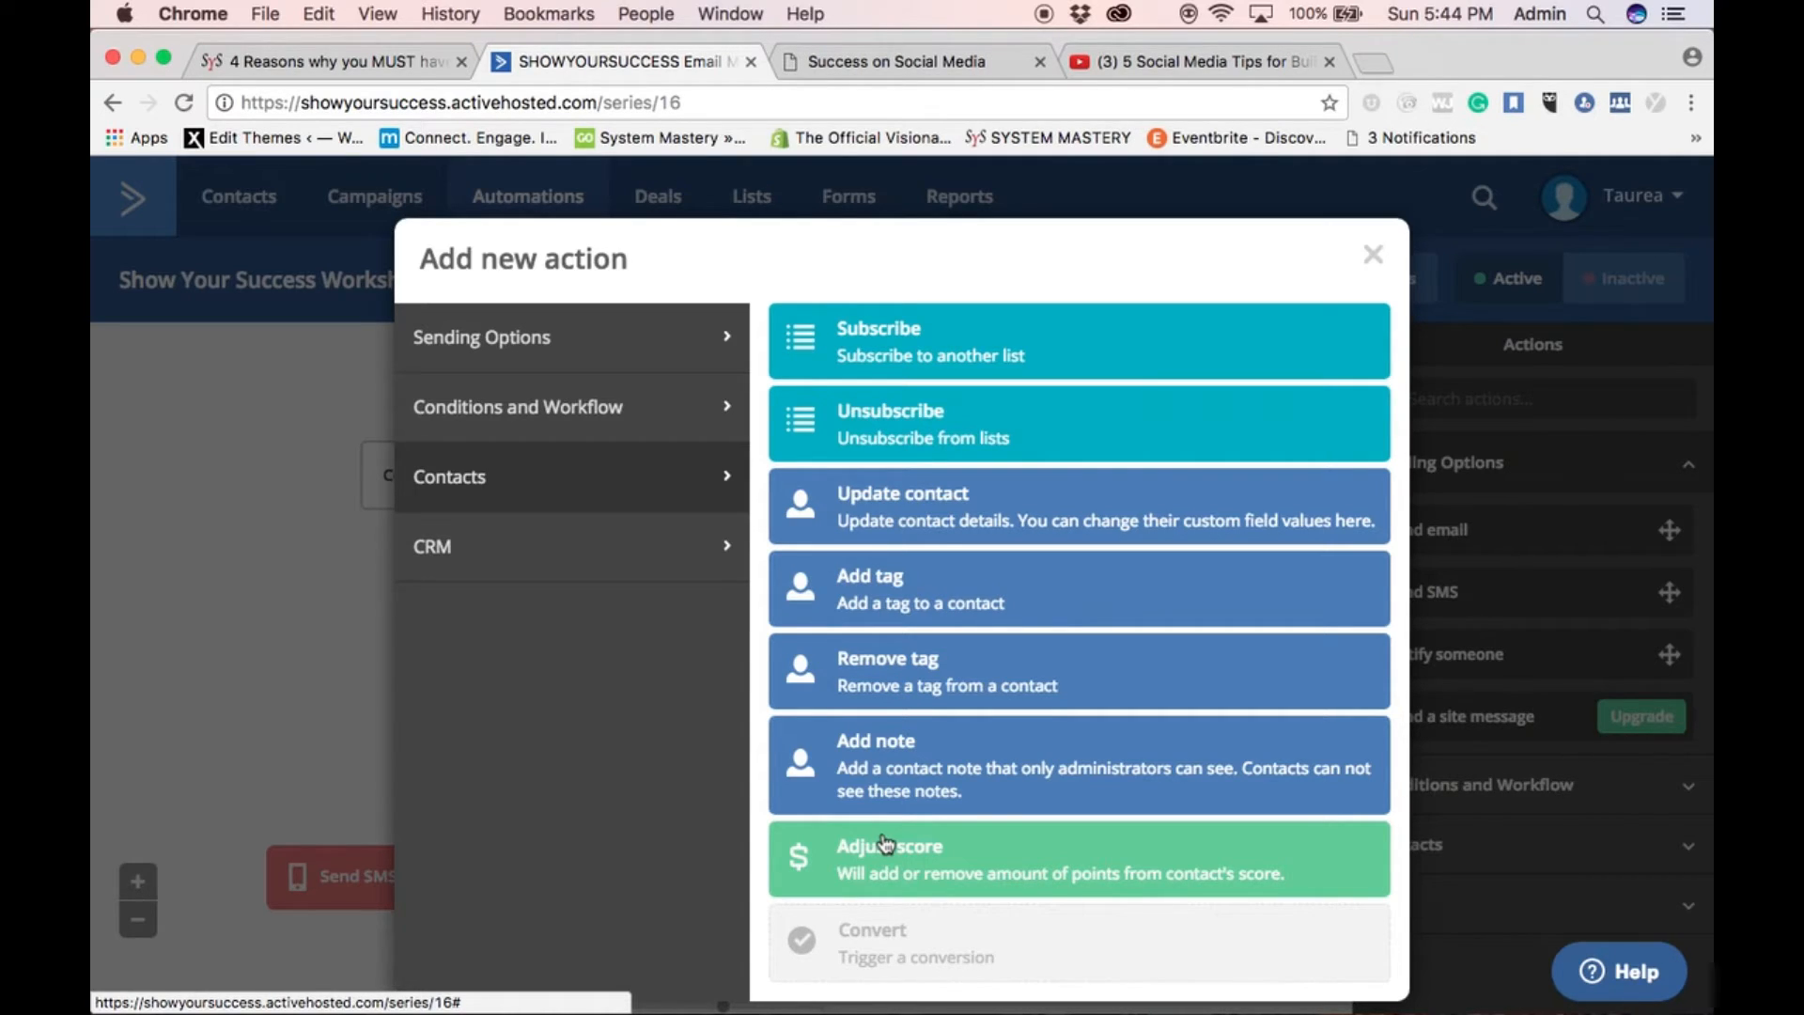
left_click(655, 545)
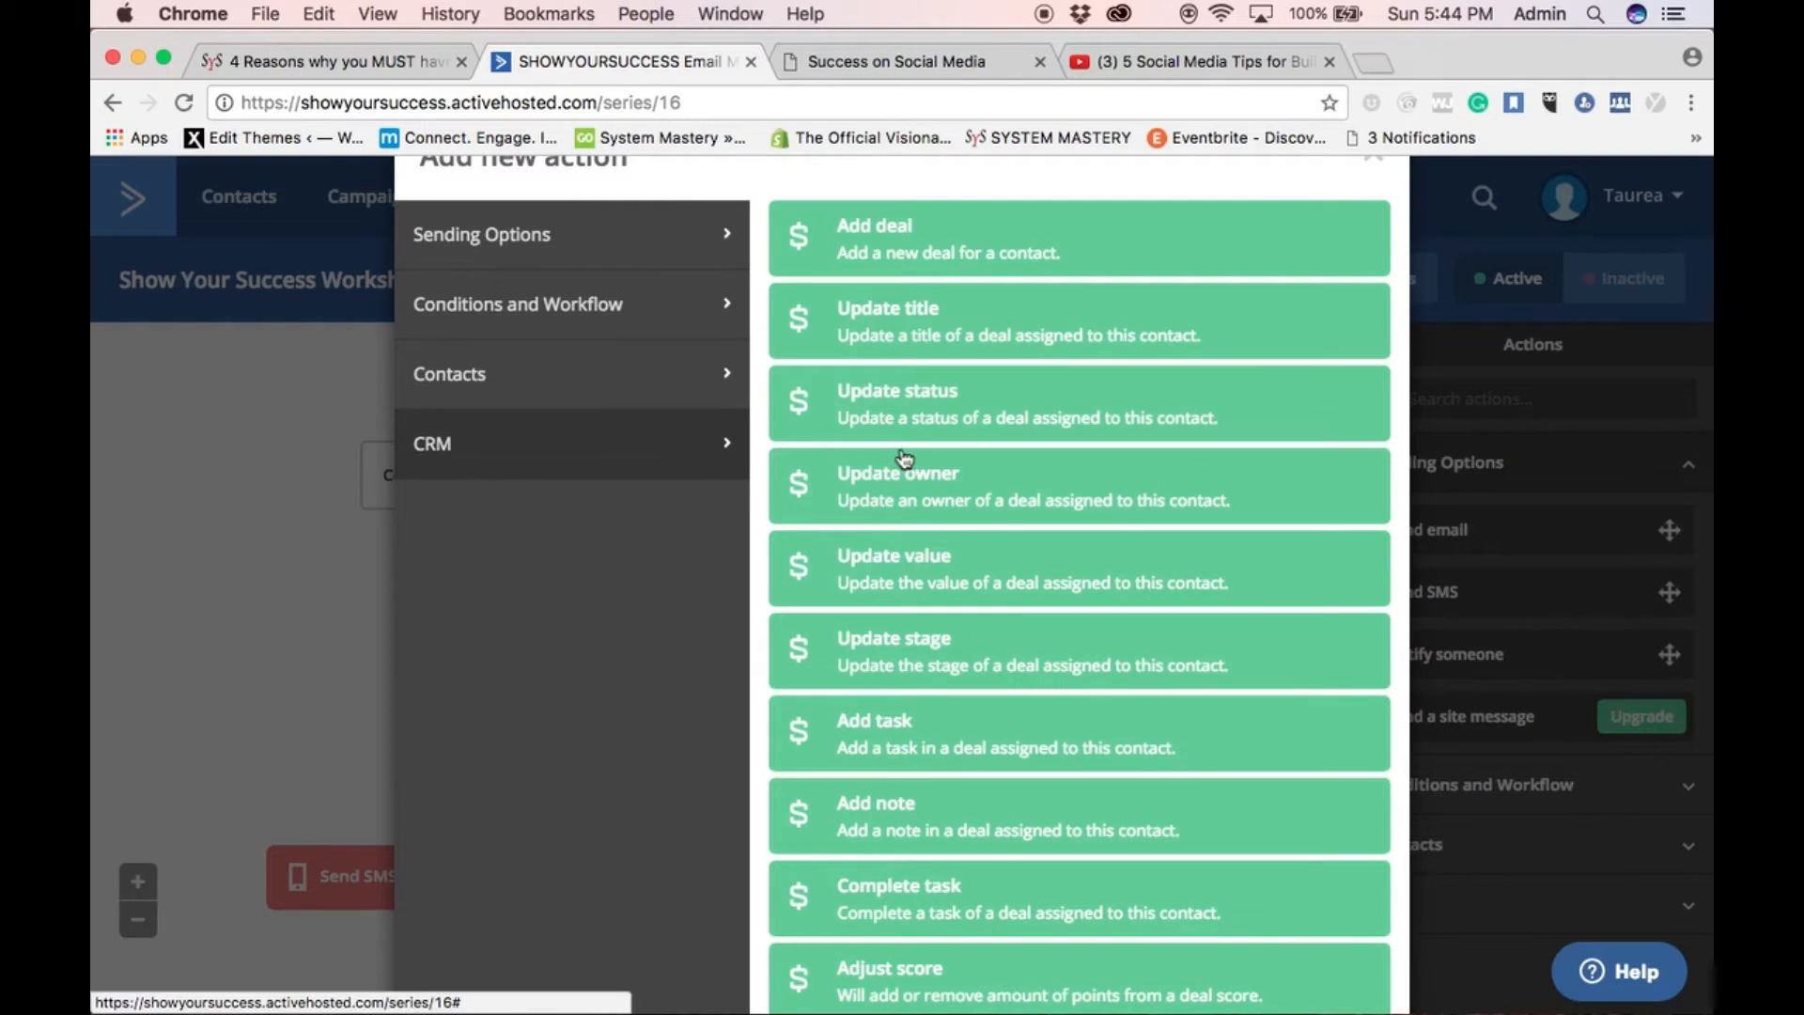
scroll(967, 615, "down", 1)
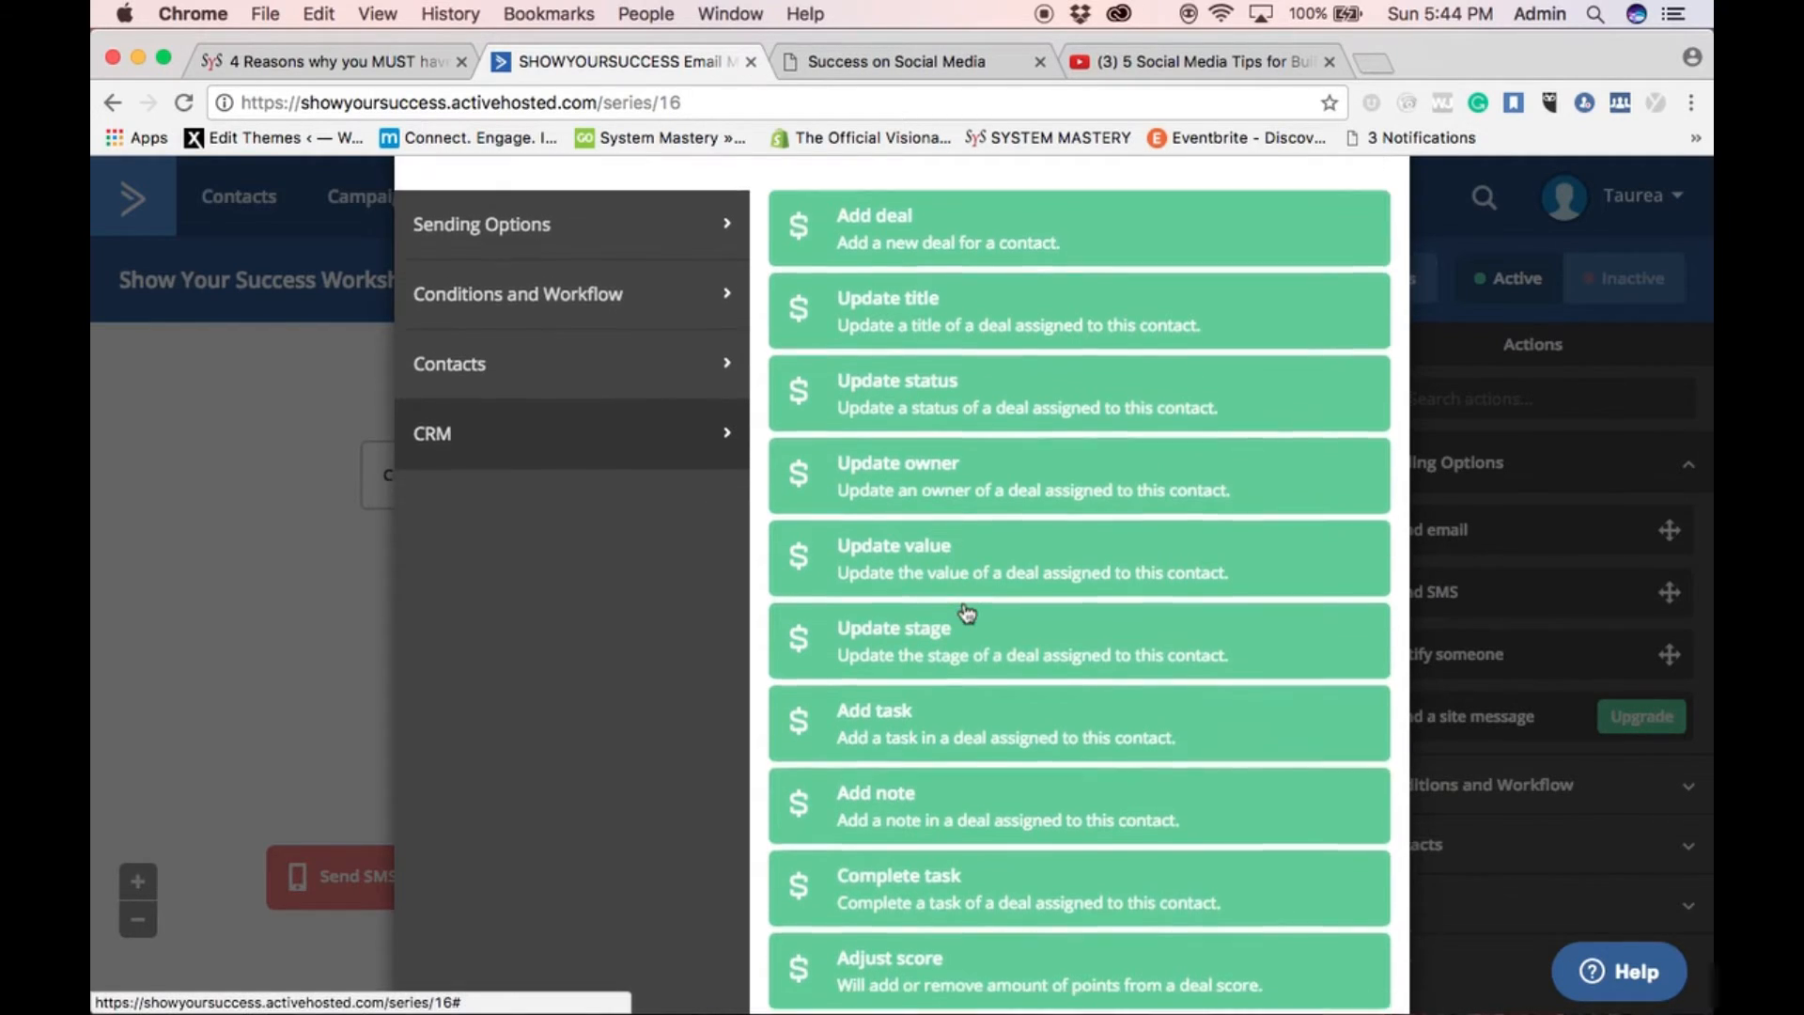
scroll(968, 615, "up", 3)
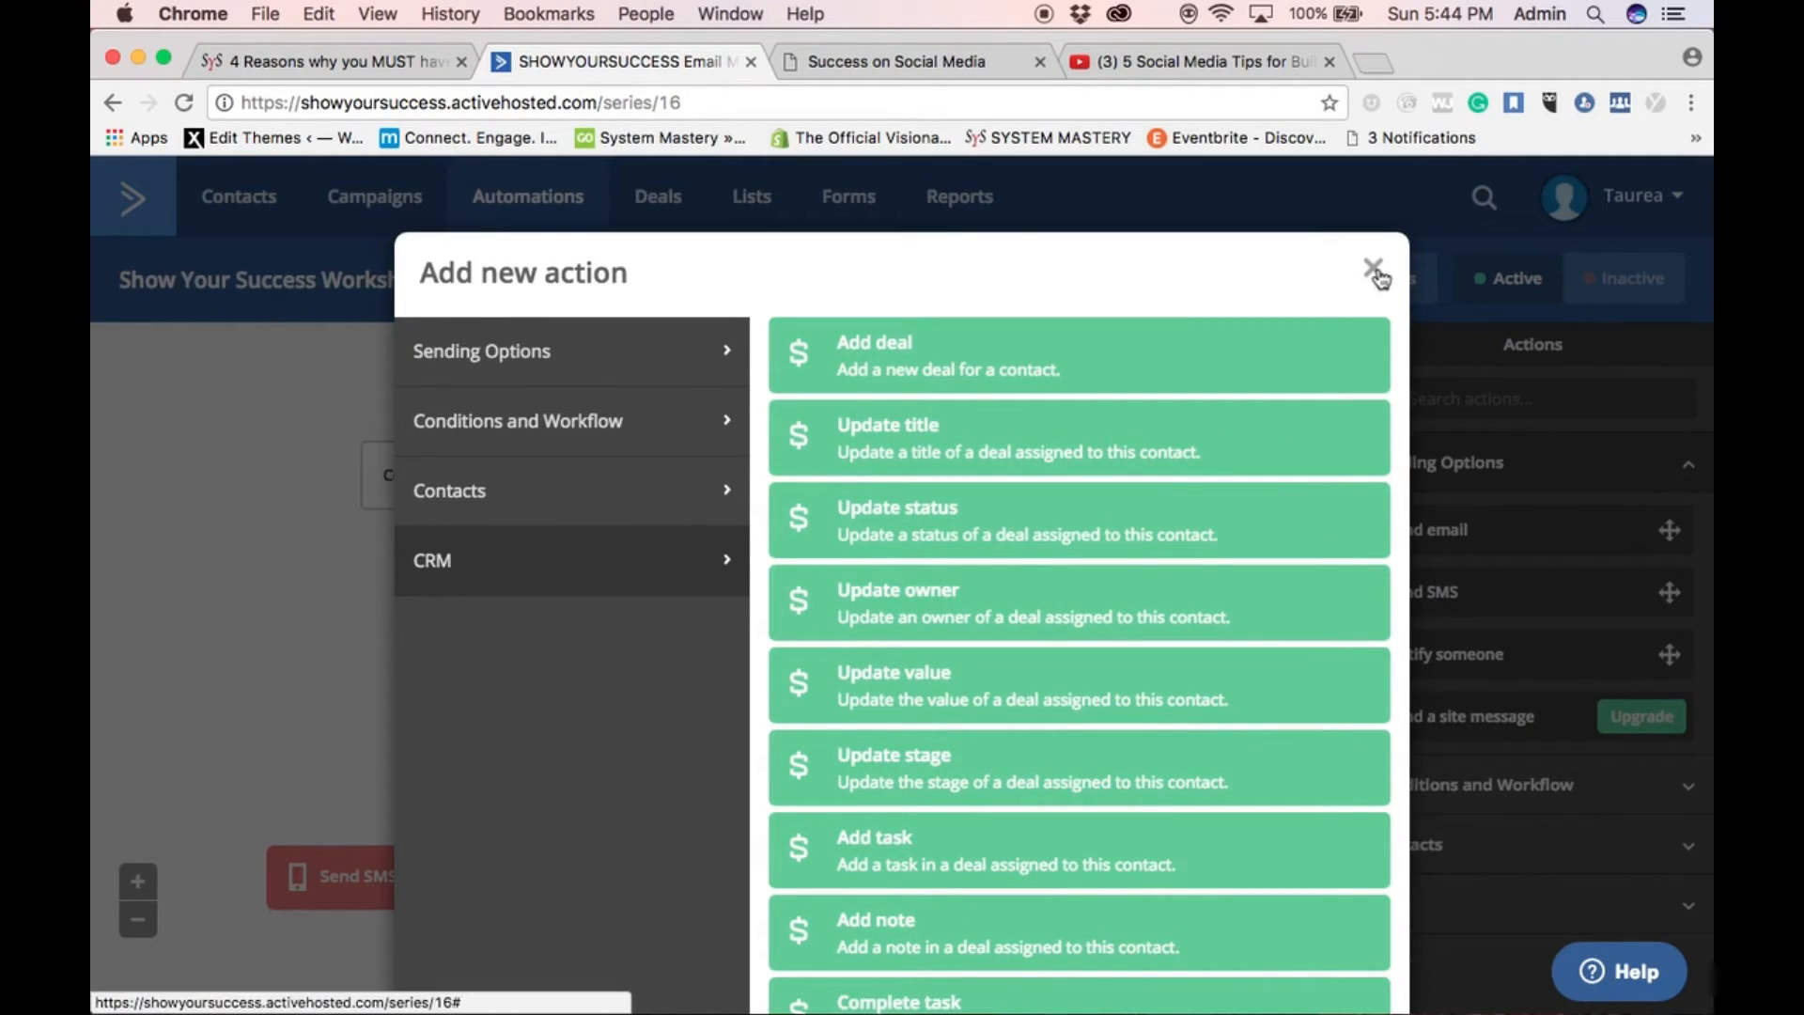
scroll(1043, 730, "down", 3)
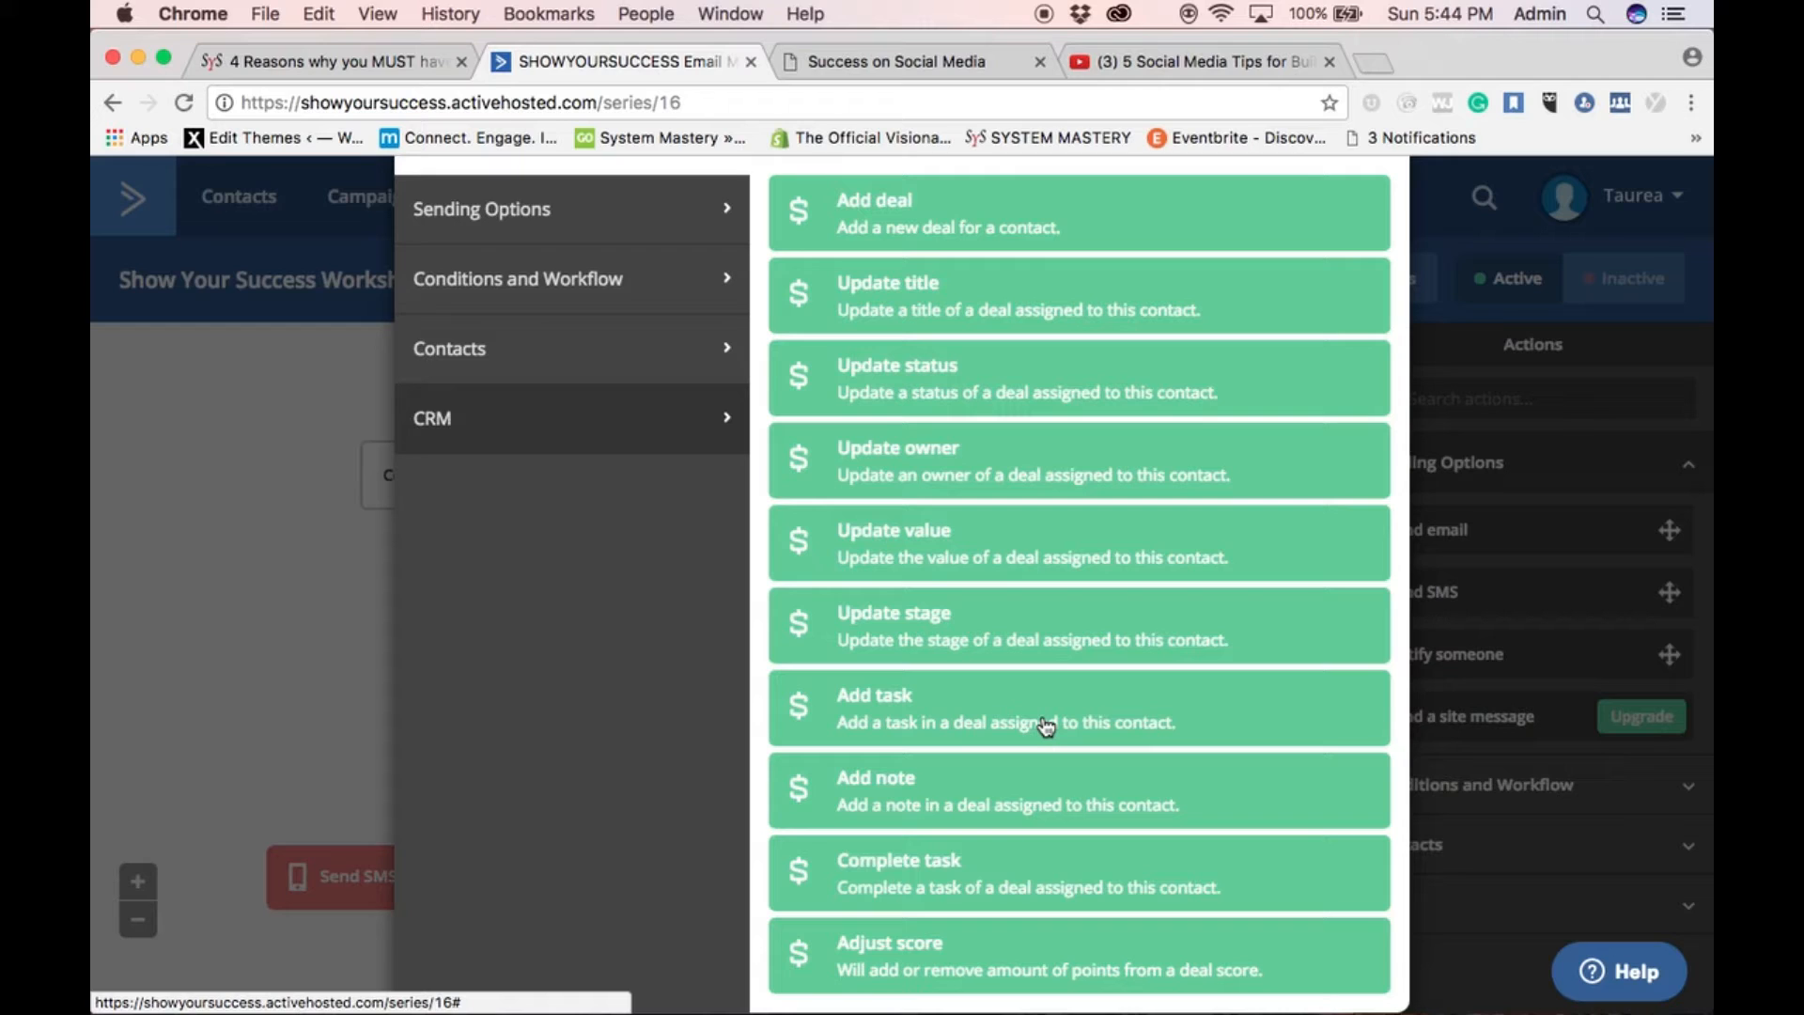
Close the new-action dialog and review the workshop automation's sequence of emails, SMS messages and waits through the "Share on Social Media" email
scroll(1046, 728, "up", 3)
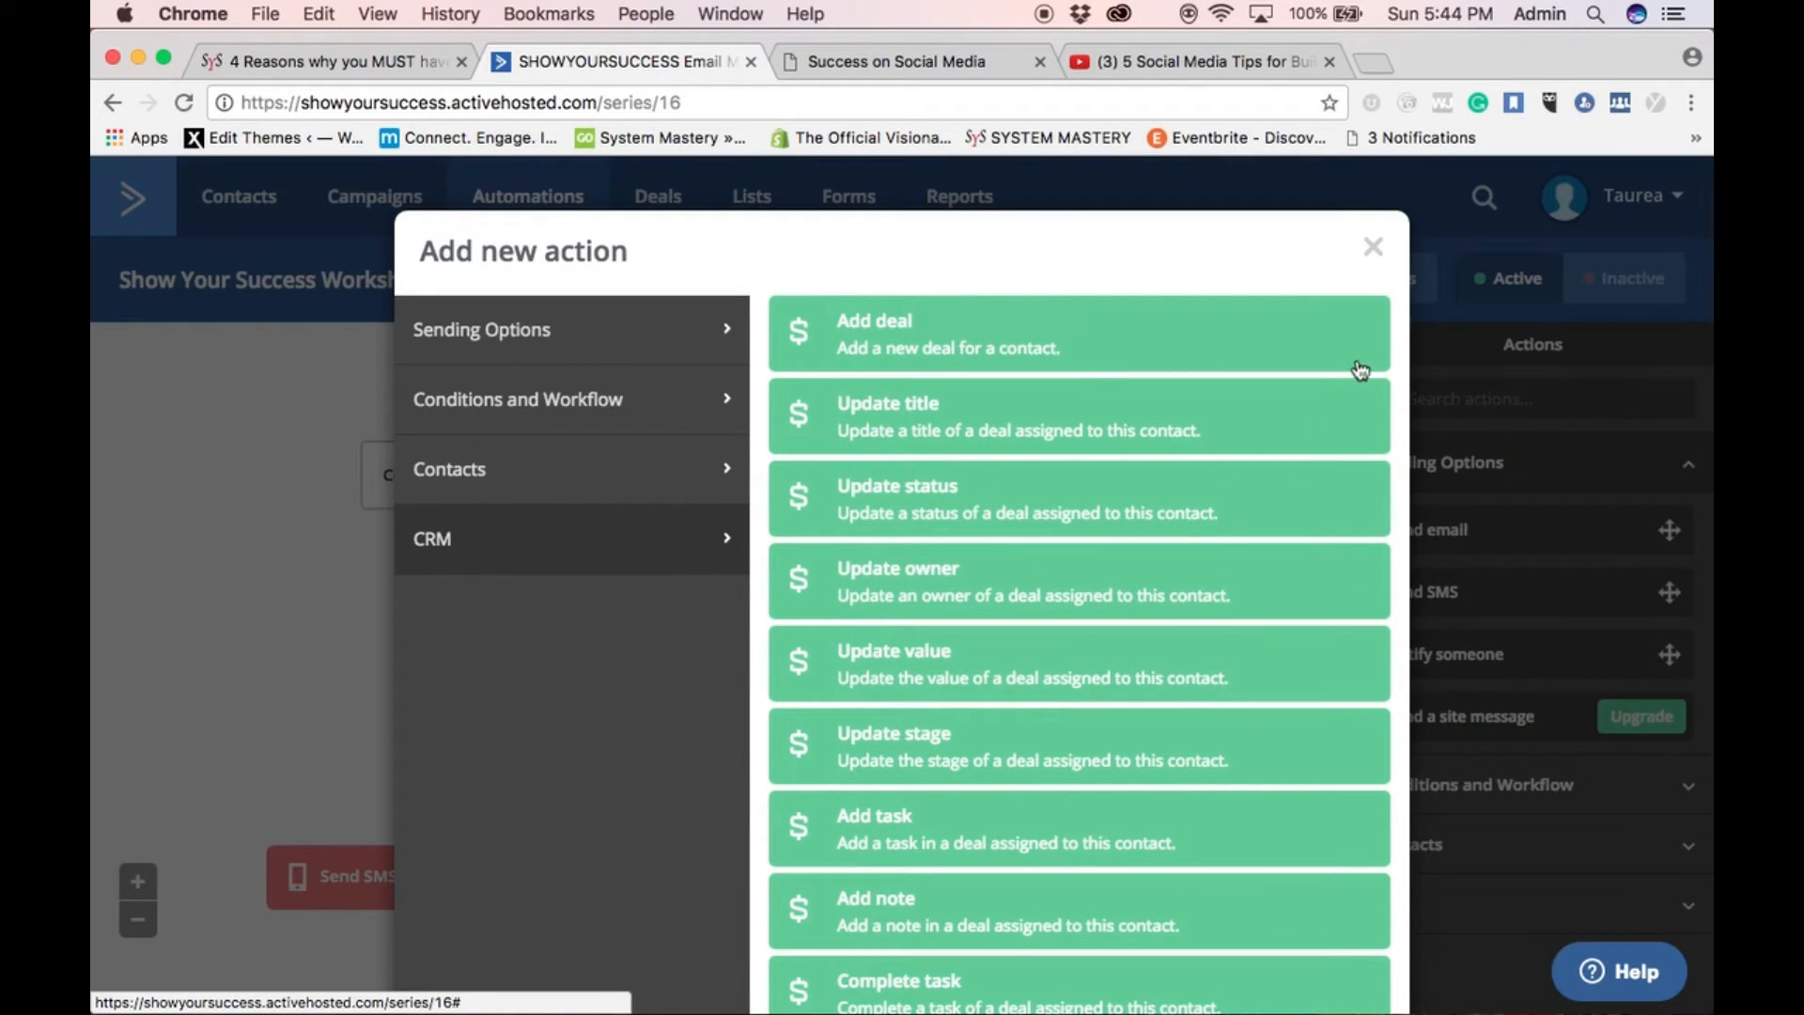
left_click(1371, 250)
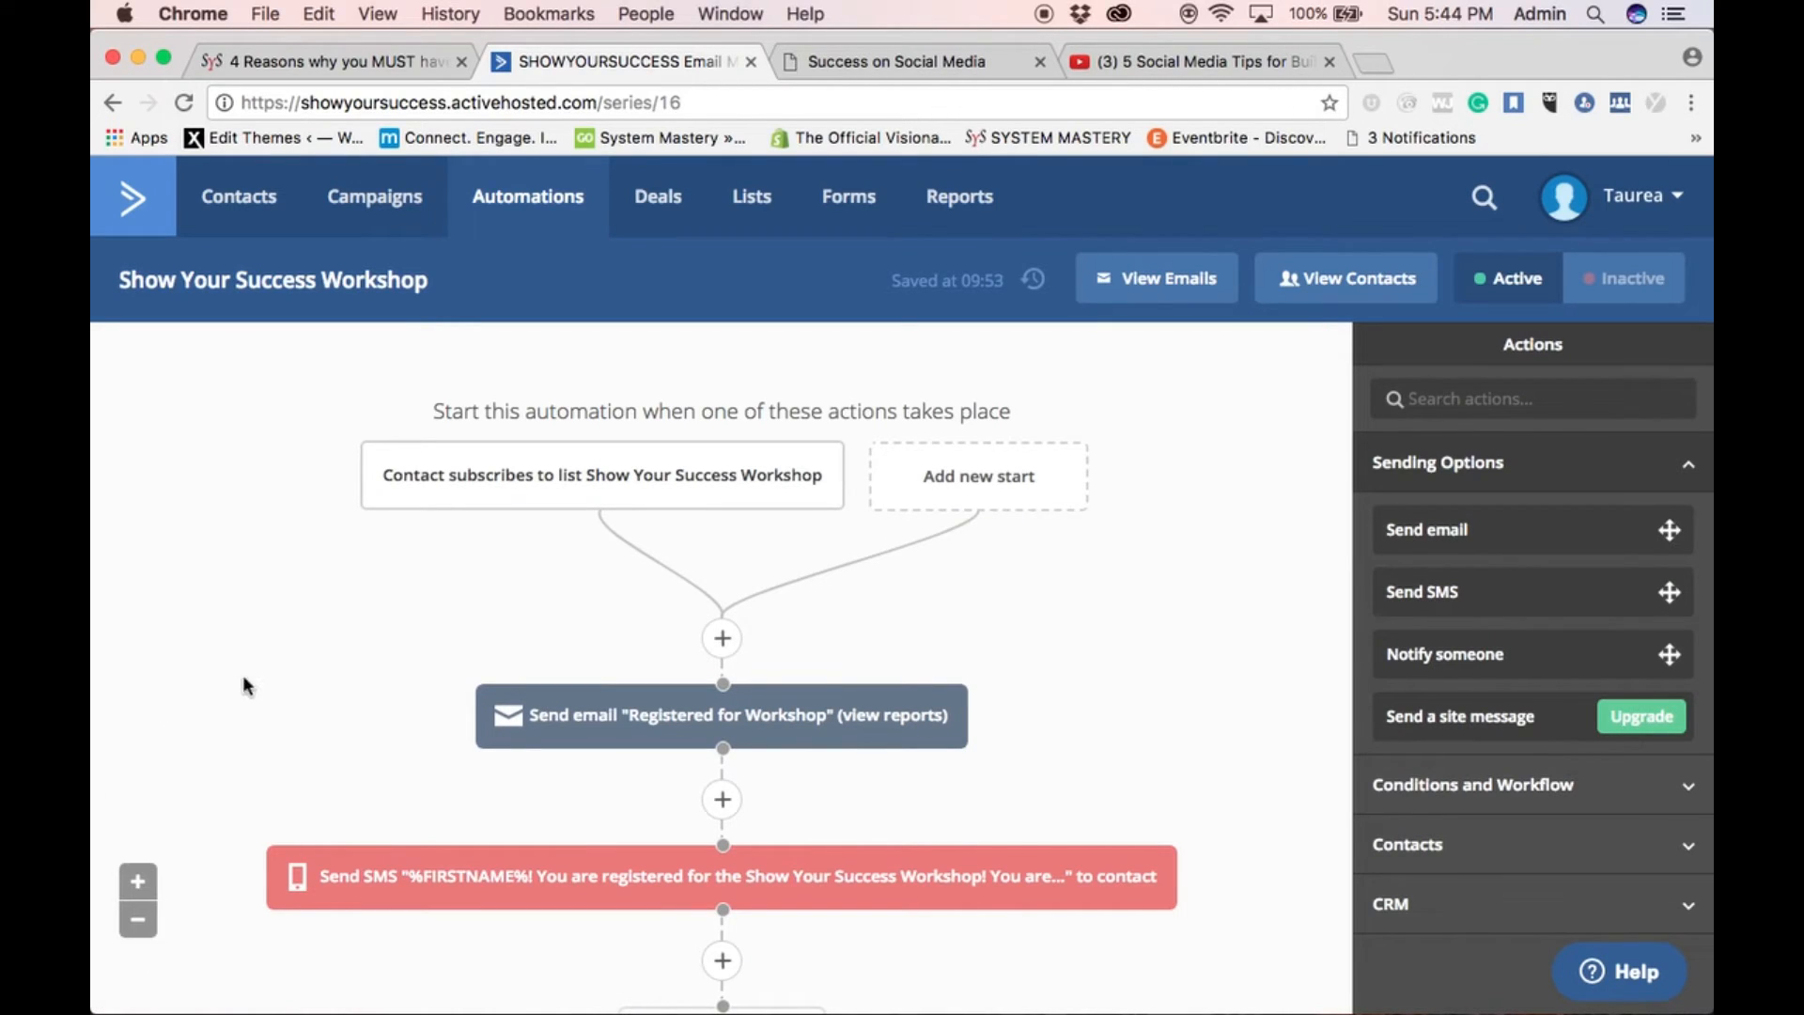
scroll(250, 677, "down", 1)
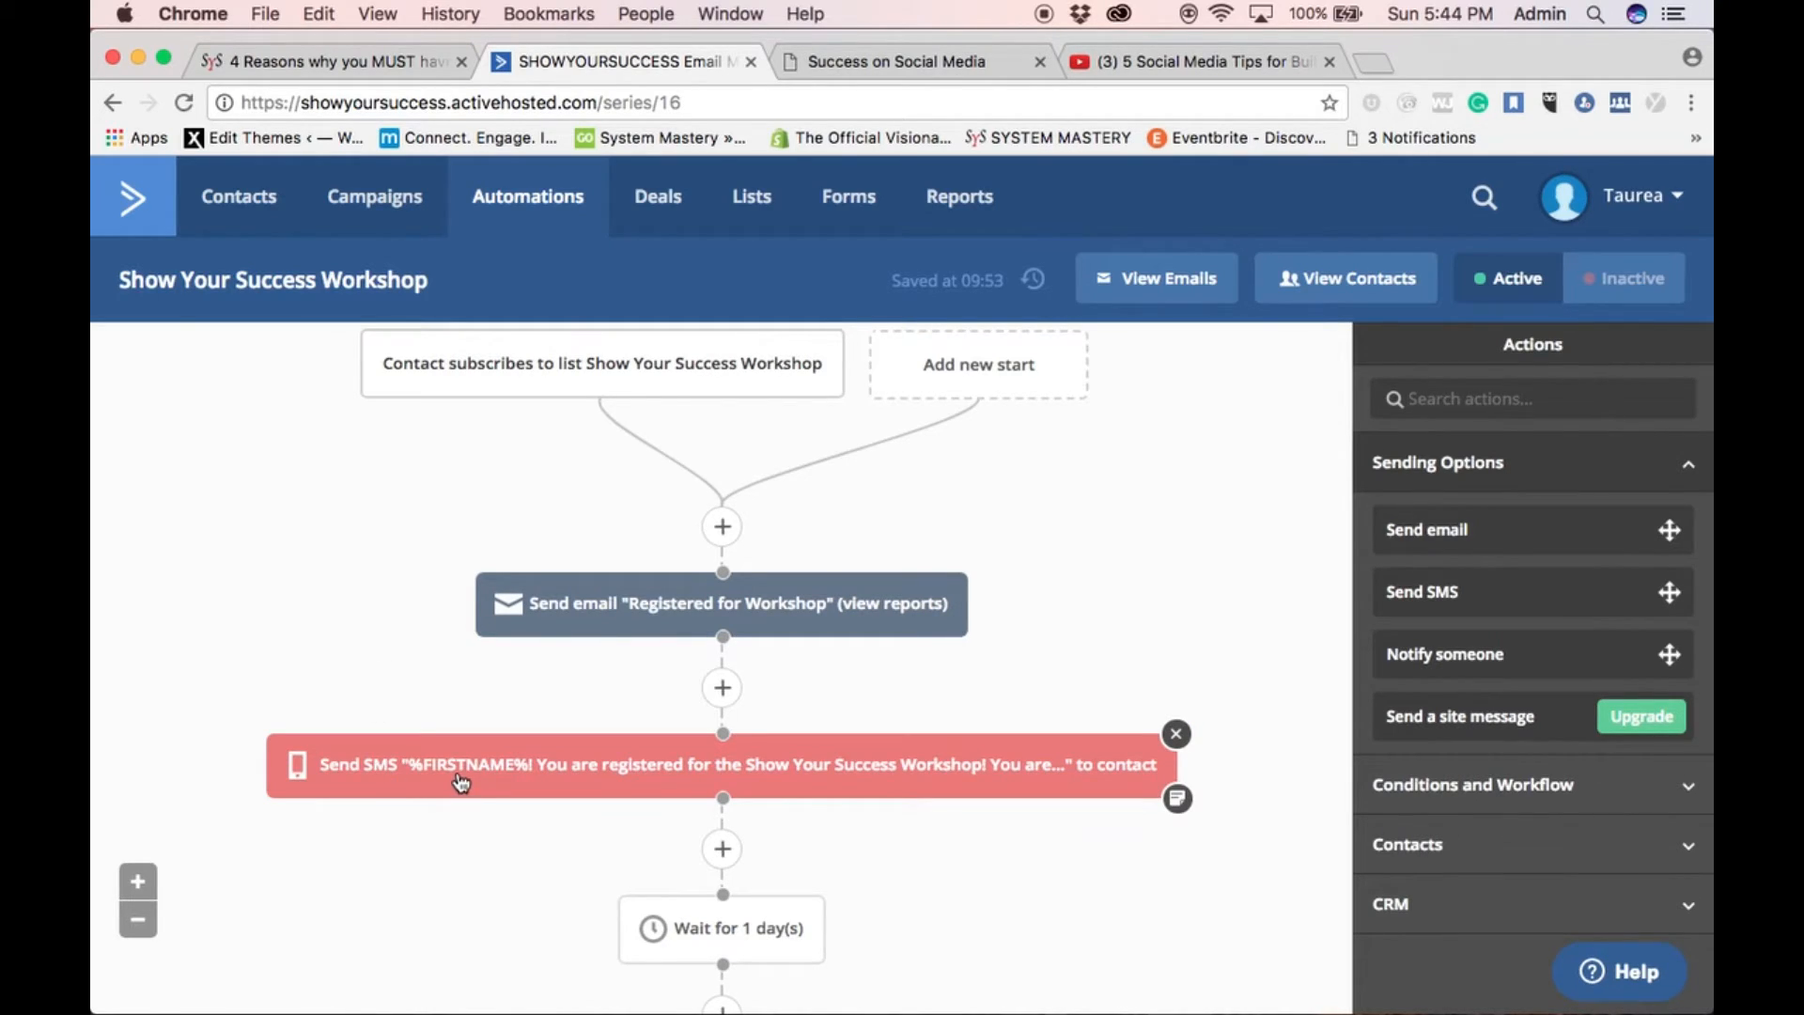
scroll(430, 841, "down", 3)
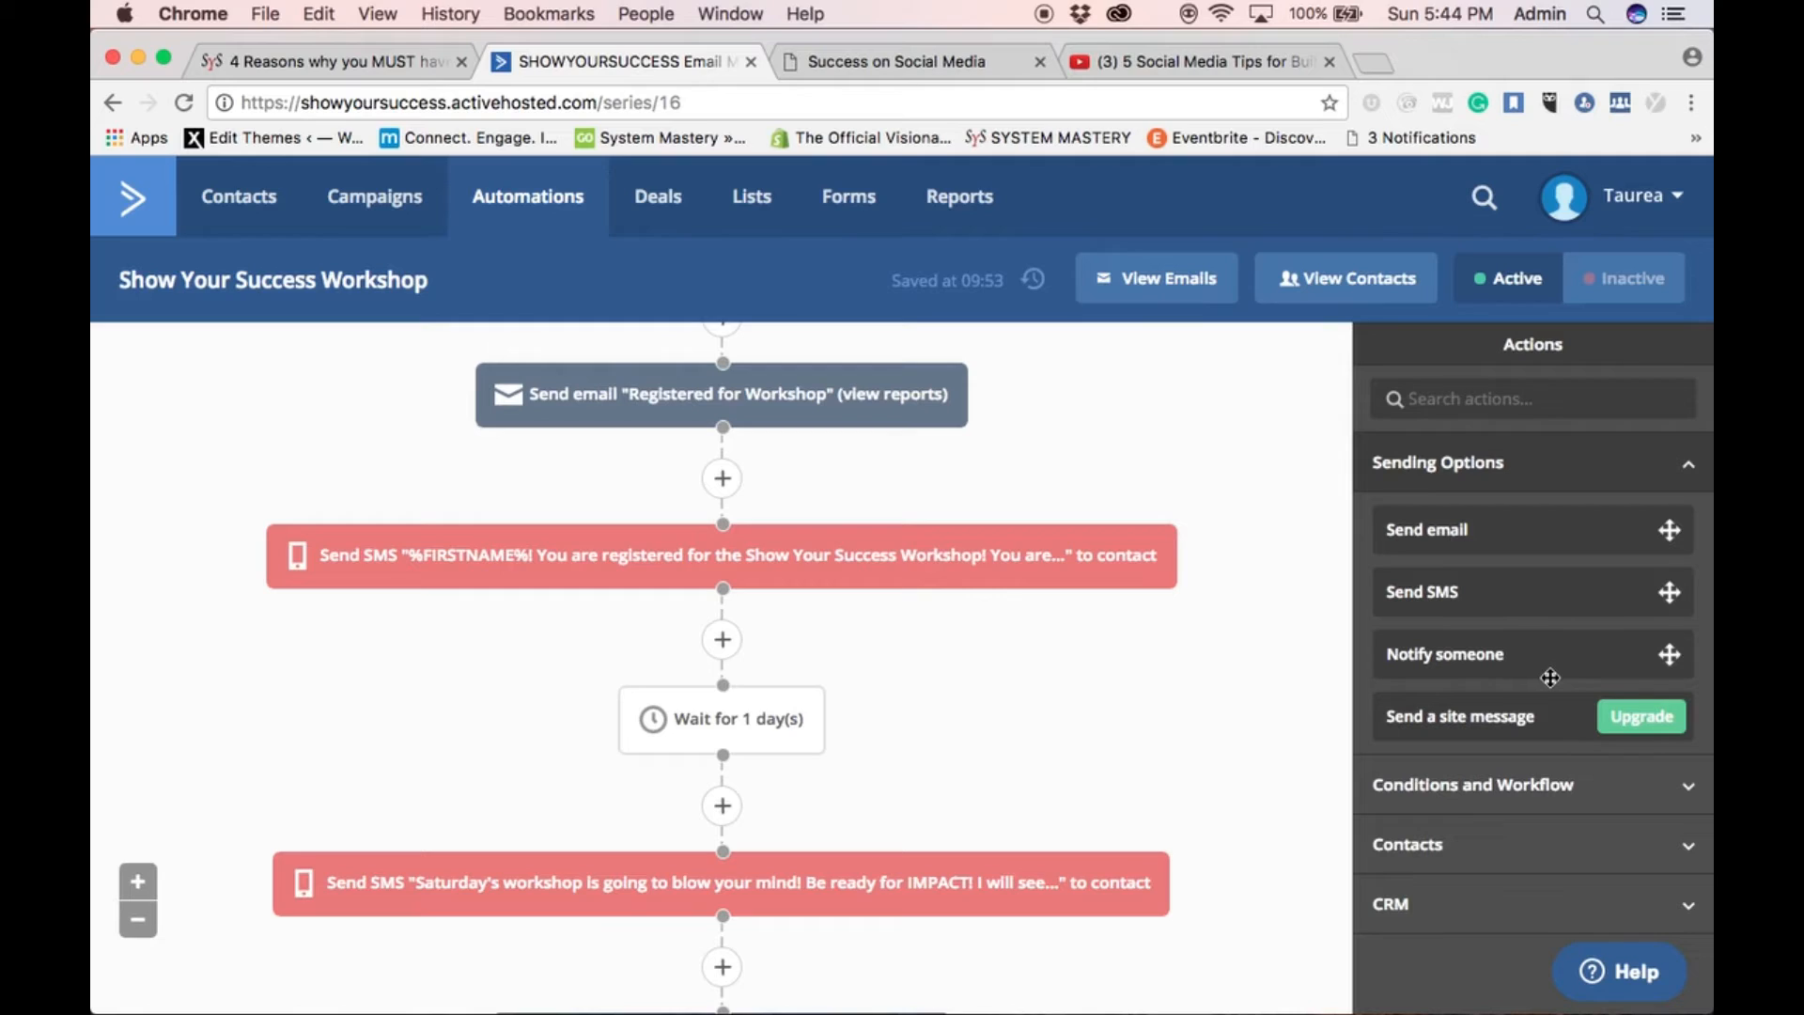
mouse_move(787, 700)
scroll(883, 697, "down", 3)
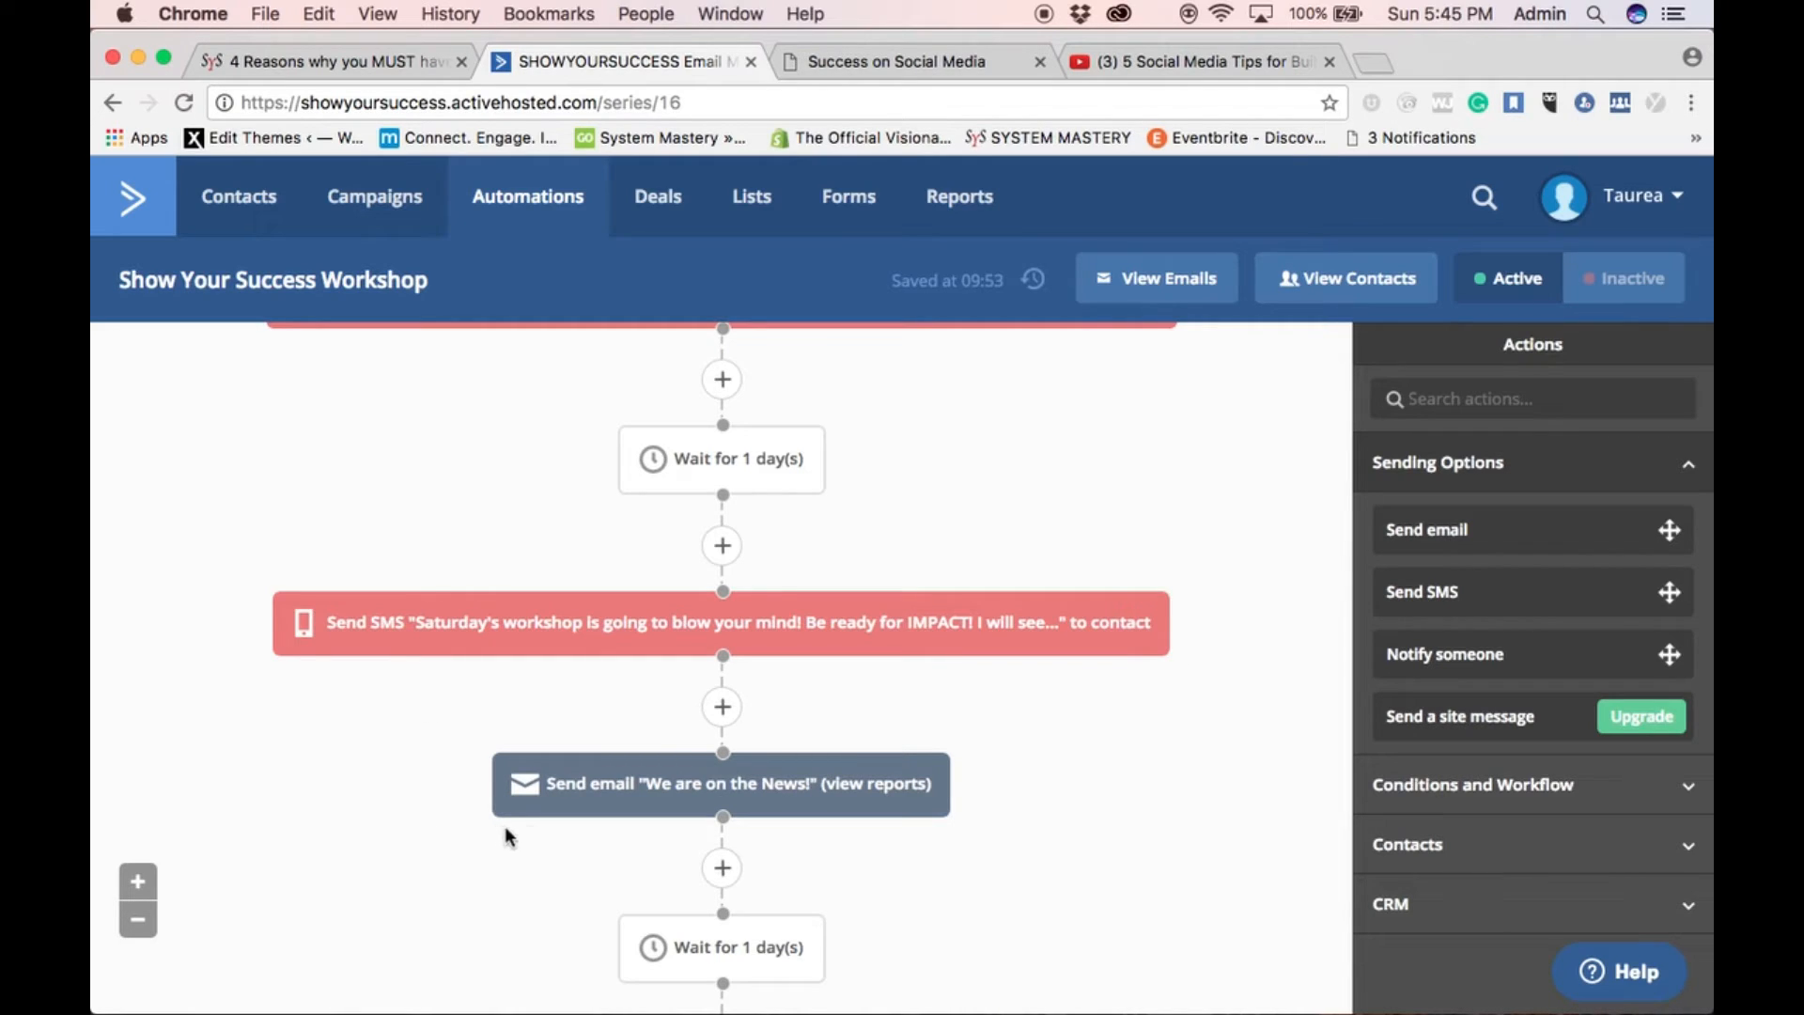
scroll(575, 825, "down", 2)
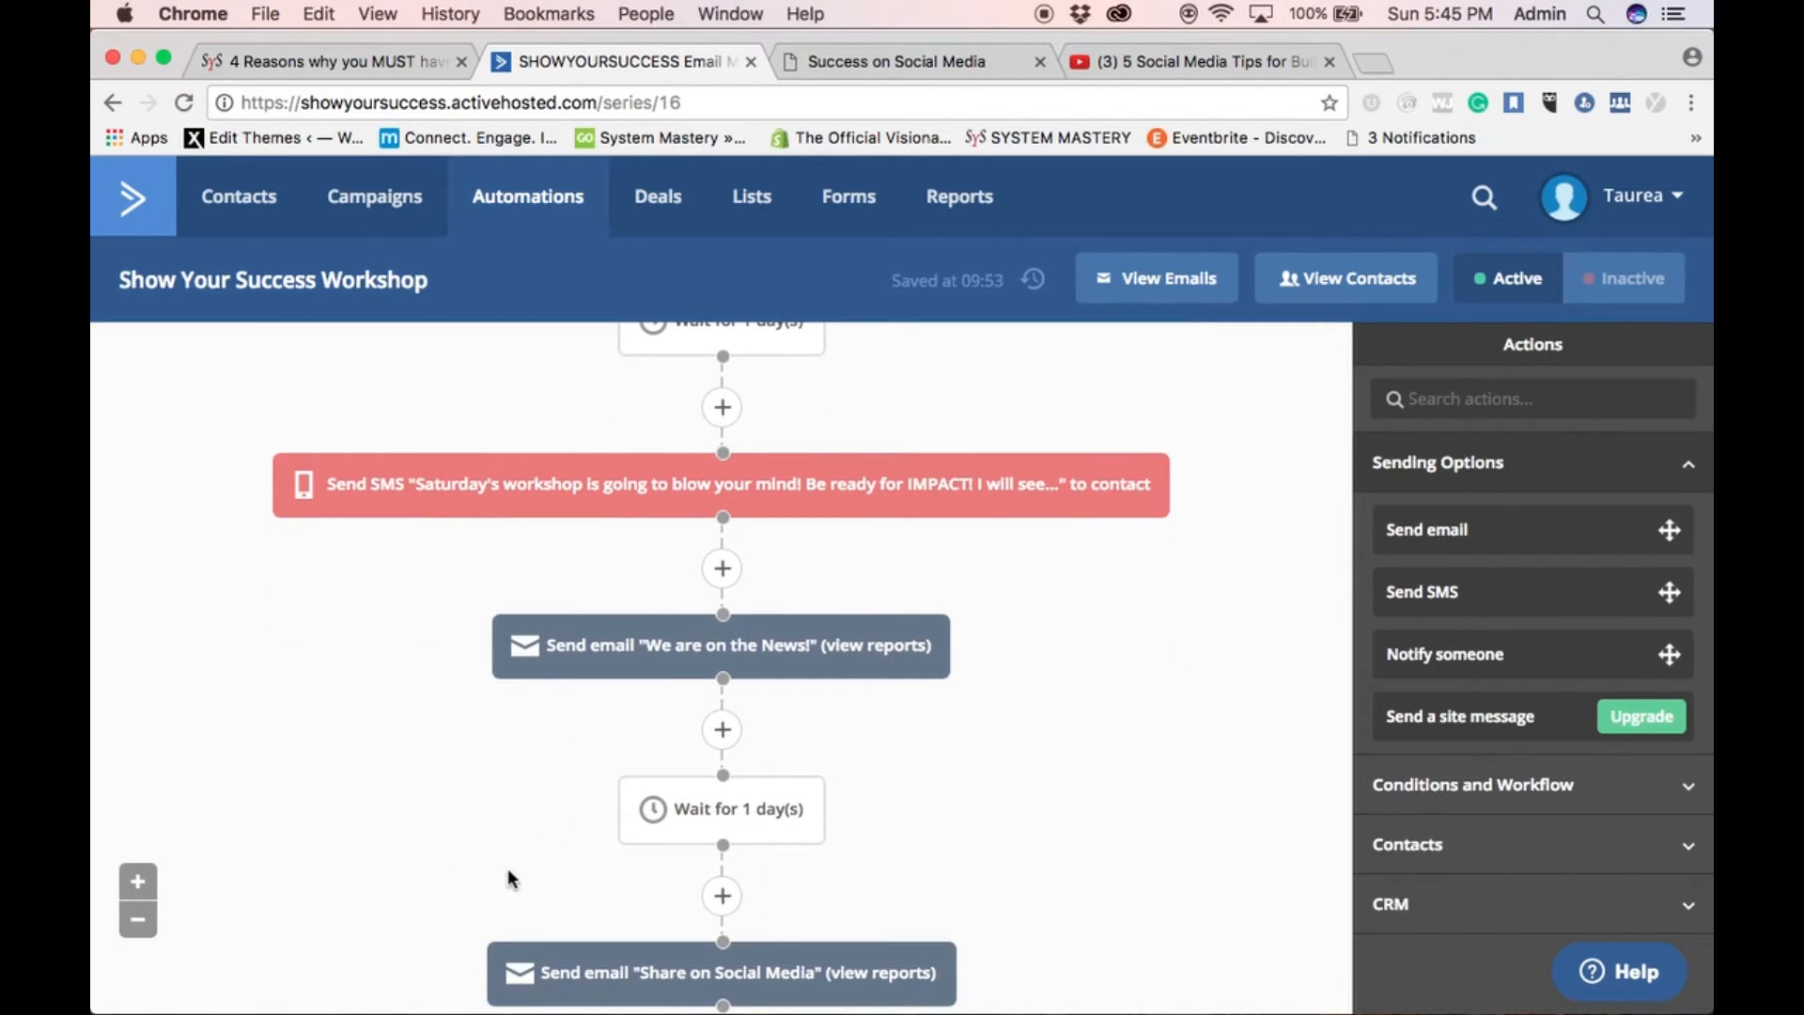
scroll(708, 647, "down", 1)
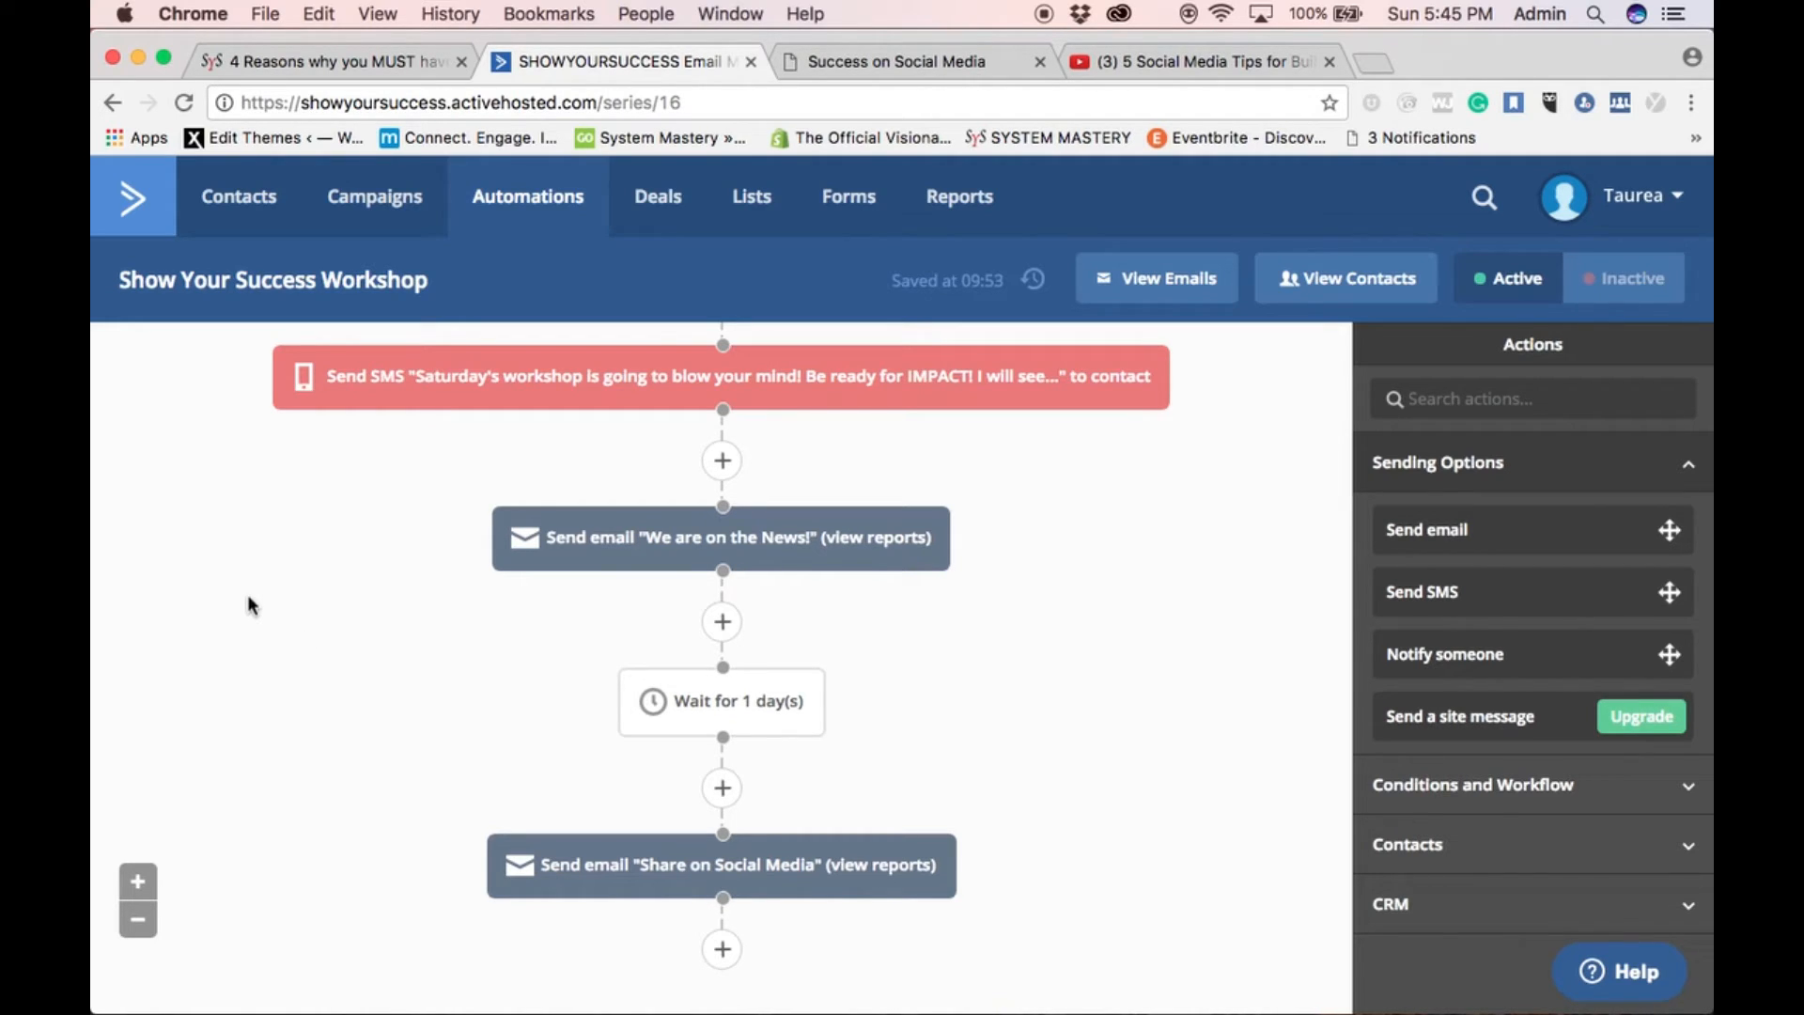
scroll(247, 599, "up", 10)
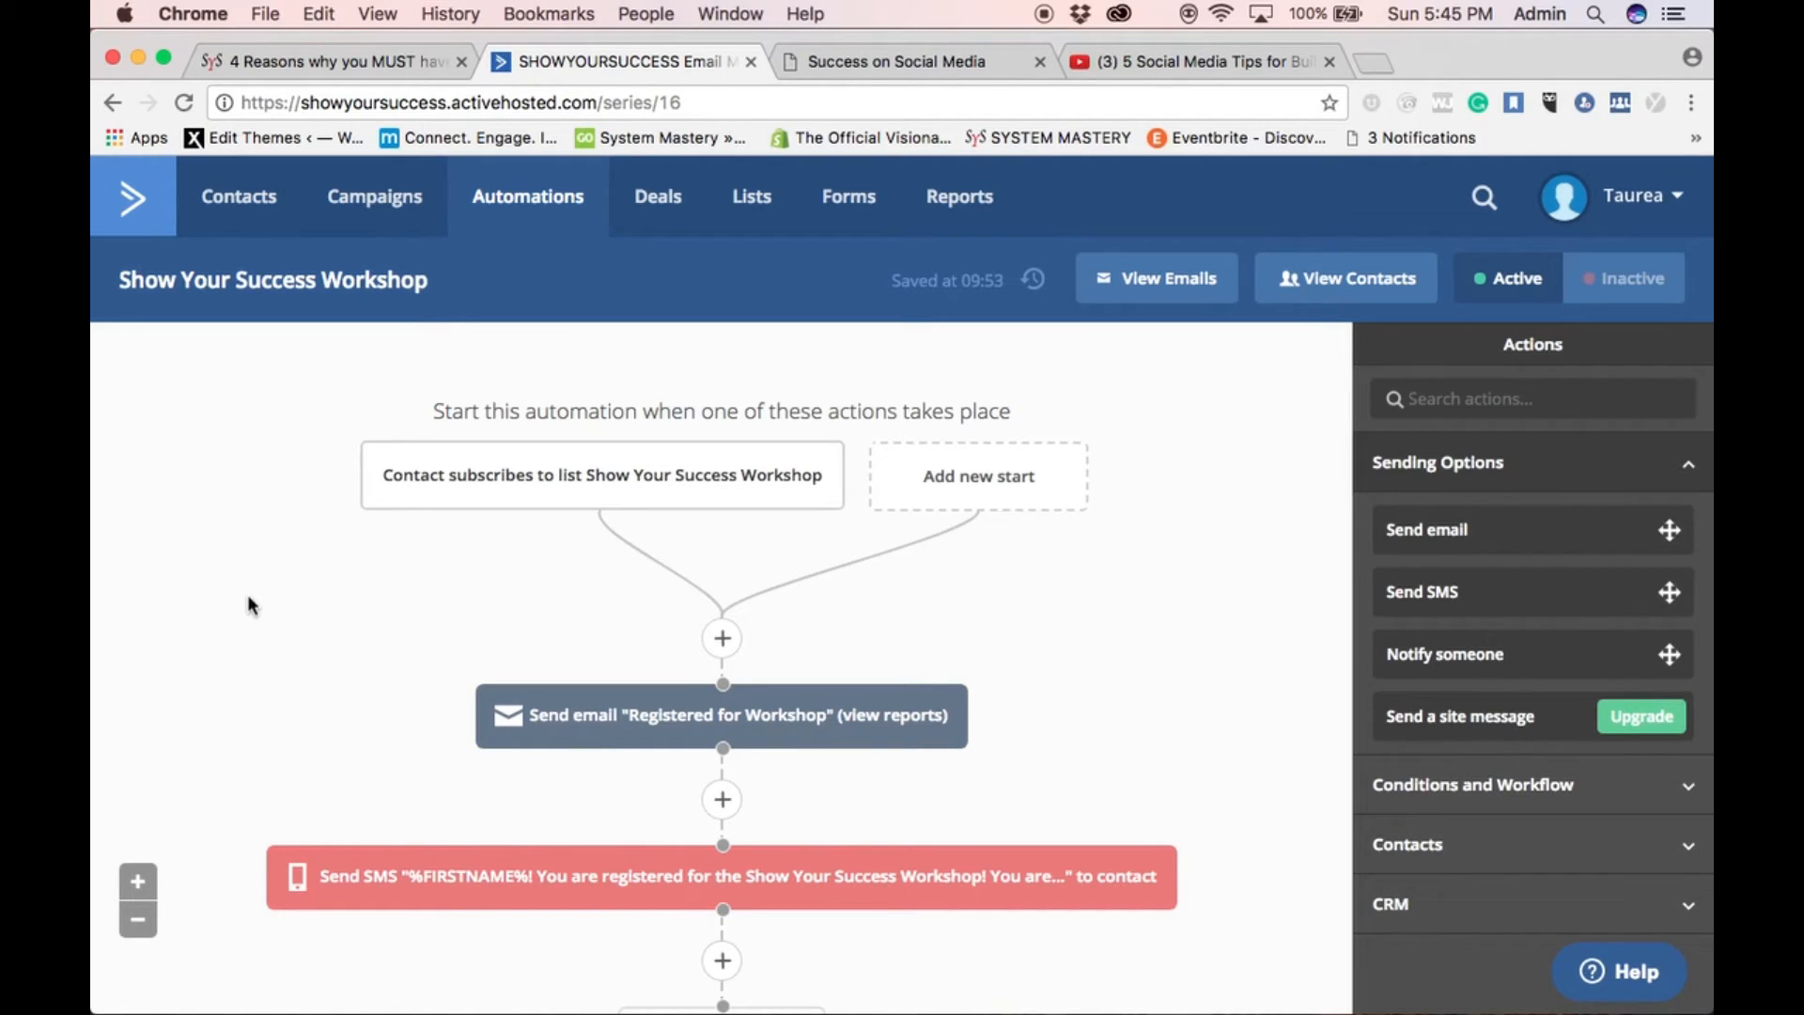
Open the account's billing page and compare the prices and included features of the Plus, Professional and Enterprise plans
left_click(1597, 195)
left_click(1496, 365)
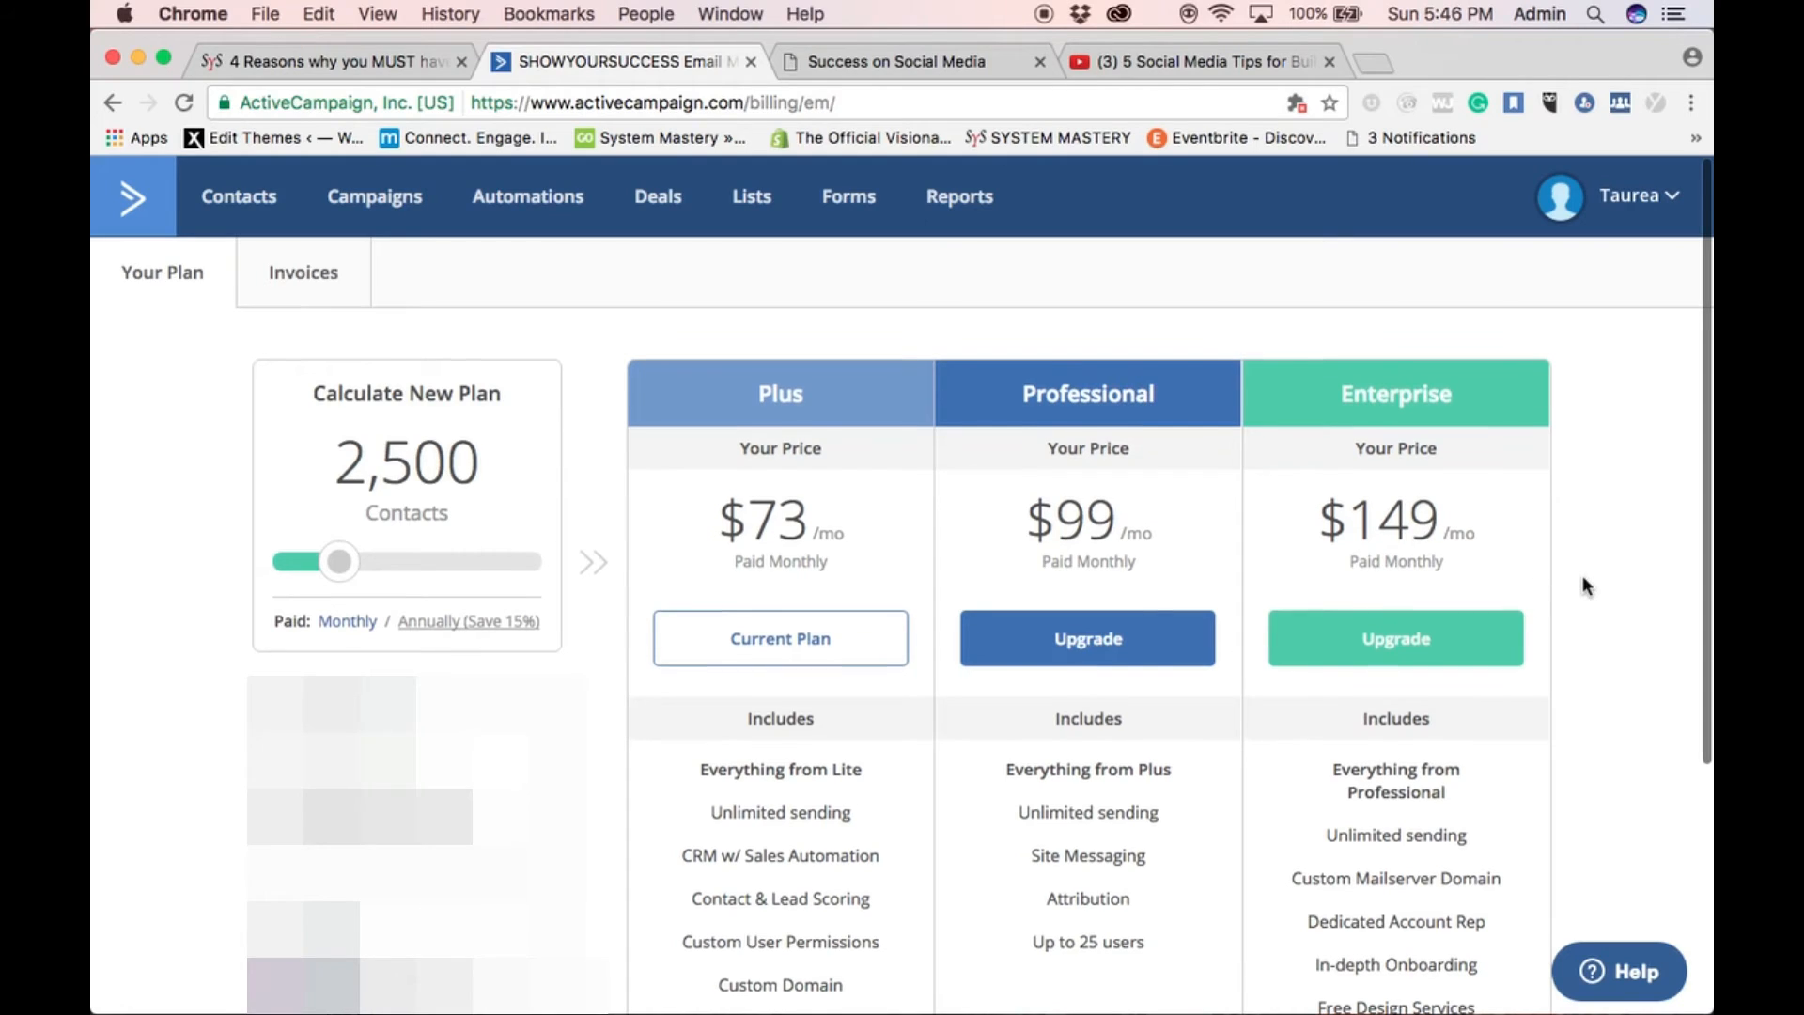
scroll(1587, 585, "down", 3)
scroll(1585, 586, "down", 2)
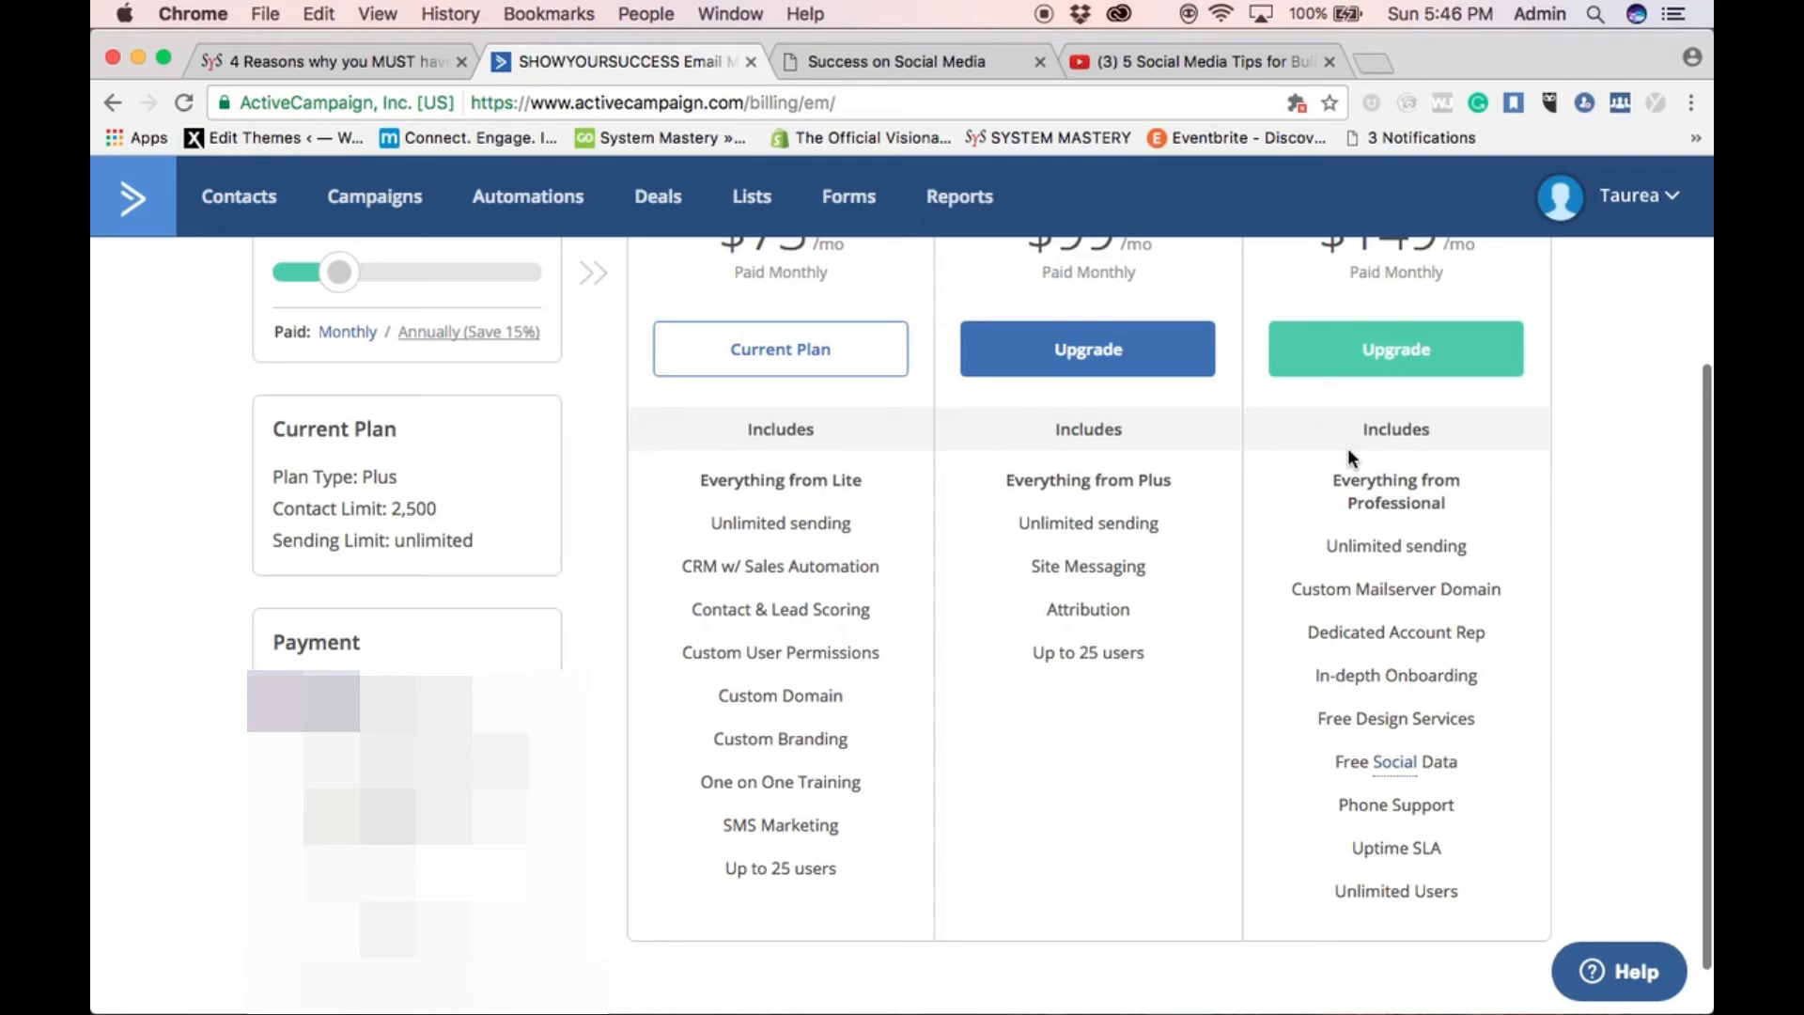
scroll(1347, 447, "up", 1)
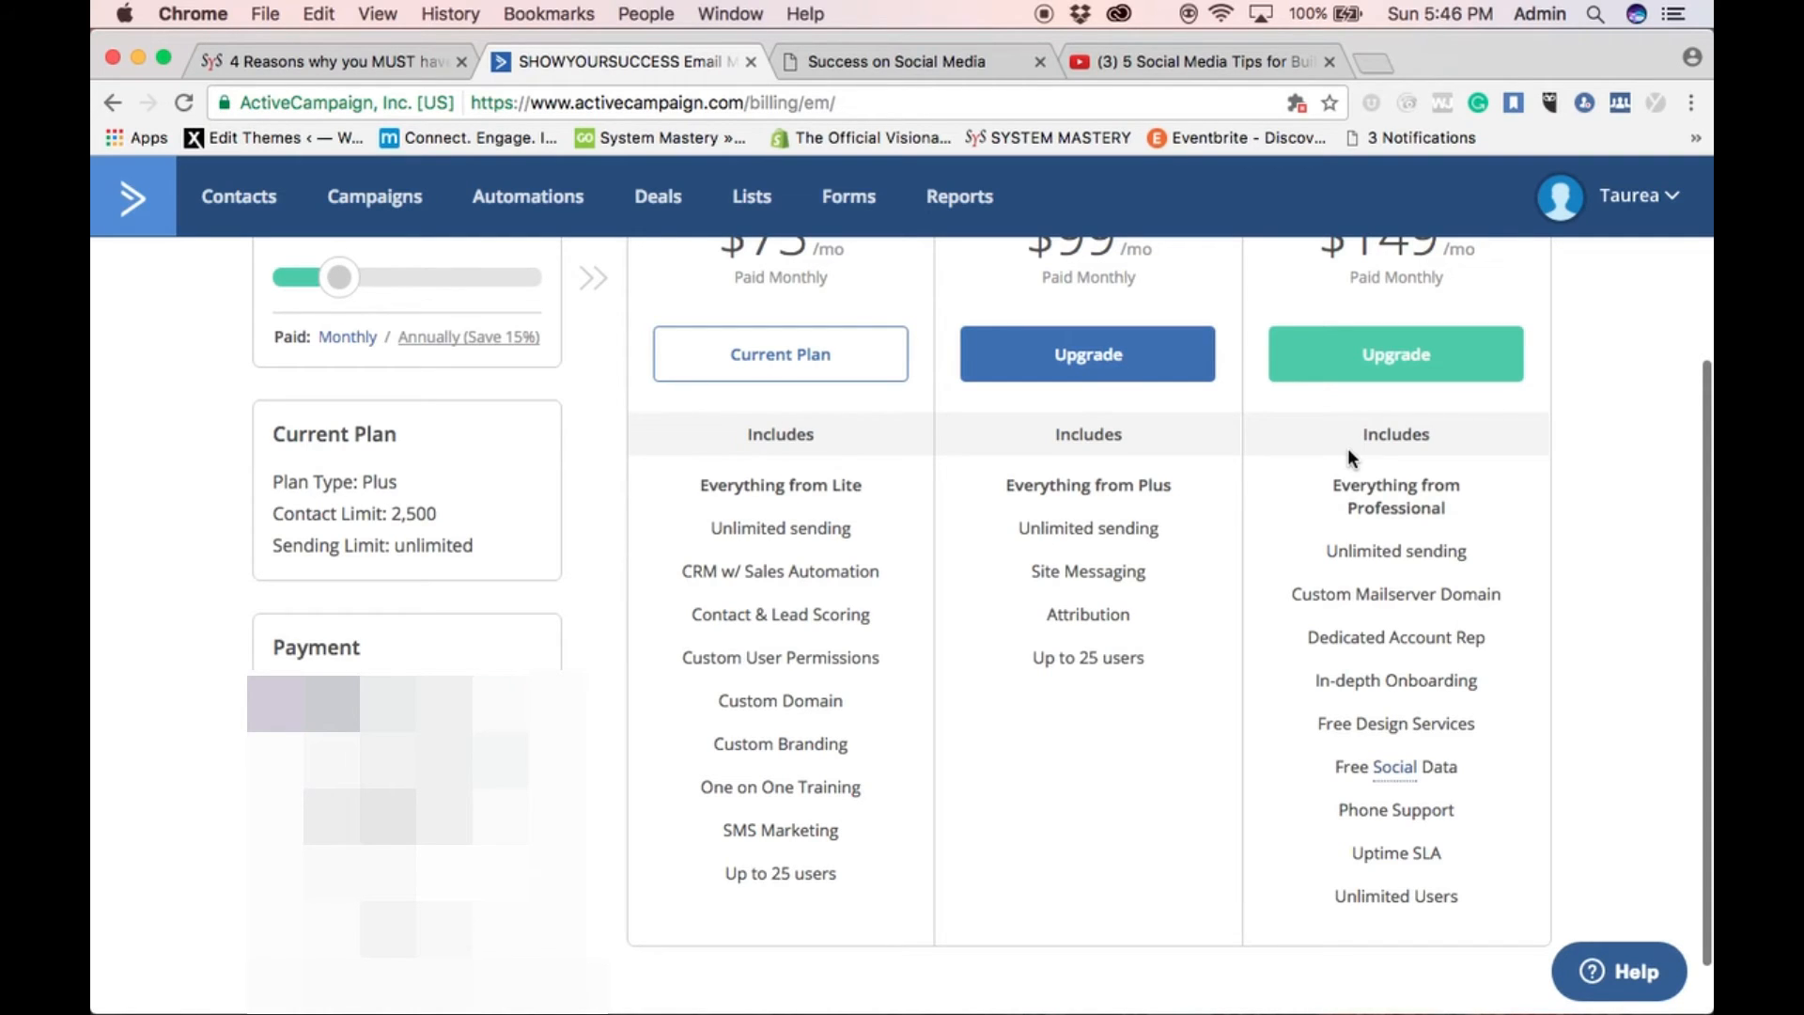
scroll(1347, 448, "up", 4)
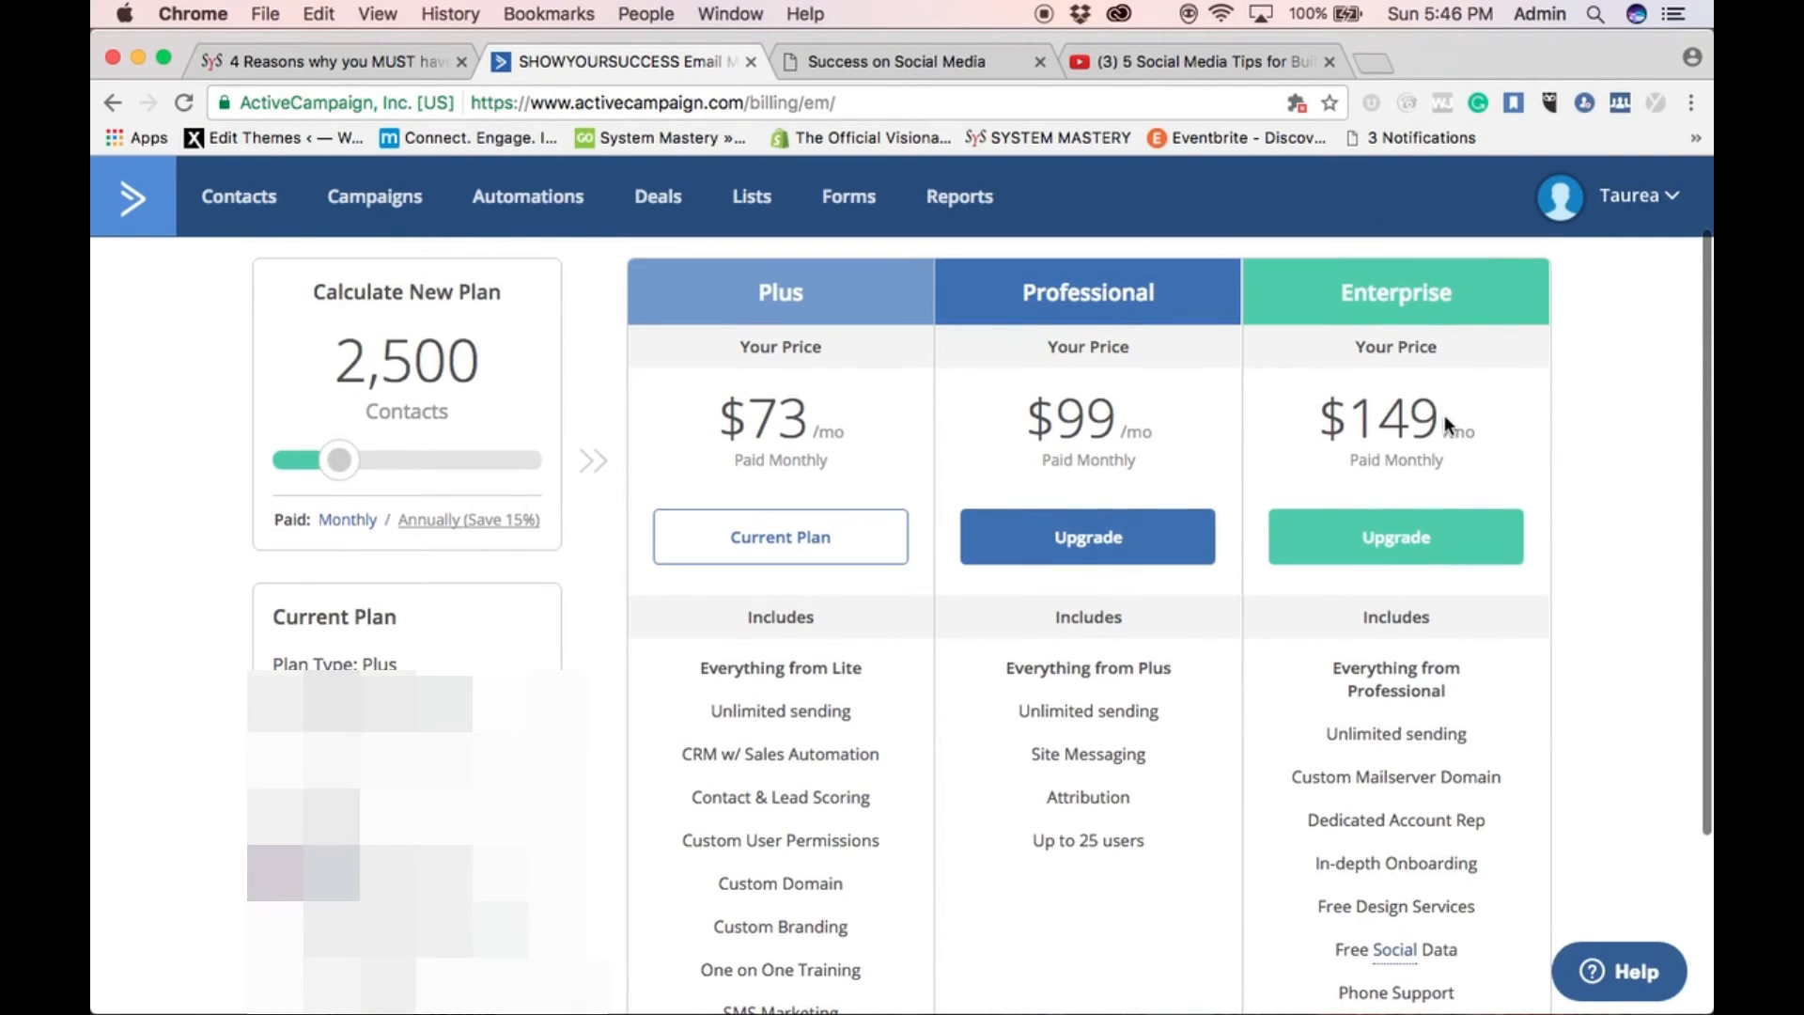
scroll(1445, 414, "up", 2)
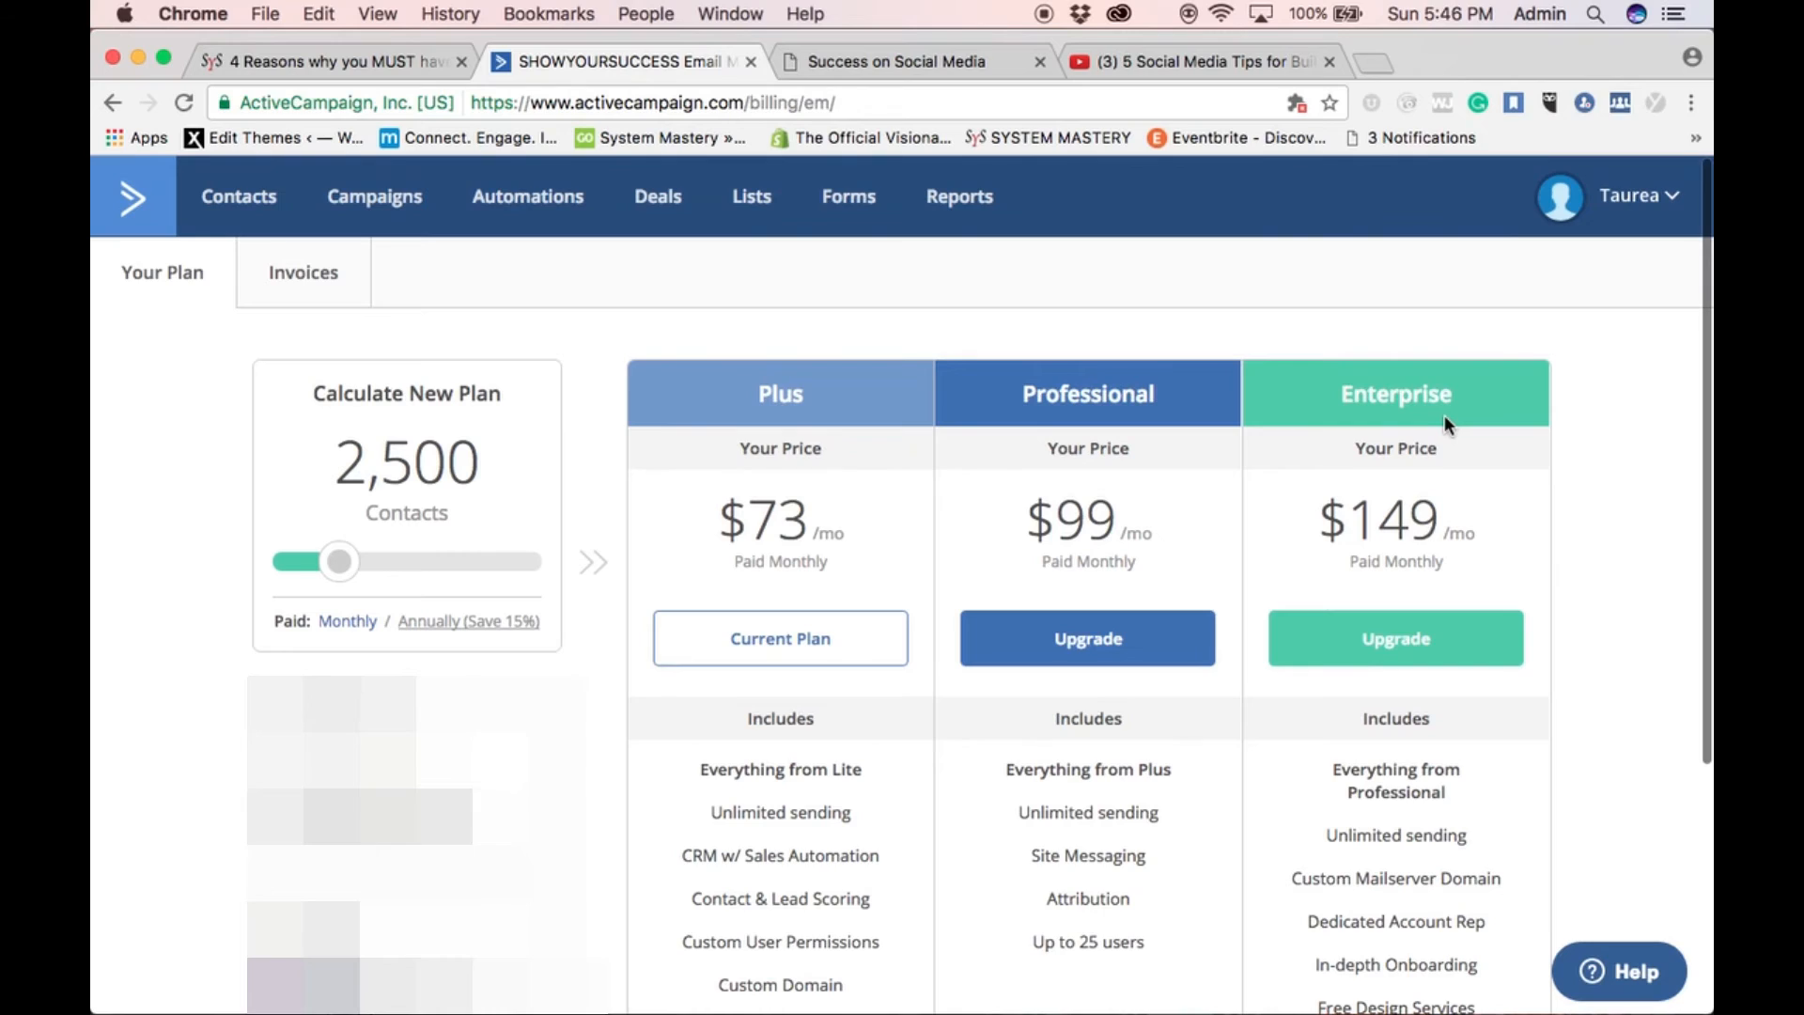